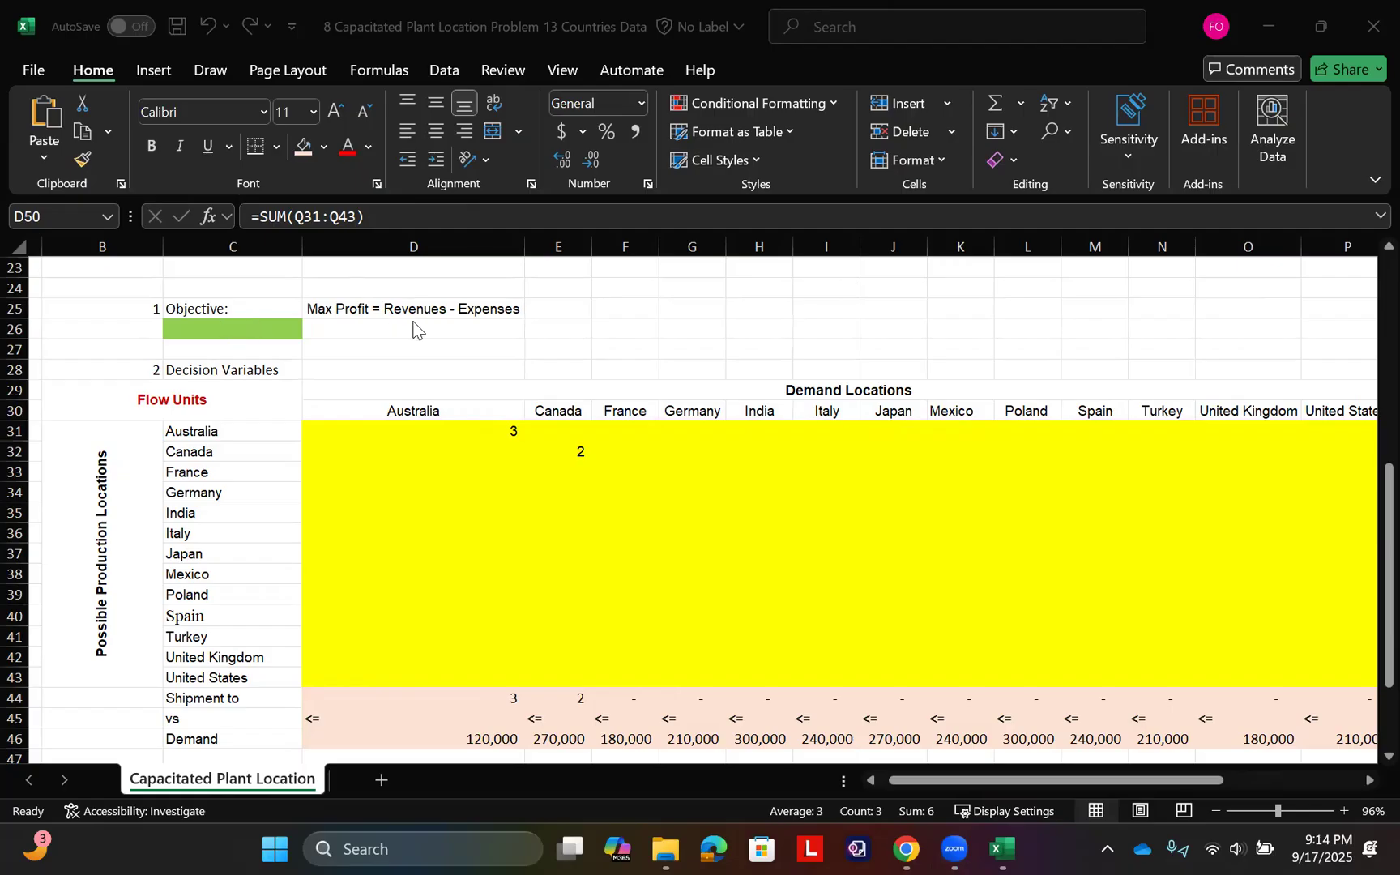
# Fill the Shipment from, vs and Capacity cells R31:T43 with the same light orange as the demand constraint rows, and save the workbook
pyautogui.scroll(-1, 377, 437)
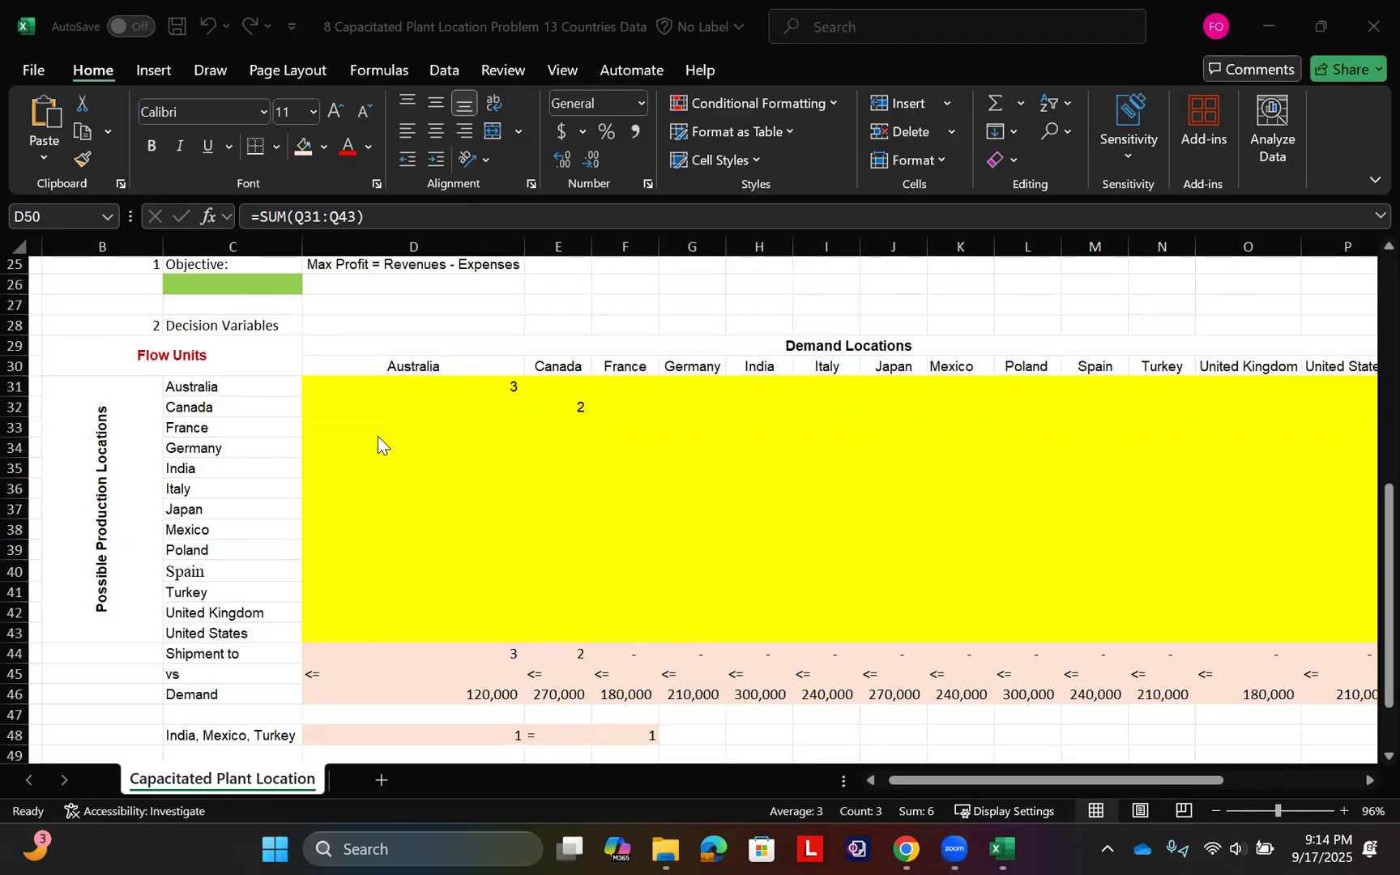
pyautogui.hscroll(3, 517, 480)
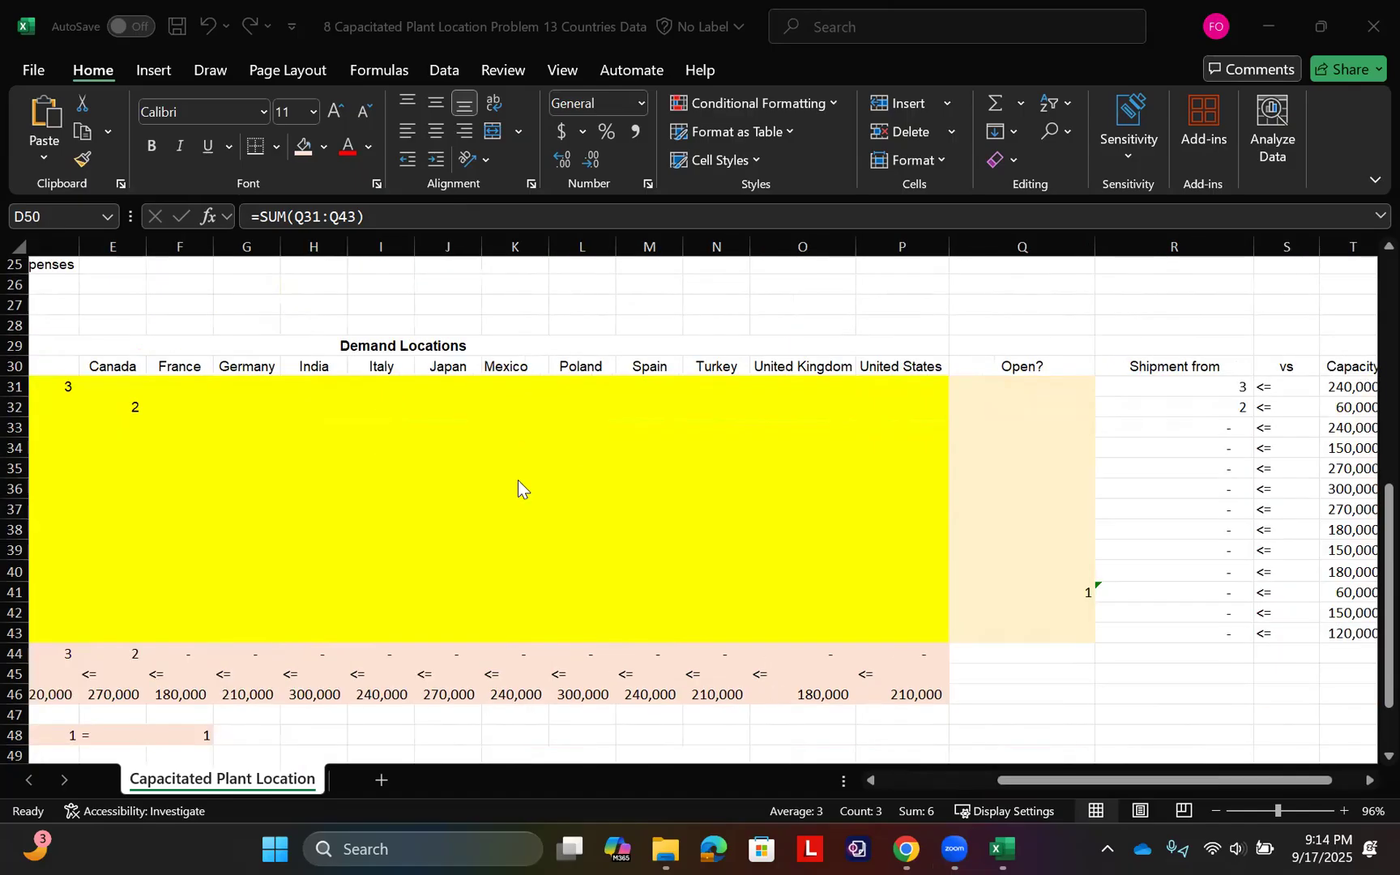
pyautogui.hscroll(-3, 518, 481)
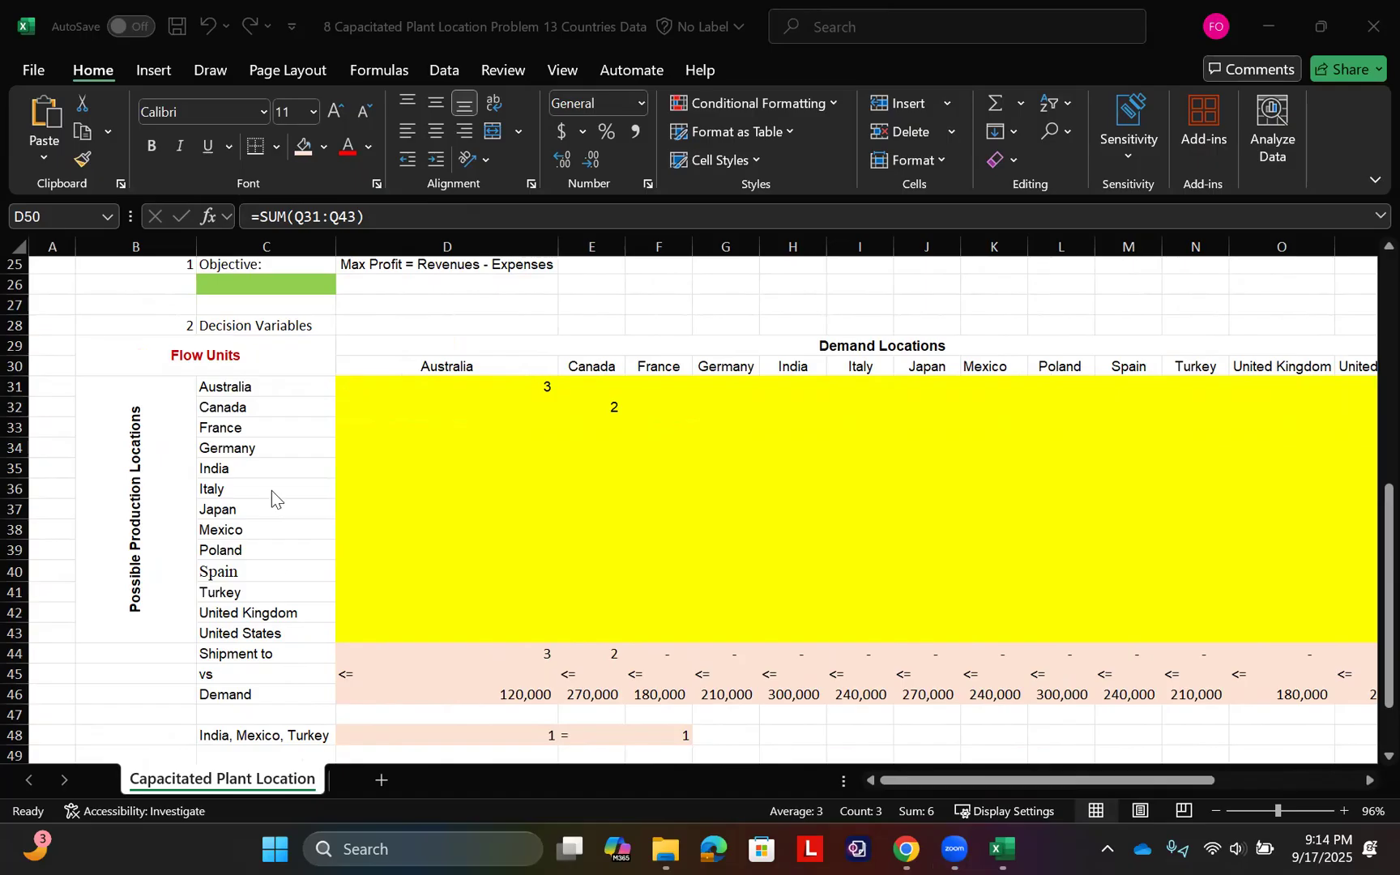
pyautogui.hscroll(10, 897, 389)
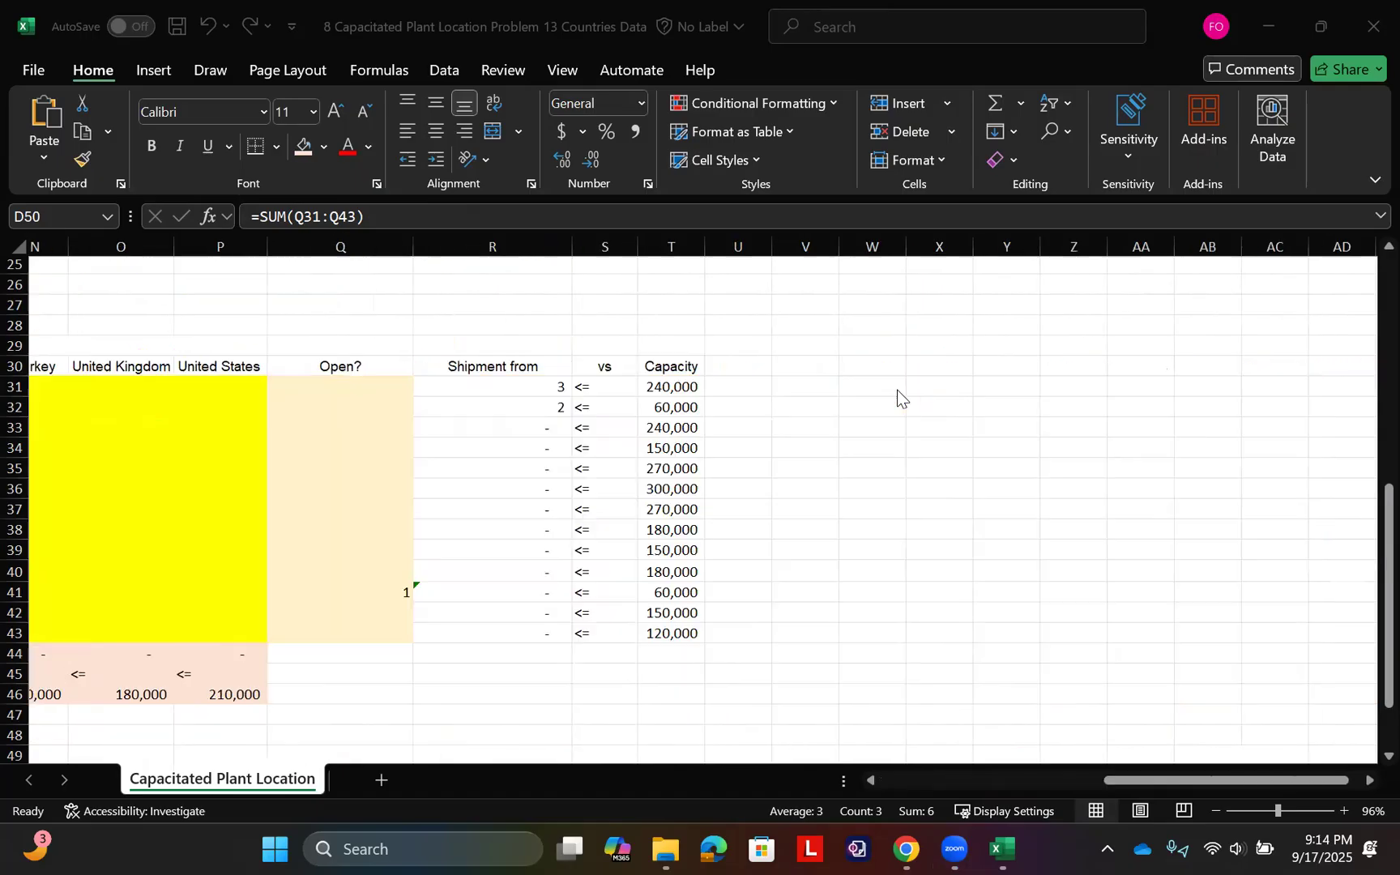
pyautogui.hscroll(-1, 897, 389)
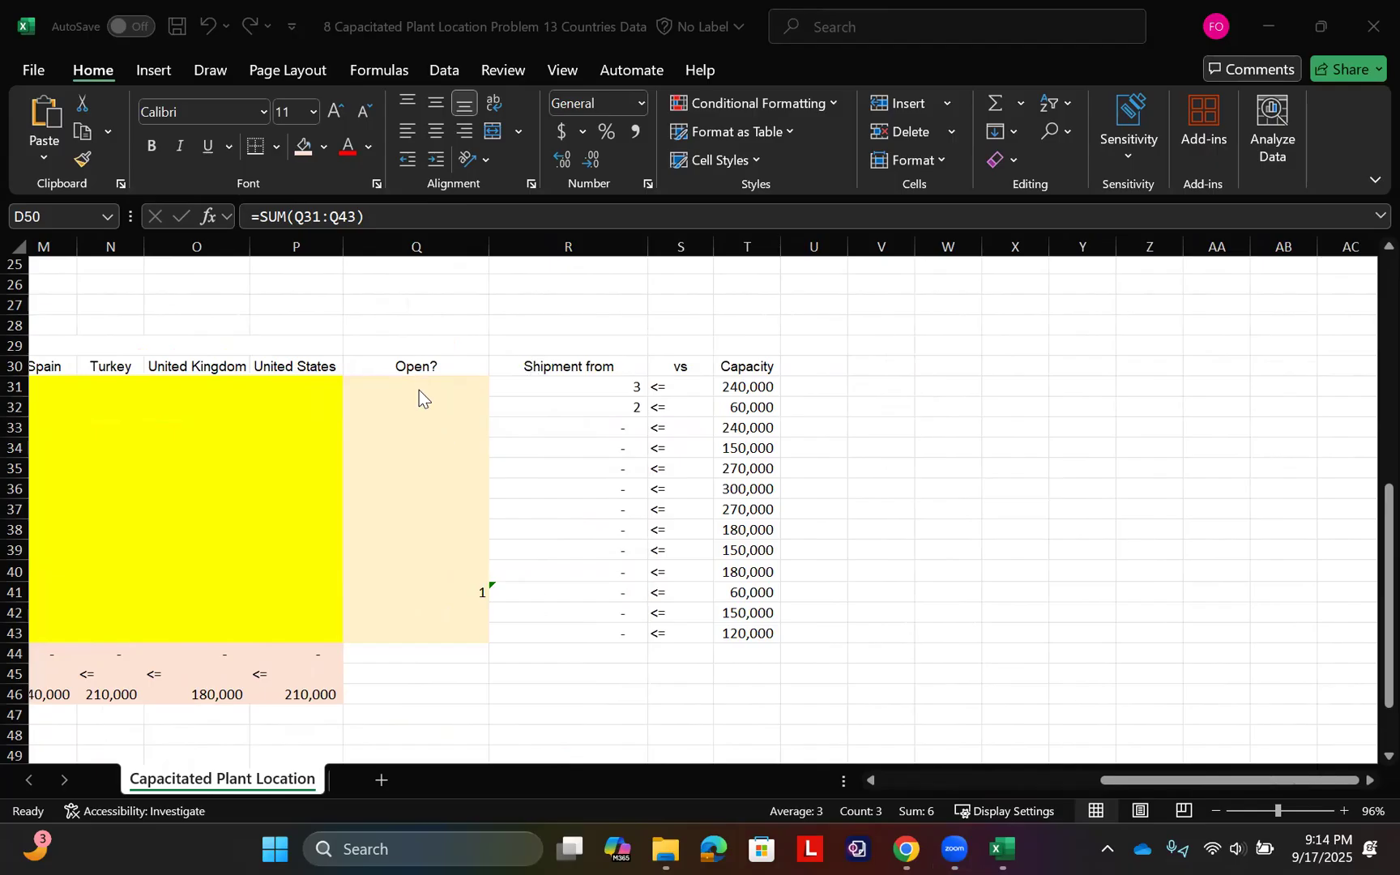
pyautogui.hscroll(-5, 339, 430)
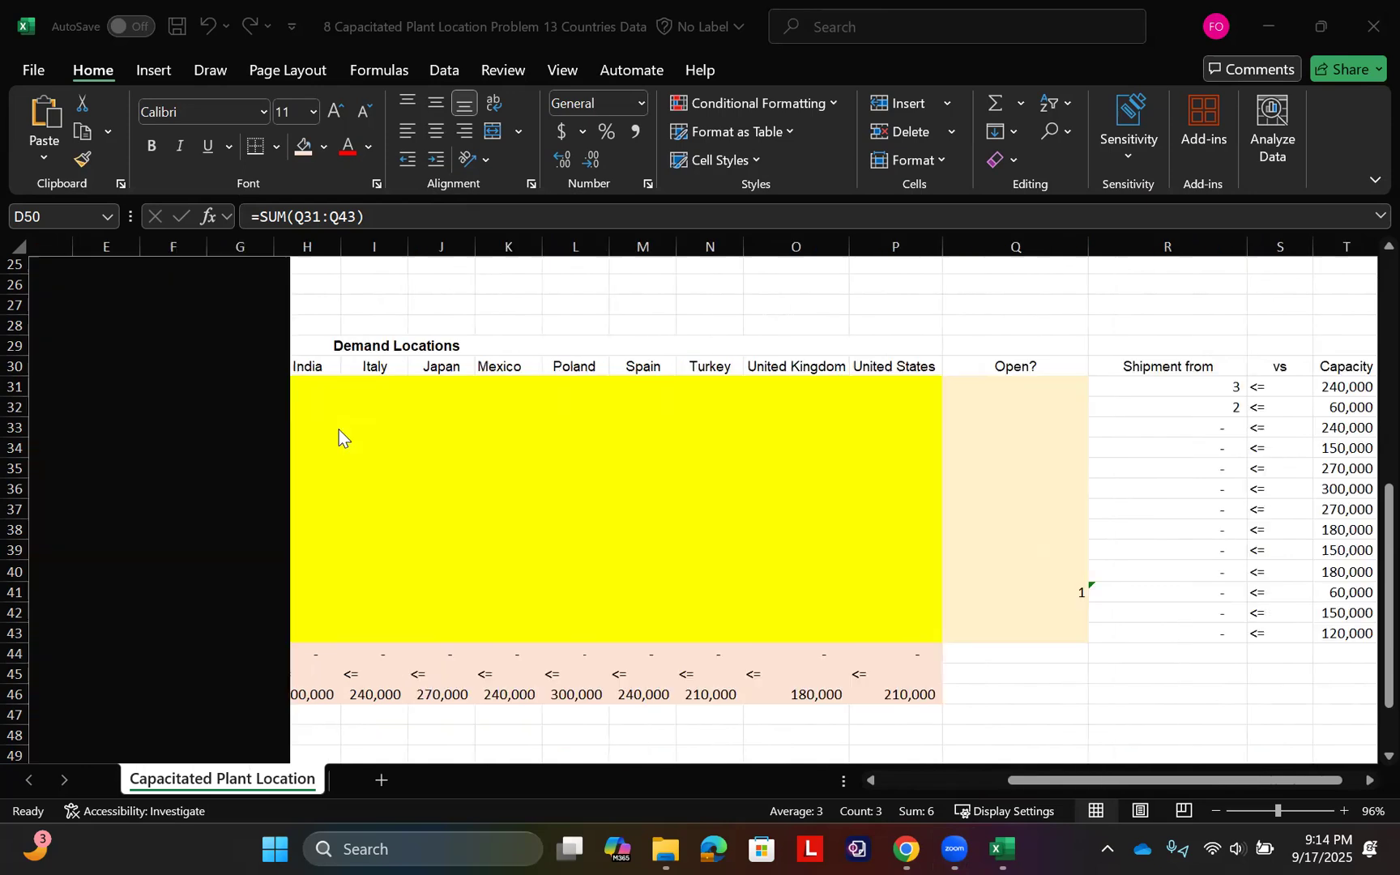
pyautogui.hscroll(5, 339, 431)
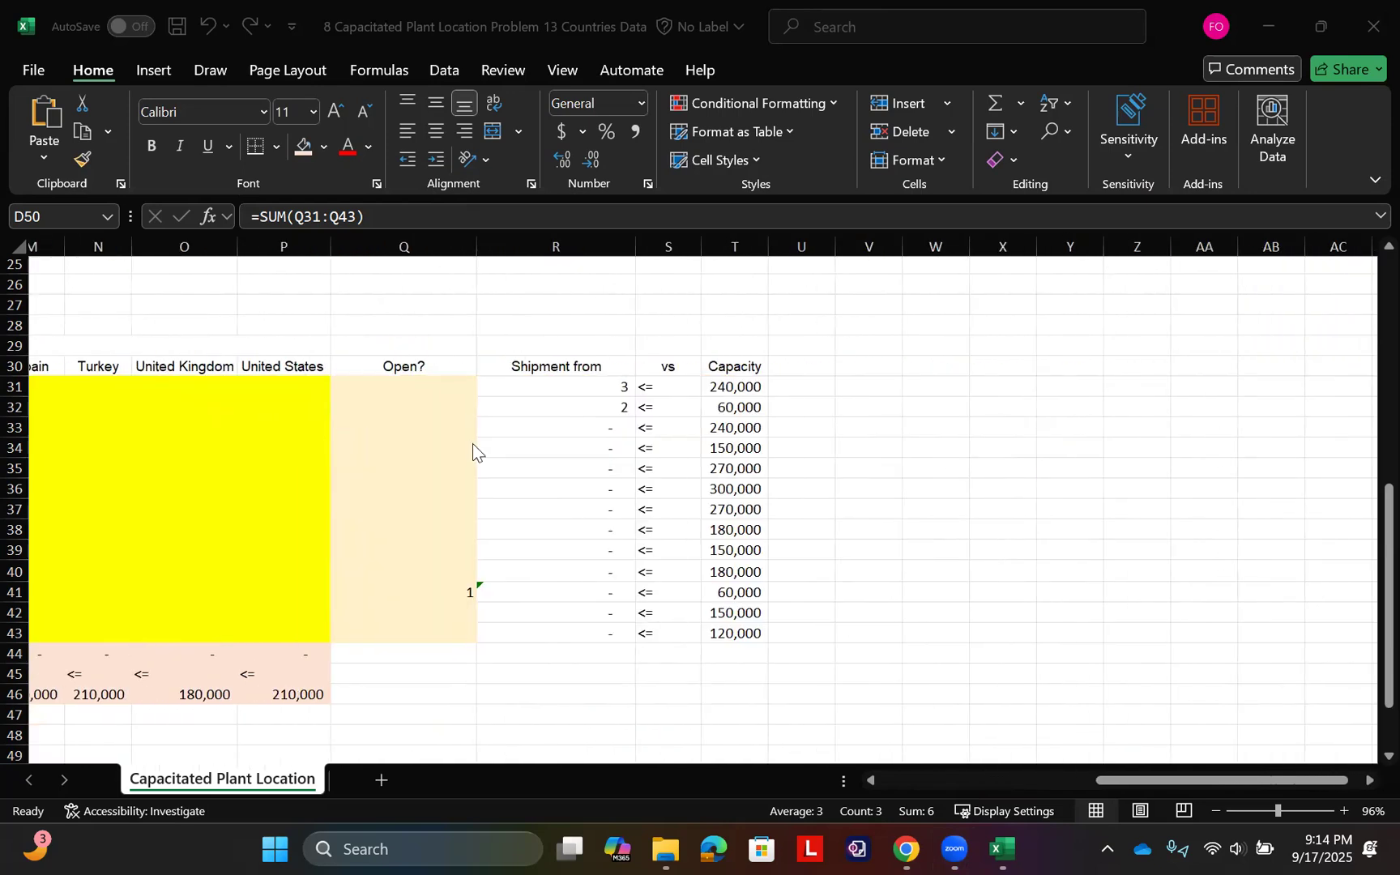
pyautogui.moveTo(587, 386); pyautogui.dragTo(733, 635)
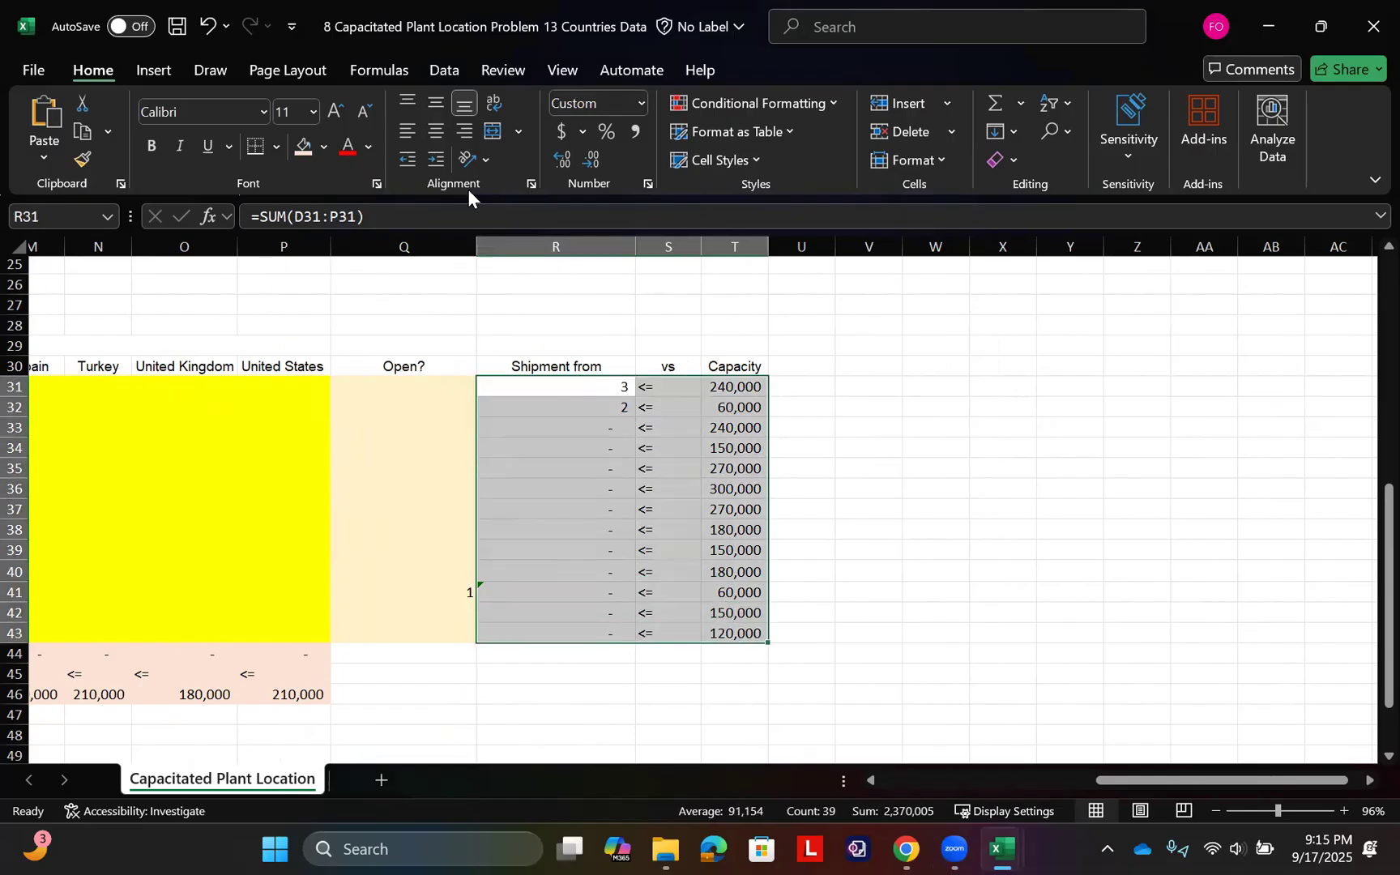
pyautogui.click(301, 146)
pyautogui.hotkey('ctrl', 's')
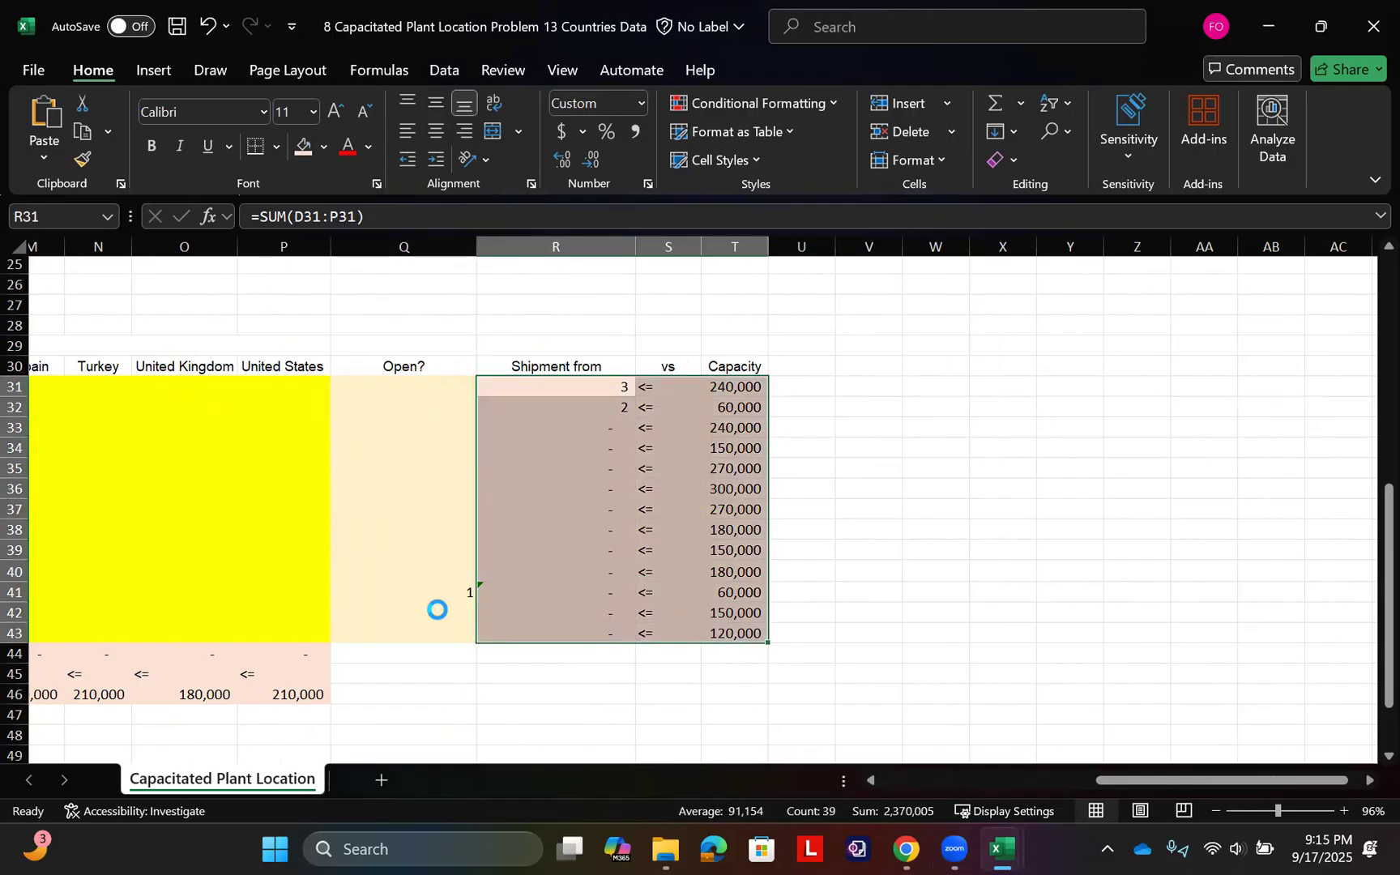
# Review the demand constraints in row 46, the India, Mexico, Turkey constraint in row 48 and the Up to 5 Countries constraint in row 50
pyautogui.hscroll(-8, 450, 642)
pyautogui.scroll(-2, 452, 643)
pyautogui.hscroll(-4, 451, 643)
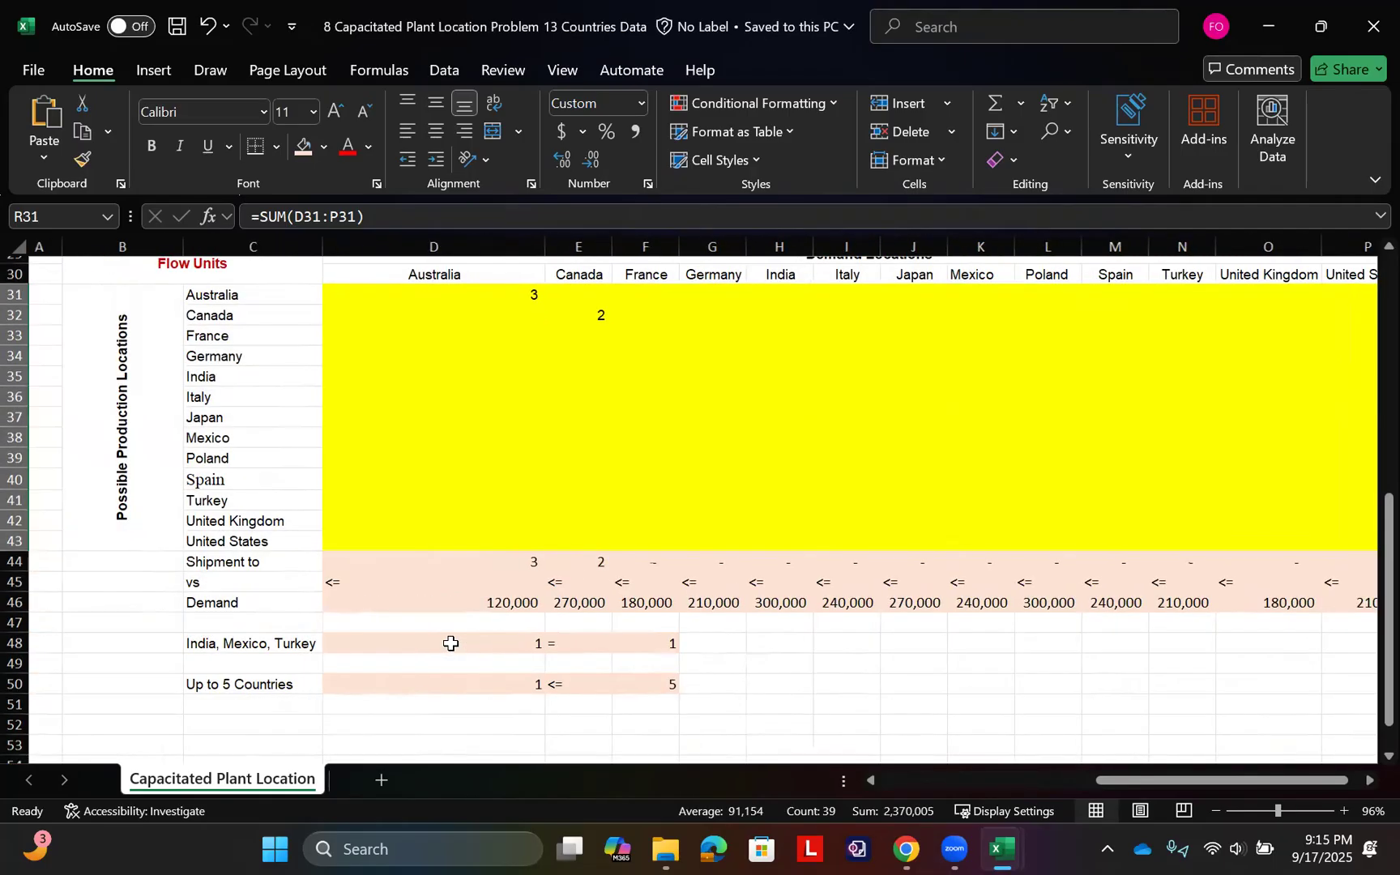
pyautogui.click(467, 606)
pyautogui.moveTo(467, 606); pyautogui.dragTo(657, 602)
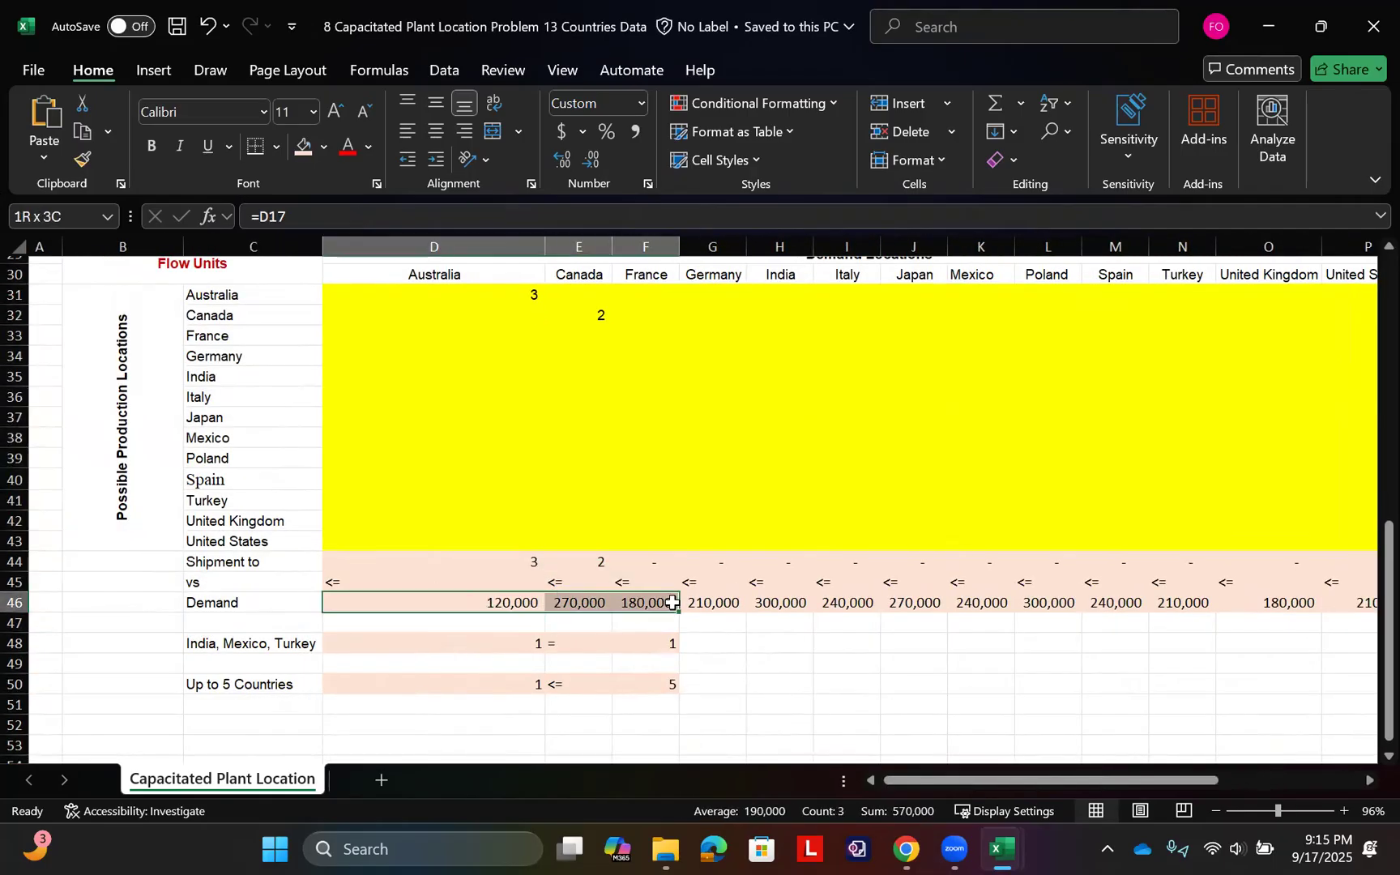
pyautogui.scroll(4, 594, 525)
pyautogui.scroll(5, 623, 554)
pyautogui.scroll(-9, 623, 554)
pyautogui.moveTo(469, 594); pyautogui.dragTo(653, 589)
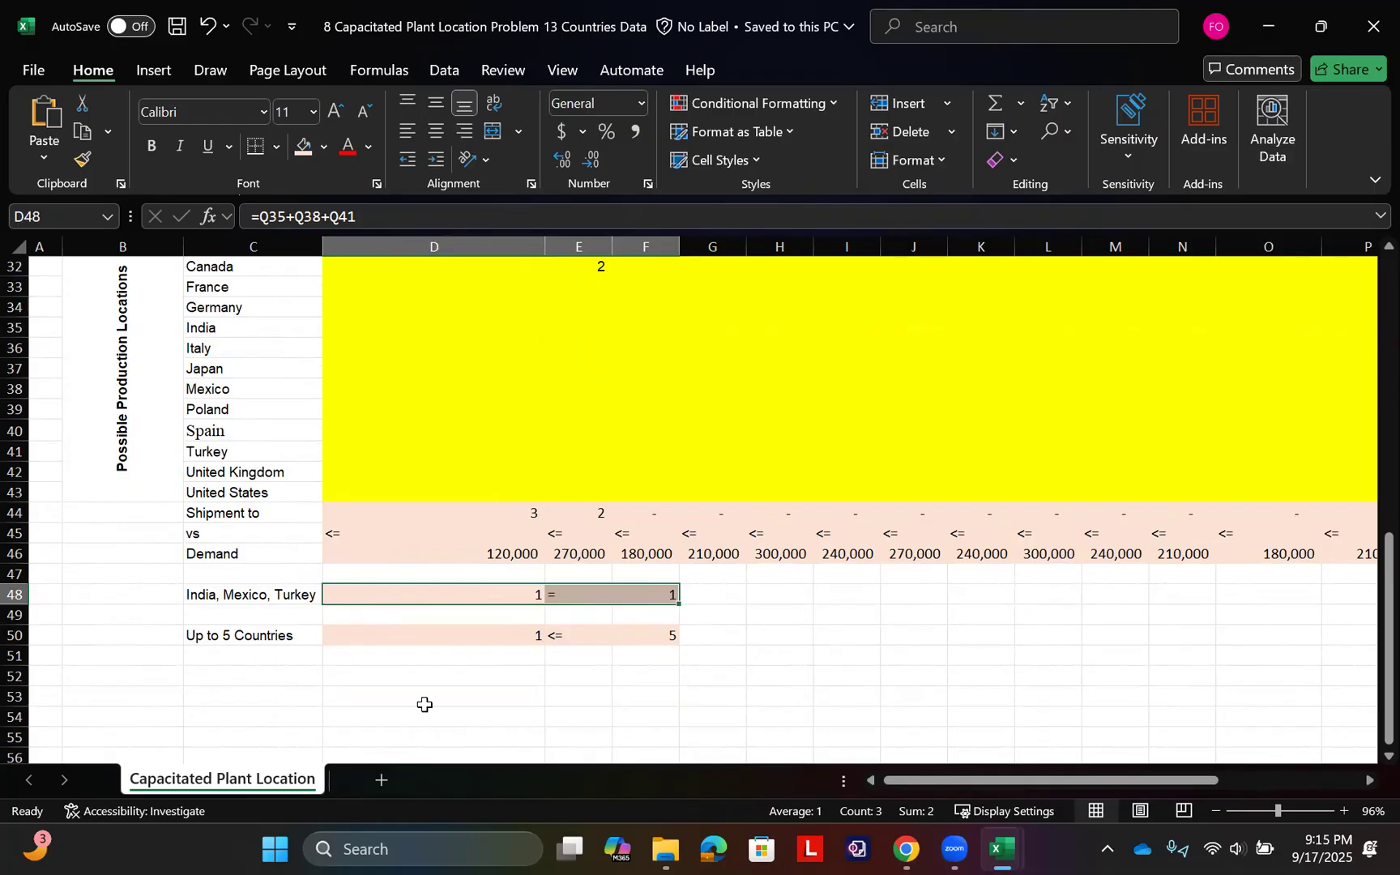
pyautogui.click(495, 633)
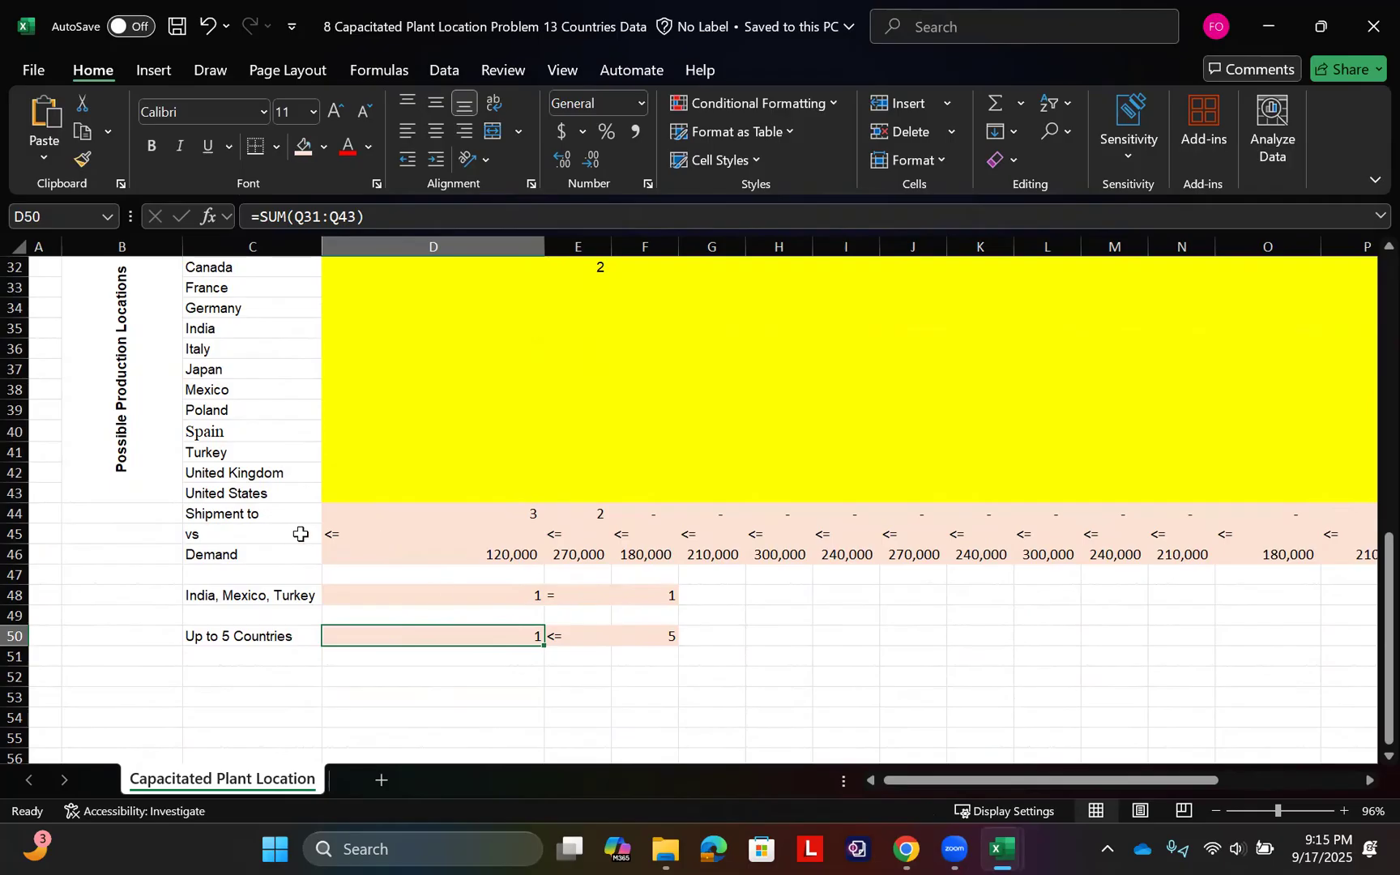
# Copy the production country names from C31:C43 into the cells starting at C53, below the constraints
pyautogui.scroll(3, 284, 306)
pyautogui.moveTo(232, 379); pyautogui.dragTo(235, 619)
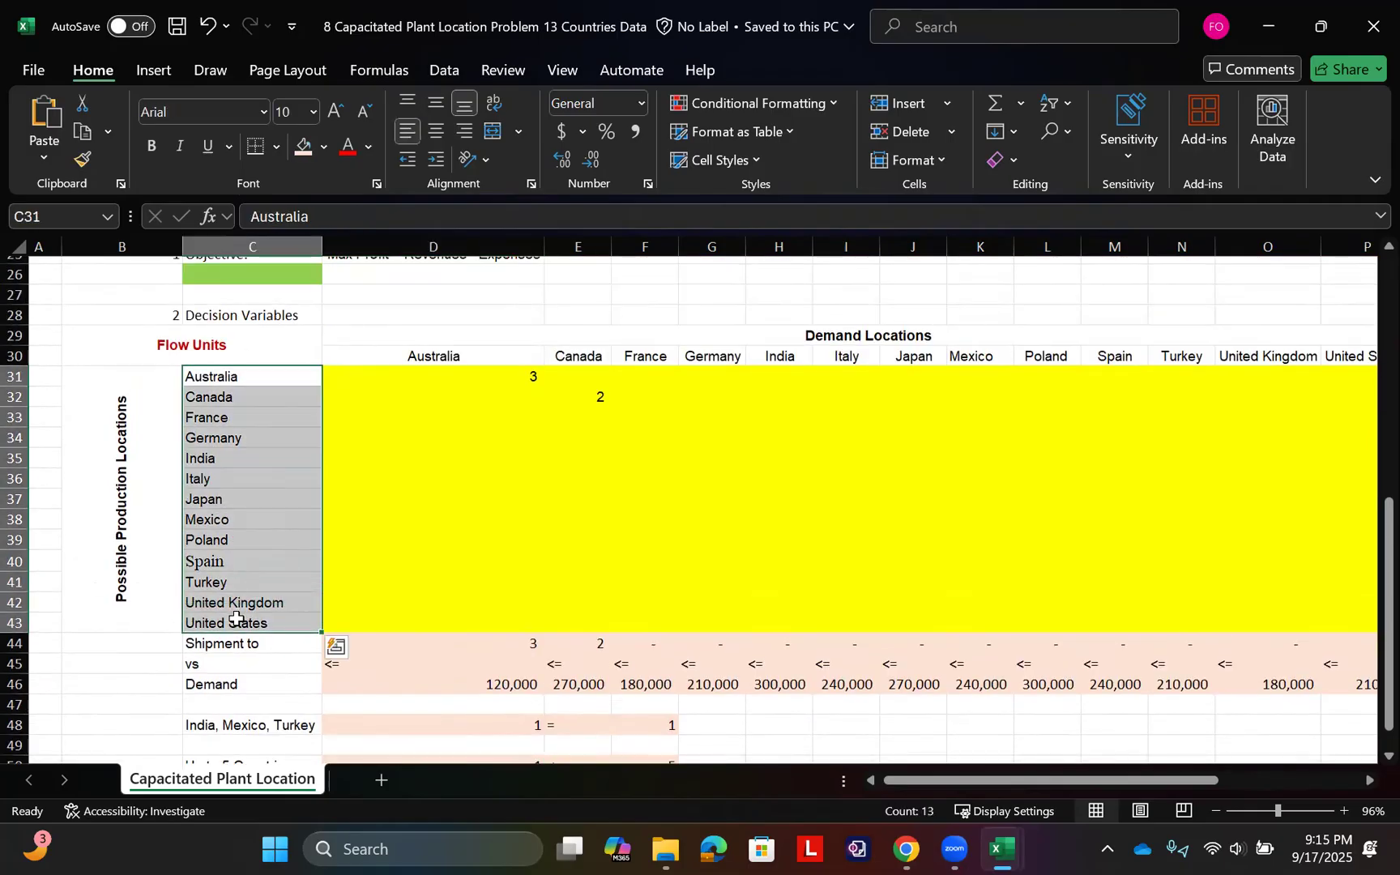
pyautogui.hotkey('ctrl', 'c')
pyautogui.scroll(-5, 287, 721)
pyautogui.click(244, 508)
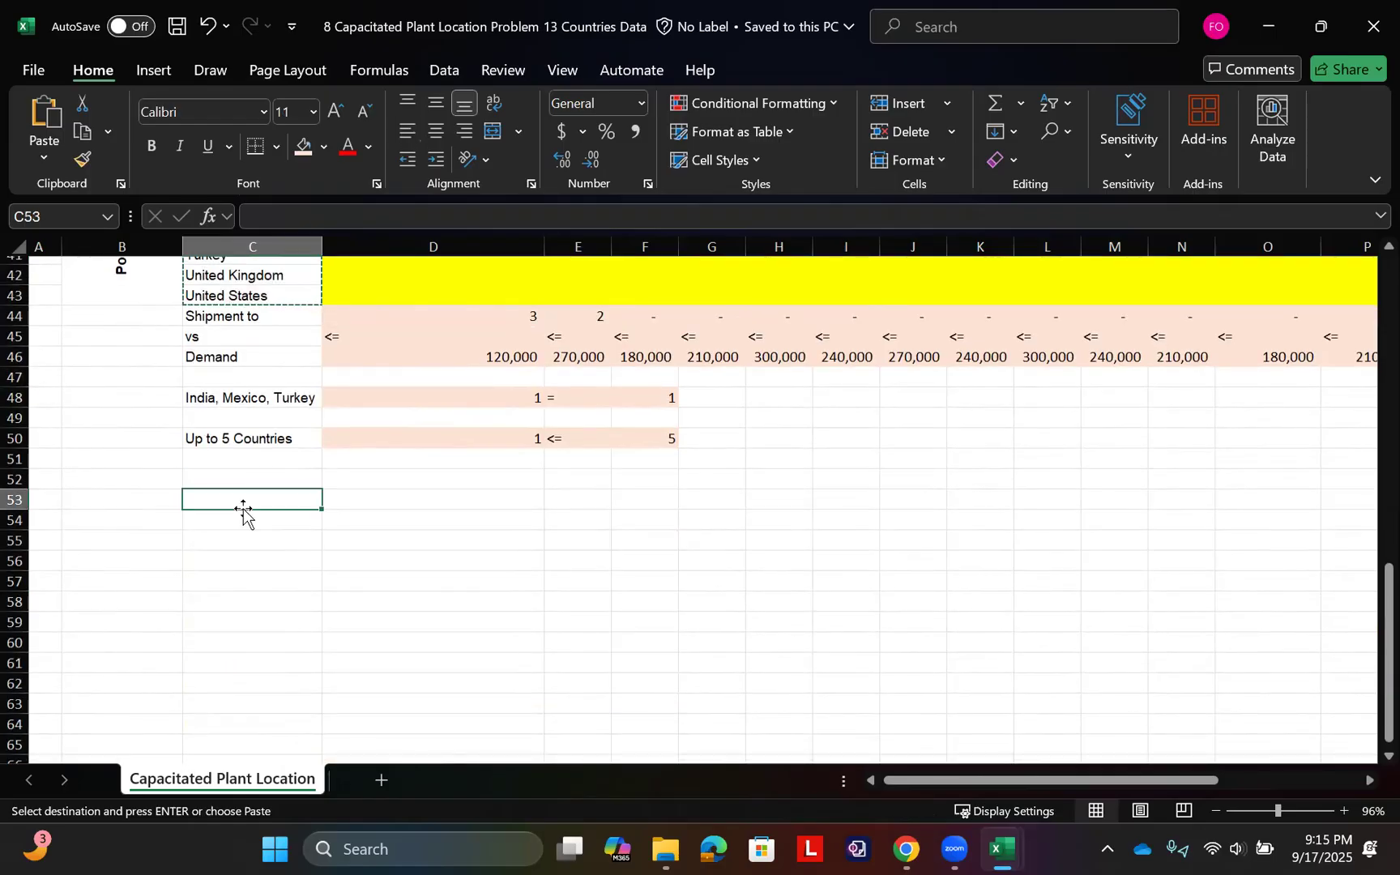
pyautogui.hotkey('ctrl', 'v')
# Enter the heading "Production Locations" in C52 above the copied country list and make it bold
pyautogui.click(263, 476)
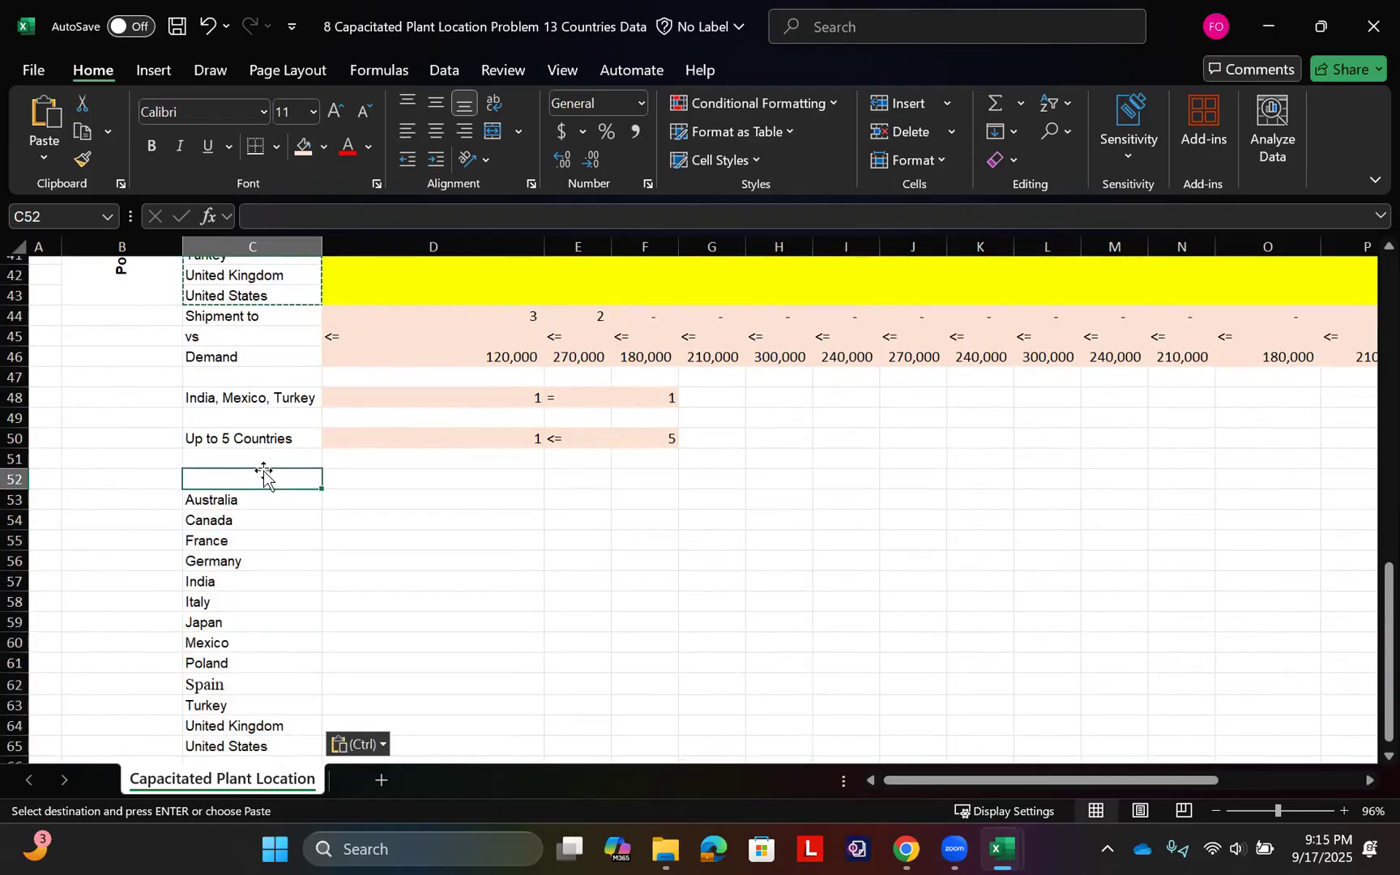
pyautogui.write('Production Locations')
pyautogui.press('Tab')
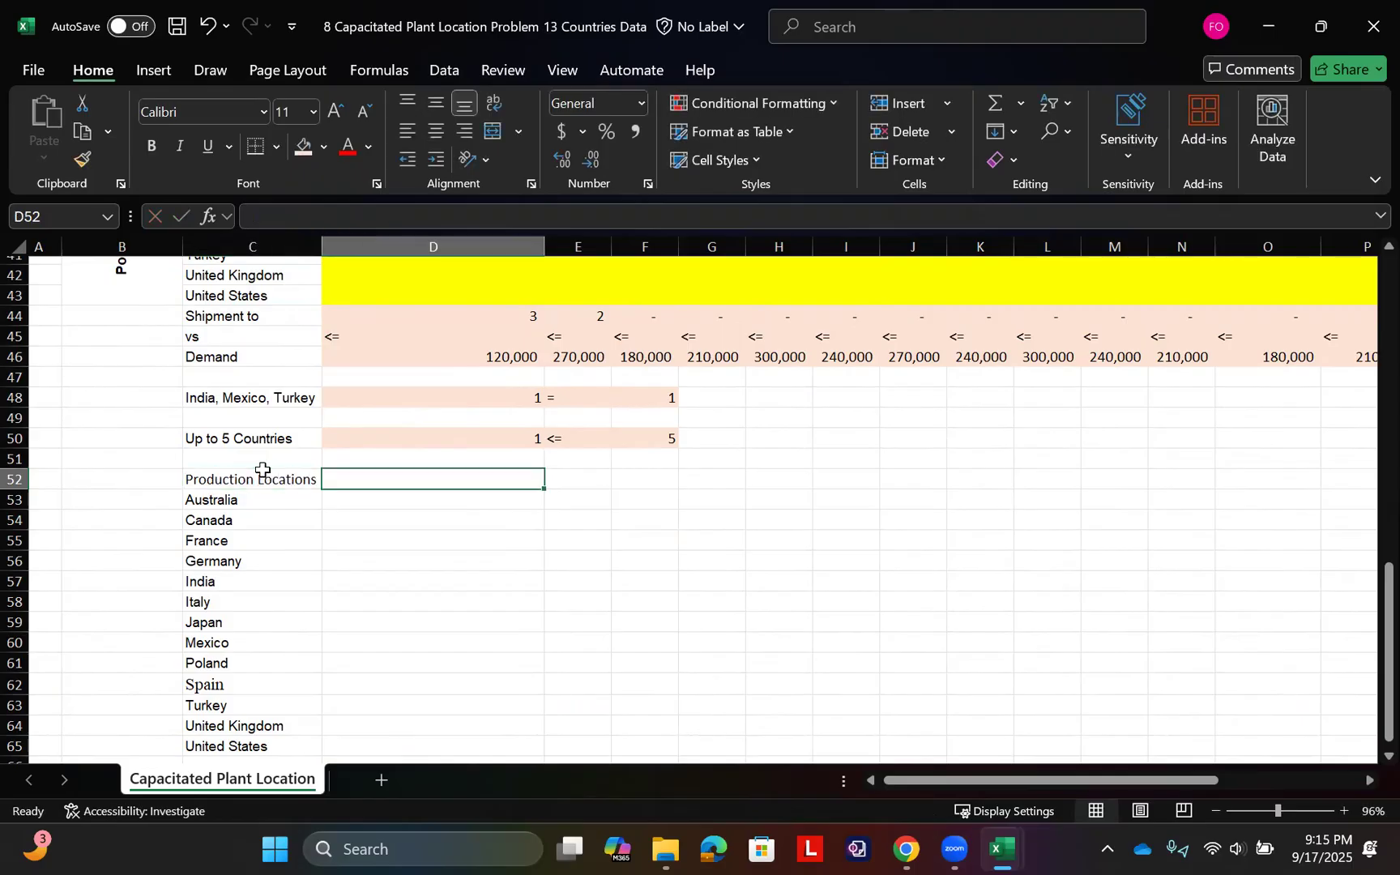
pyautogui.press('Left')
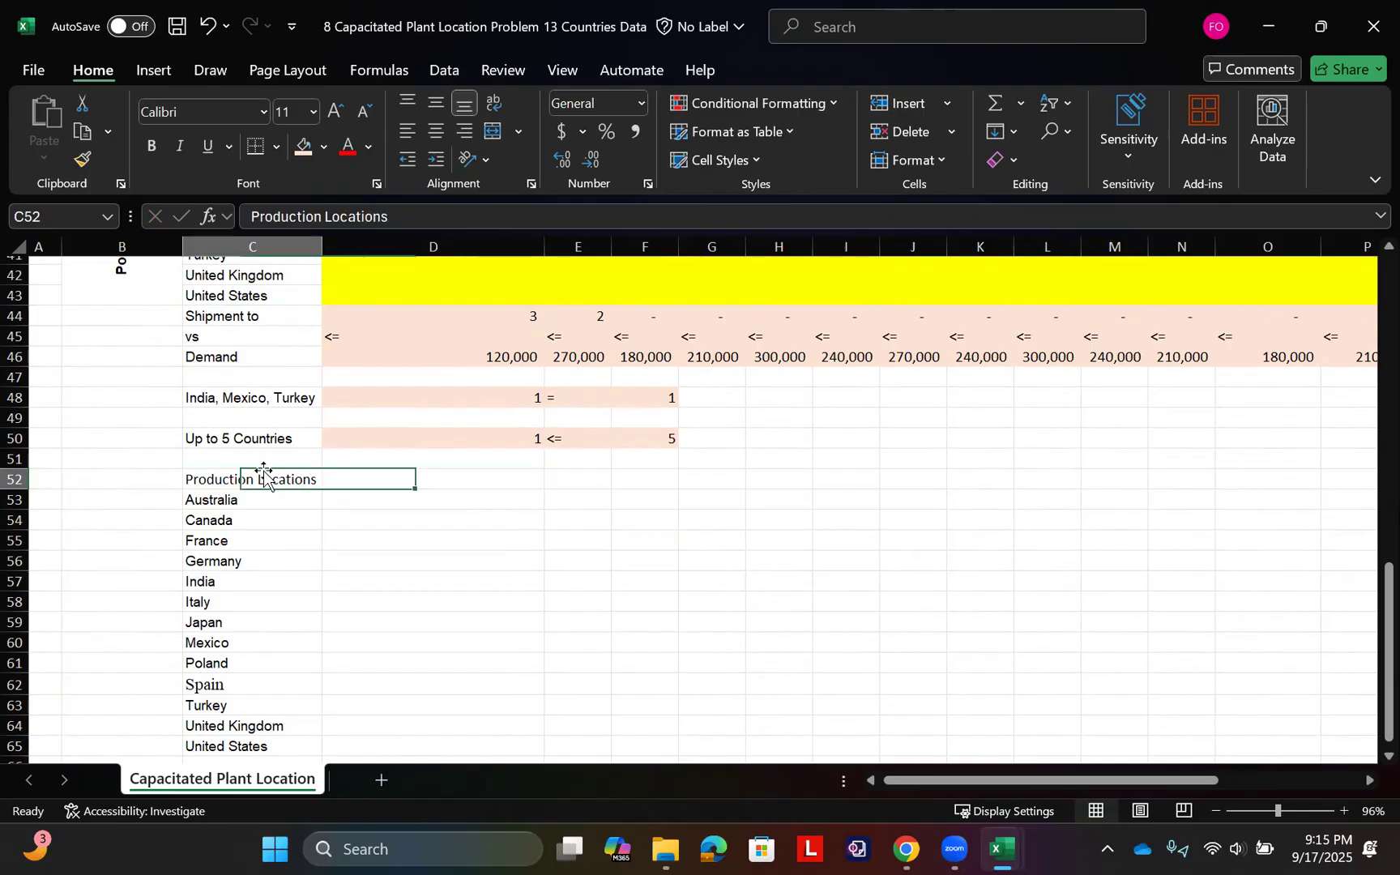
pyautogui.hotkey('shift', 'Right')
pyautogui.hotkey('shift', 'Right')
pyautogui.hotkey('shift', 'Right')
pyautogui.press('Left')
pyautogui.press('Right')
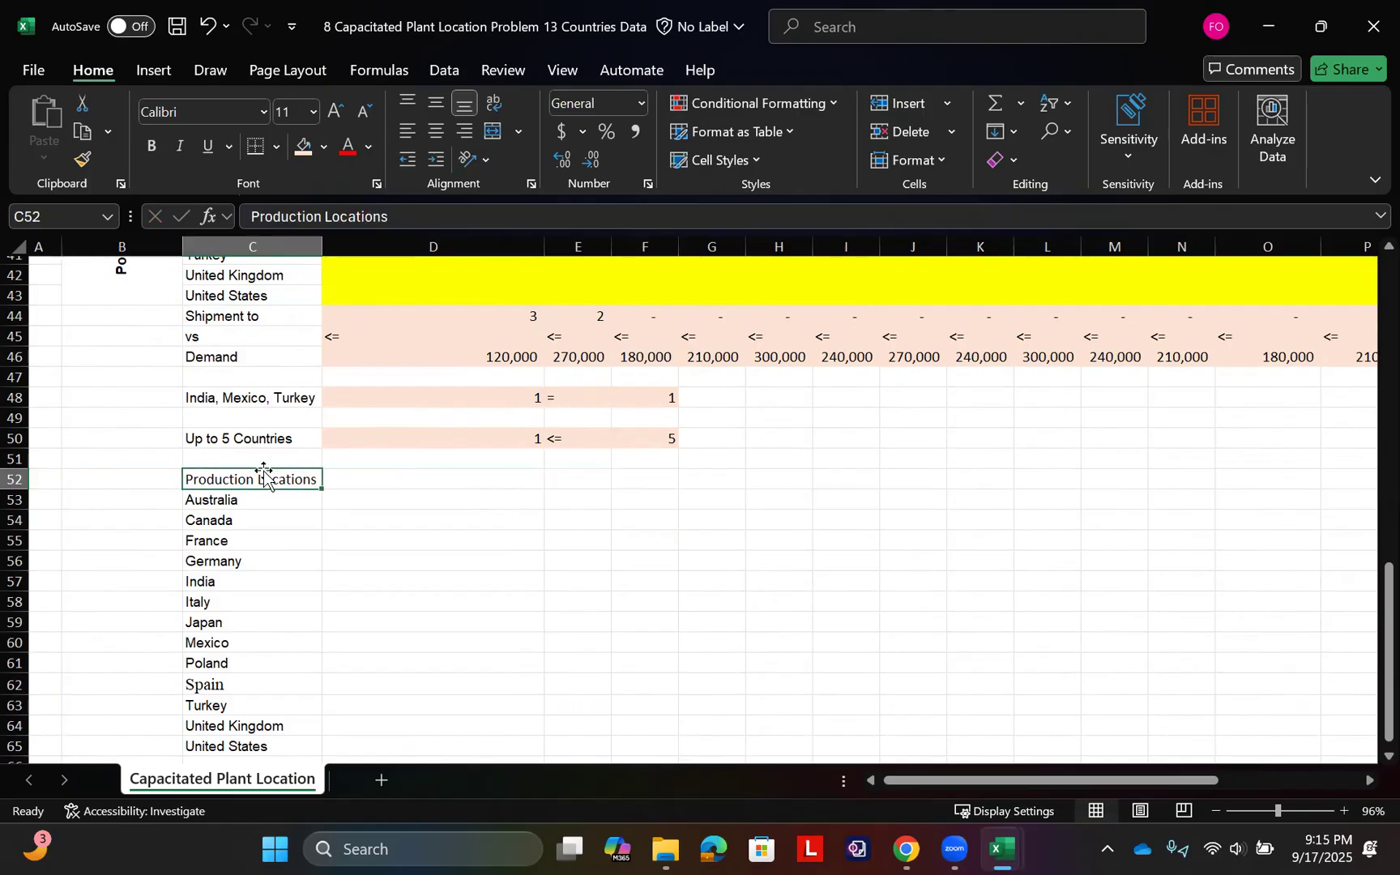
pyautogui.hotkey('ctrl', 'b')
# Add a bold "Revenue" column heading in D52
pyautogui.press('Right')
pyautogui.write('Rev')
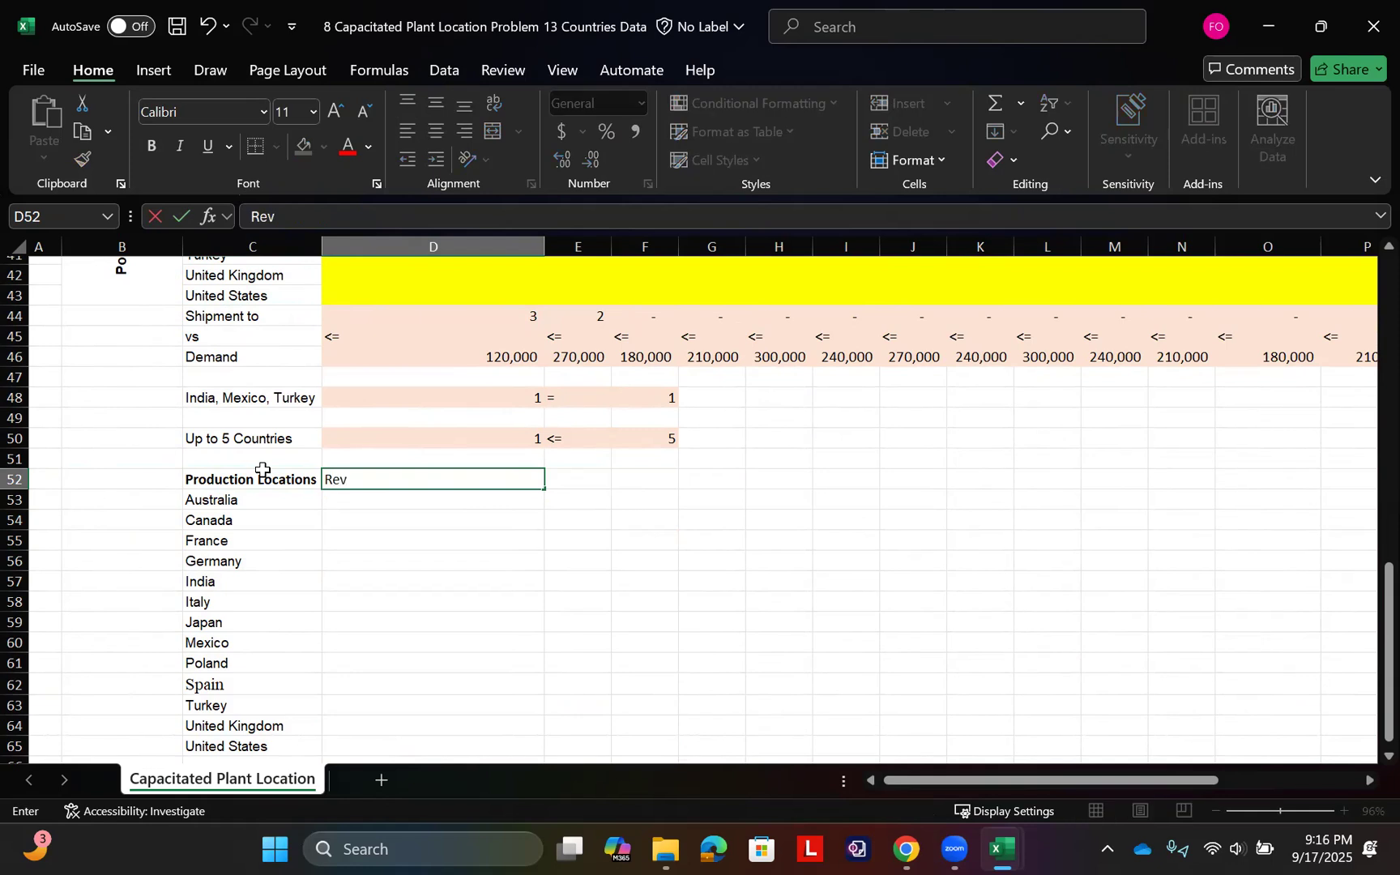
pyautogui.write('enue')
pyautogui.hotkey('ctrl', 'Return')
pyautogui.hotkey('ctrl', 'b')
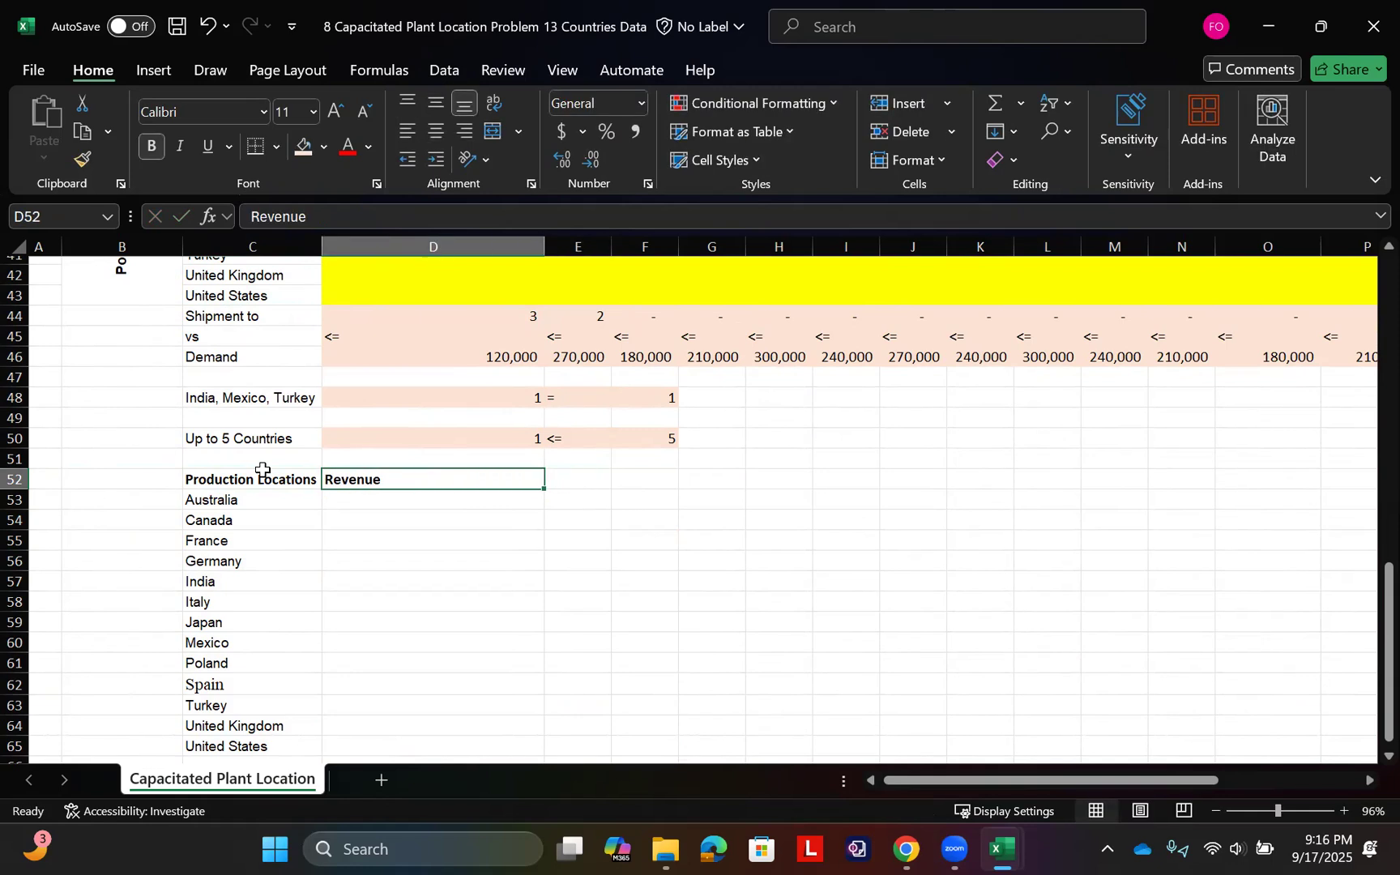
# Add a bold "Fixed Cost" column heading in E52
pyautogui.press('Tab')
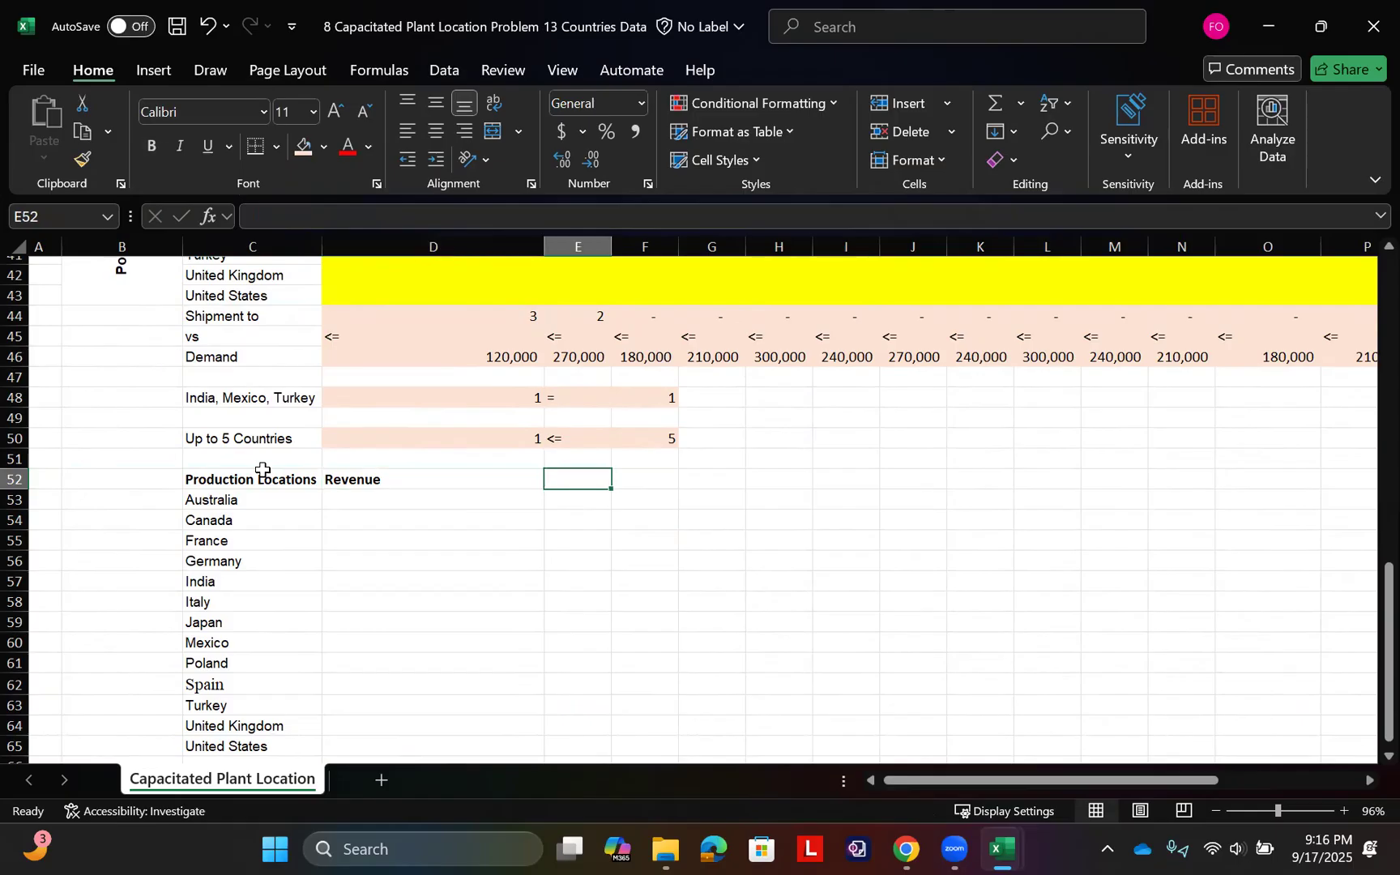
pyautogui.write('F')
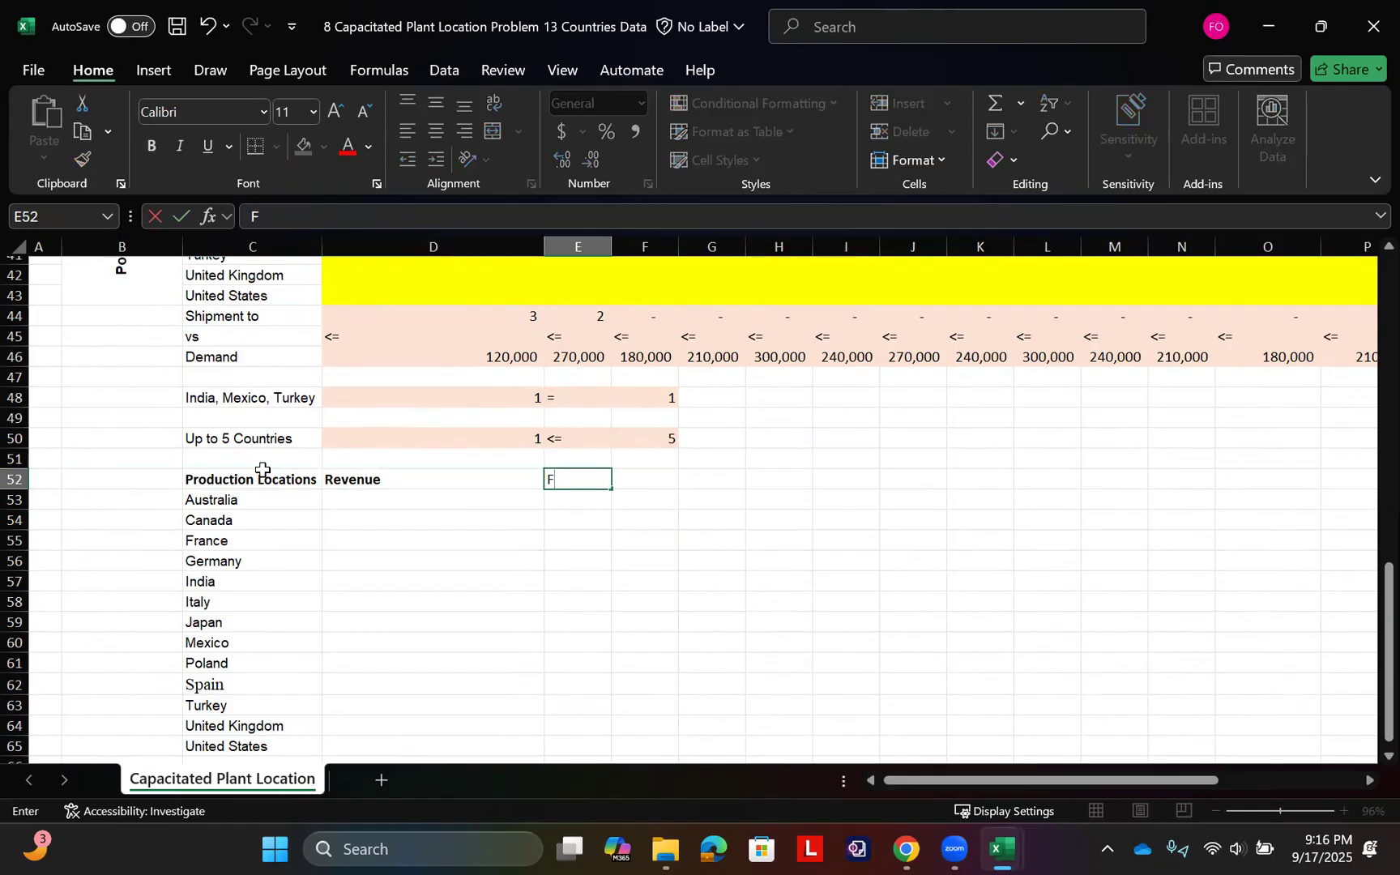
pyautogui.write('ixed Cost')
pyautogui.press('Tab')
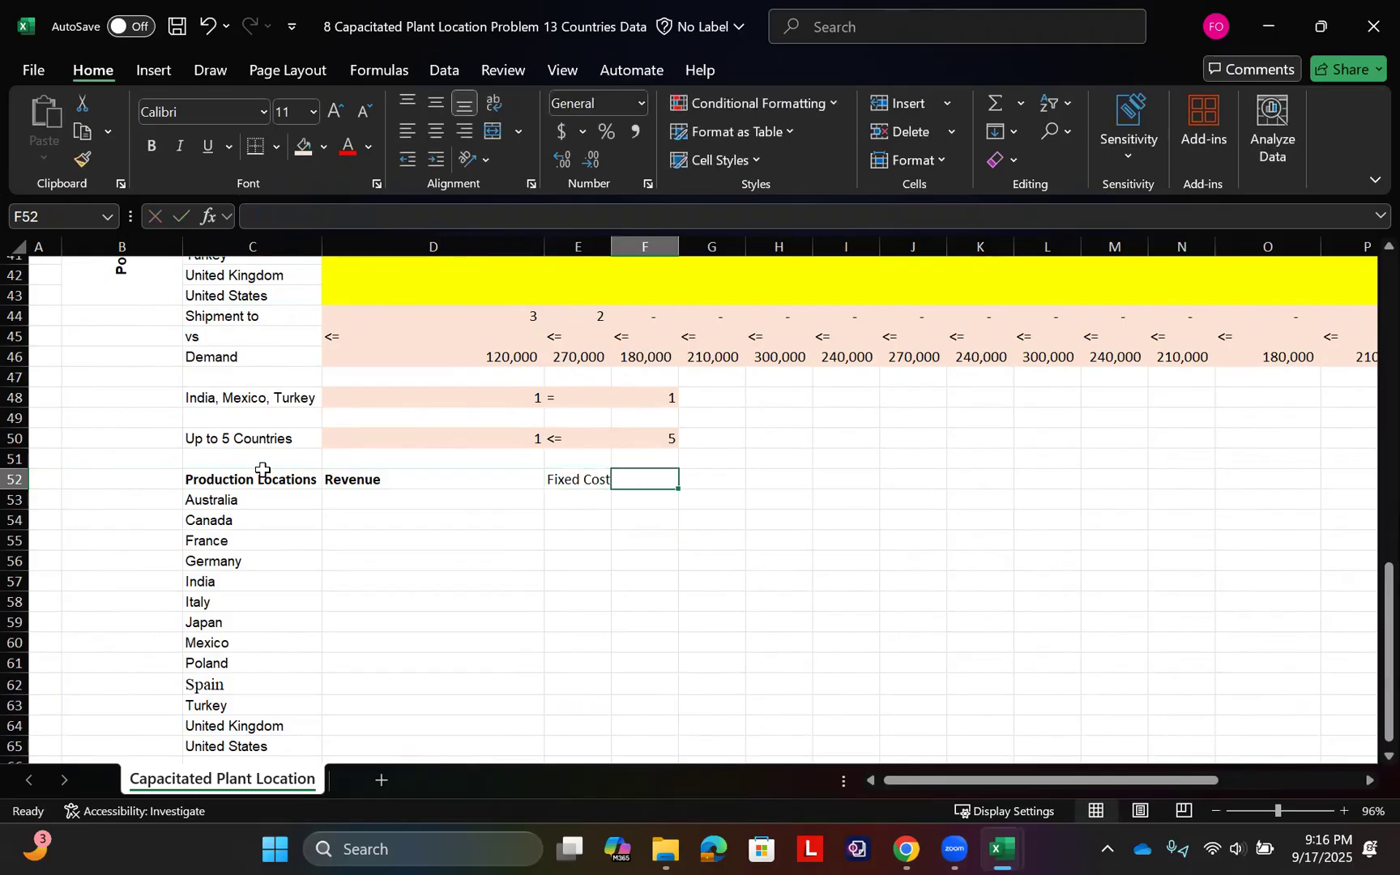
pyautogui.press('Left')
pyautogui.hotkey('ctrl', 'b')
# Add the column heading "Variable Cost" in F52 and autofit the widths of columns F and E
pyautogui.press('Right')
pyautogui.write('Va')
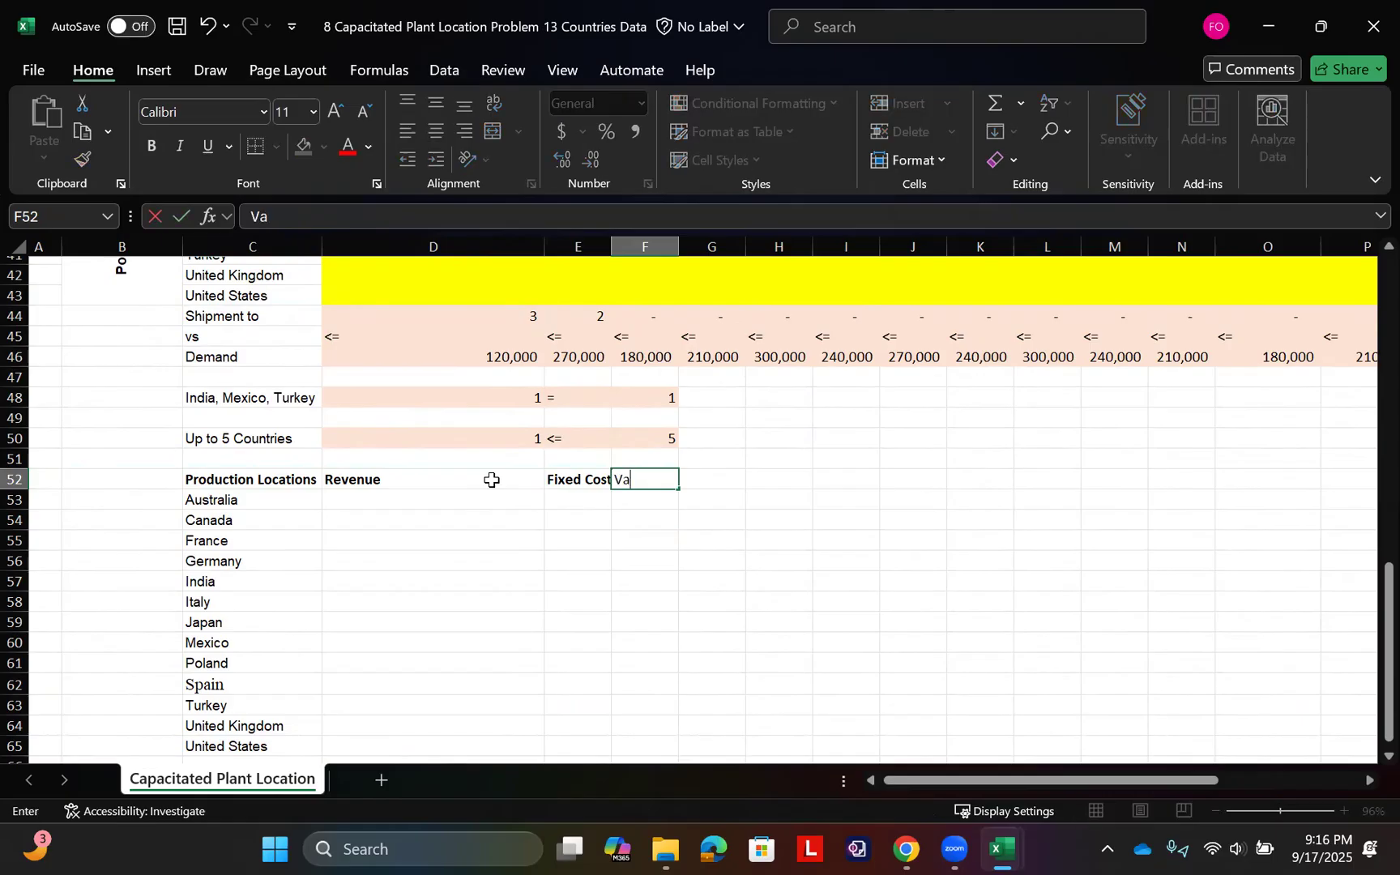
pyautogui.press('BackSpace')
pyautogui.write('ariable Cost')
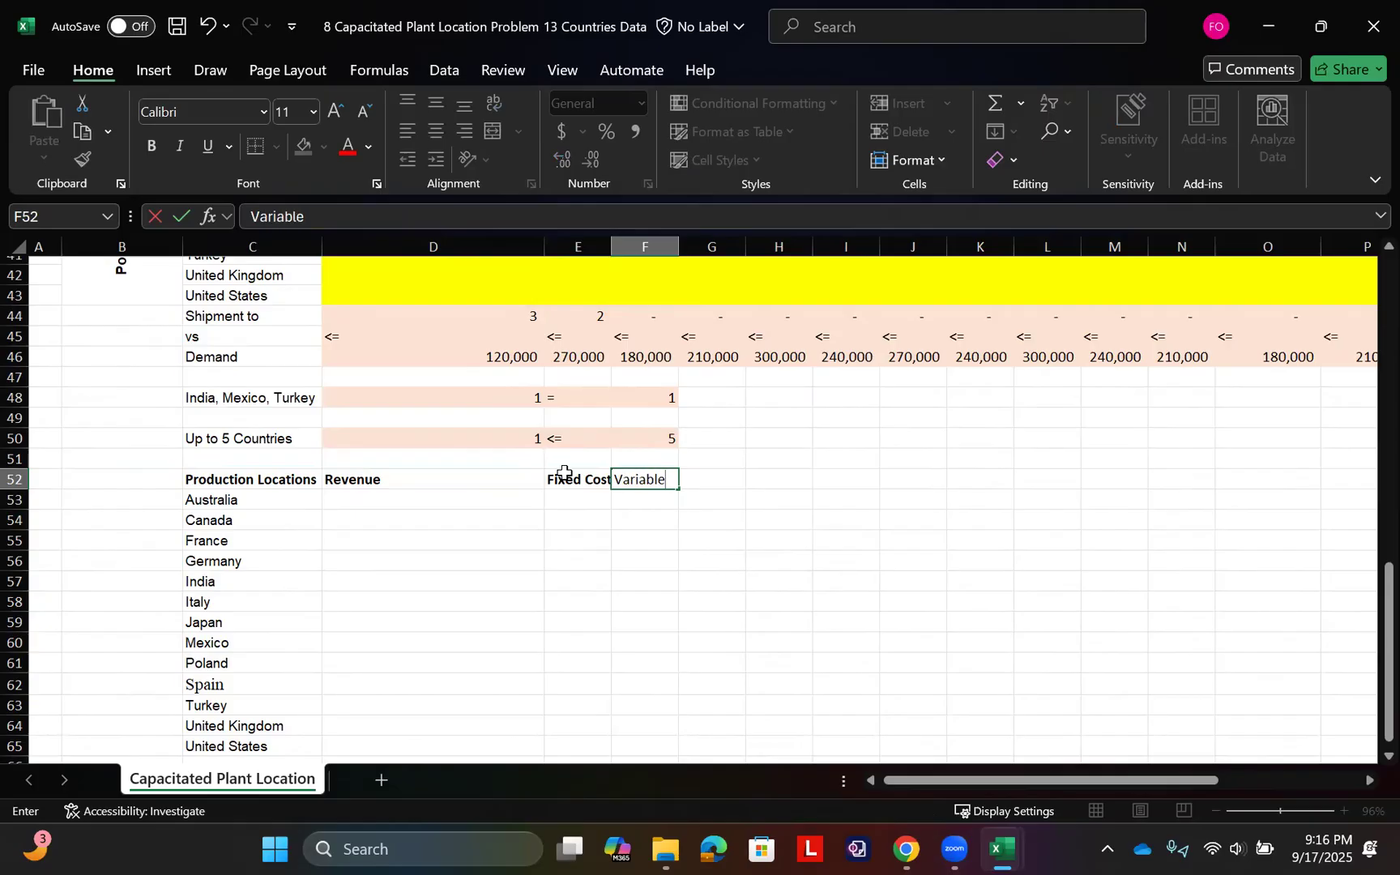
pyautogui.press('Tab')
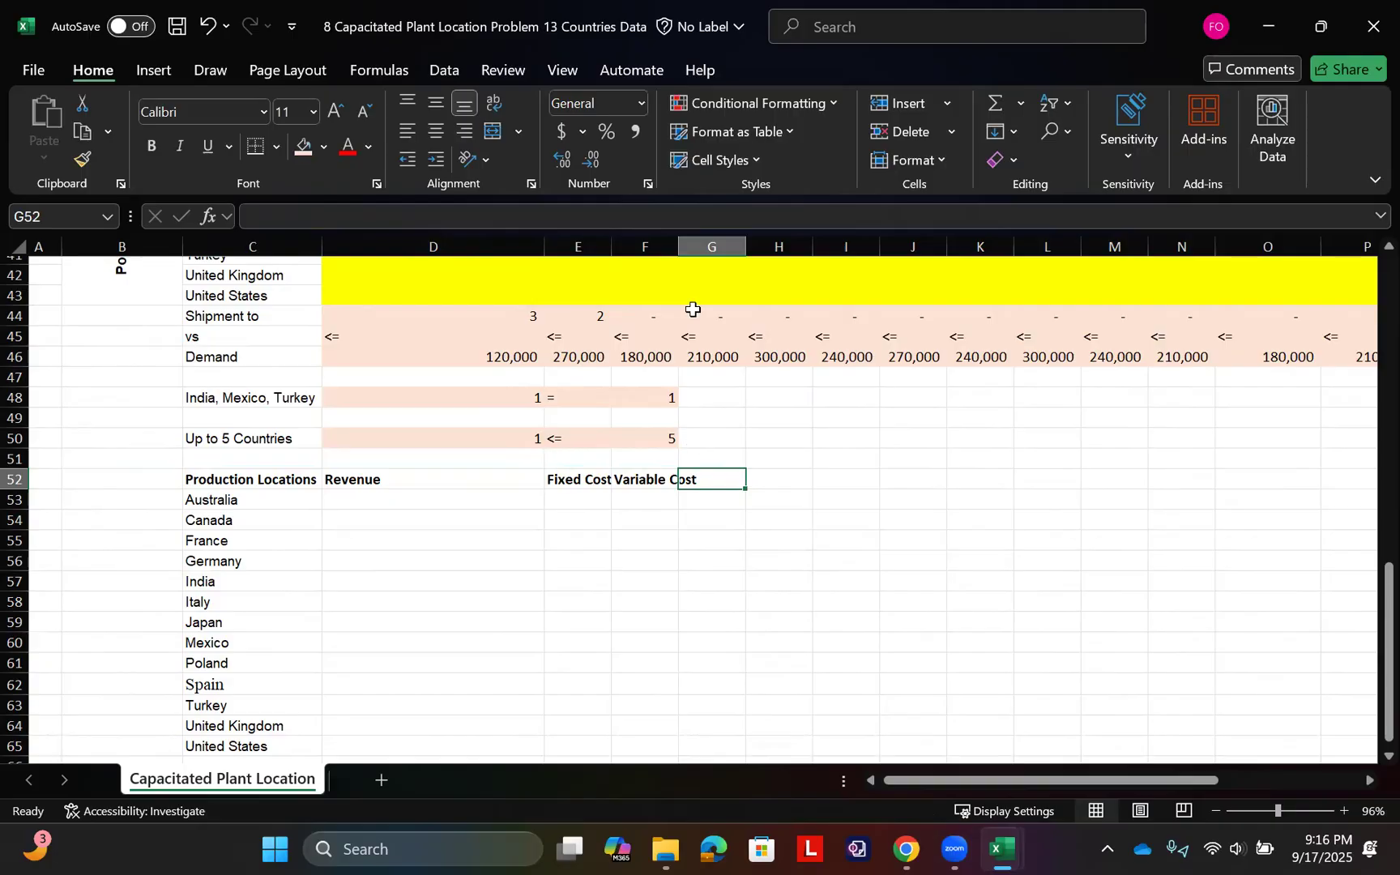
pyautogui.doubleClick(678, 245)
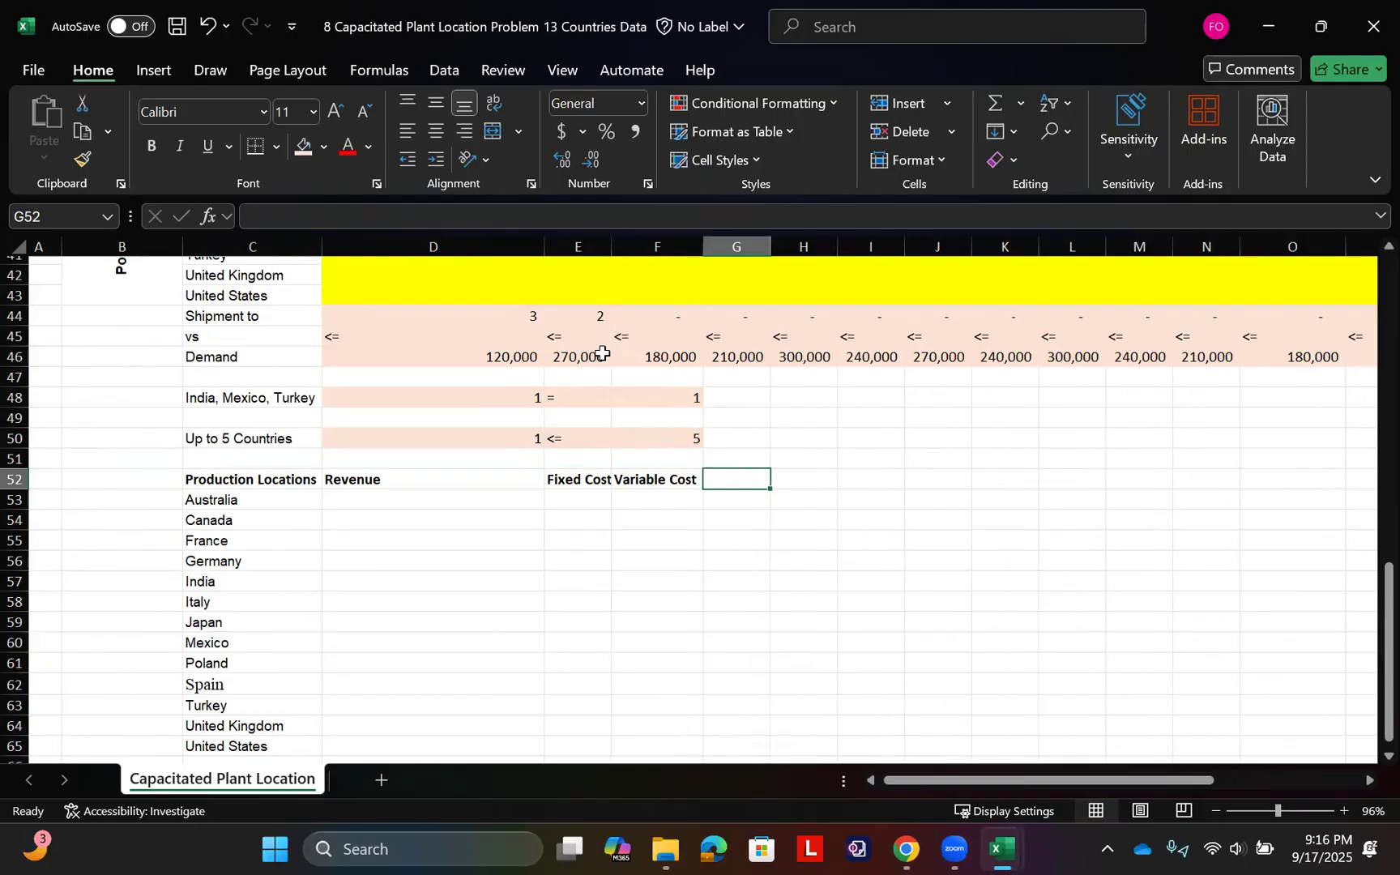
pyautogui.doubleClick(611, 246)
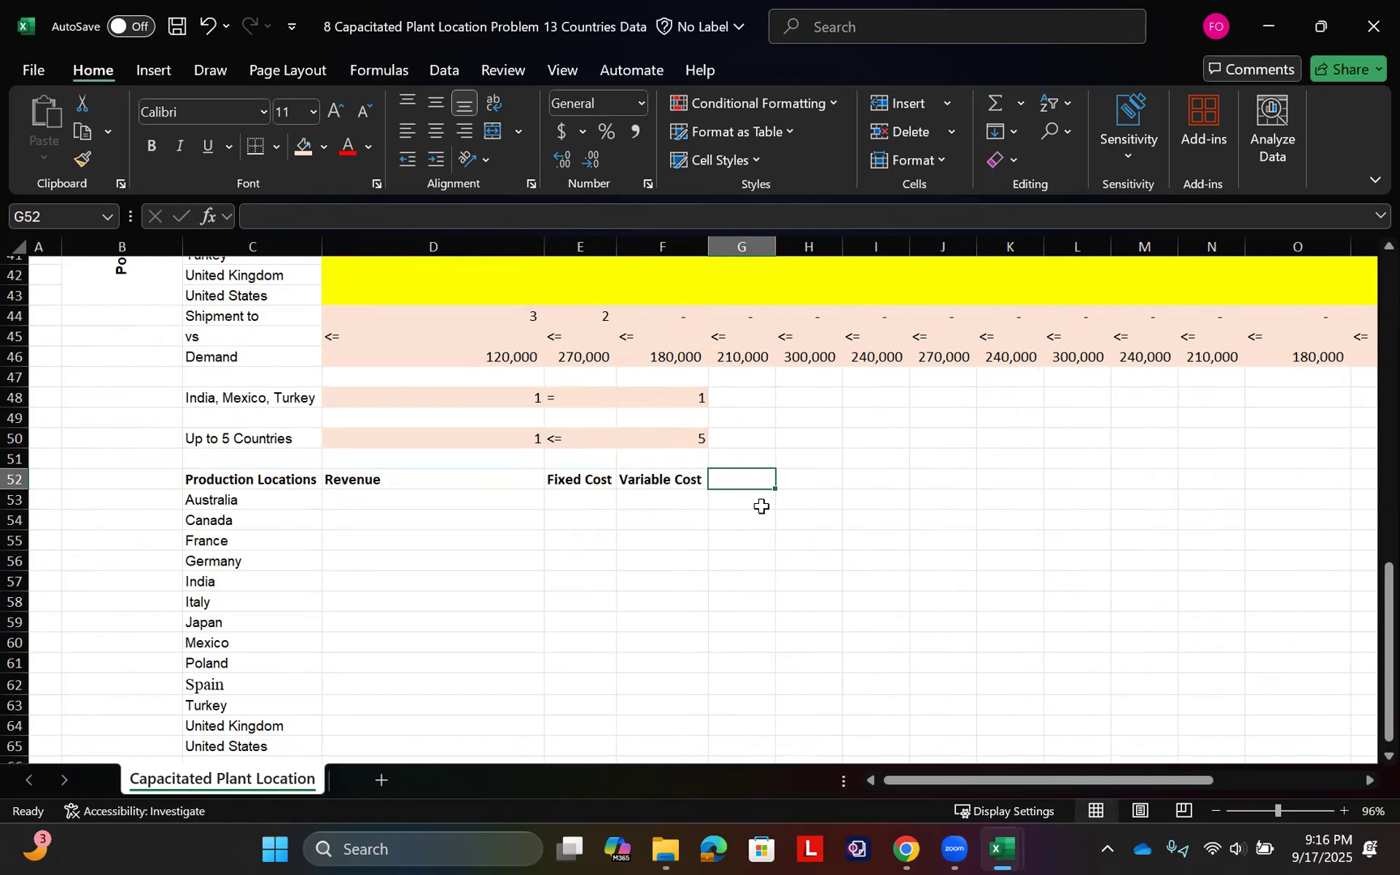
# Add the column heading "NI Before Tax" in G52 and autofit column G to it
pyautogui.write('N')
pyautogui.write('I Be')
pyautogui.write('gor')
pyautogui.press('BackSpace')
pyautogui.press('BackSpace')
pyautogui.press('BackSpace')
pyautogui.write('g')
pyautogui.press('BackSpace')
pyautogui.write('fore Tax')
pyautogui.press('Tab')
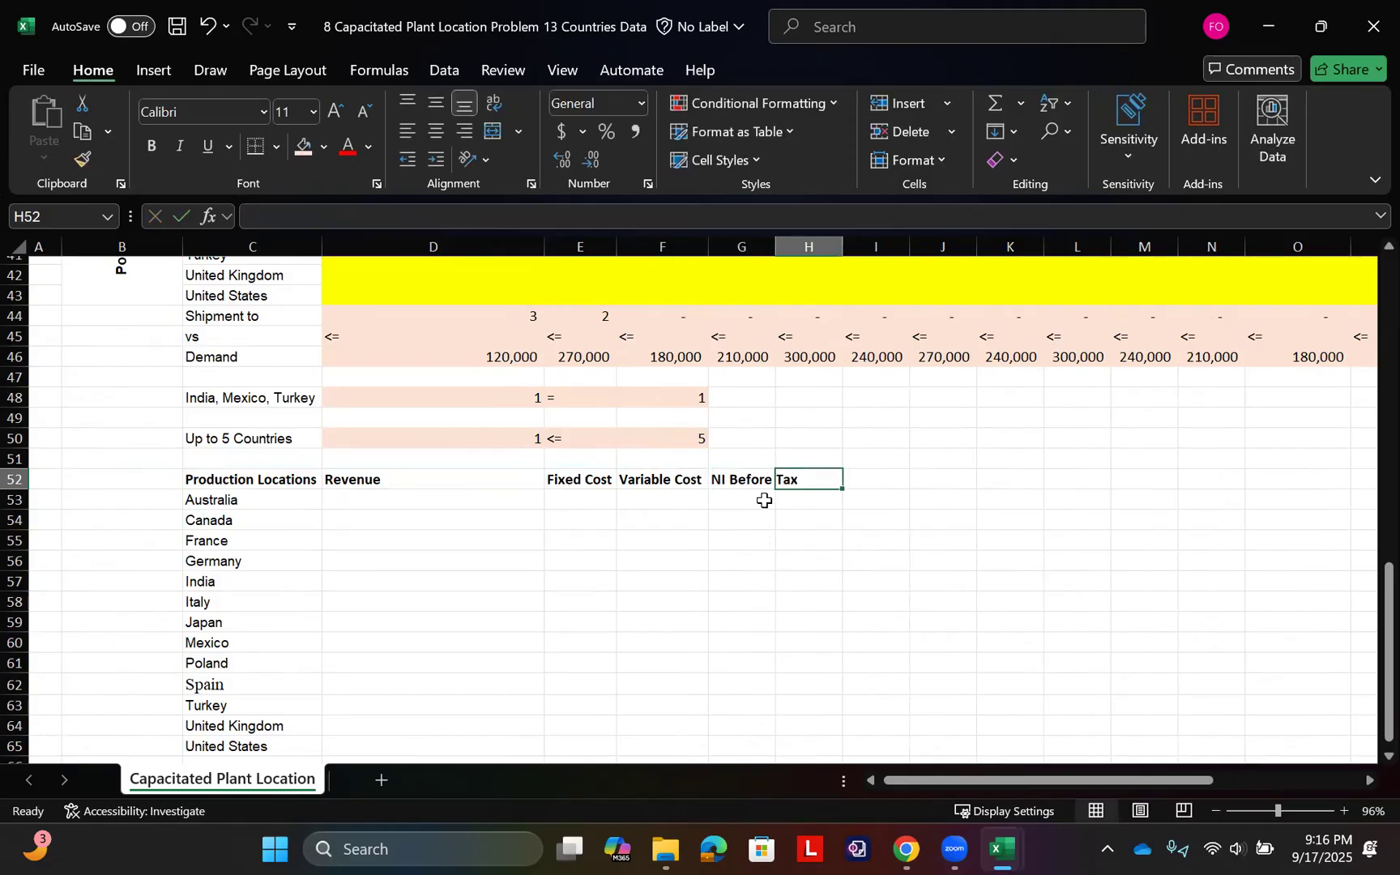
pyautogui.doubleClick(775, 246)
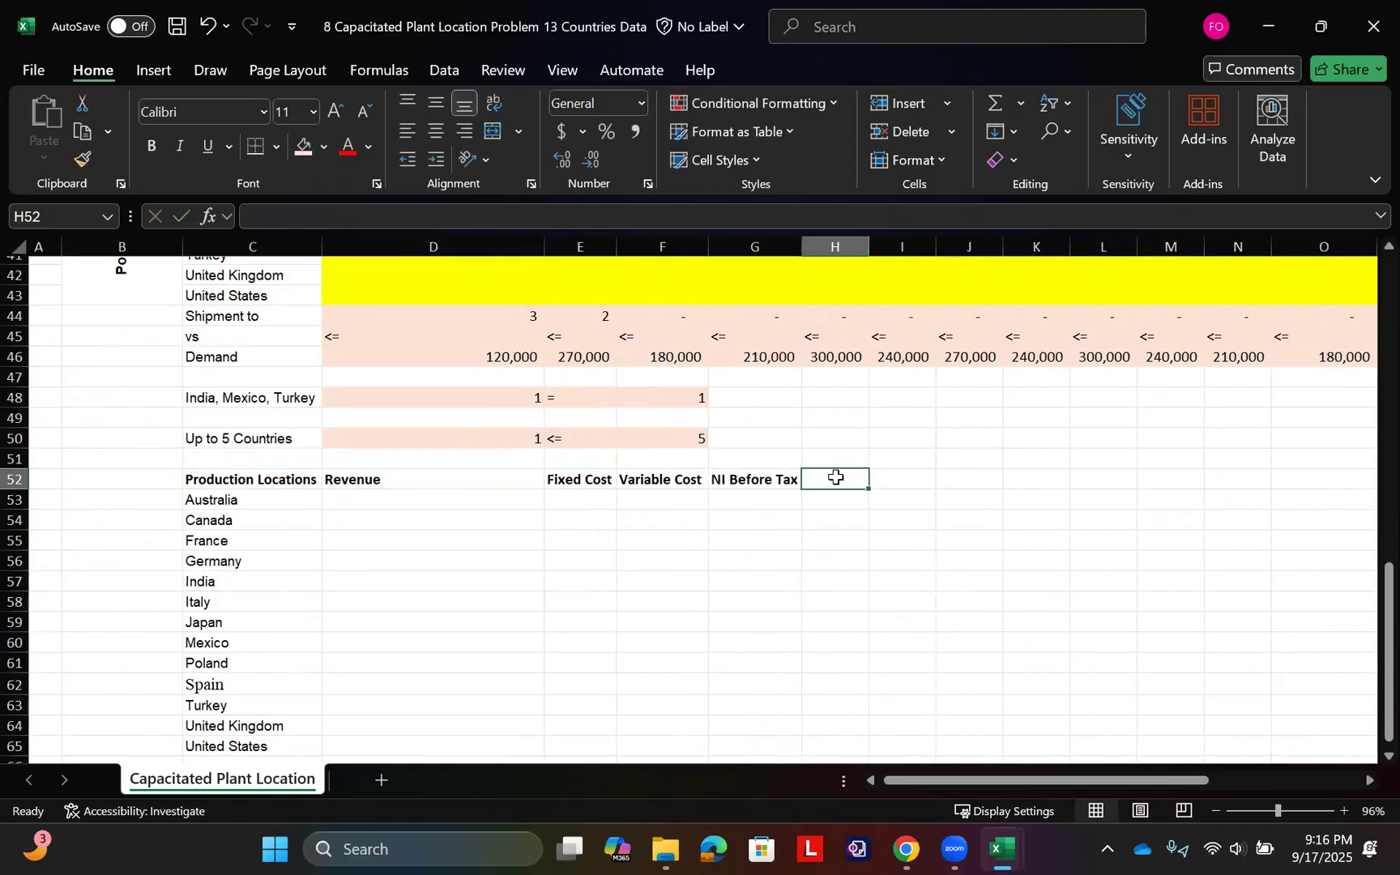
# Add the column headings "Tax" in H52 and "Net Income" in I52, and widen column I to fit its heading
pyautogui.write('Tax')
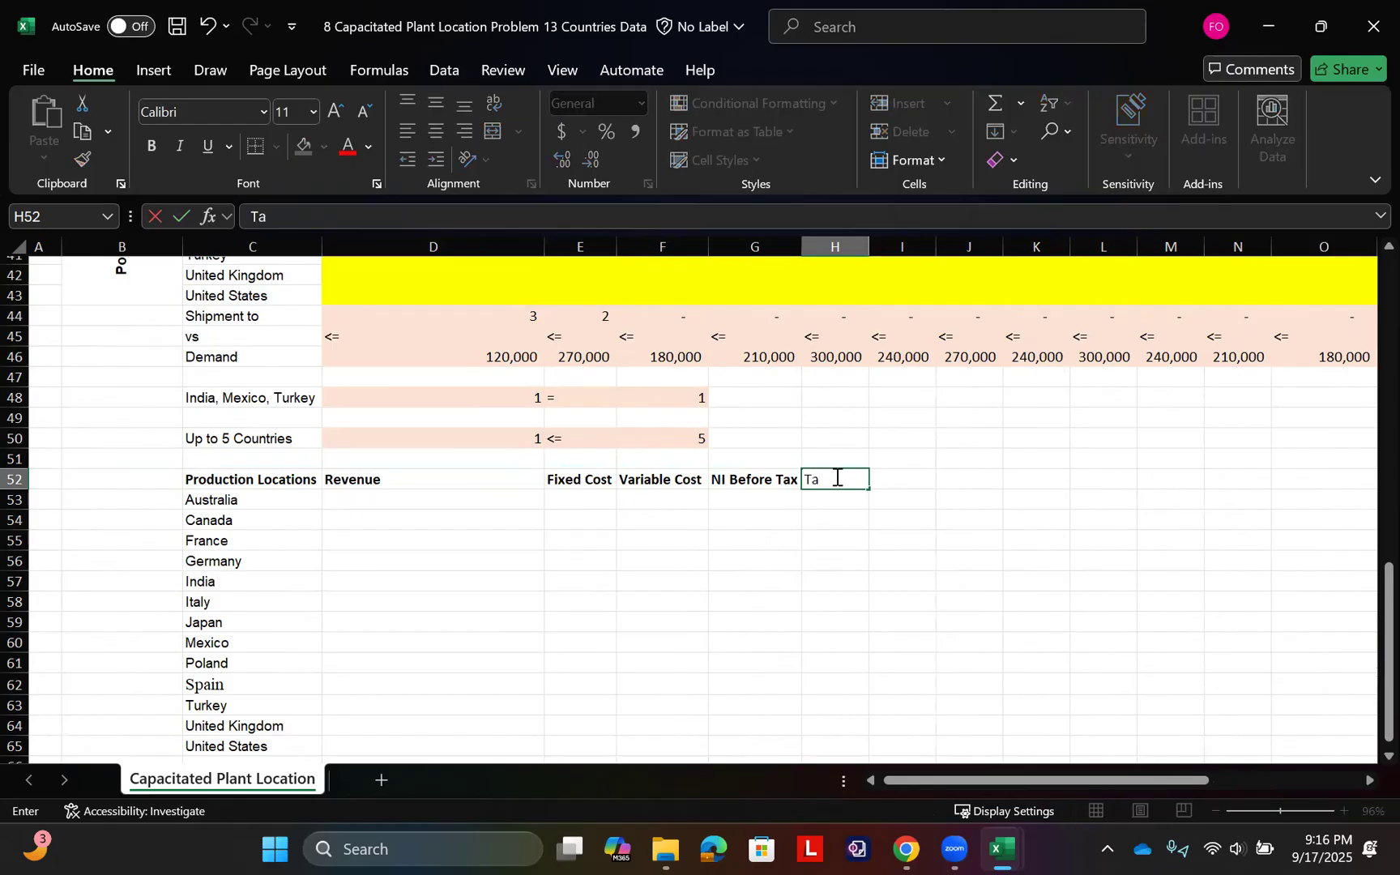
pyautogui.press('Tab')
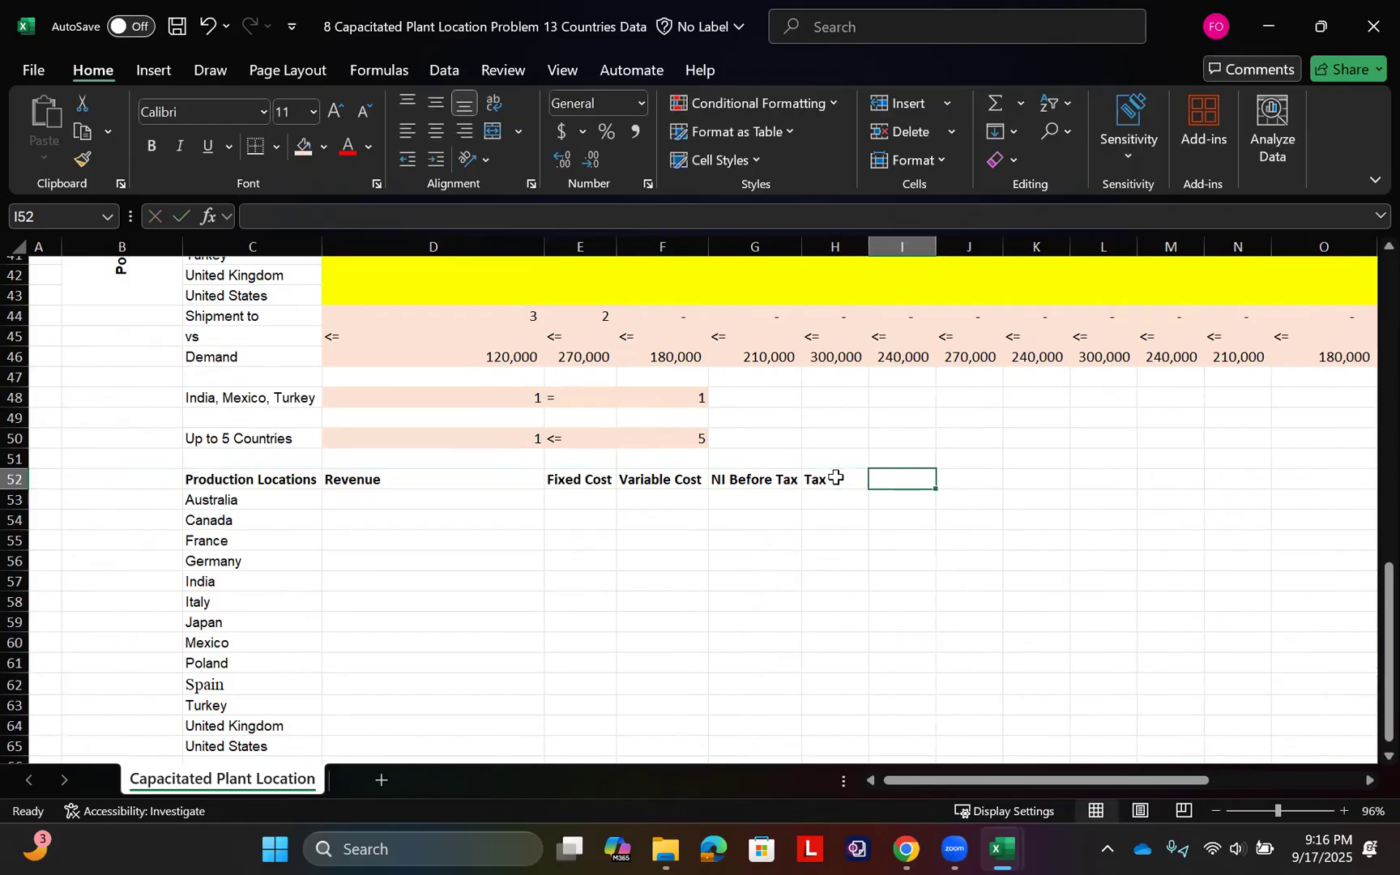
pyautogui.write('NI')
pyautogui.press('BackSpace')
pyautogui.write('et Income')
pyautogui.press('Tab')
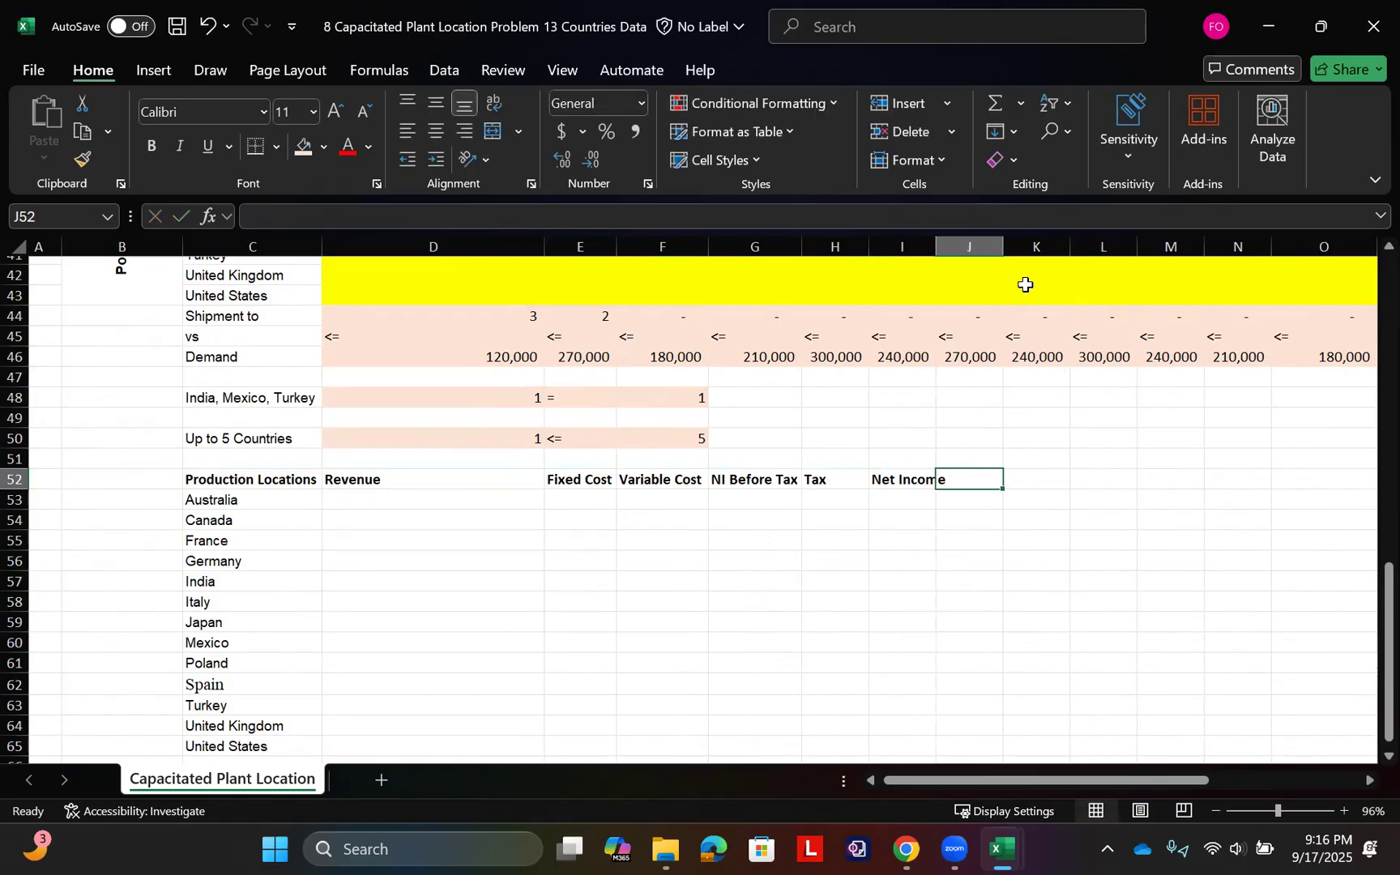
pyautogui.moveTo(936, 246); pyautogui.dragTo(949, 246)
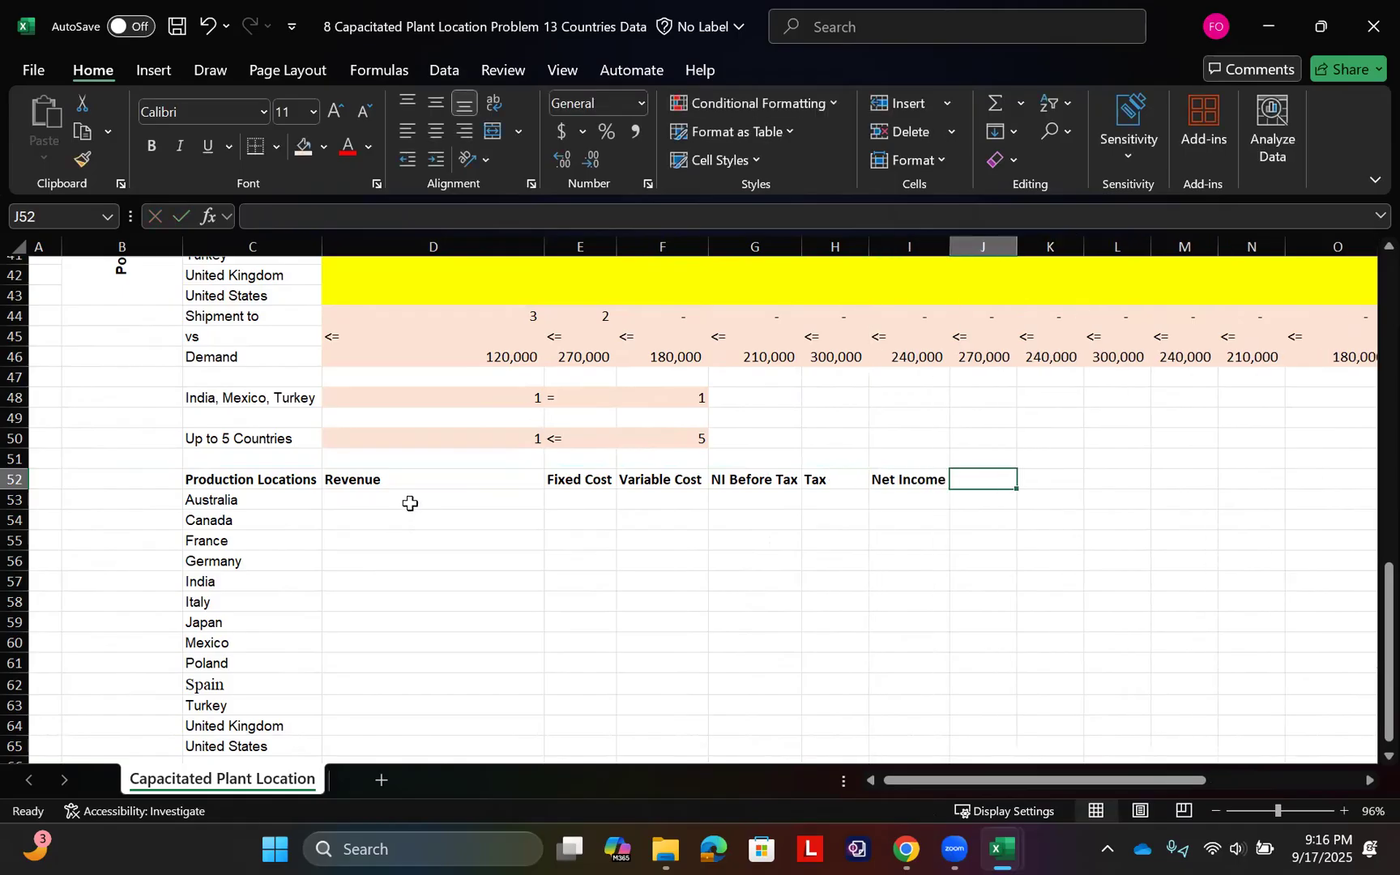
# Enter Australia's revenue formula in D53 as revenue per unit times its total shipments, =D19*R31
pyautogui.click(409, 501)
pyautogui.write('=')
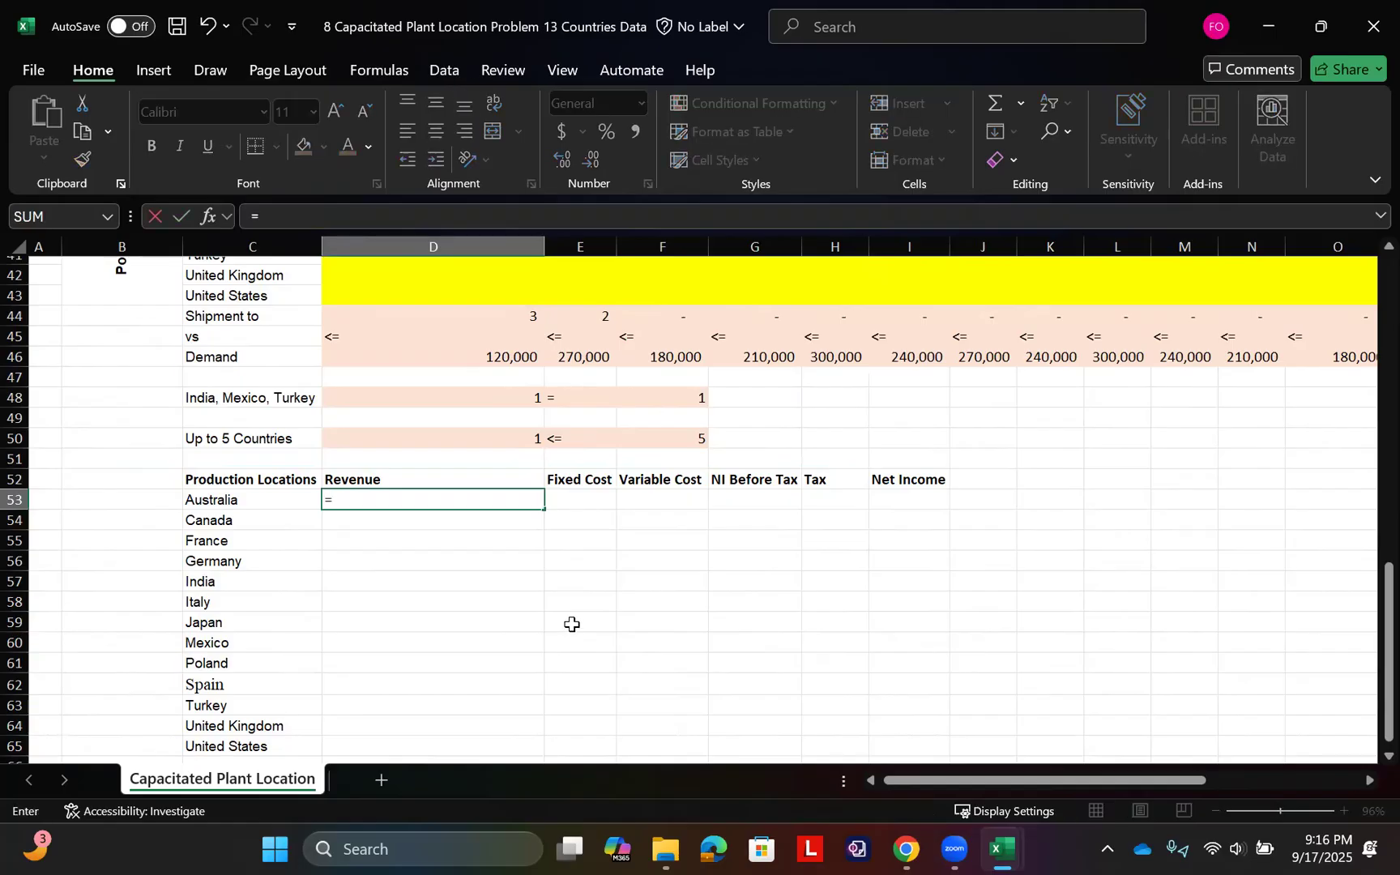
pyautogui.scroll(9, 522, 537)
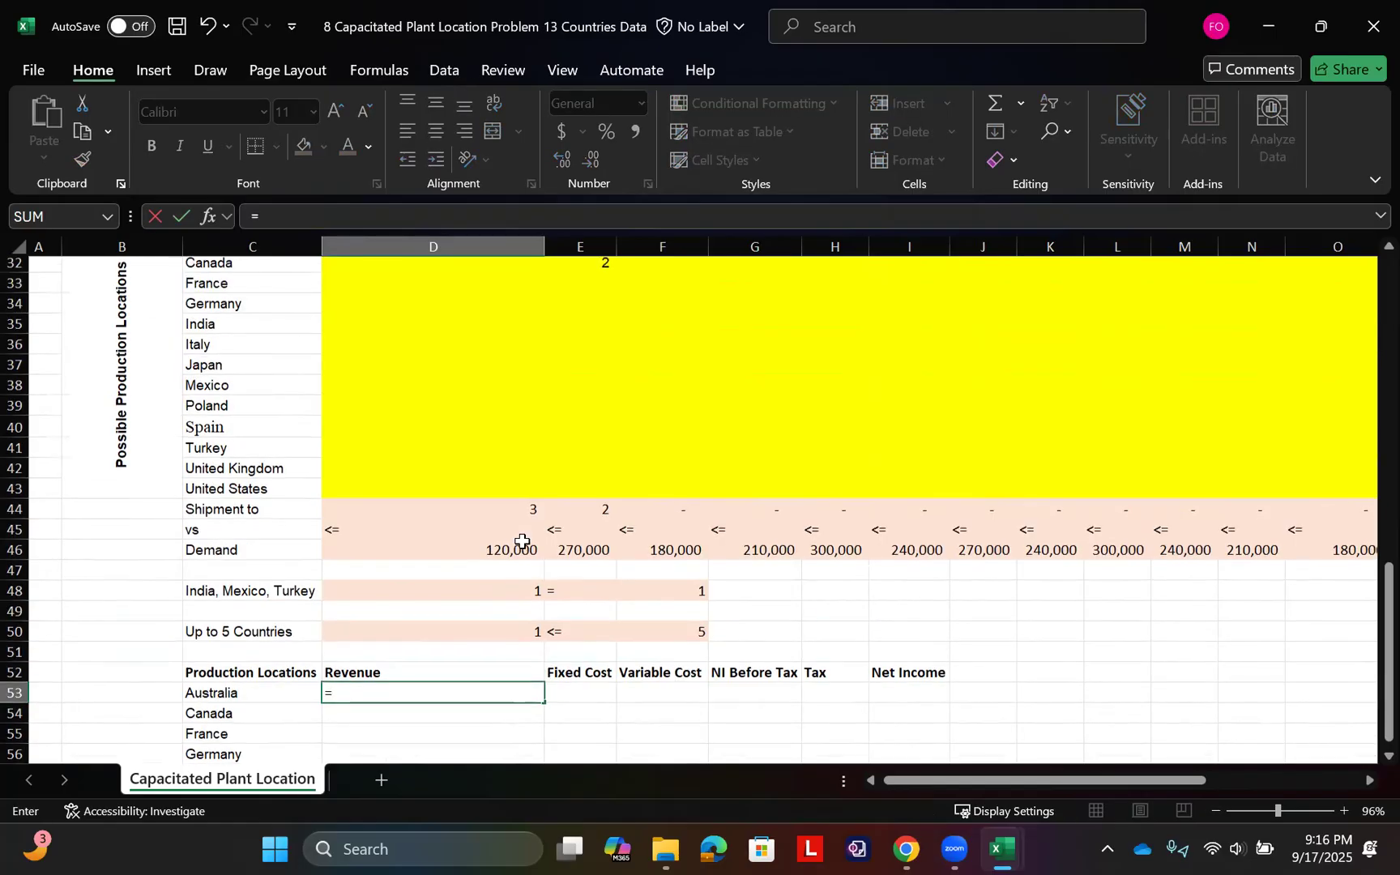
pyautogui.scroll(2, 473, 455)
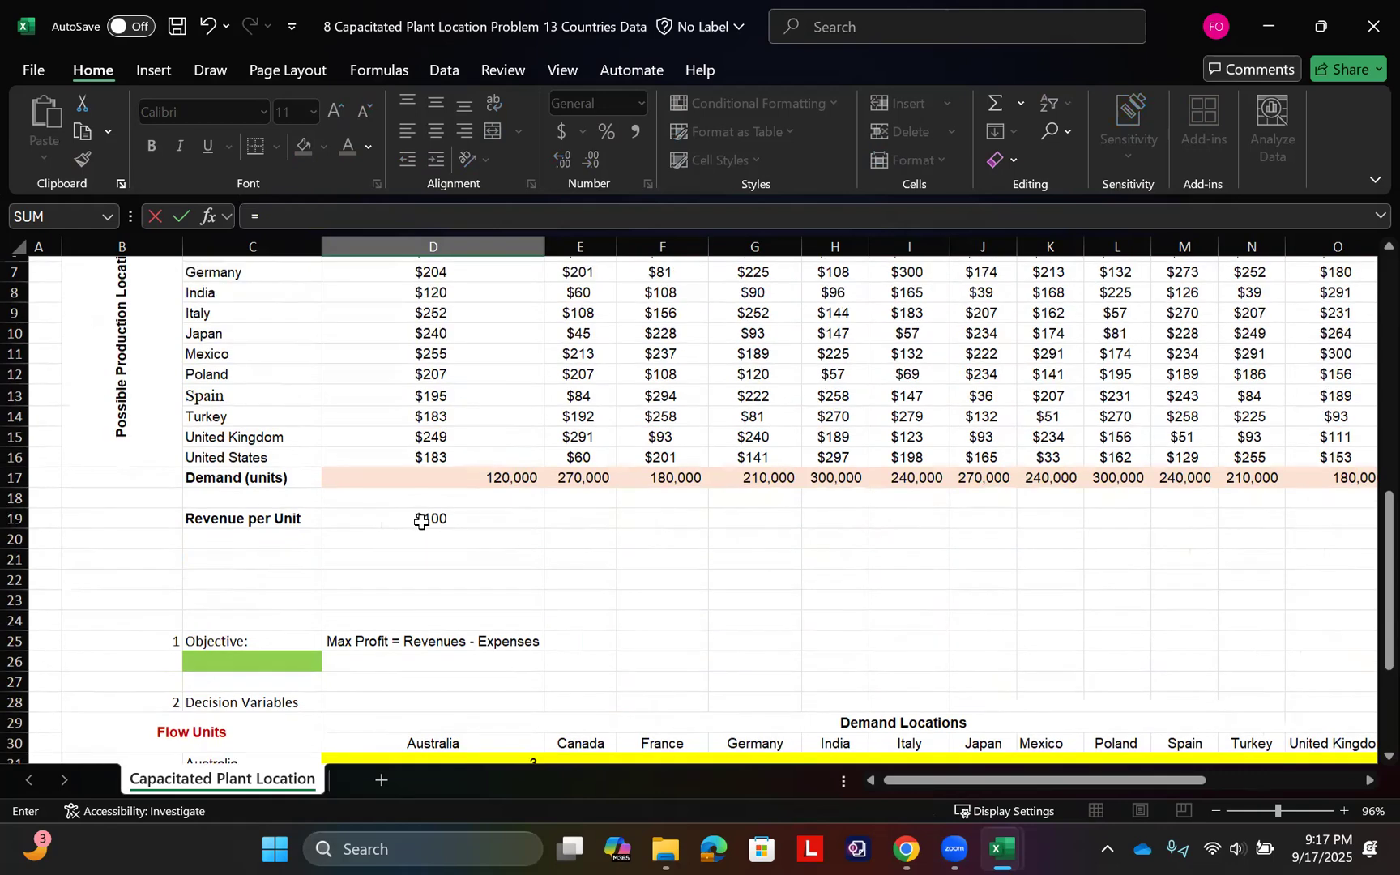
pyautogui.click(421, 522)
pyautogui.write('*')
pyautogui.scroll(-3, 525, 558)
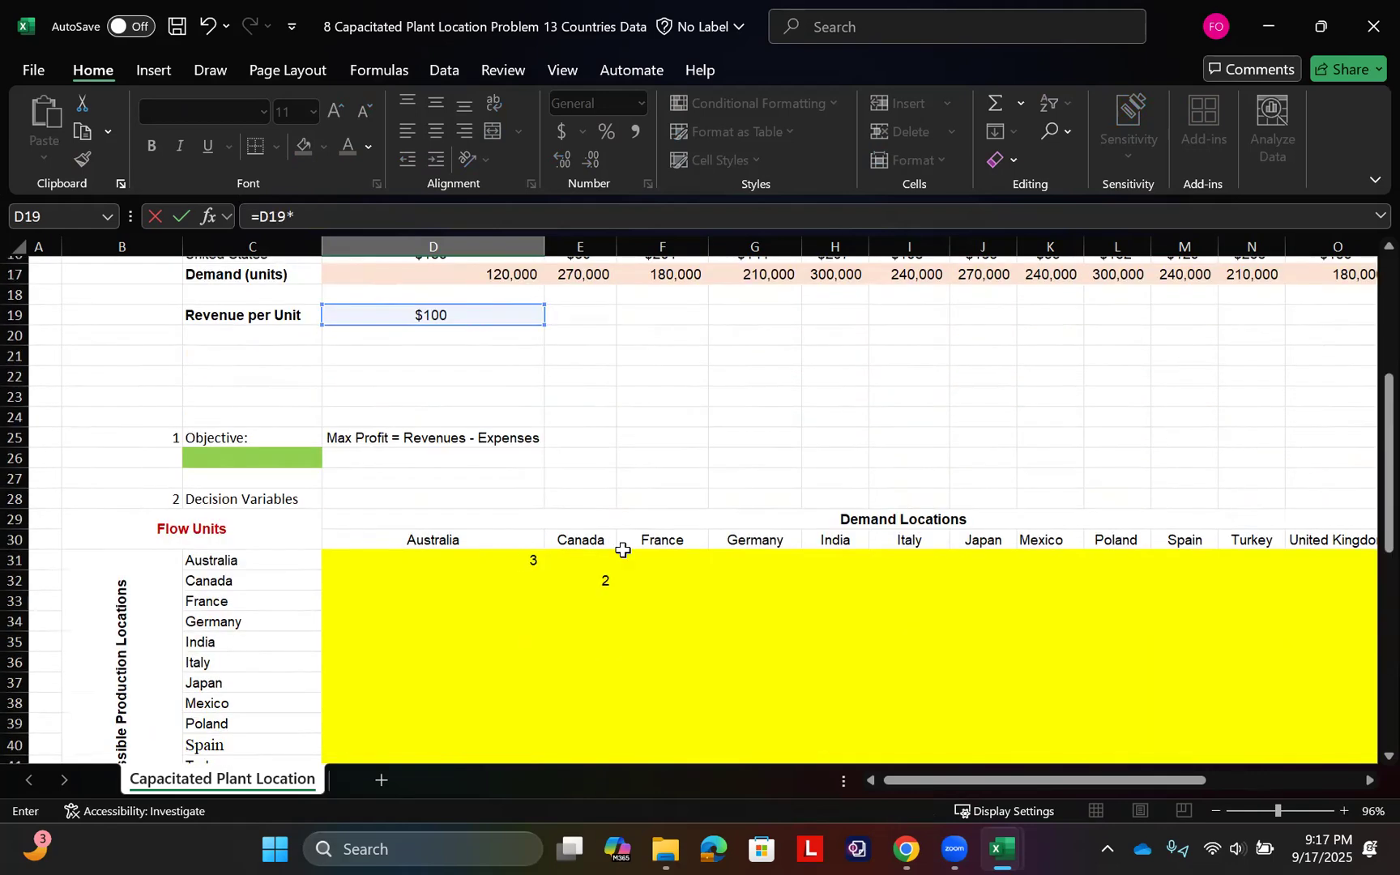
pyautogui.hscroll(5, 622, 549)
pyautogui.hscroll(-4, 619, 548)
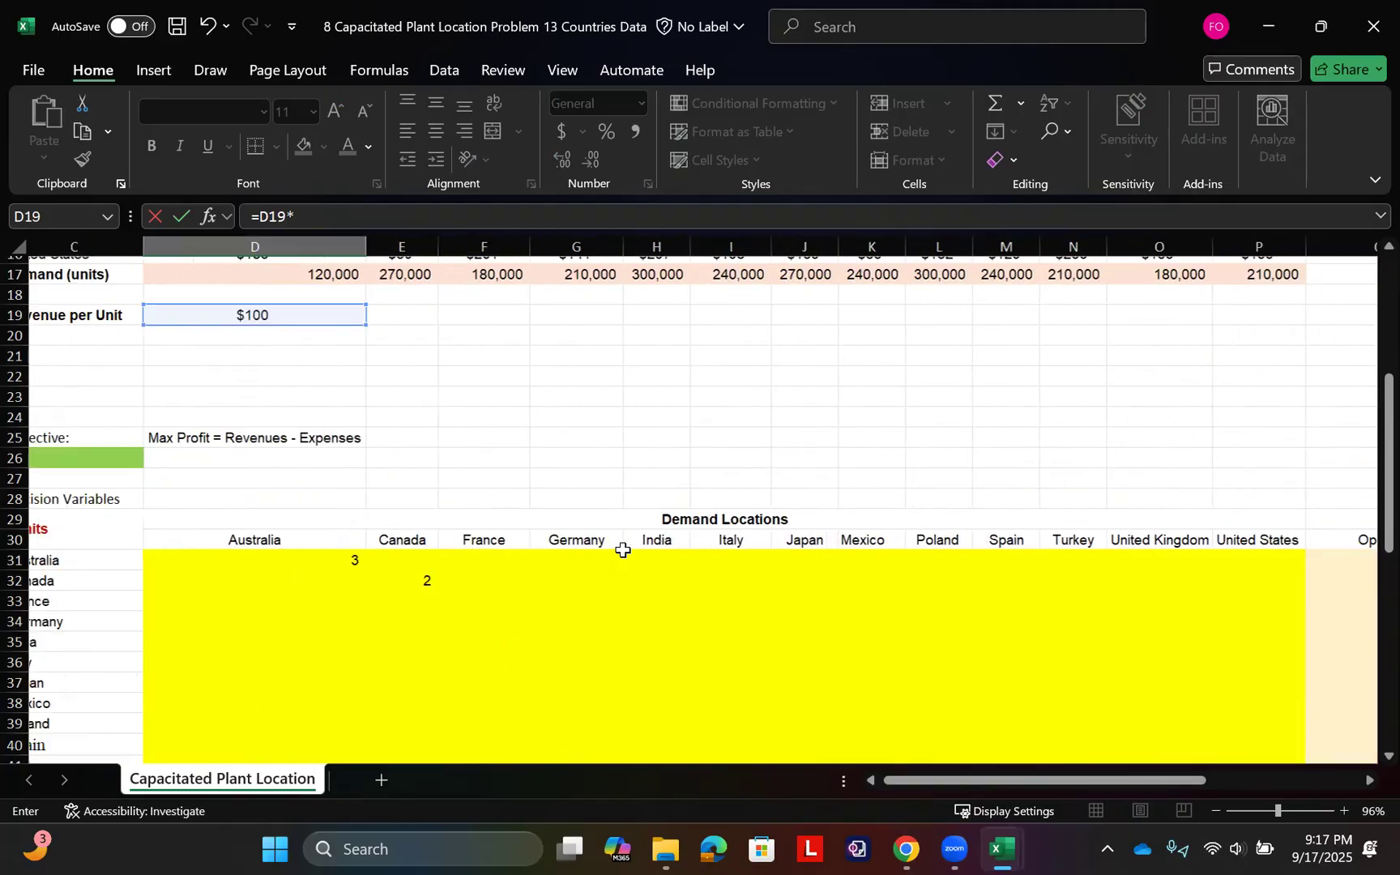
pyautogui.hscroll(-1, 605, 555)
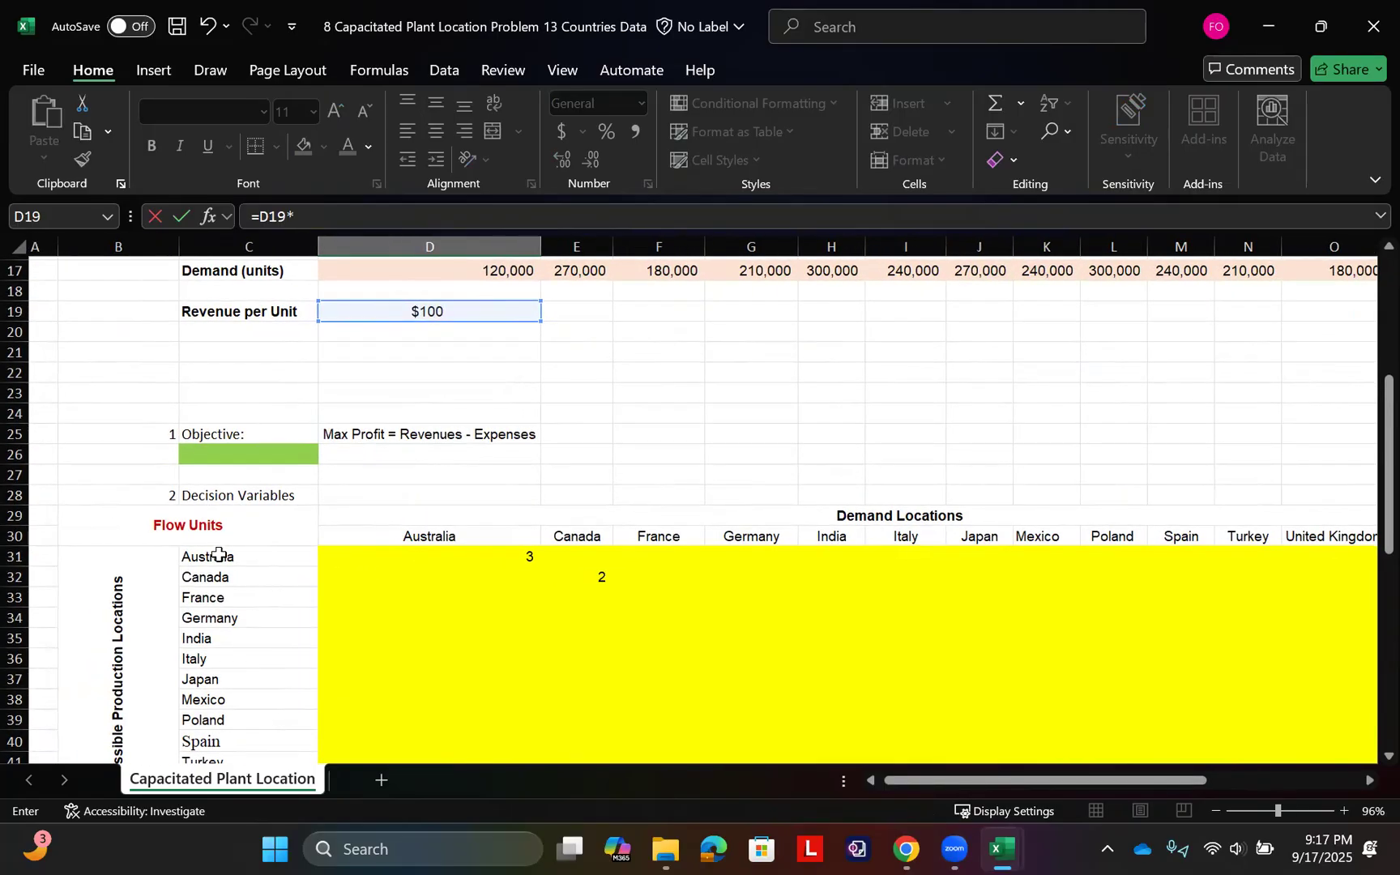
pyautogui.hscroll(5, 247, 560)
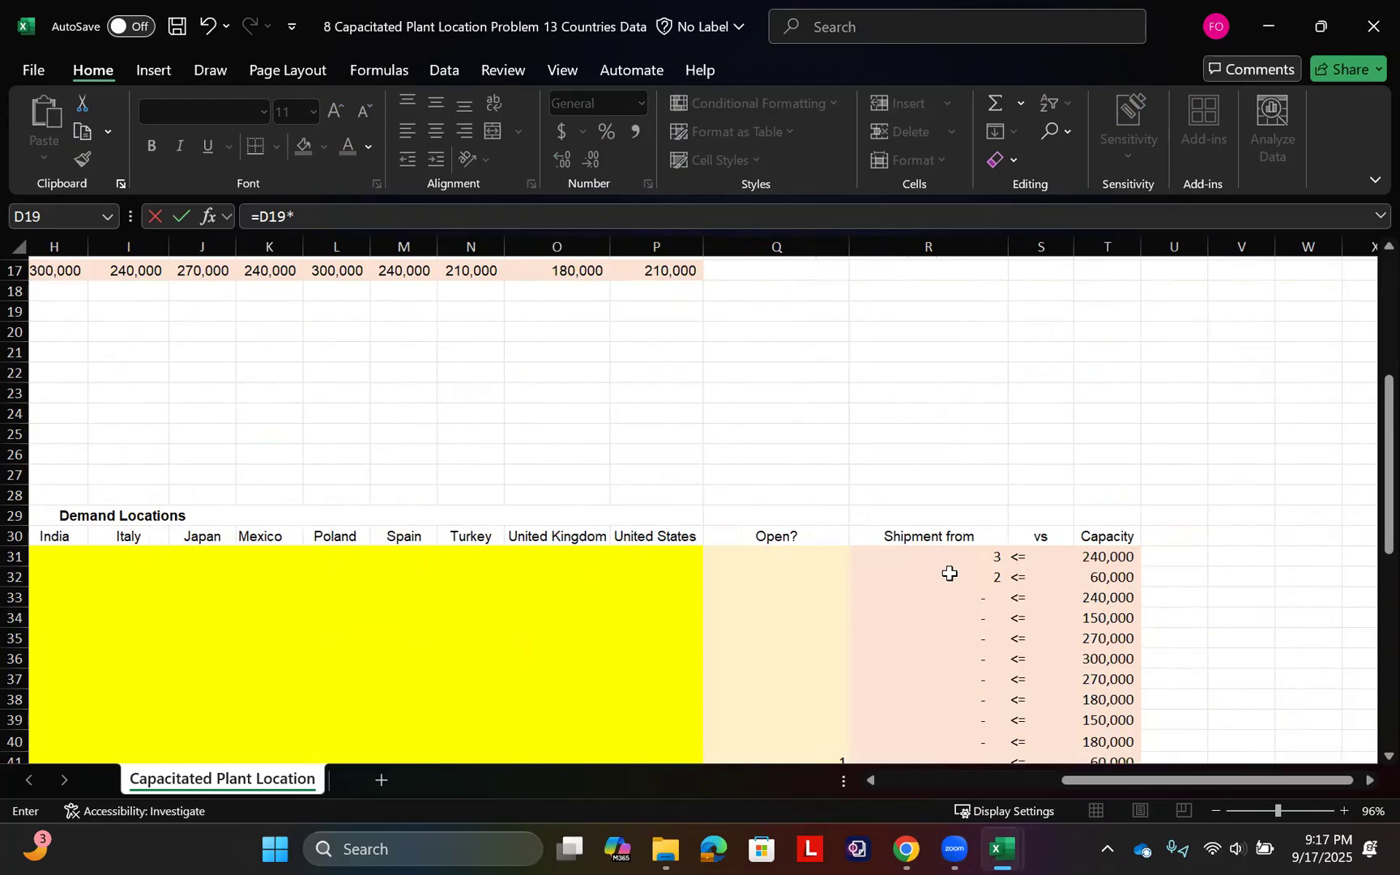
pyautogui.click(962, 558)
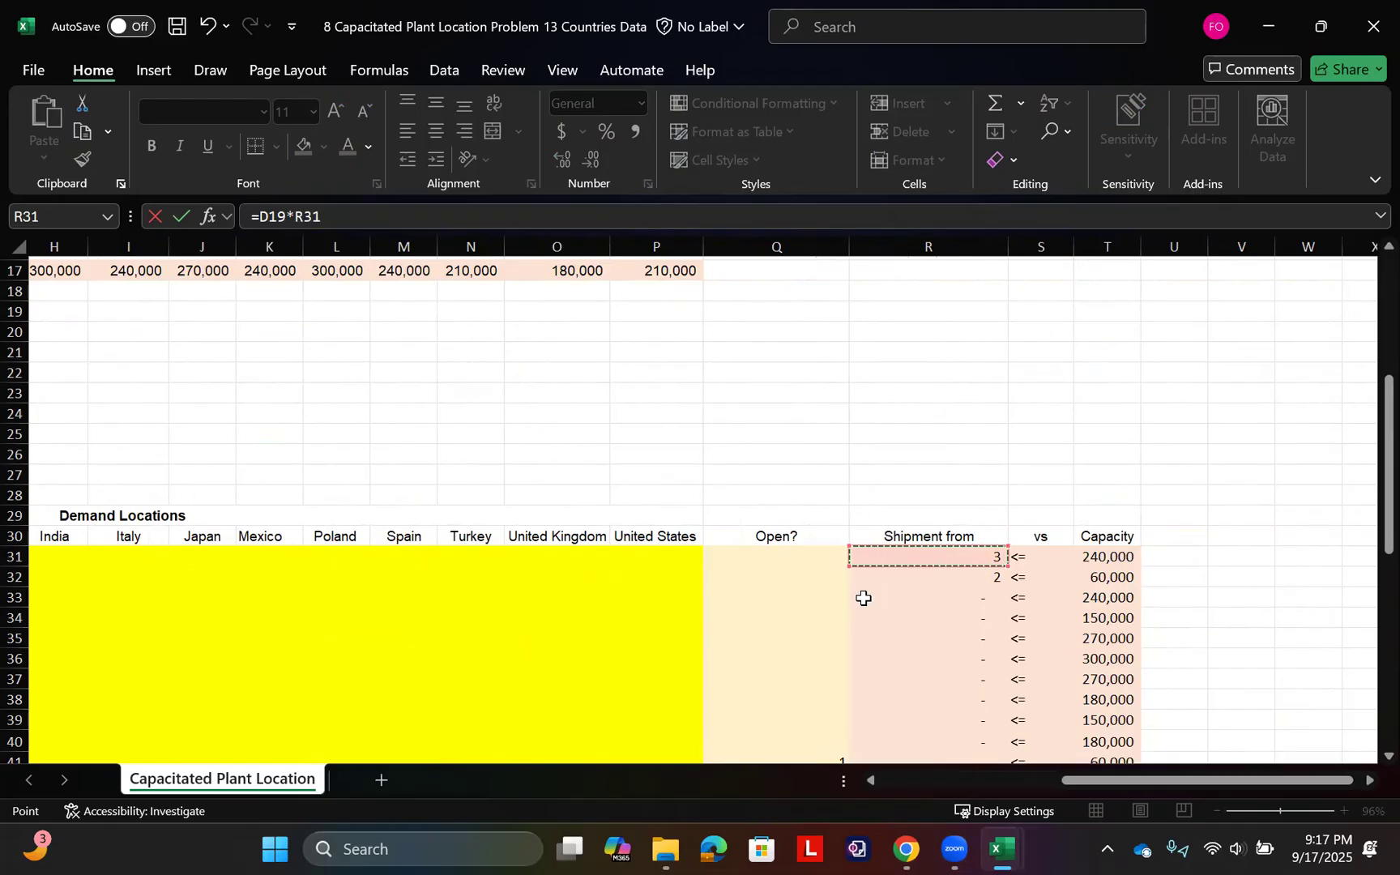
pyautogui.press('Return')
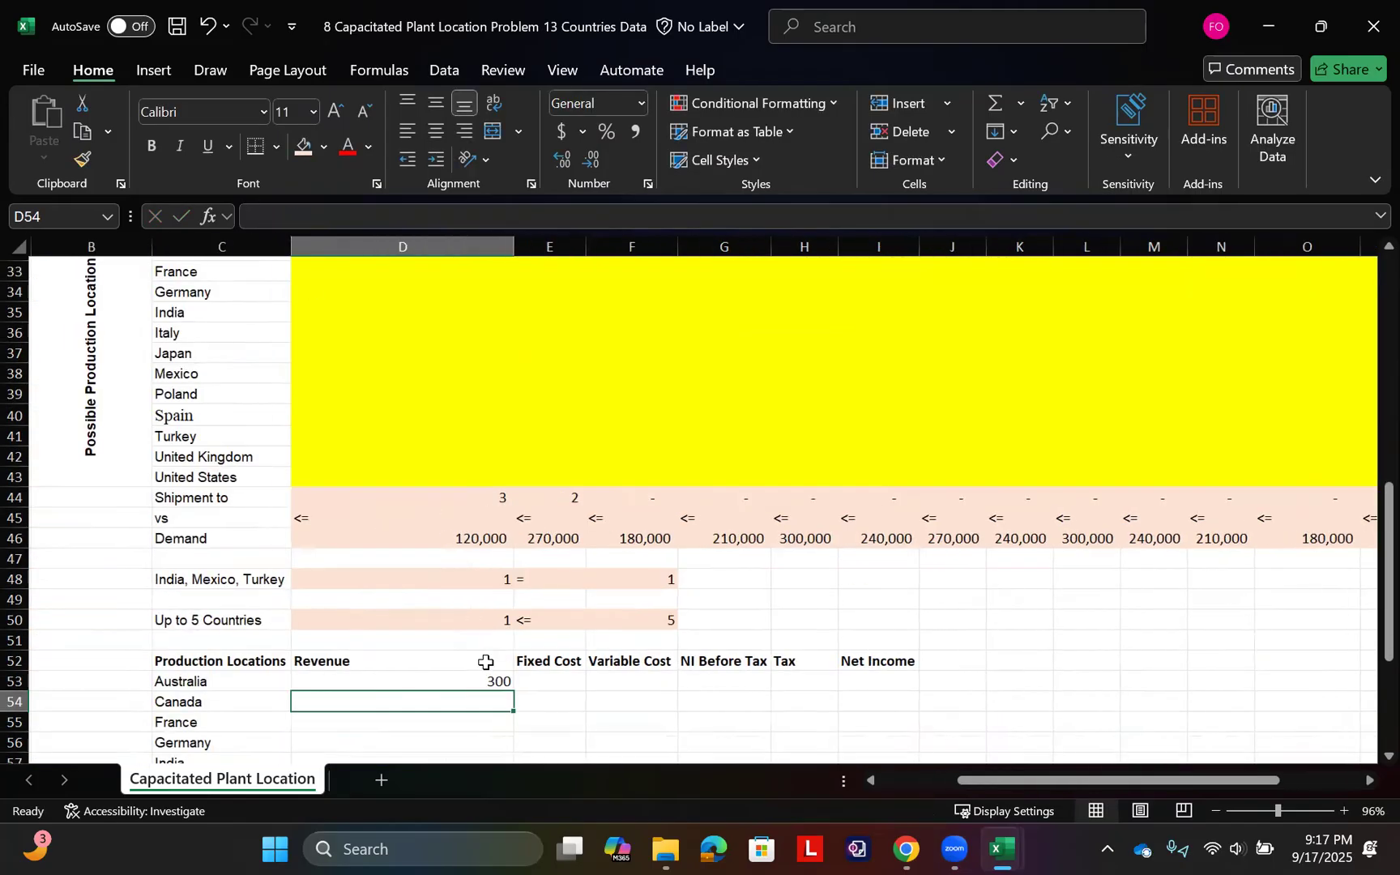
# Make the revenue-per-unit reference in the D53 formula absolute, giving =$D$19*R31
pyautogui.doubleClick(463, 681)
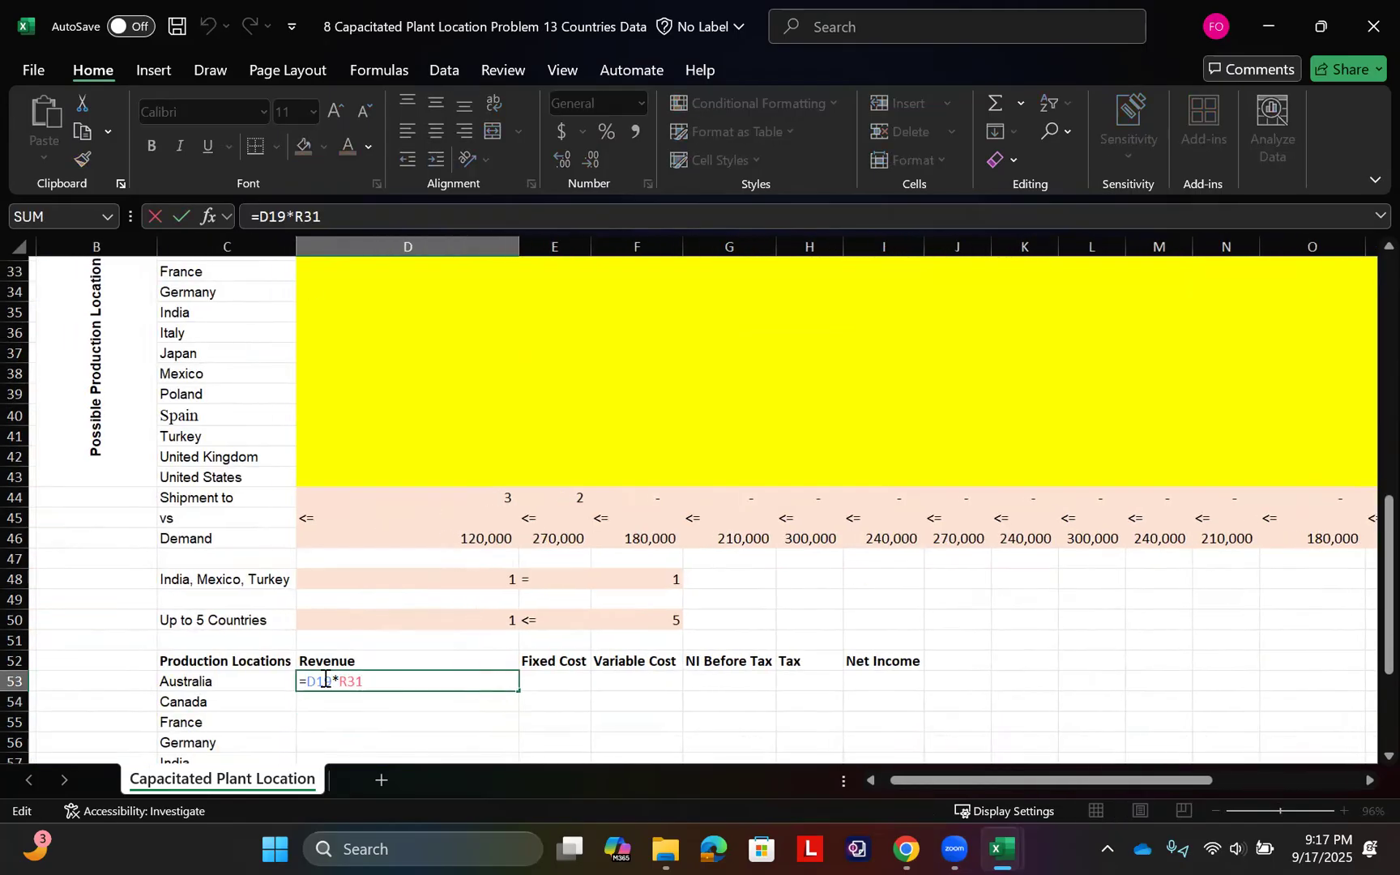
pyautogui.scroll(7, 423, 547)
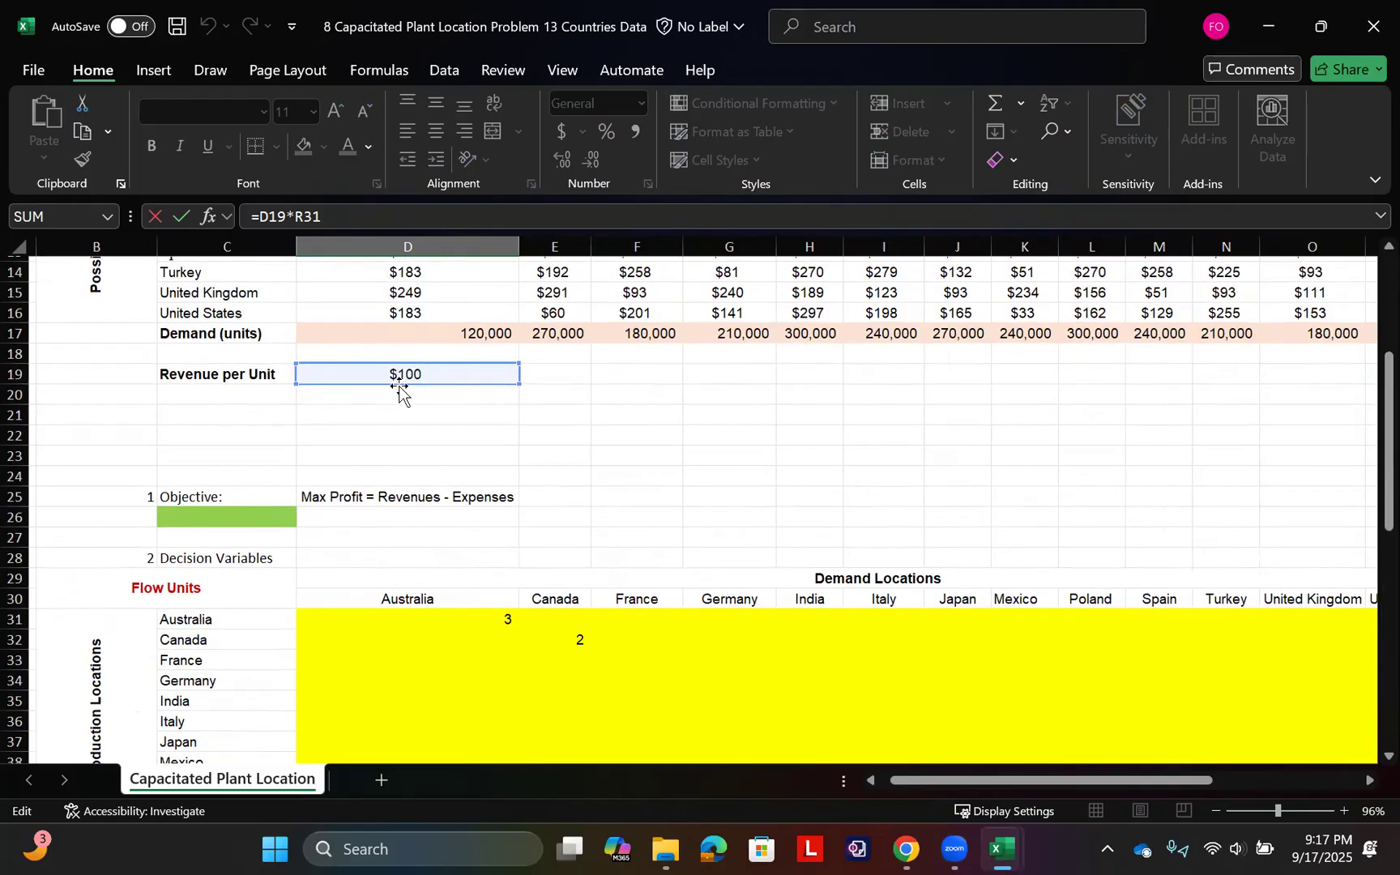
pyautogui.scroll(-2, 403, 468)
pyautogui.scroll(-6, 402, 468)
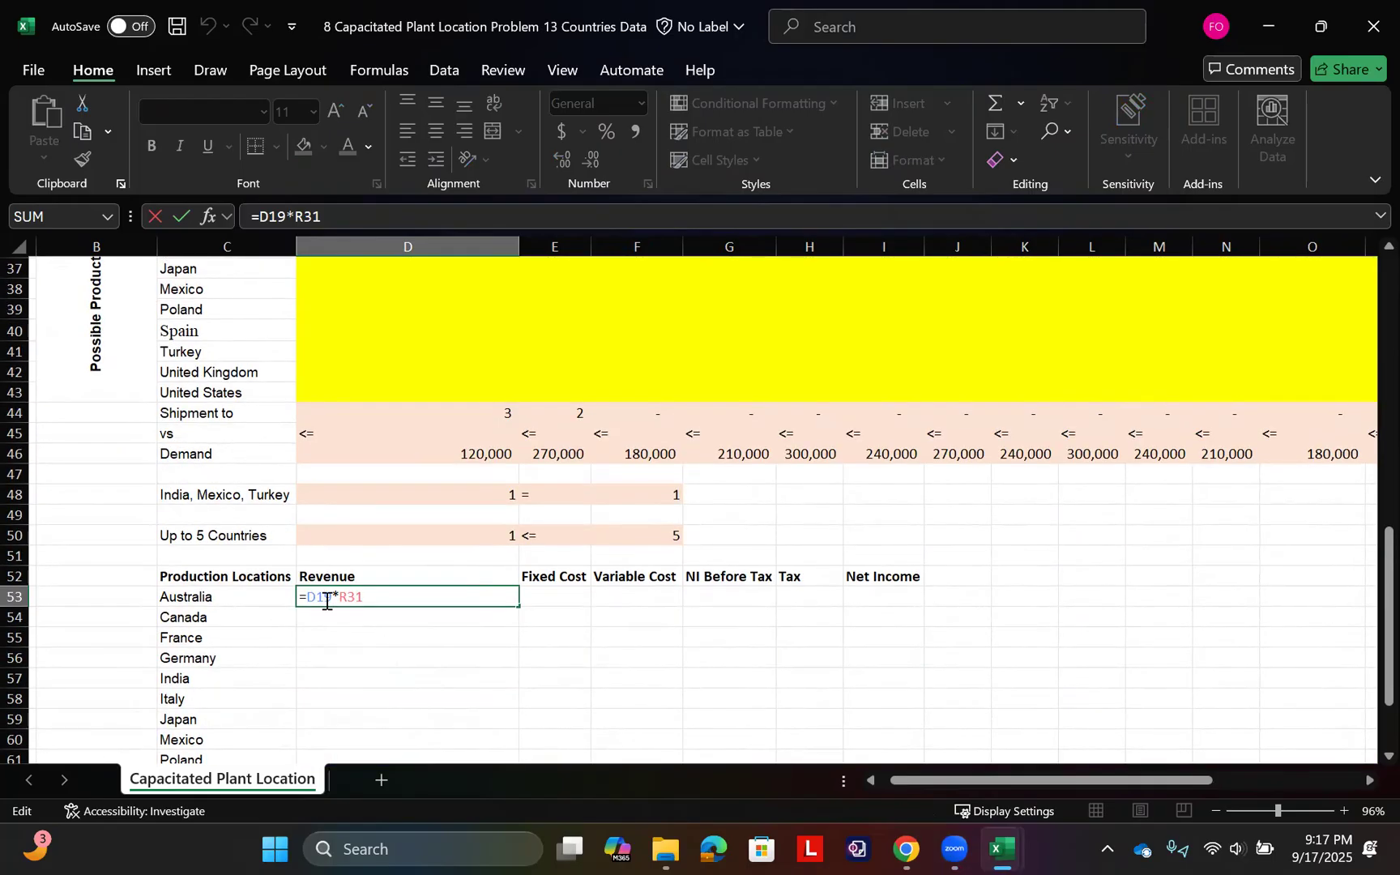
pyautogui.press('Return')
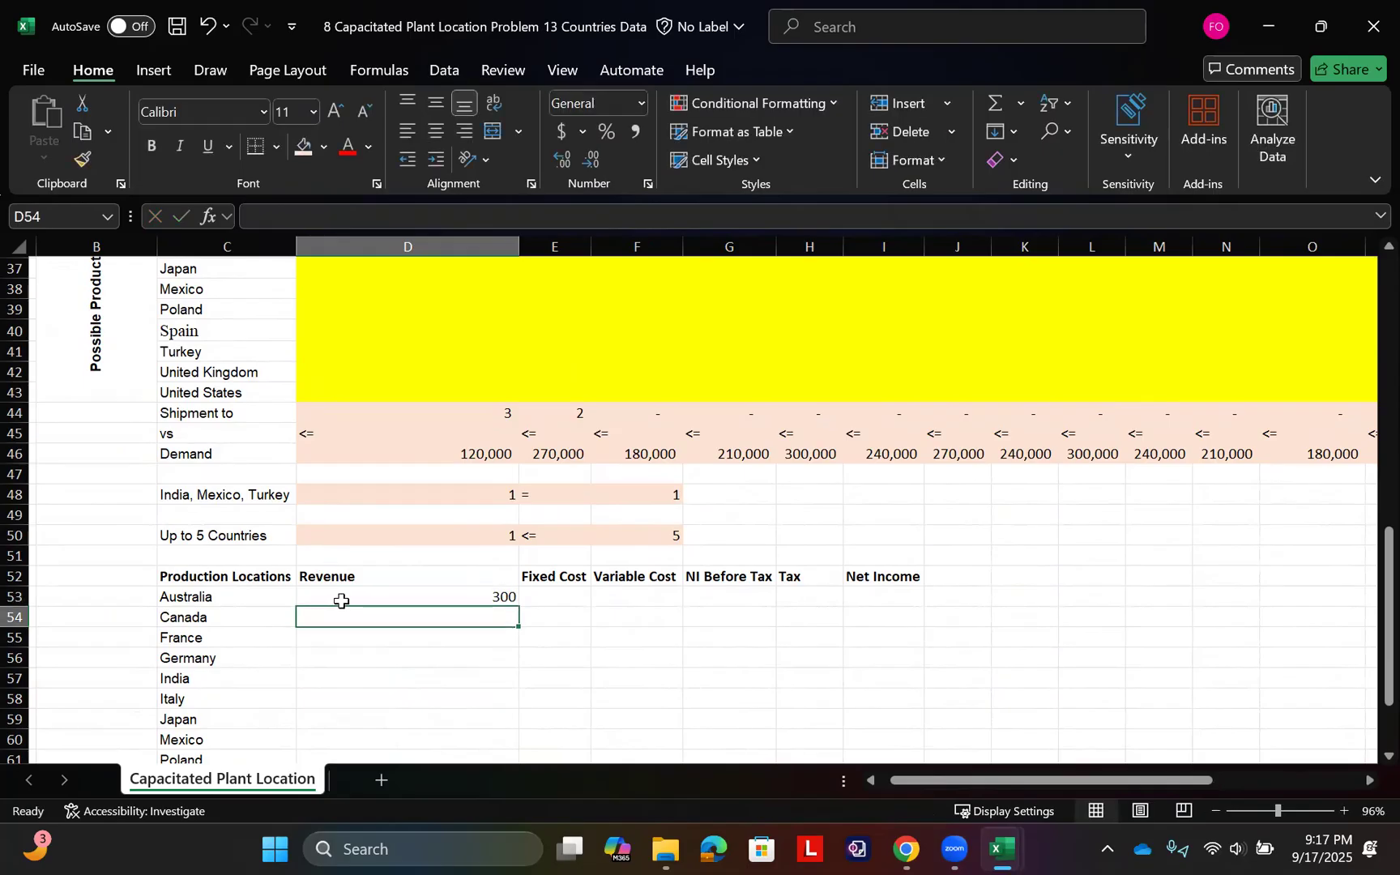
# Format D53 as accounting currency with no decimals and fill its revenue formula through D65 for all countries
pyautogui.click(414, 596)
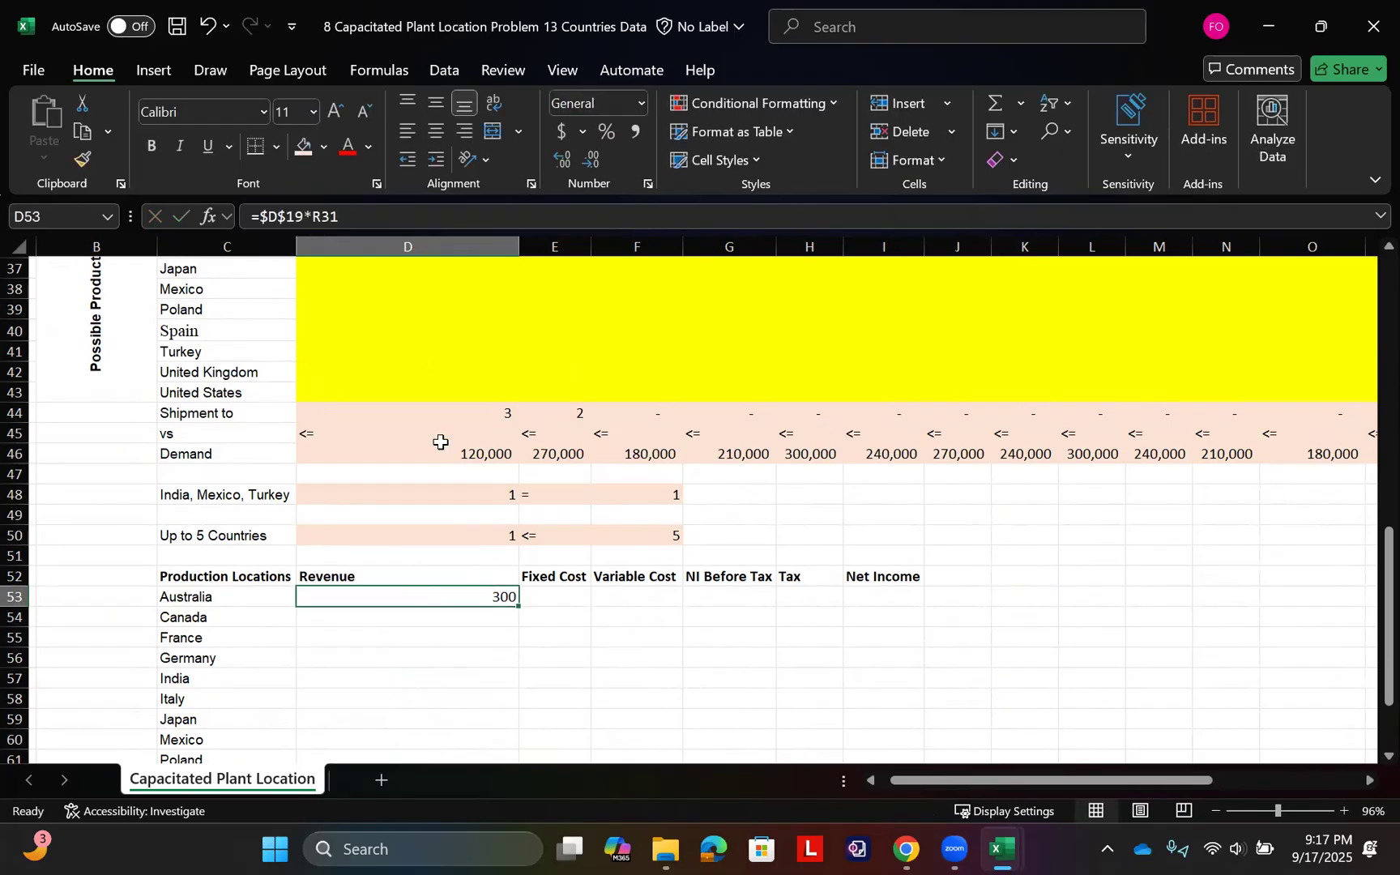
pyautogui.click(564, 127)
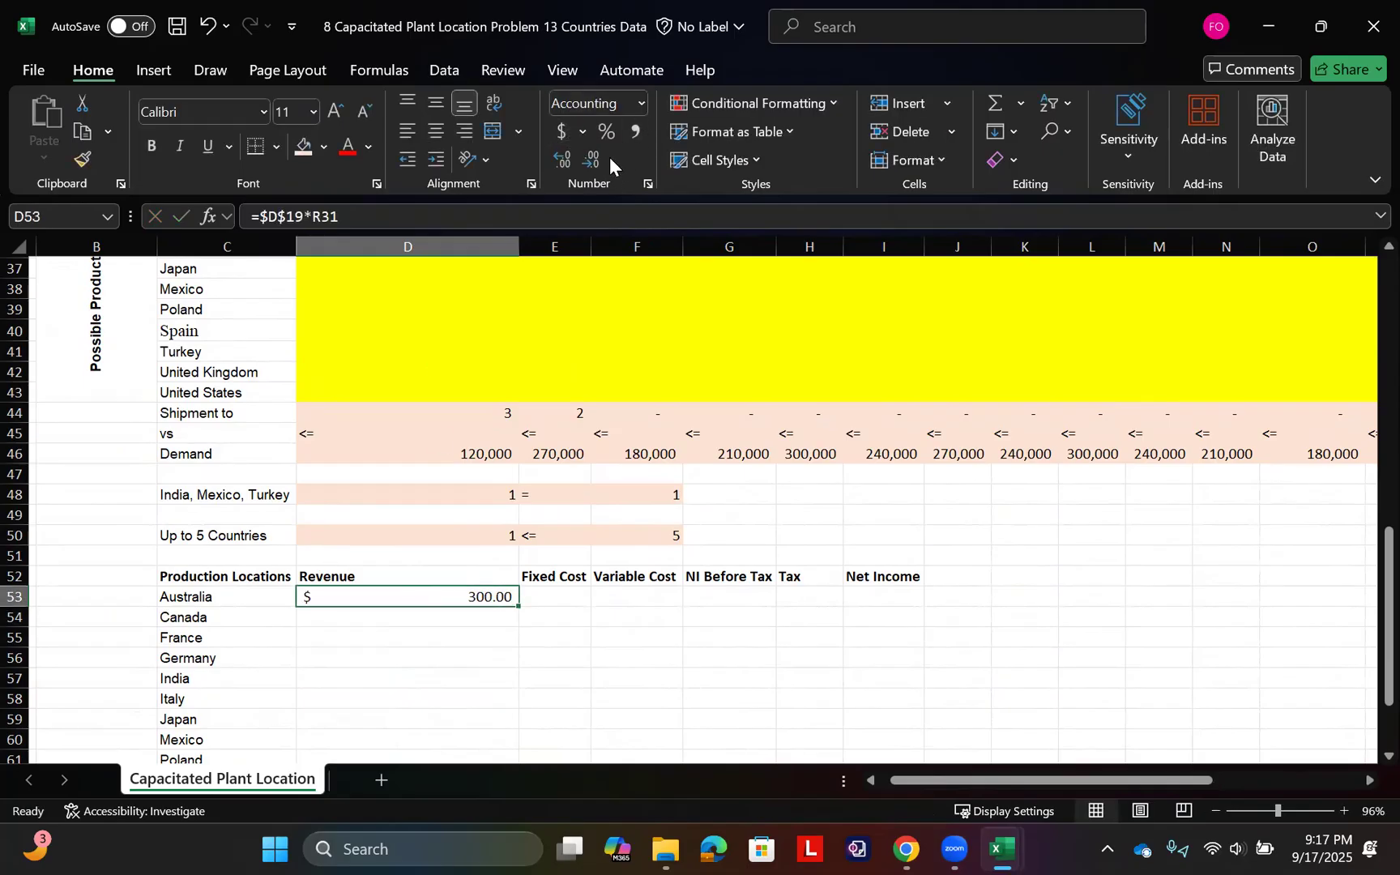
pyautogui.click(594, 158)
pyautogui.click(594, 157)
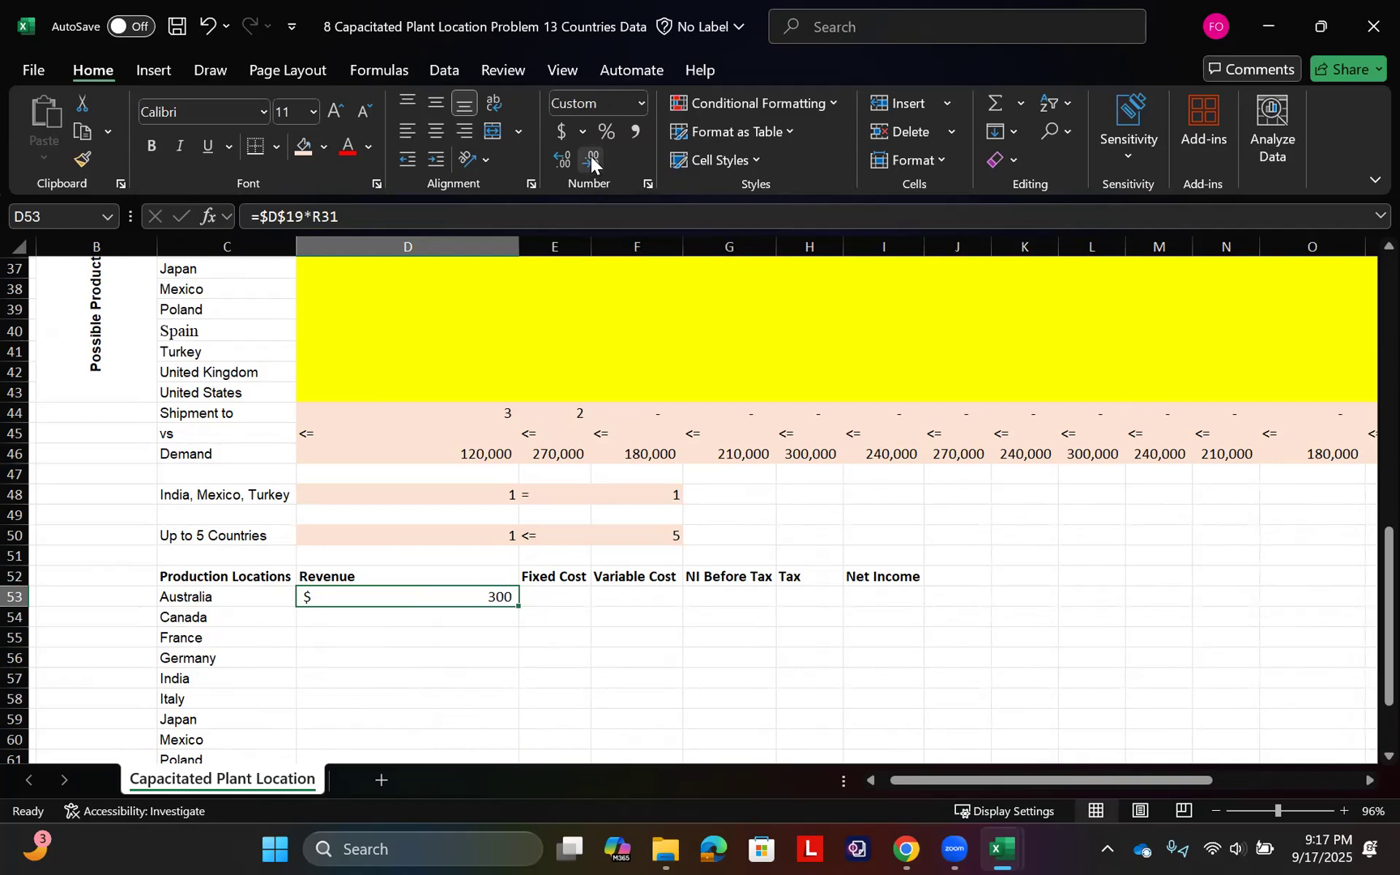
pyautogui.doubleClick(518, 608)
pyautogui.scroll(-2, 518, 607)
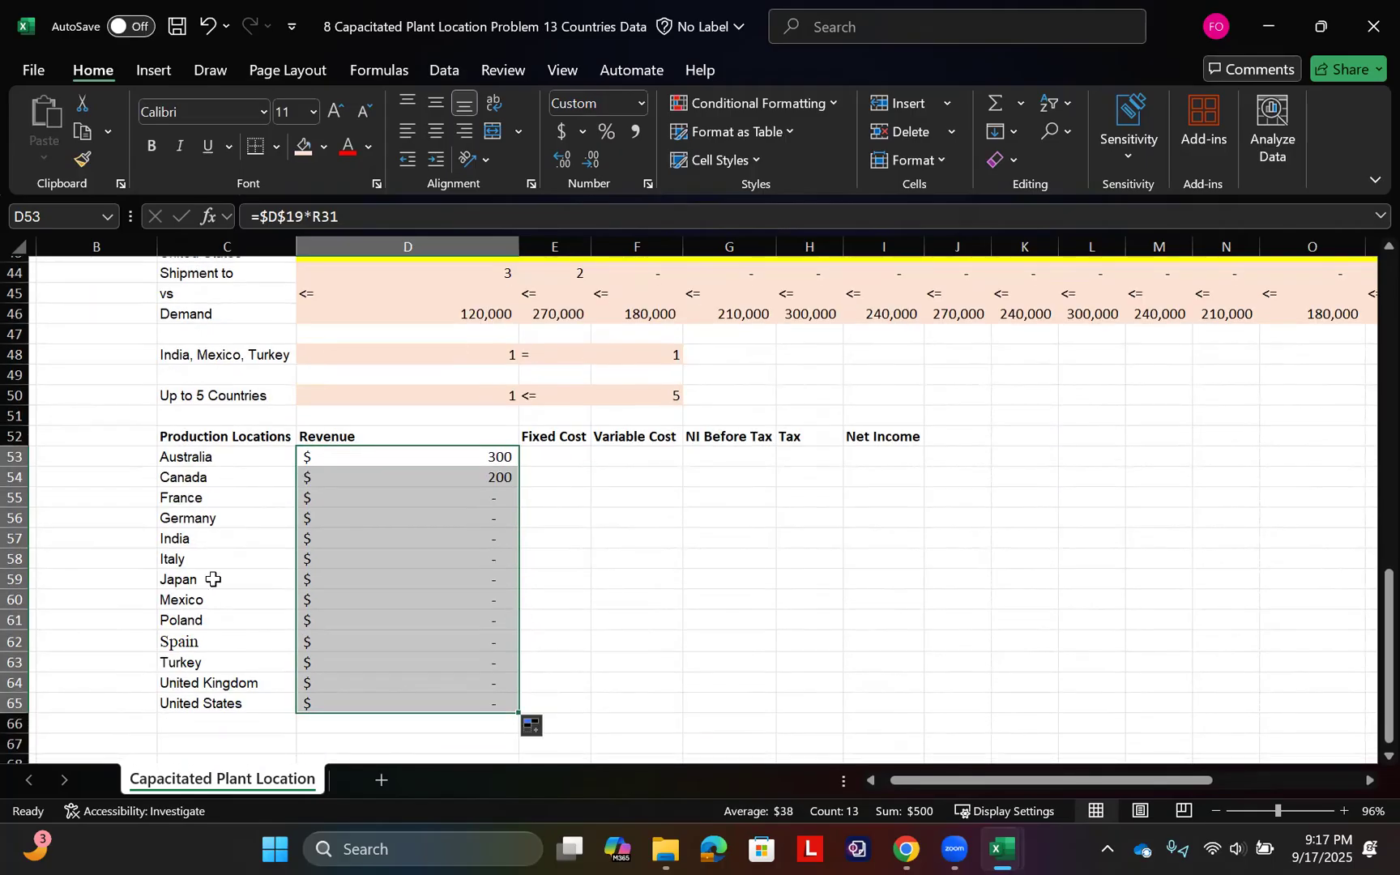
# Enter Australia's fixed cost formula in E53 as its production fixed cost times its Open? variable, =R4*Q31
pyautogui.click(565, 456)
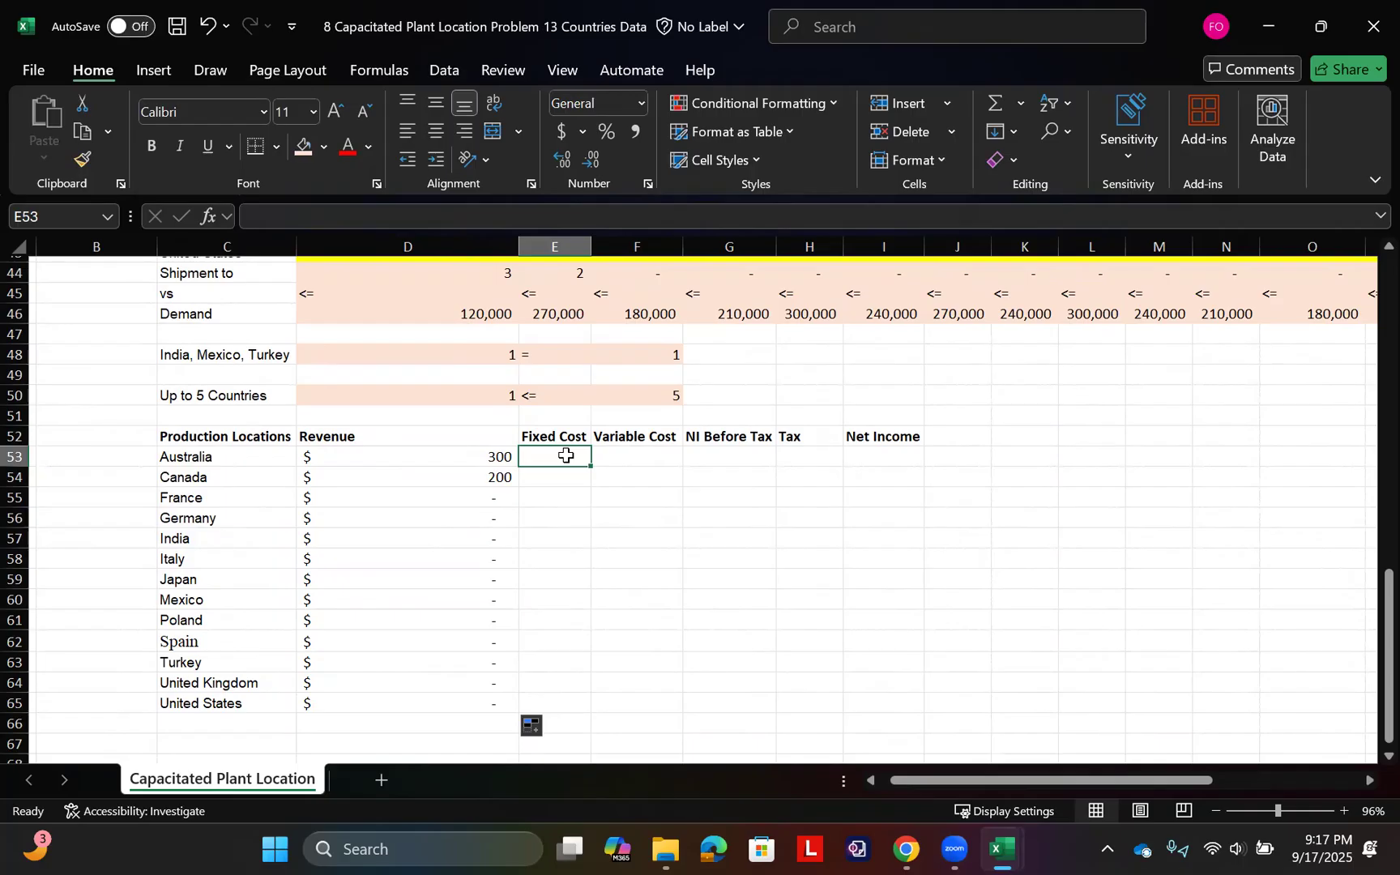
pyautogui.write('=')
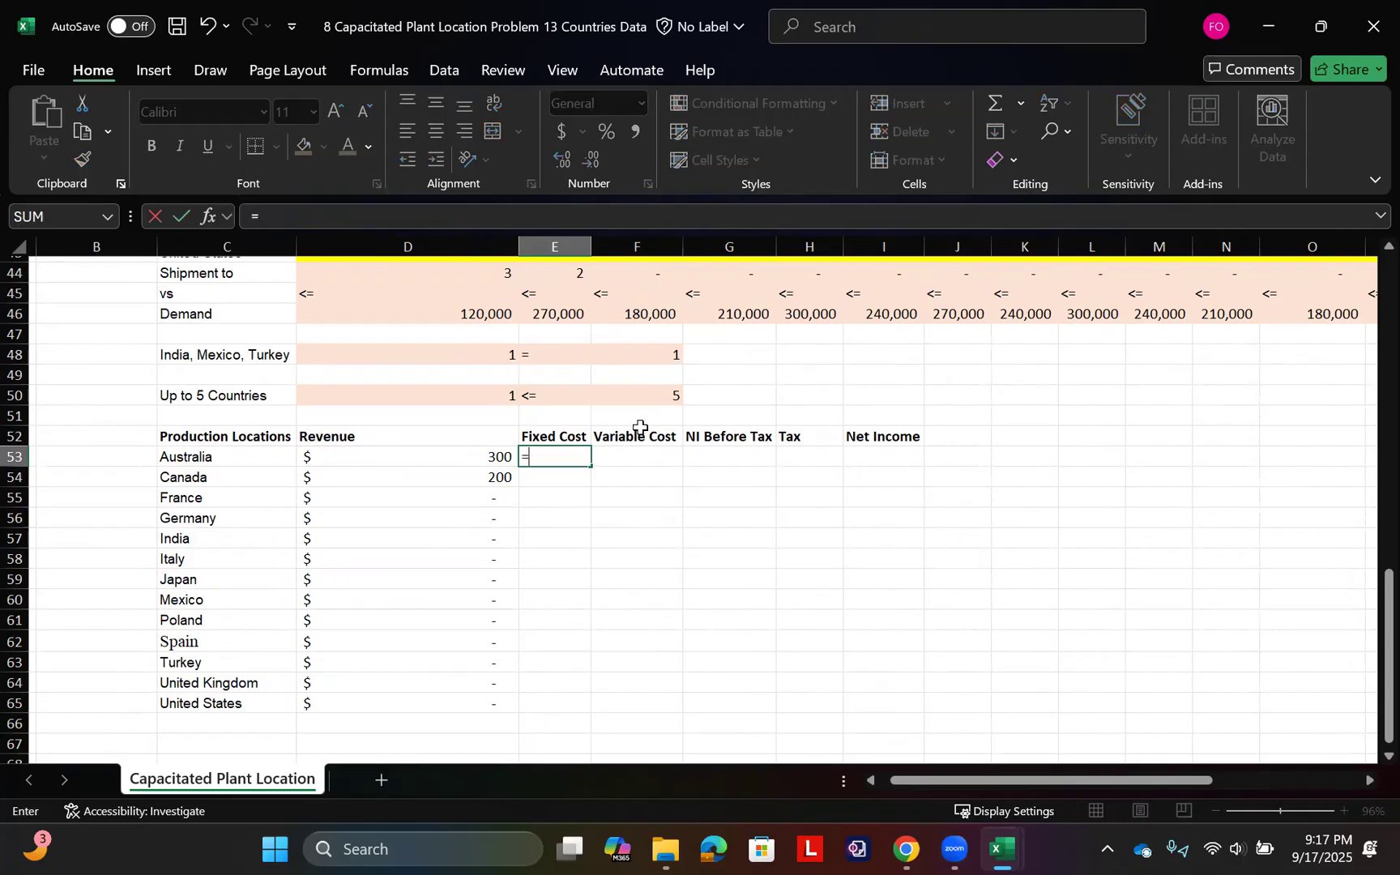
pyautogui.scroll(12, 640, 427)
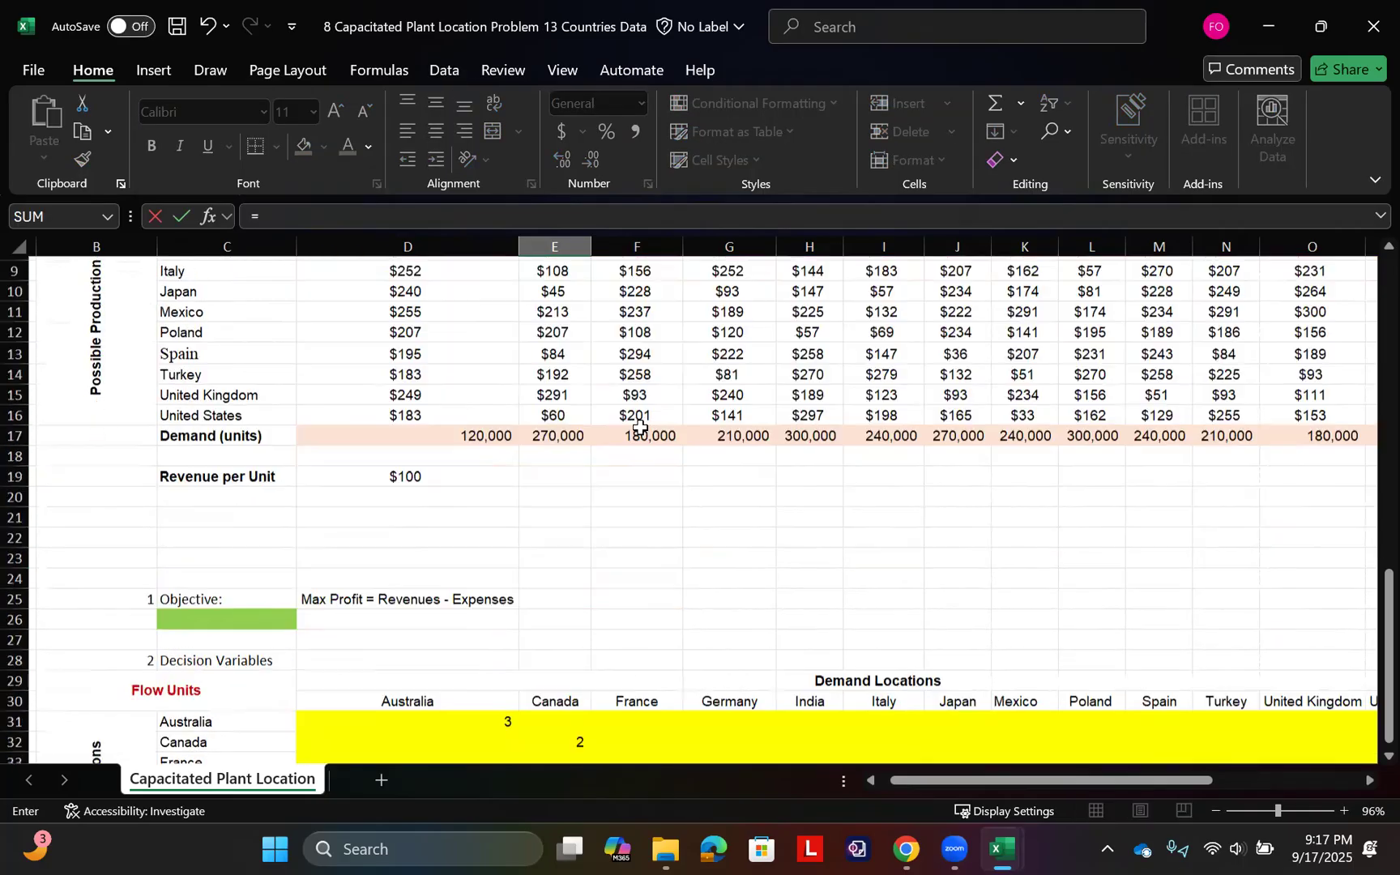
pyautogui.scroll(3, 640, 427)
pyautogui.hscroll(3, 640, 365)
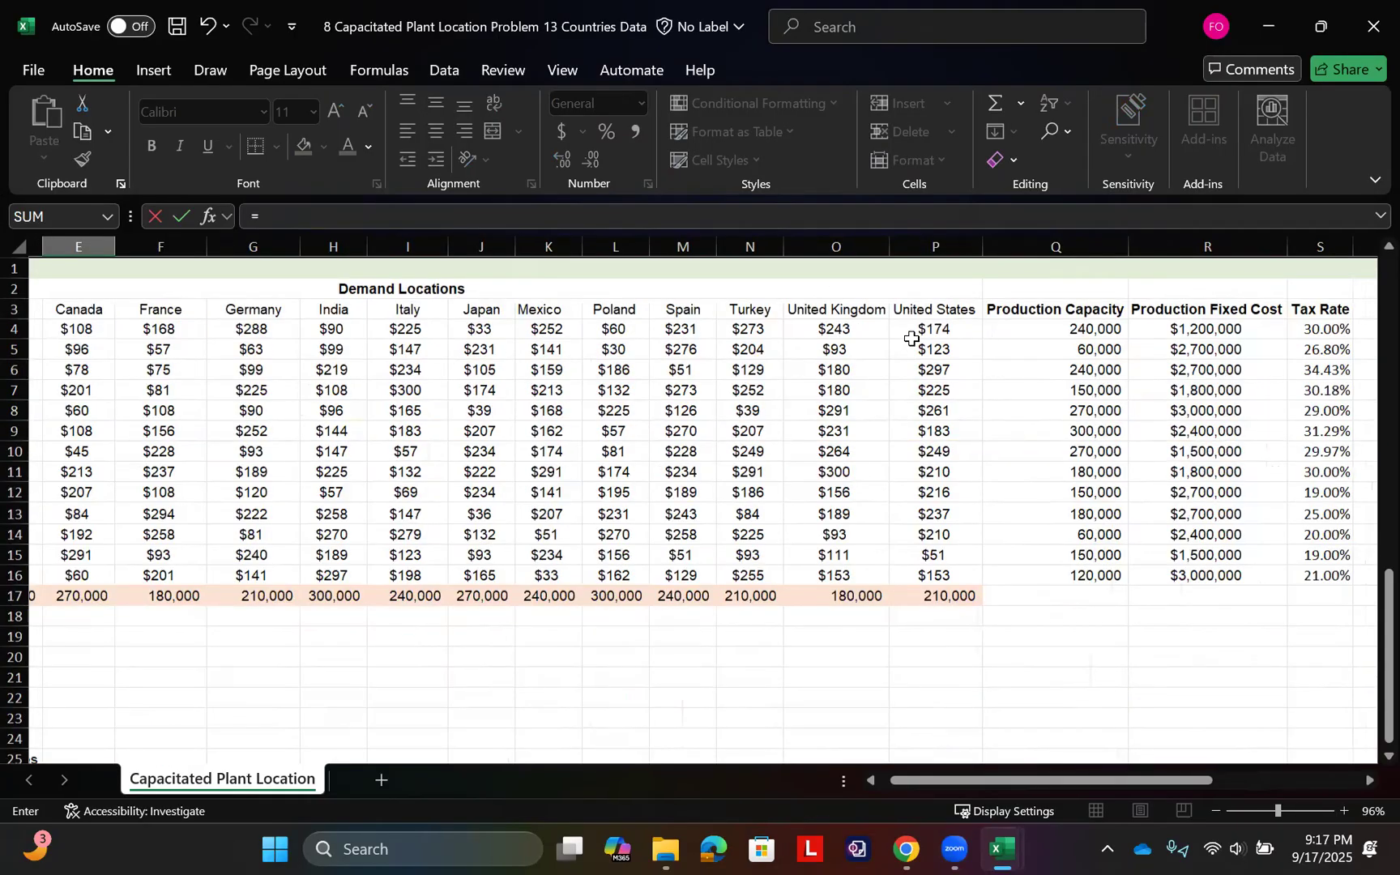
pyautogui.hscroll(2, 594, 372)
pyautogui.hscroll(-4, 594, 372)
pyautogui.hscroll(2, 594, 369)
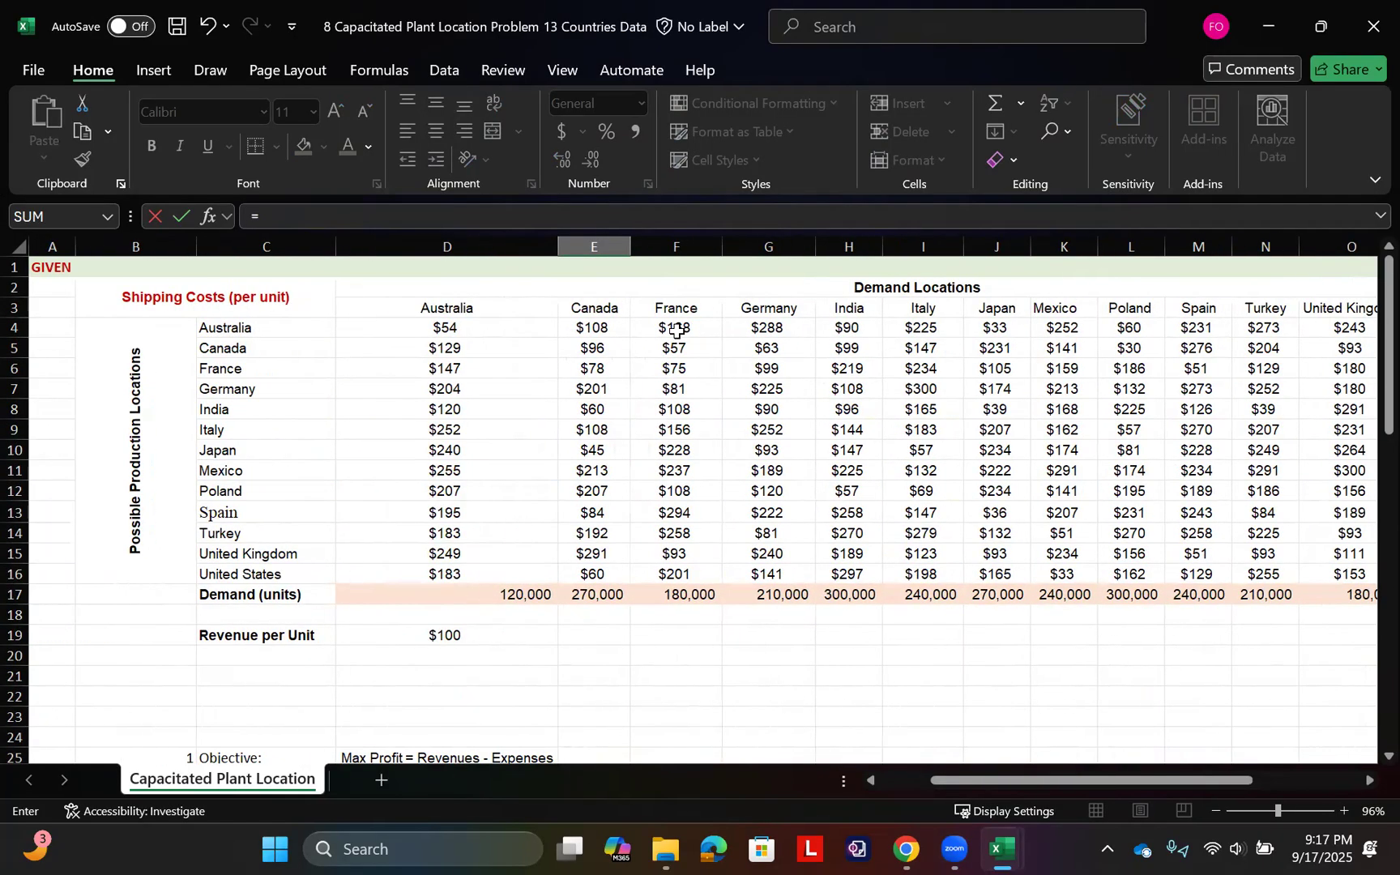
pyautogui.hscroll(2, 676, 330)
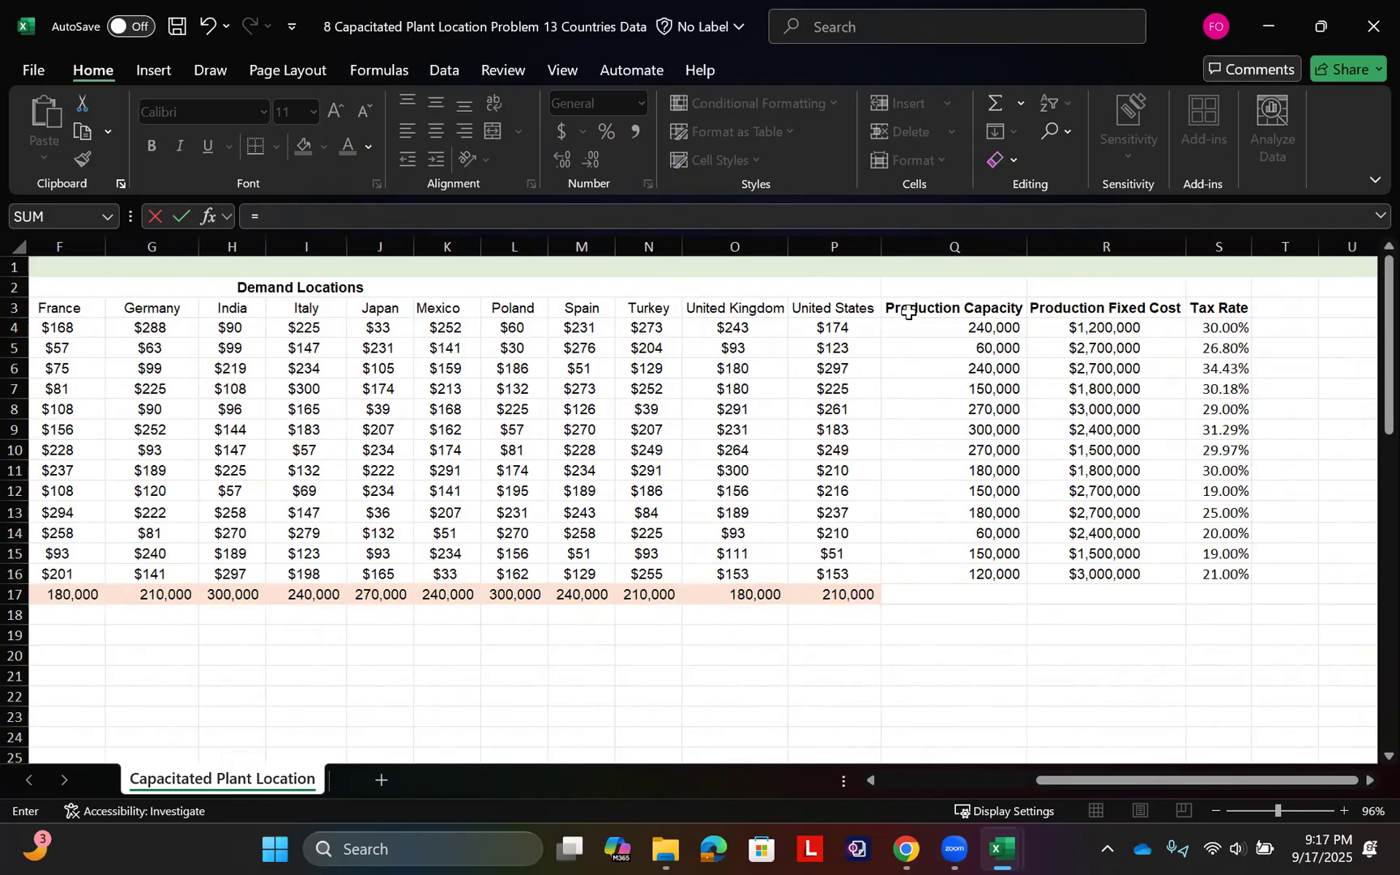
pyautogui.click(1114, 327)
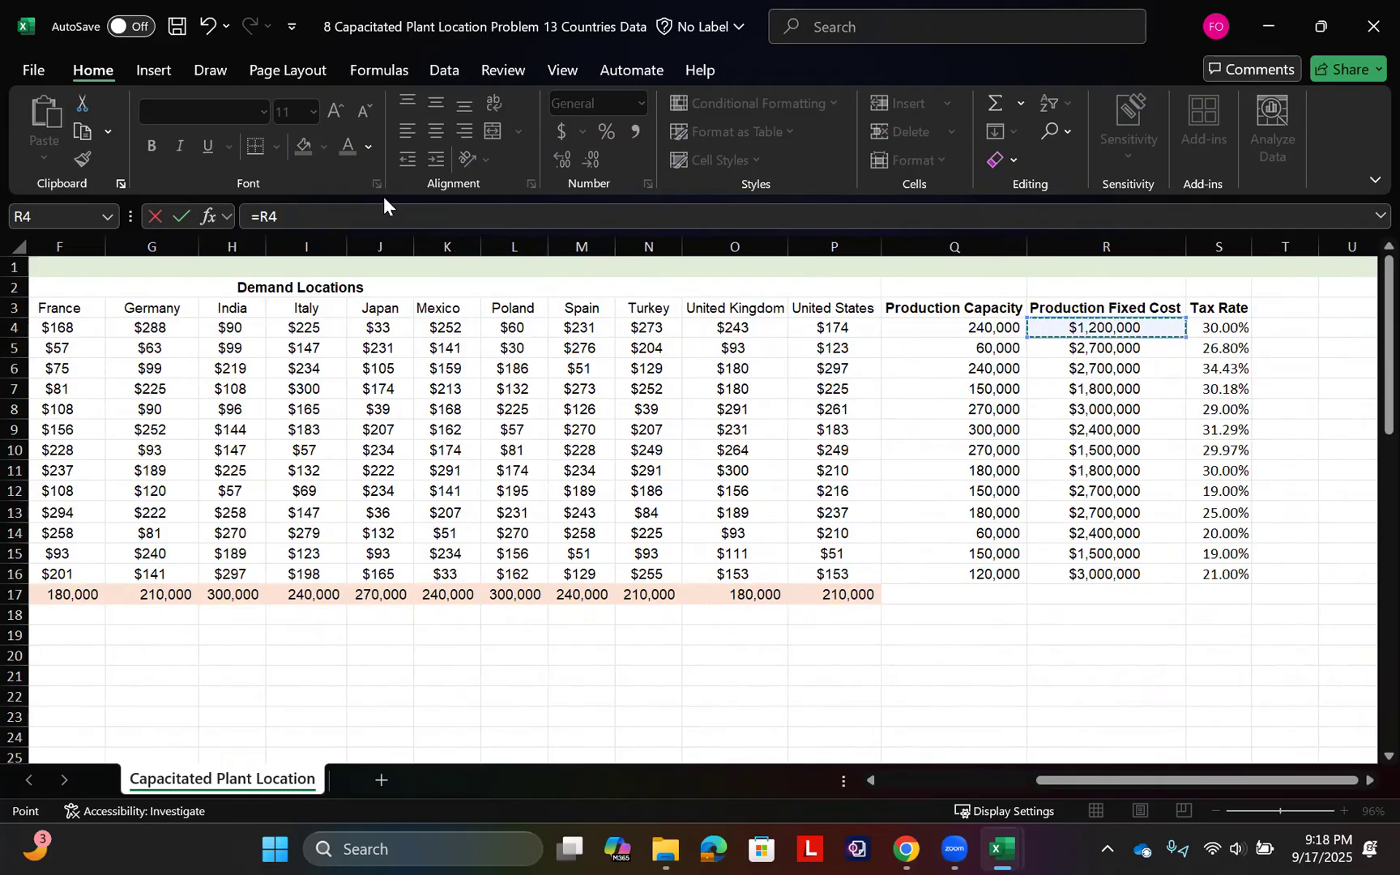
pyautogui.click(365, 208)
pyautogui.write('*')
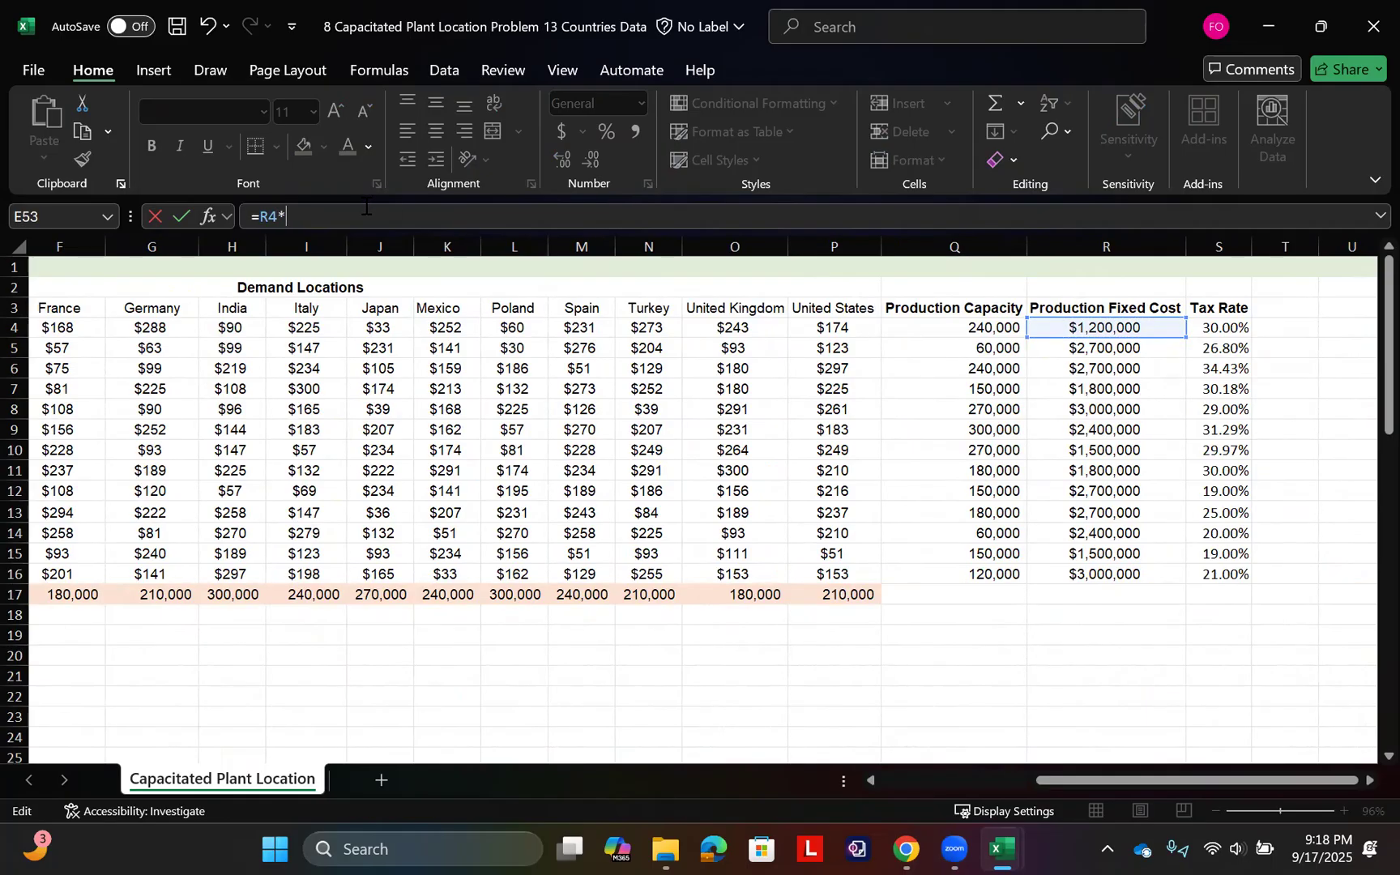
pyautogui.scroll(-7, 454, 307)
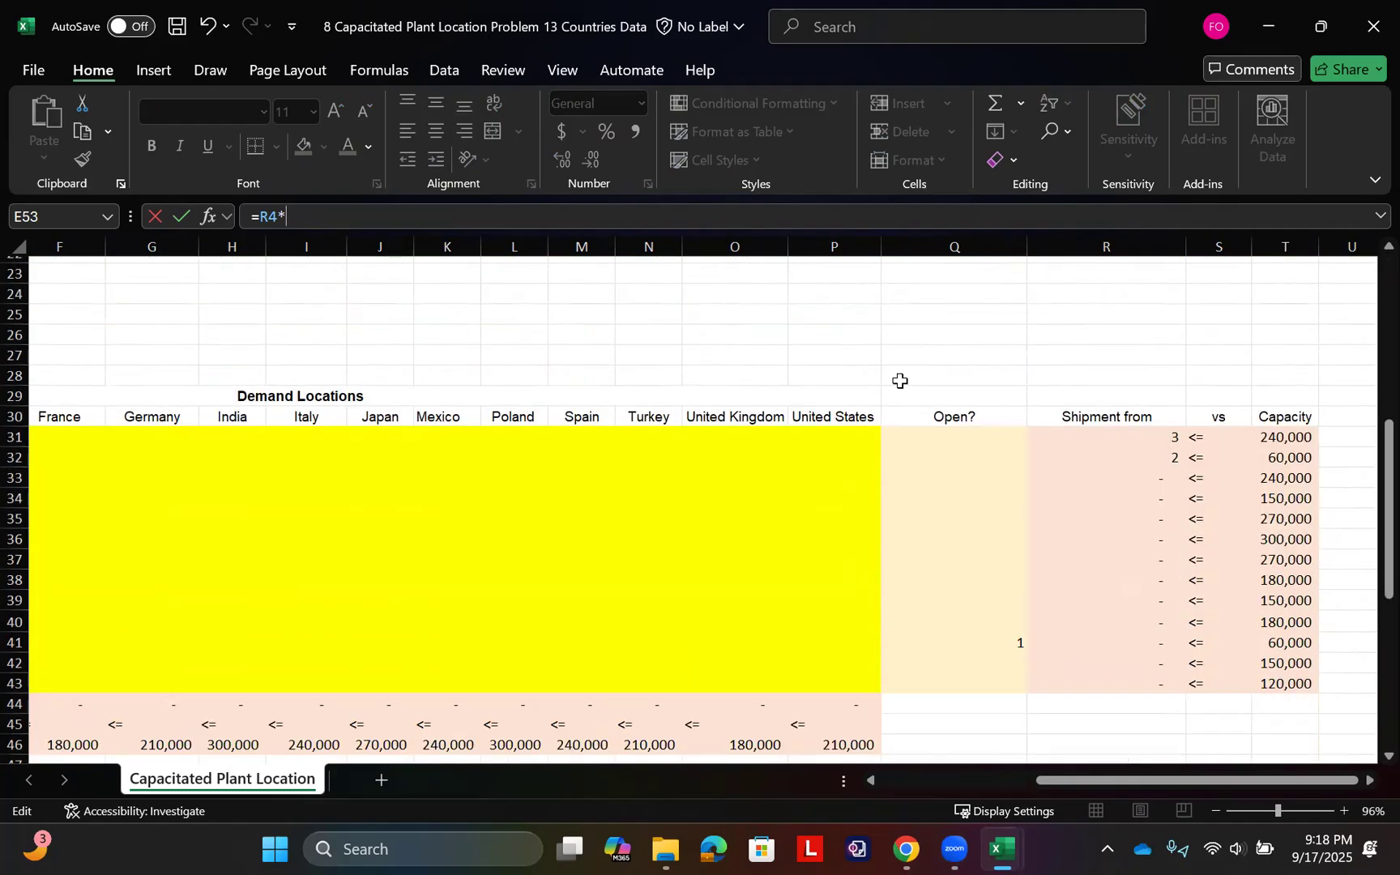
pyautogui.click(946, 439)
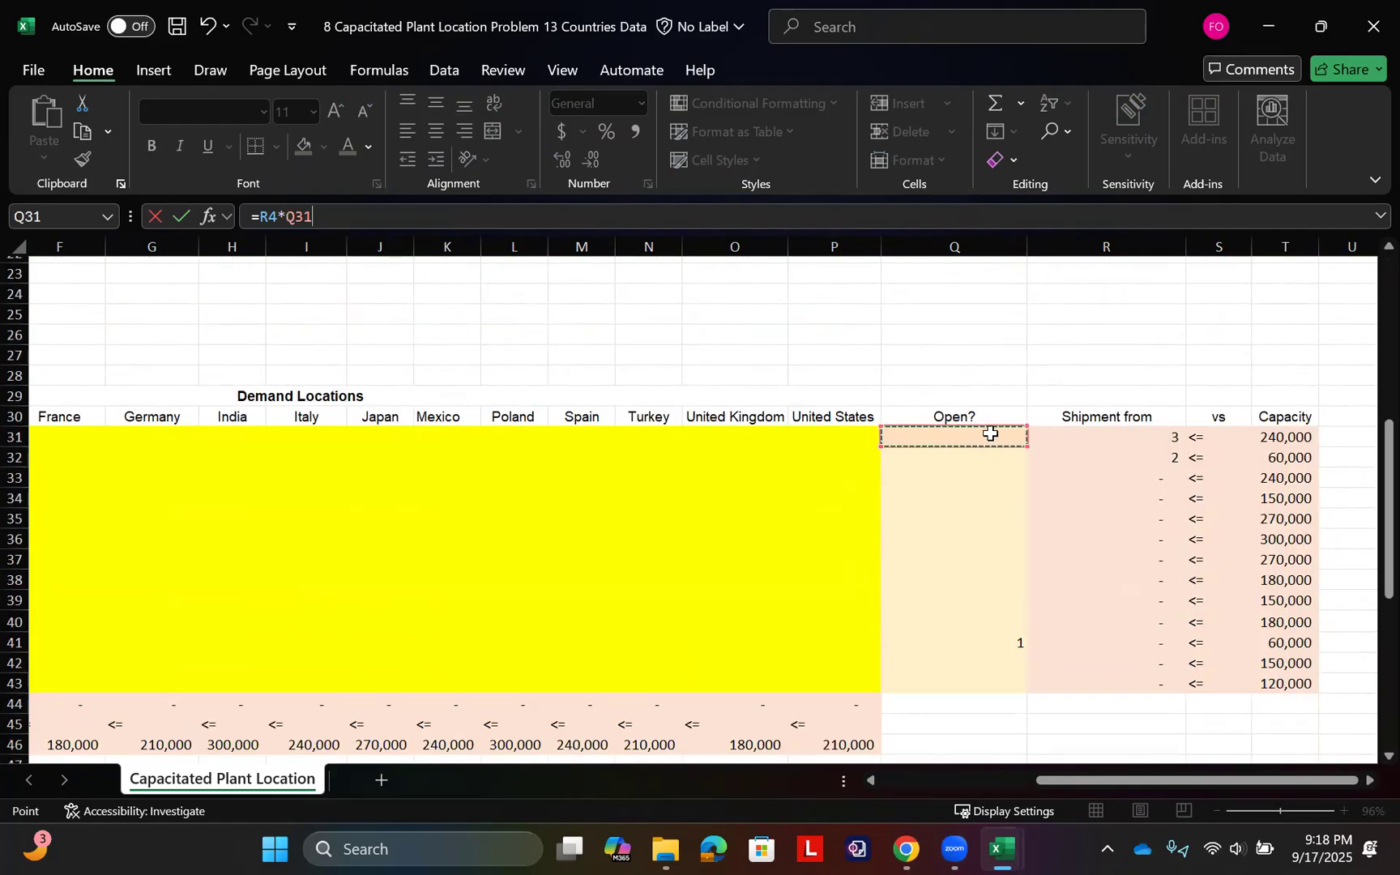
pyautogui.hscroll(-5, 977, 499)
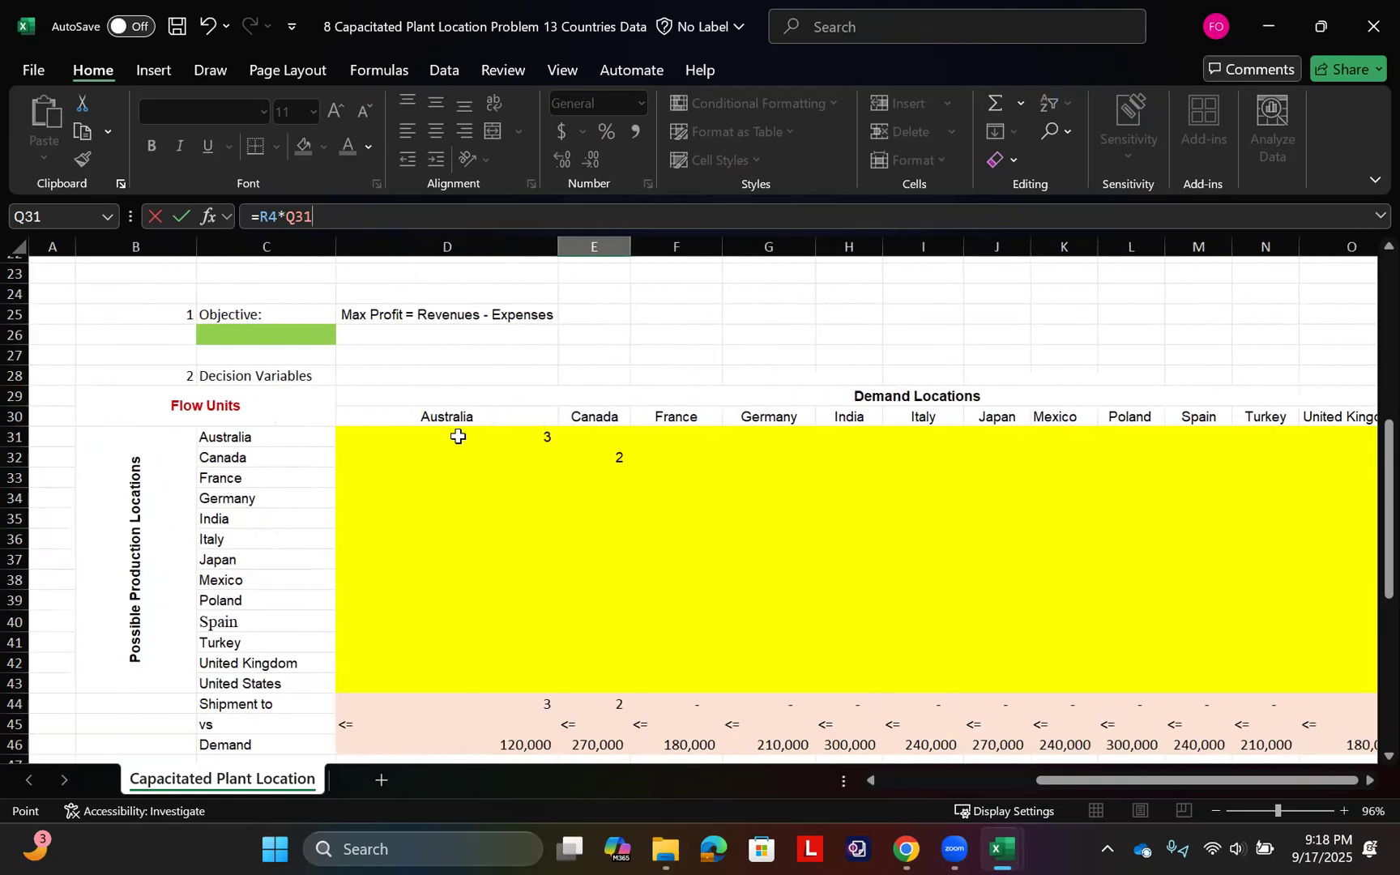
pyautogui.press('Return')
pyautogui.scroll(-3, 456, 434)
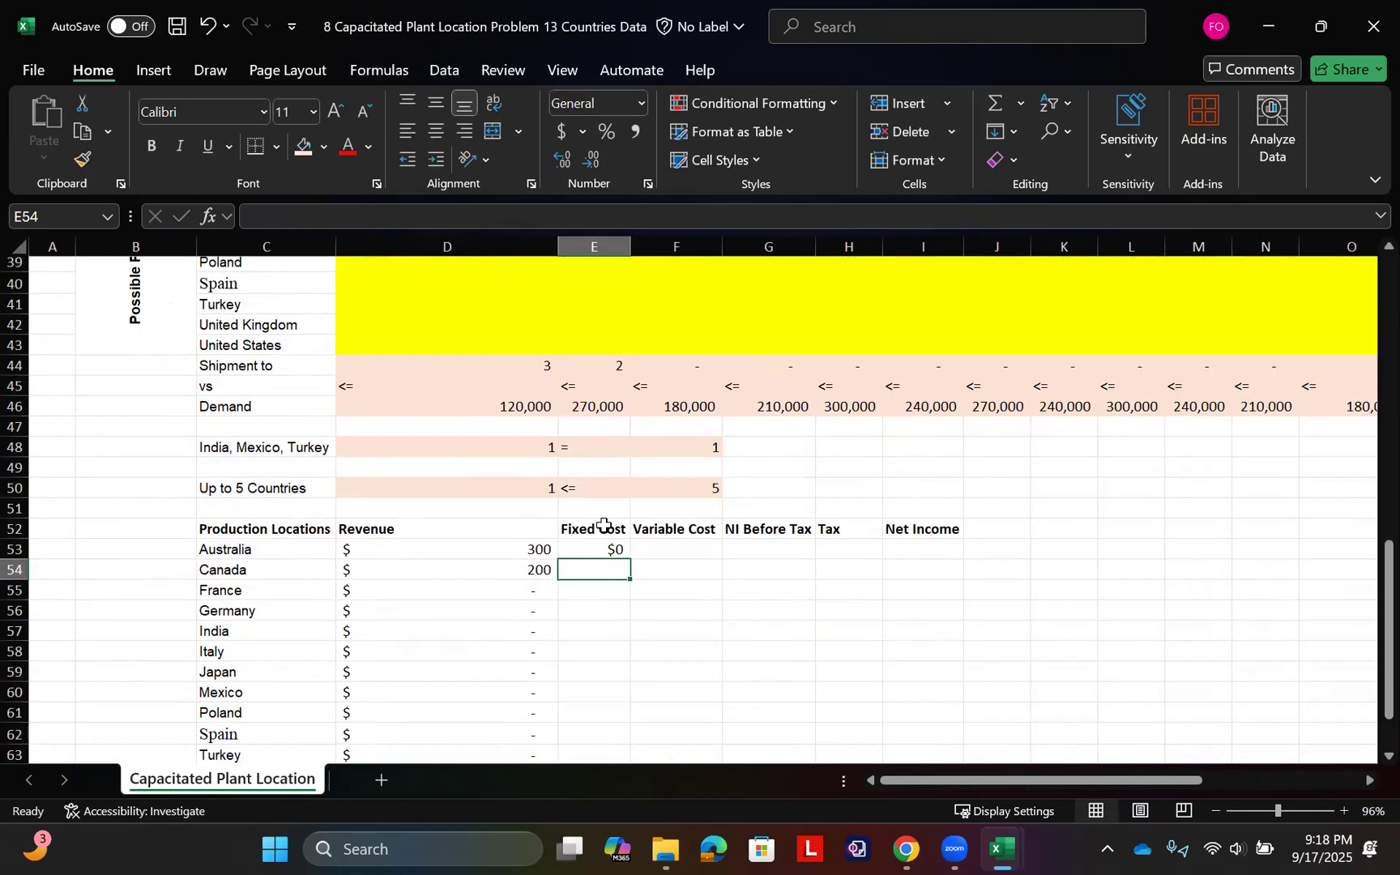
# Fill the fixed cost formula from E53 through E65 and widen column E to fit the amounts
pyautogui.click(603, 548)
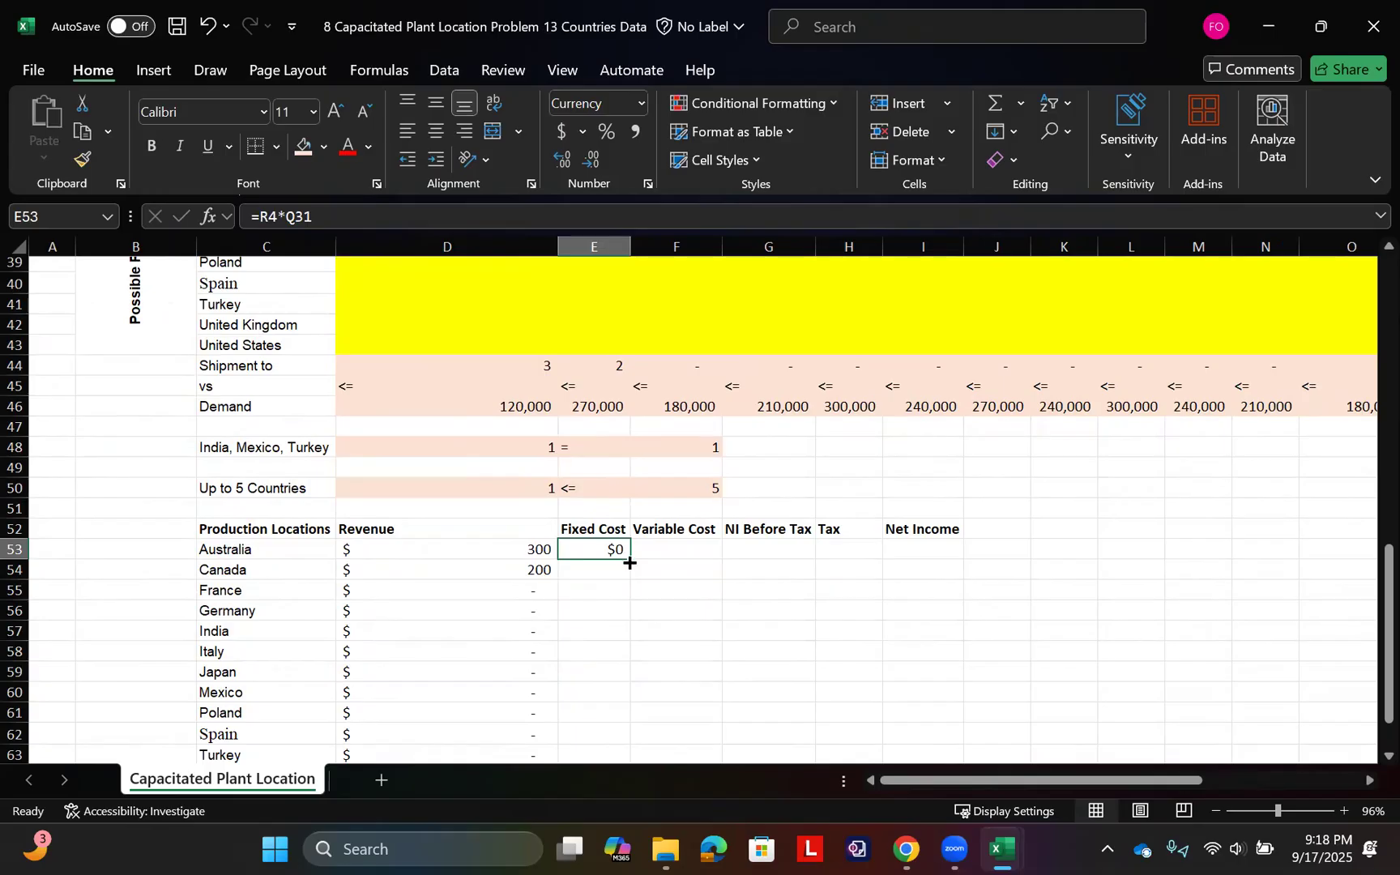
pyautogui.doubleClick(629, 563)
pyautogui.scroll(-3, 622, 486)
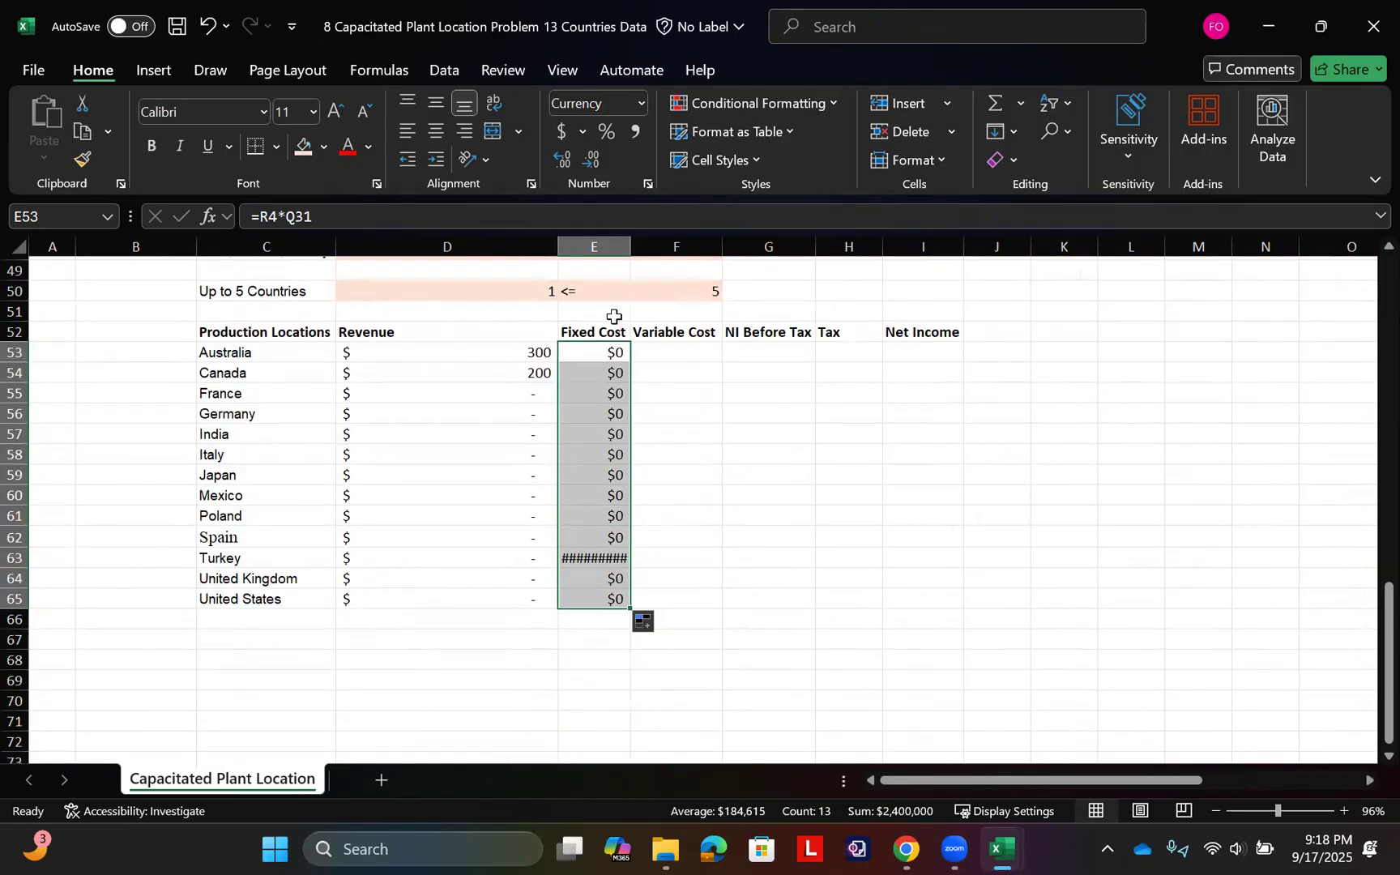
pyautogui.moveTo(628, 236); pyautogui.dragTo(640, 235)
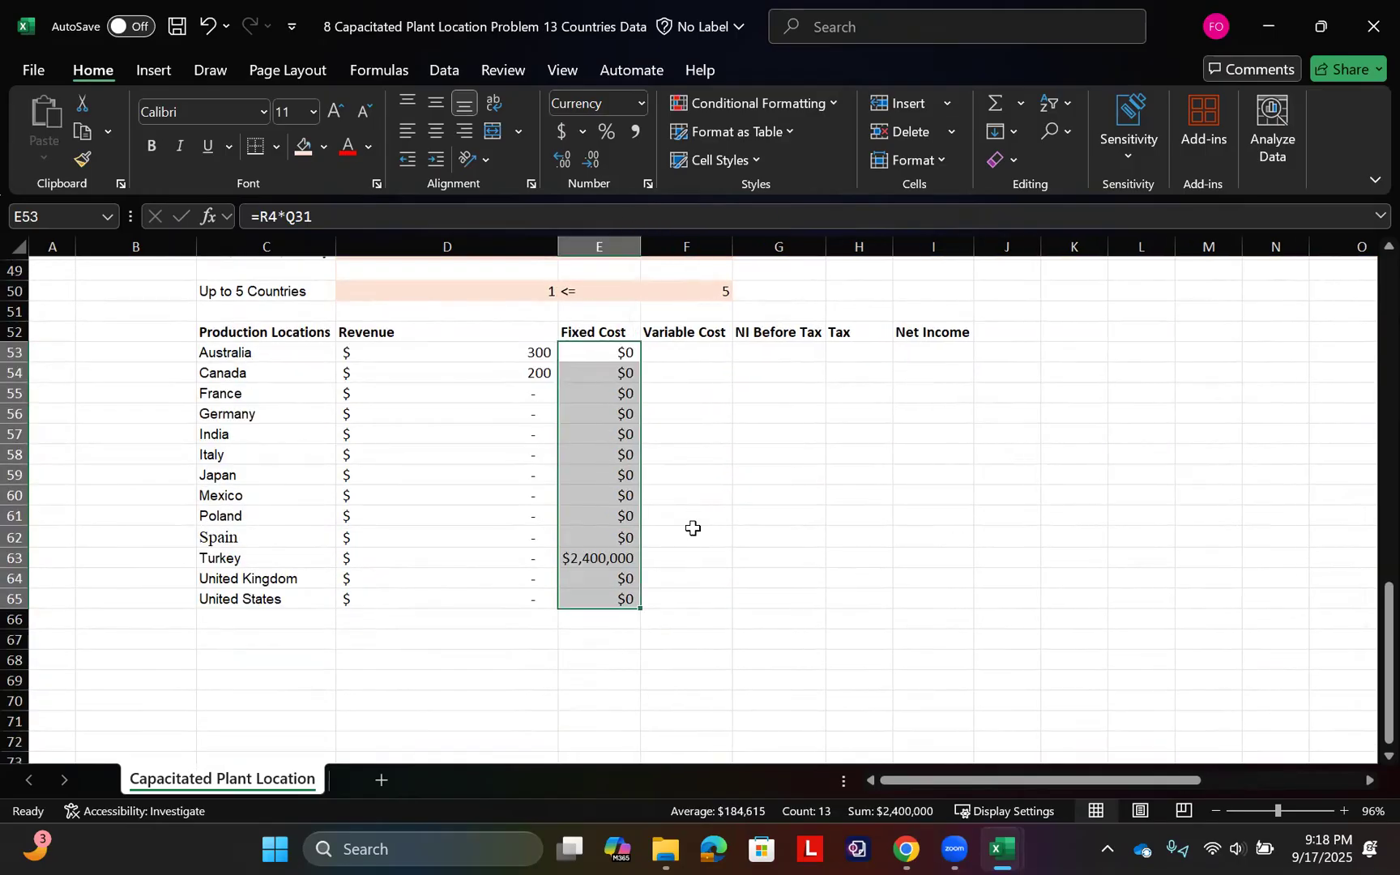
# Check Turkey's fixed cost formula in E63 against its Open? value in Q41 and the matching country row
pyautogui.click(594, 557)
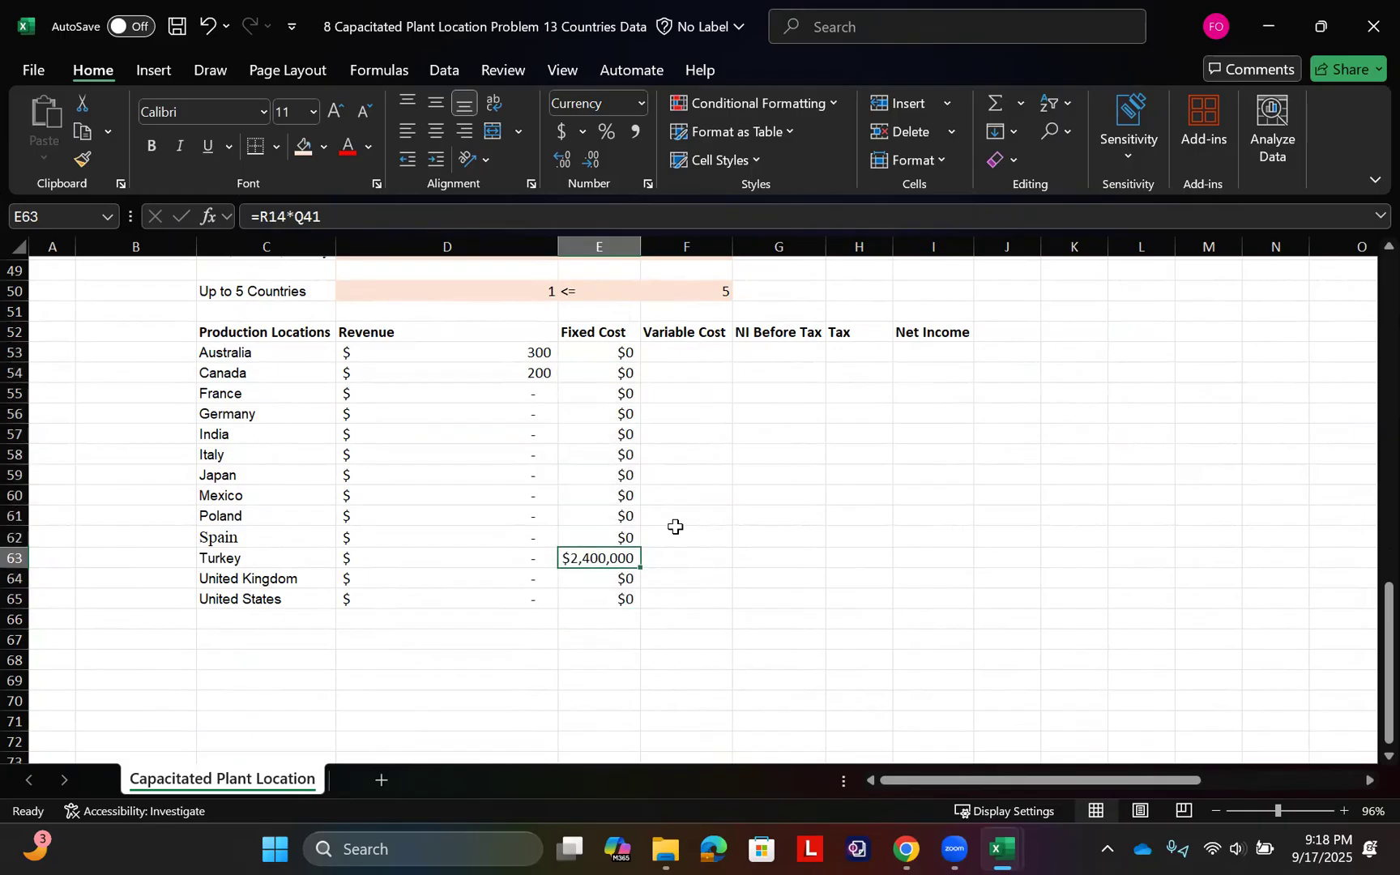
pyautogui.scroll(12, 674, 526)
pyautogui.scroll(4, 675, 527)
pyautogui.hscroll(2, 675, 527)
pyautogui.scroll(-9, 1032, 592)
pyautogui.hscroll(4, 1032, 592)
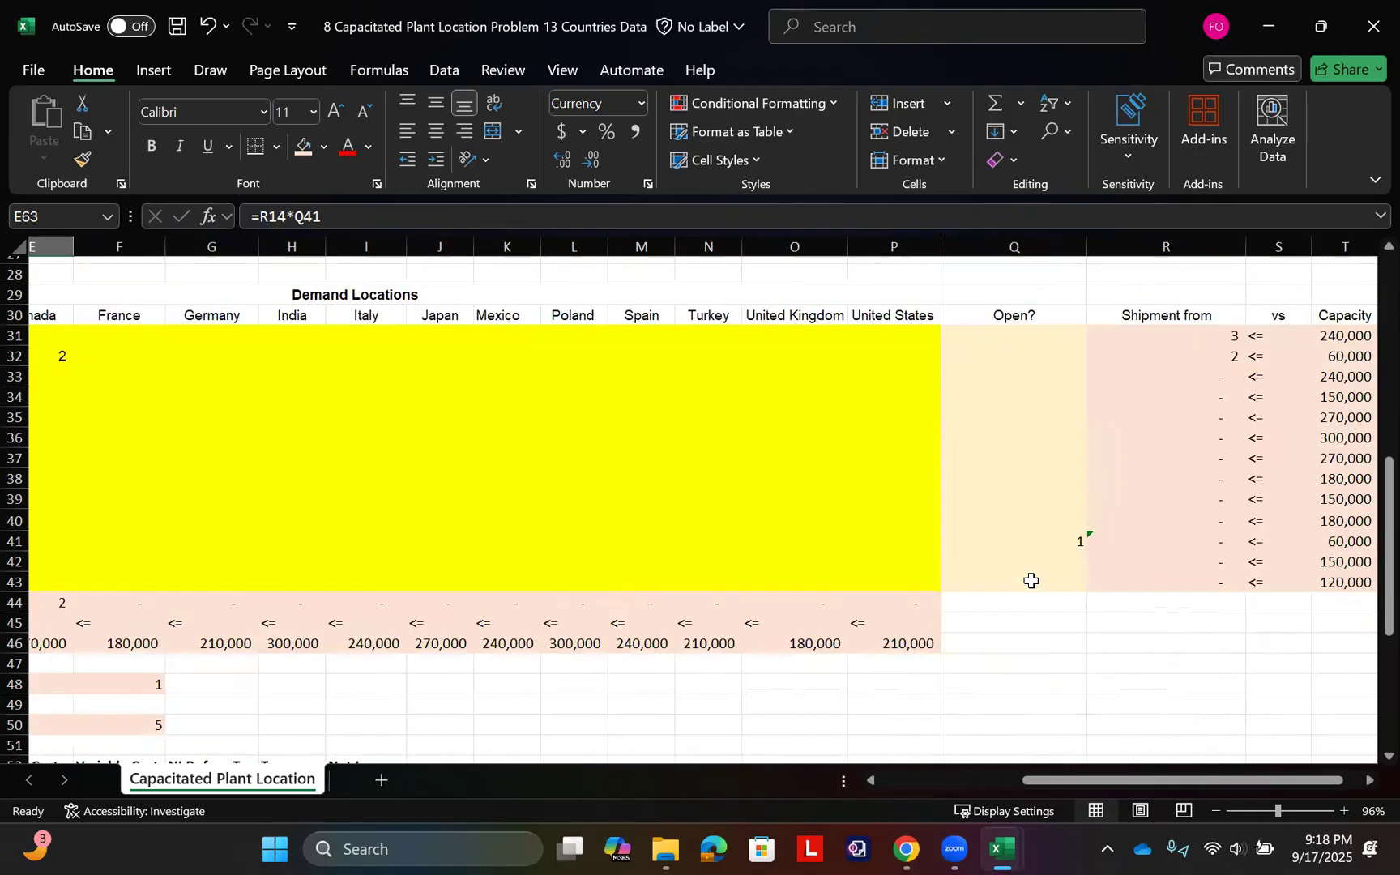
pyautogui.click(1043, 541)
pyautogui.hotkey('ctrl', 'shift', 'Left')
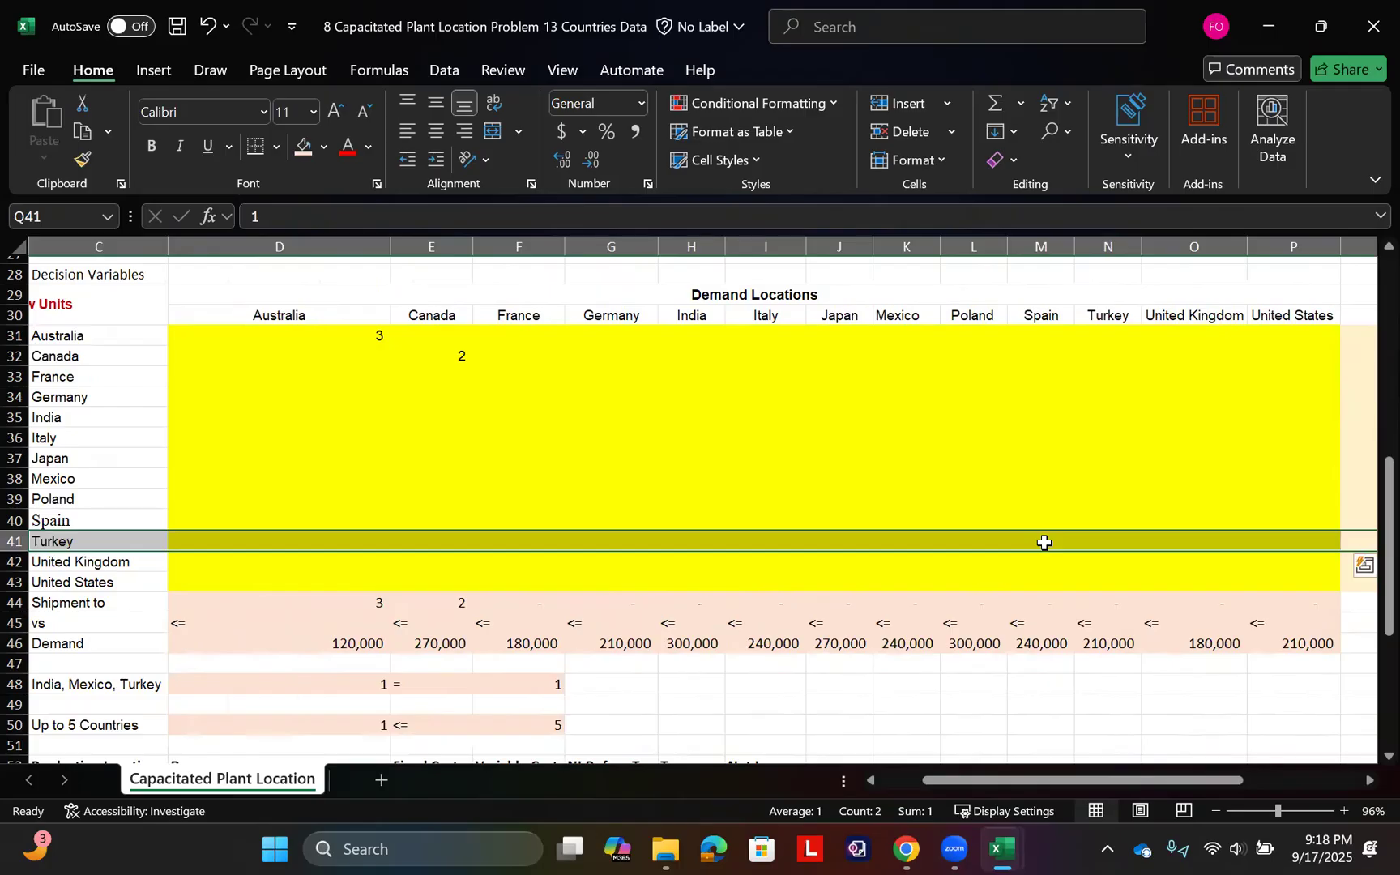
# Review Australia's fixed cost formula in E53, then its Capacity formula in T31 and its Open? cell in Q31
pyautogui.scroll(-7, 689, 650)
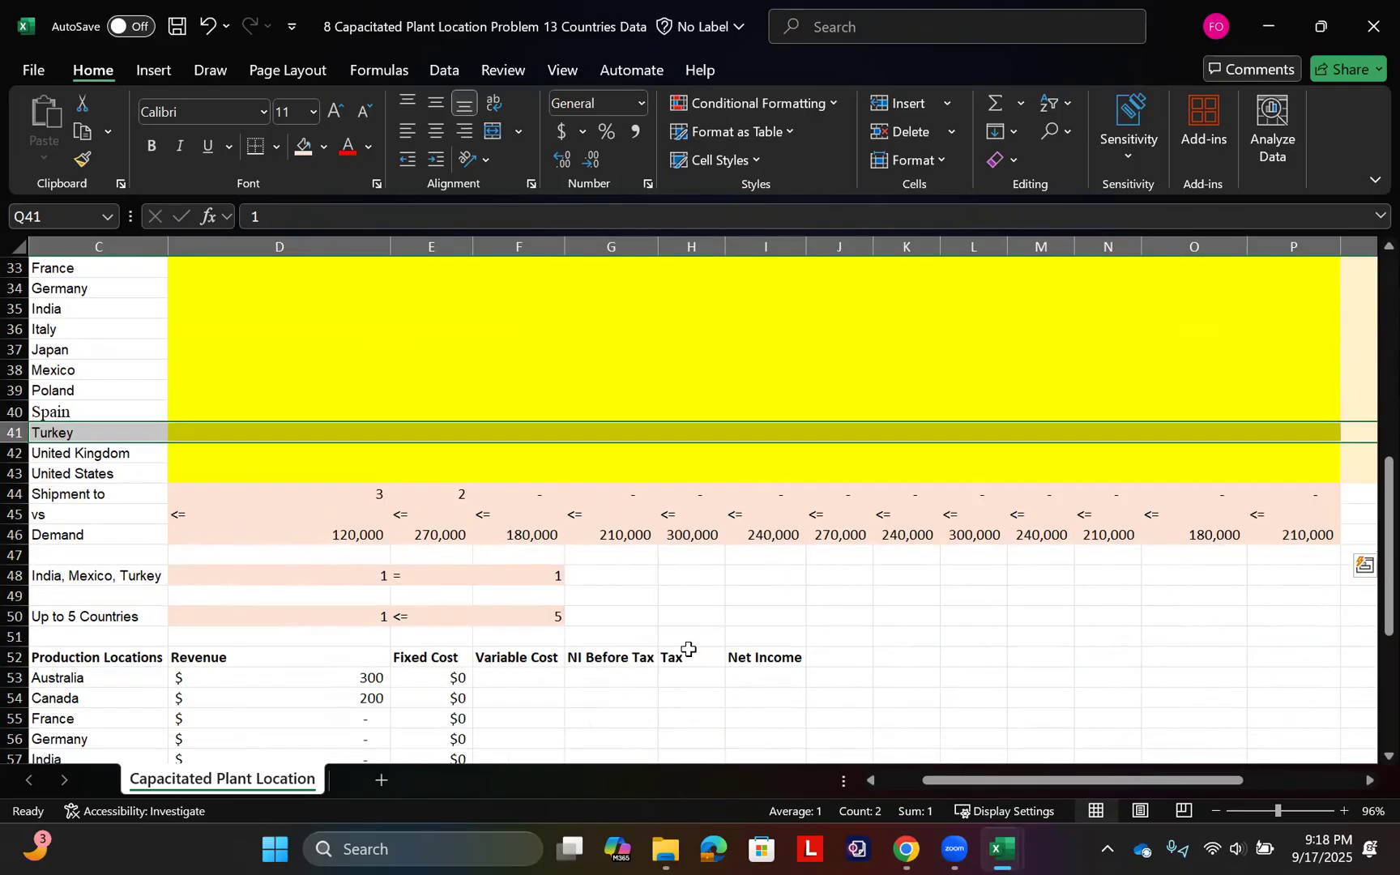
pyautogui.scroll(1, 546, 382)
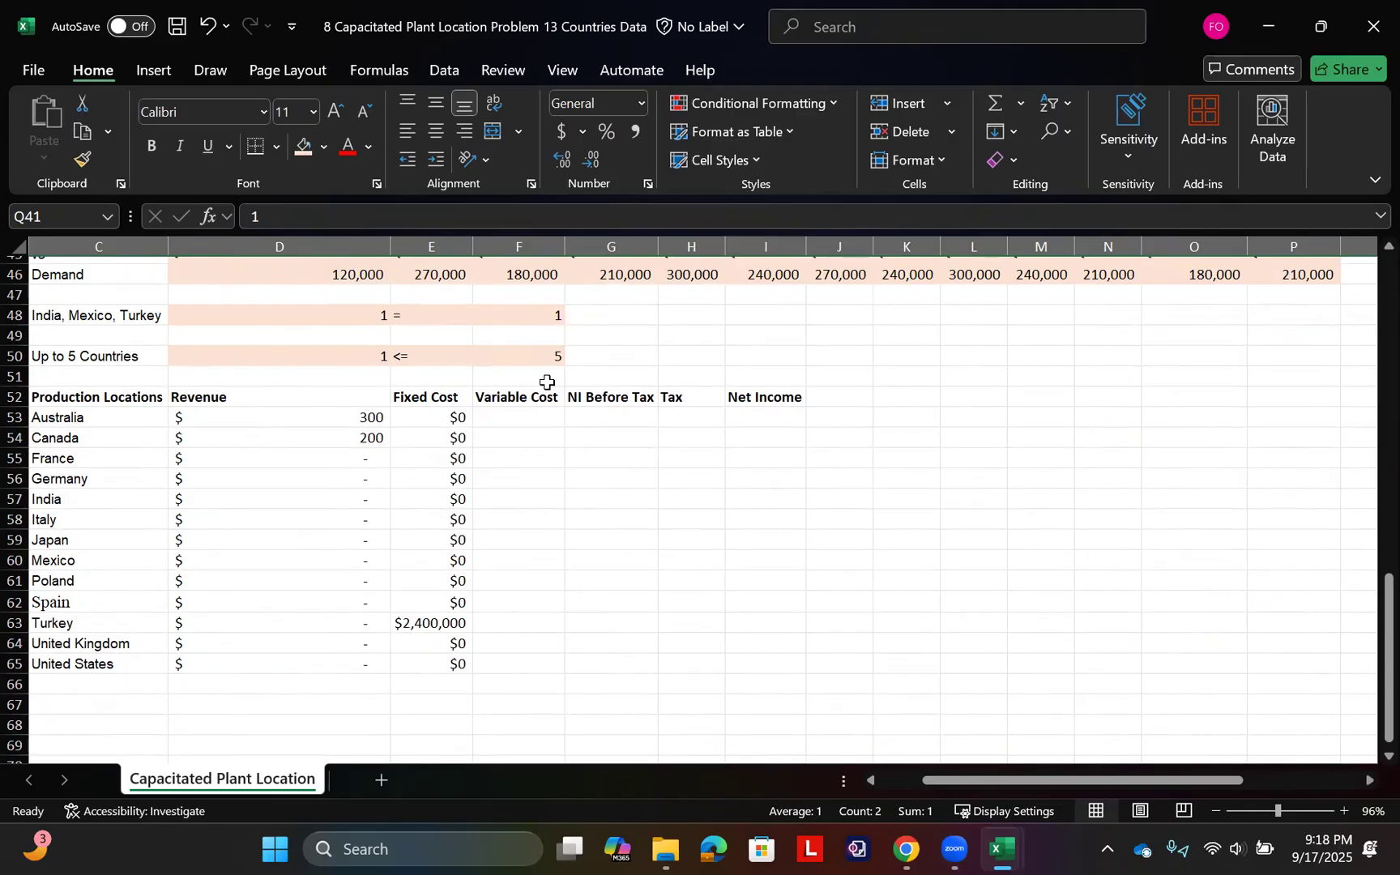
pyautogui.doubleClick(423, 416)
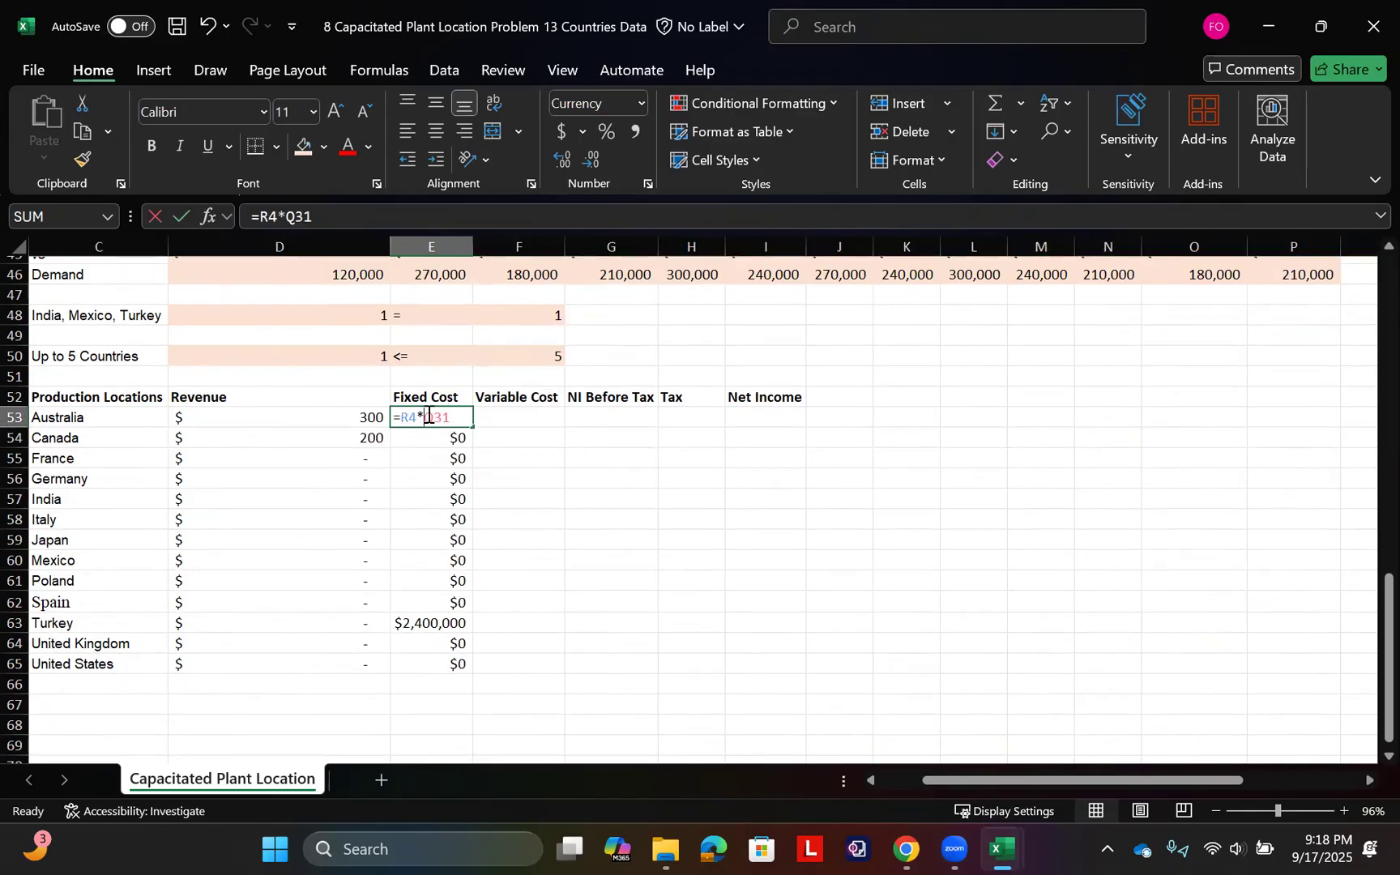
pyautogui.press('Escape')
pyautogui.scroll(7, 569, 560)
pyautogui.hscroll(3, 570, 560)
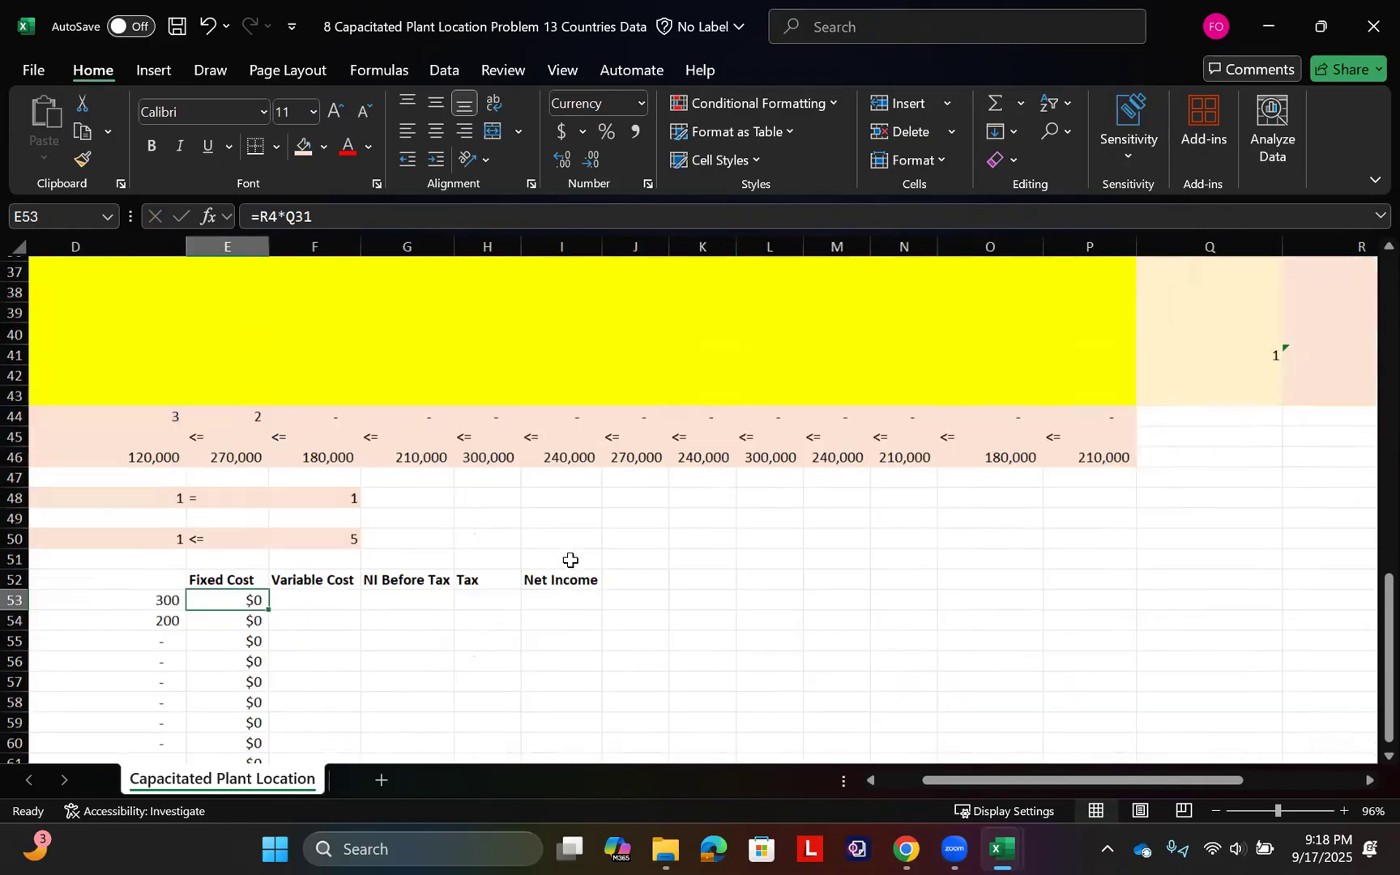
pyautogui.scroll(-1, 1087, 369)
pyautogui.click(1087, 366)
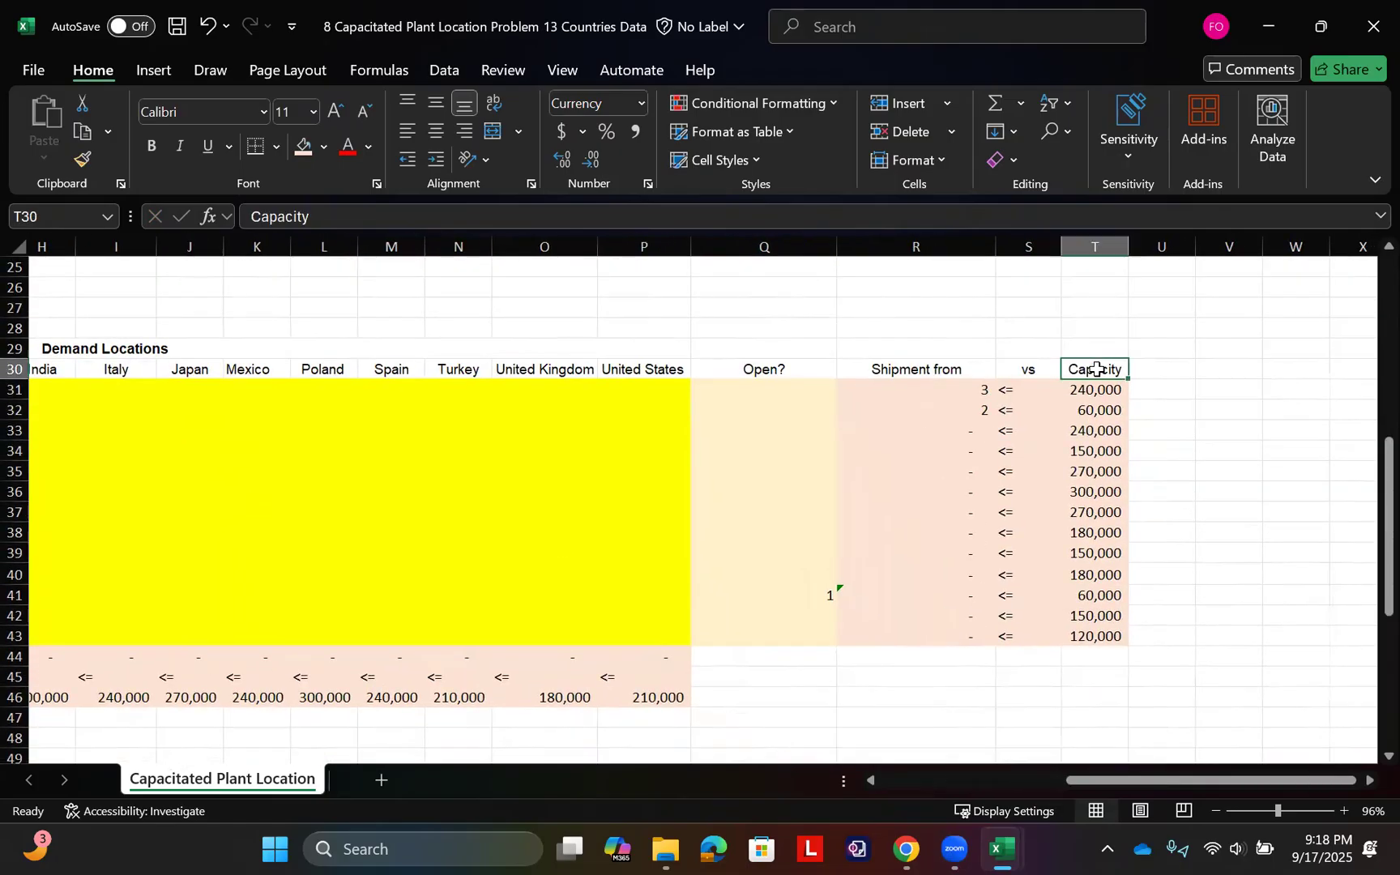
pyautogui.click(1091, 386)
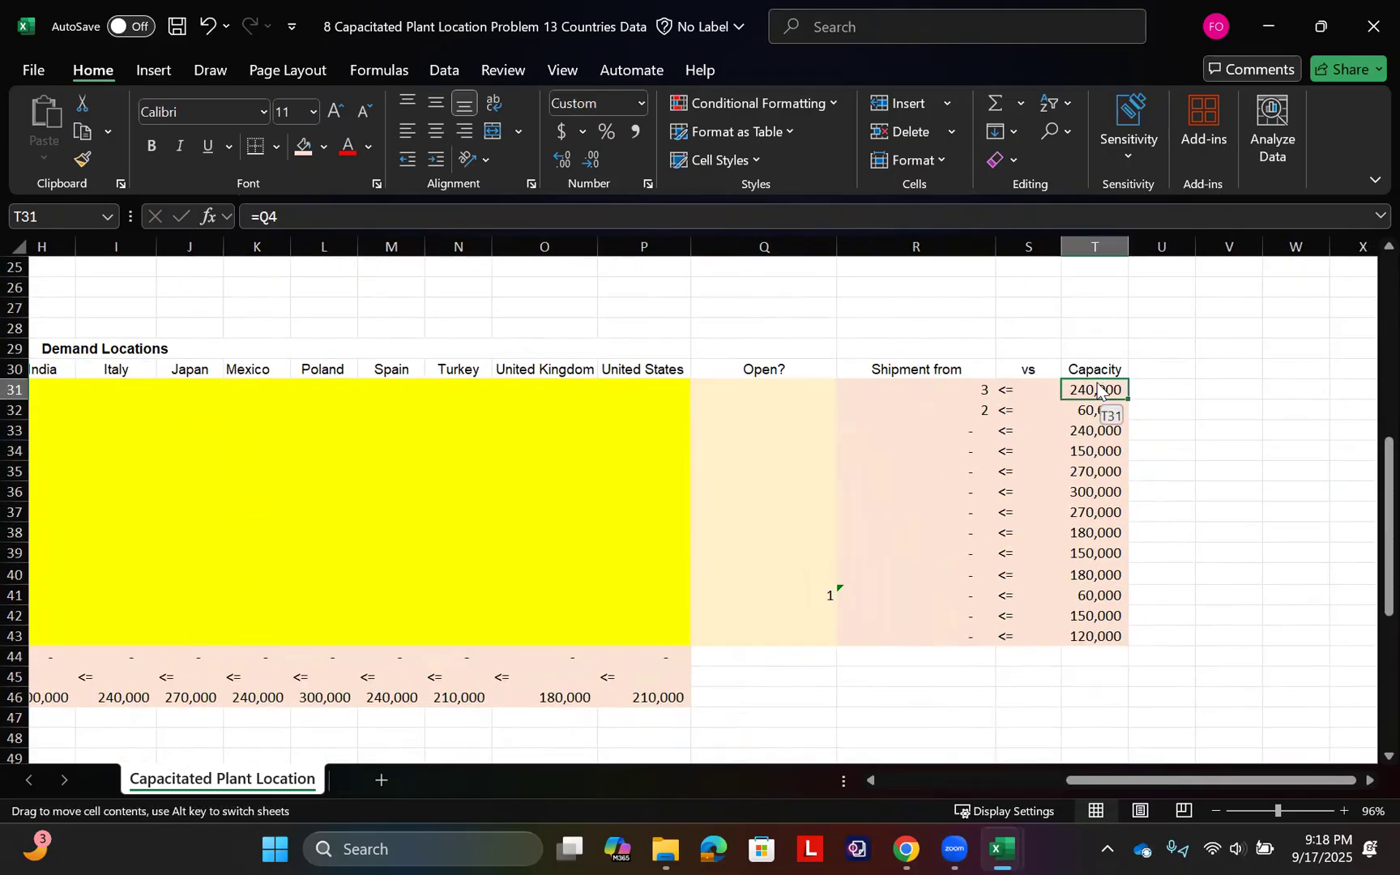
pyautogui.doubleClick(1090, 387)
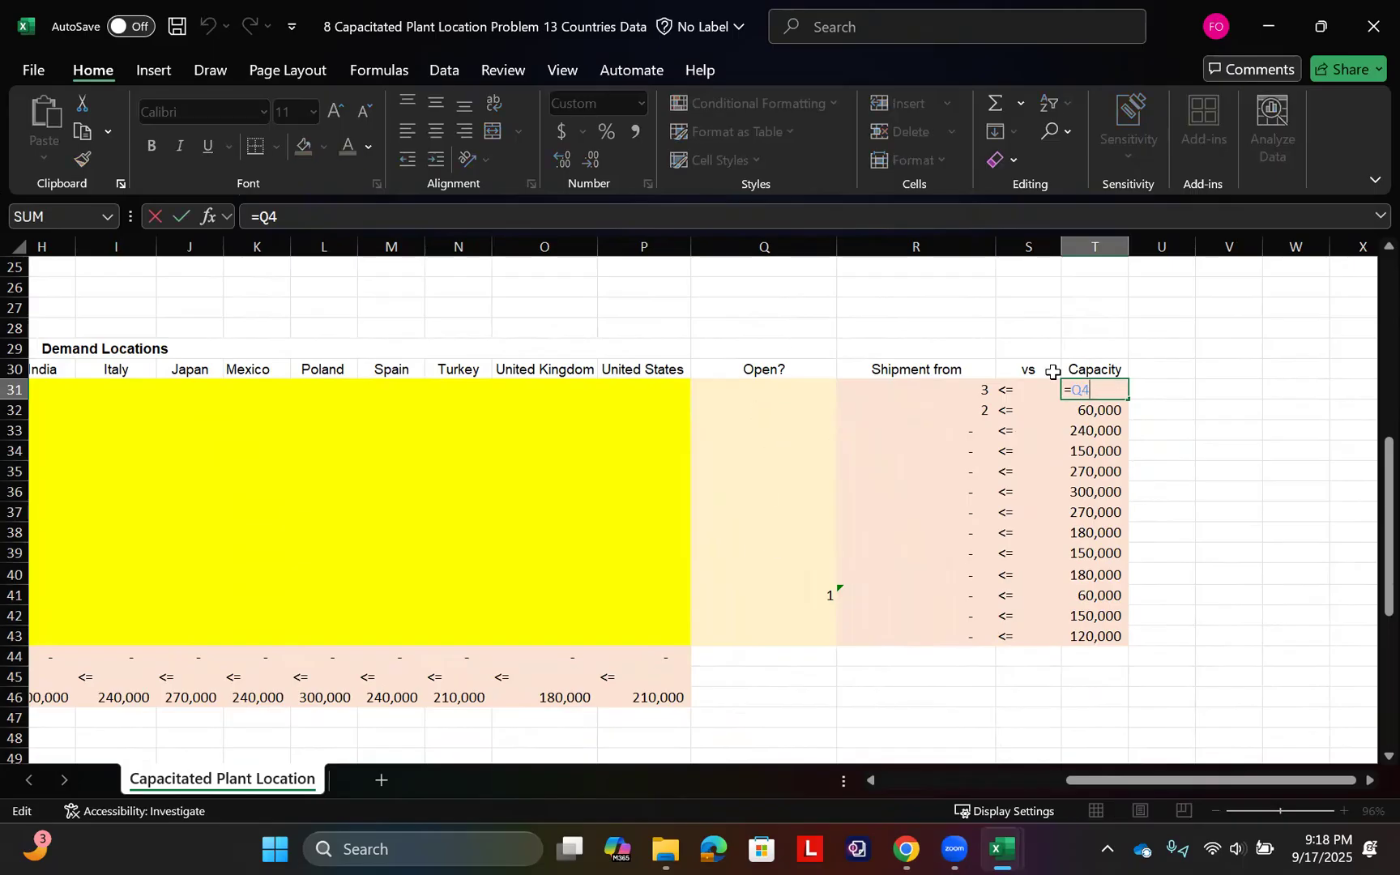
pyautogui.press('Escape')
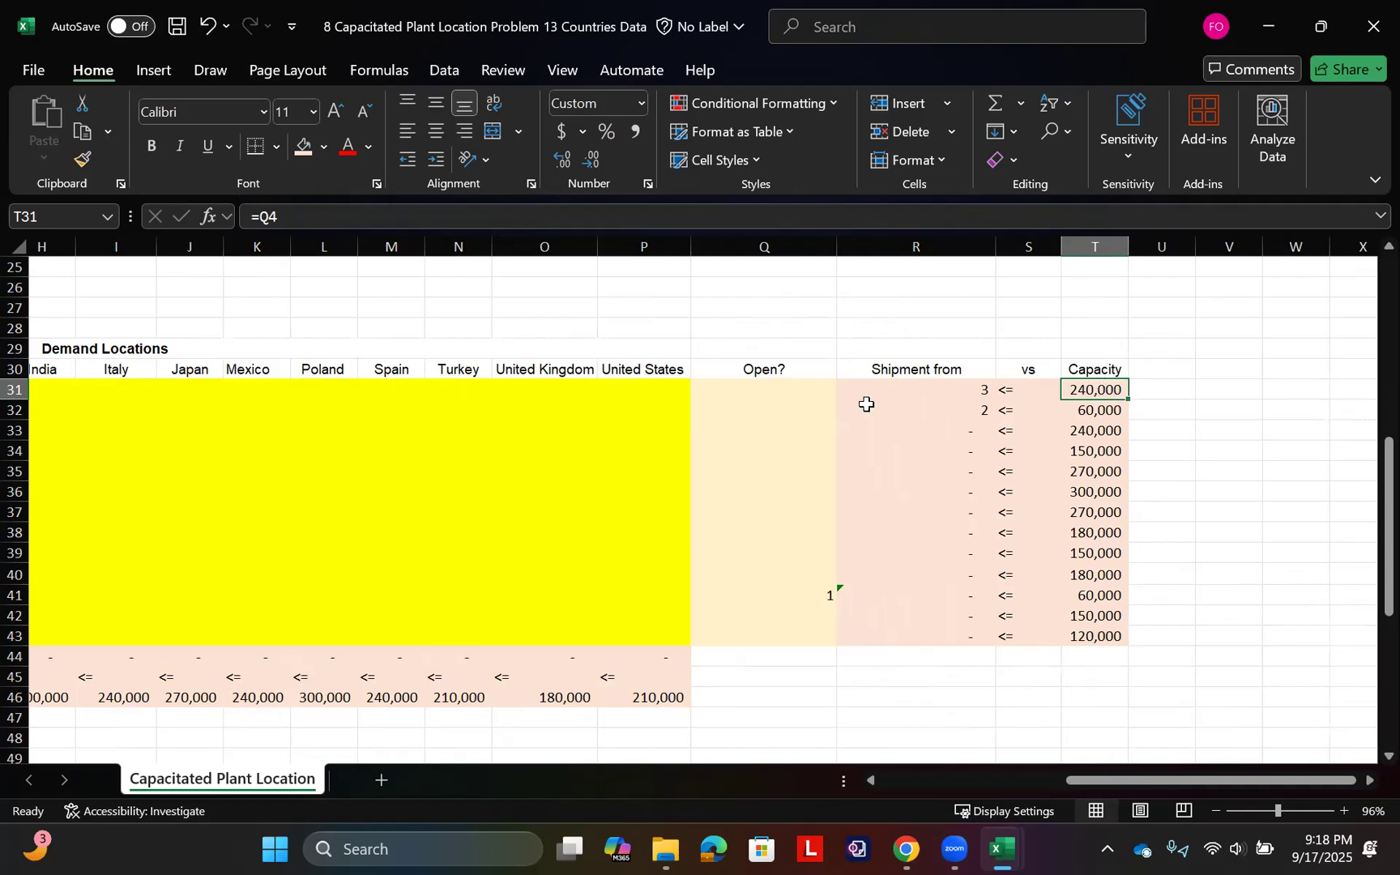
pyautogui.click(773, 396)
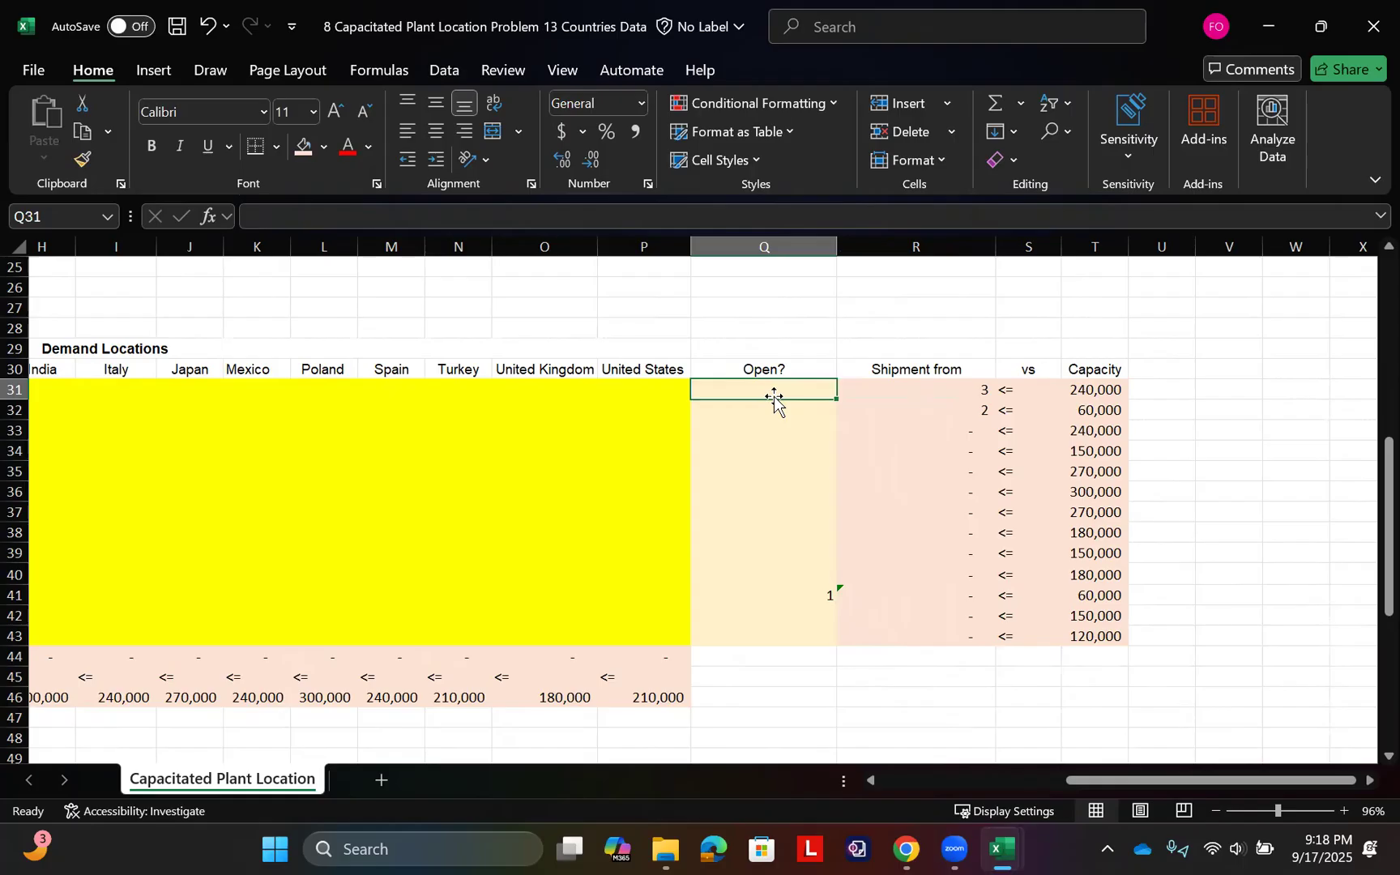
# Change Australia's Capacity formula in T31 to multiply by its Open? variable, =Q4*Q31
pyautogui.click(1087, 392)
pyautogui.write('=Q4')
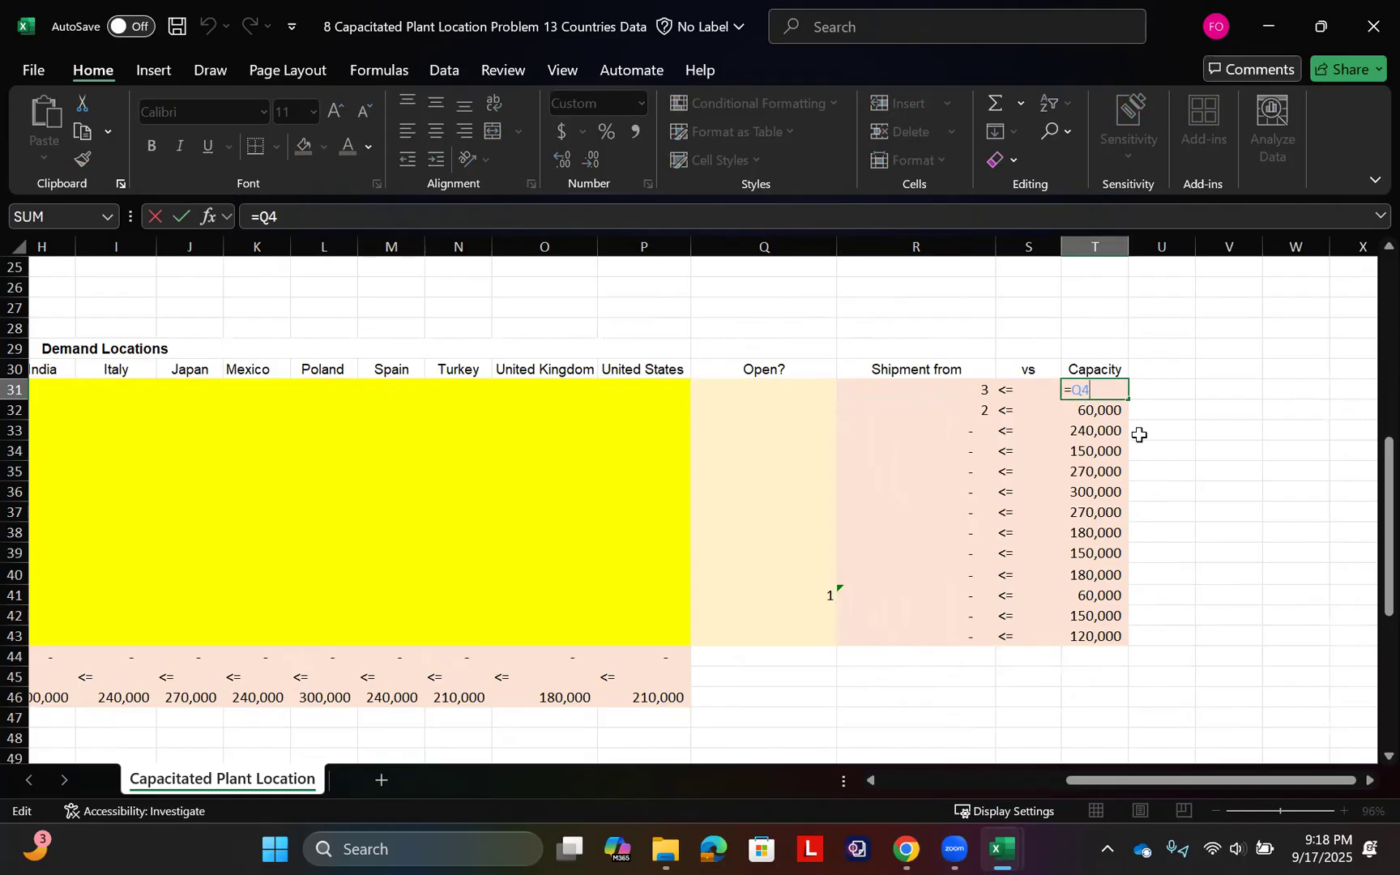
pyautogui.write('*')
pyautogui.click(784, 392)
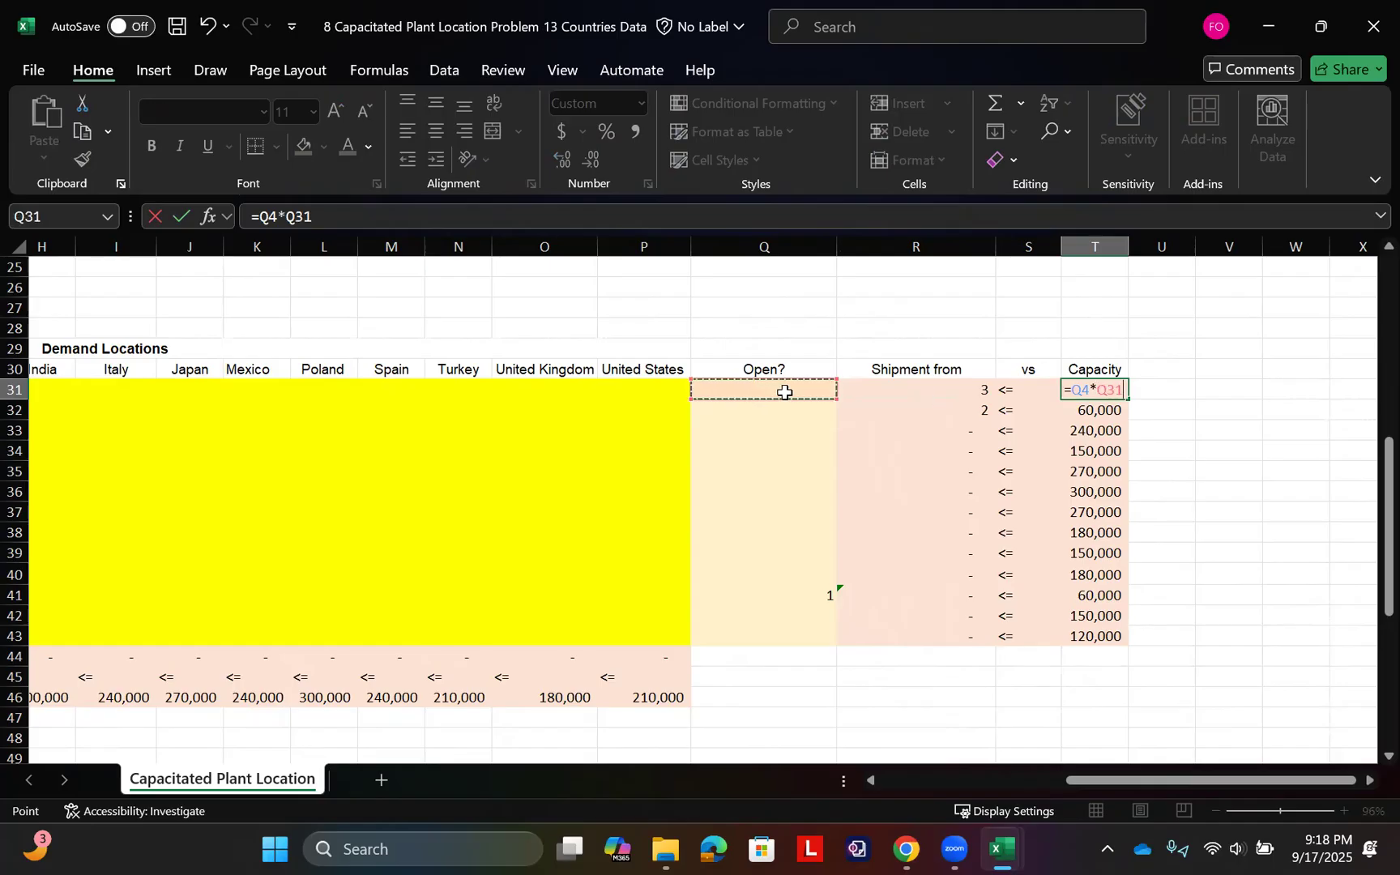
pyautogui.press('Return')
# Fill the Capacity formula from T31 through T43 and check Turkey's formula in T41
pyautogui.click(1108, 392)
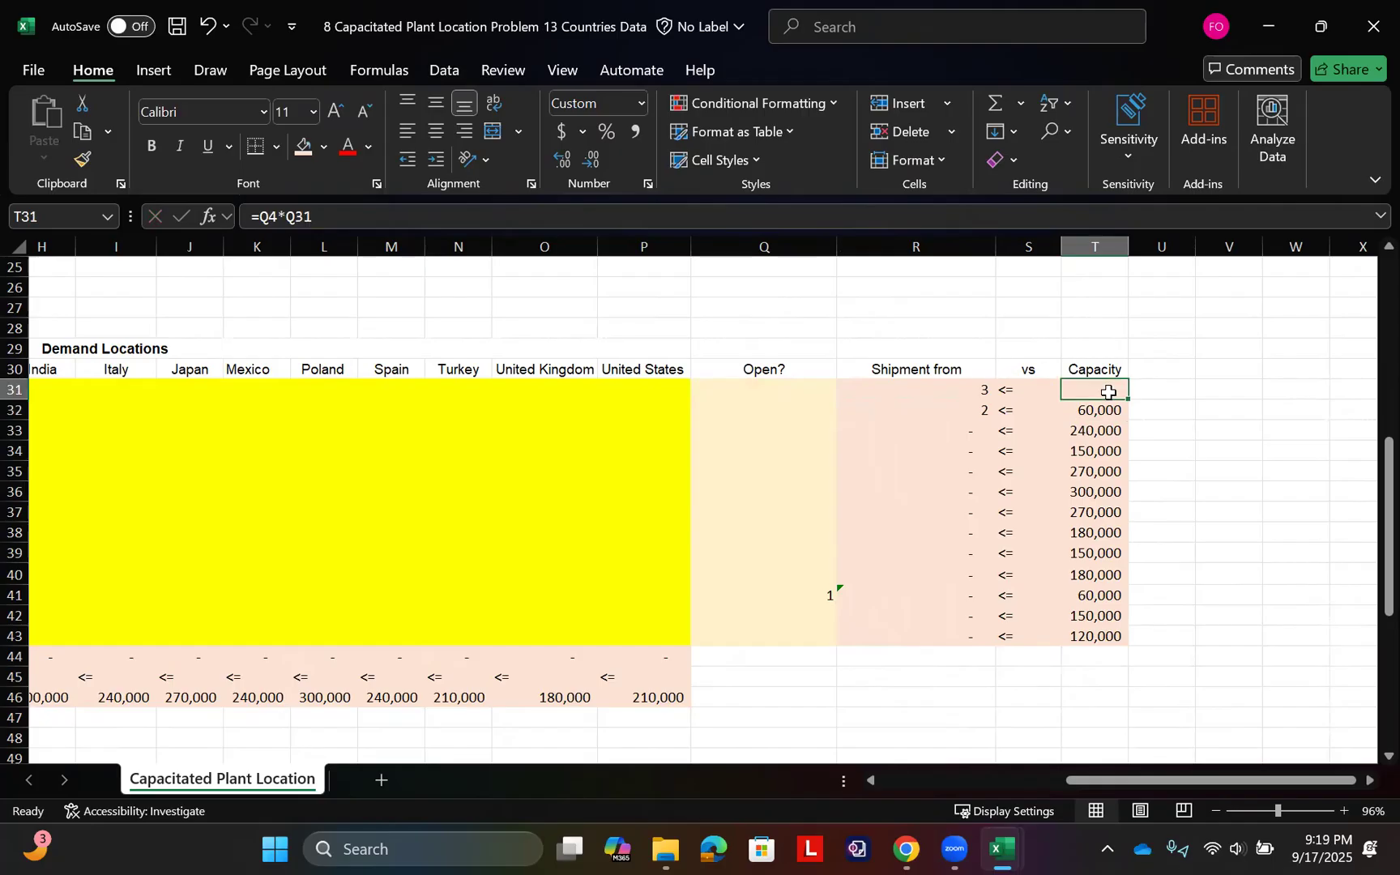
pyautogui.moveTo(1131, 399); pyautogui.dragTo(1126, 648)
pyautogui.click(1097, 595)
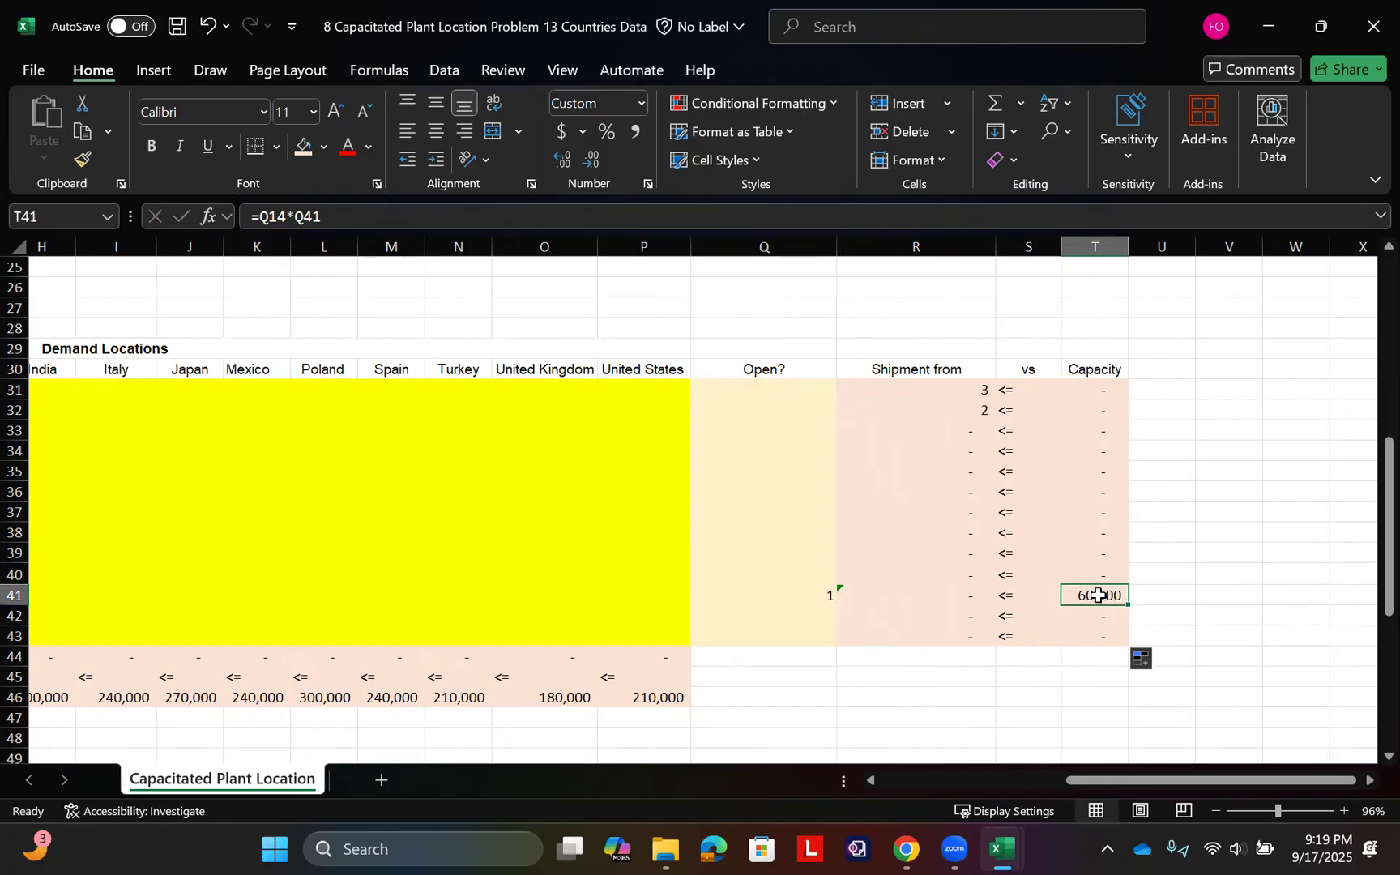
pyautogui.doubleClick(1098, 596)
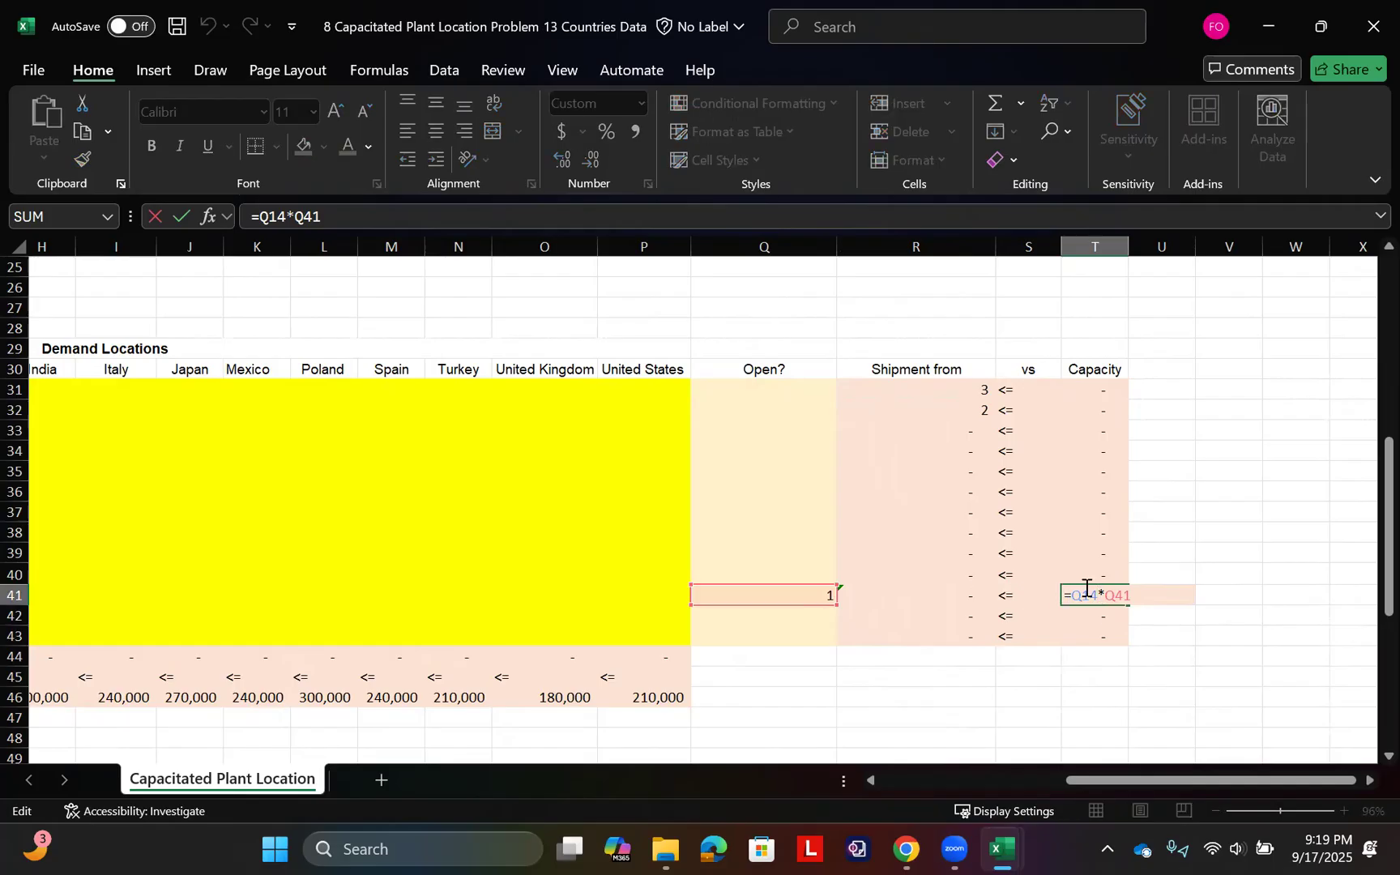
pyautogui.press('Escape')
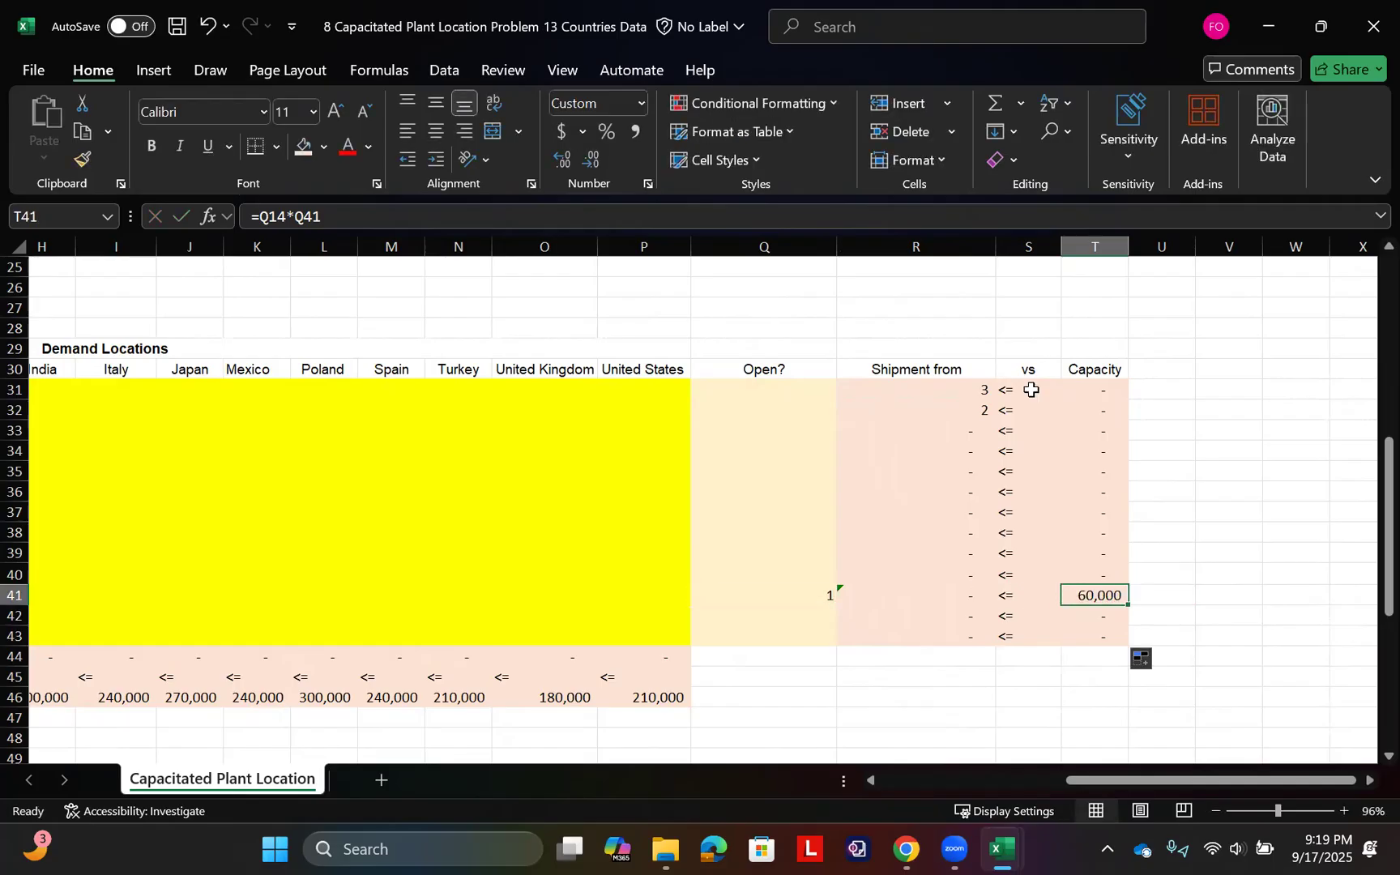
# Set Australia's Open? value in Q31 to 1 and check its capacity in T31 and fixed cost in E53
pyautogui.click(780, 389)
pyautogui.write('1')
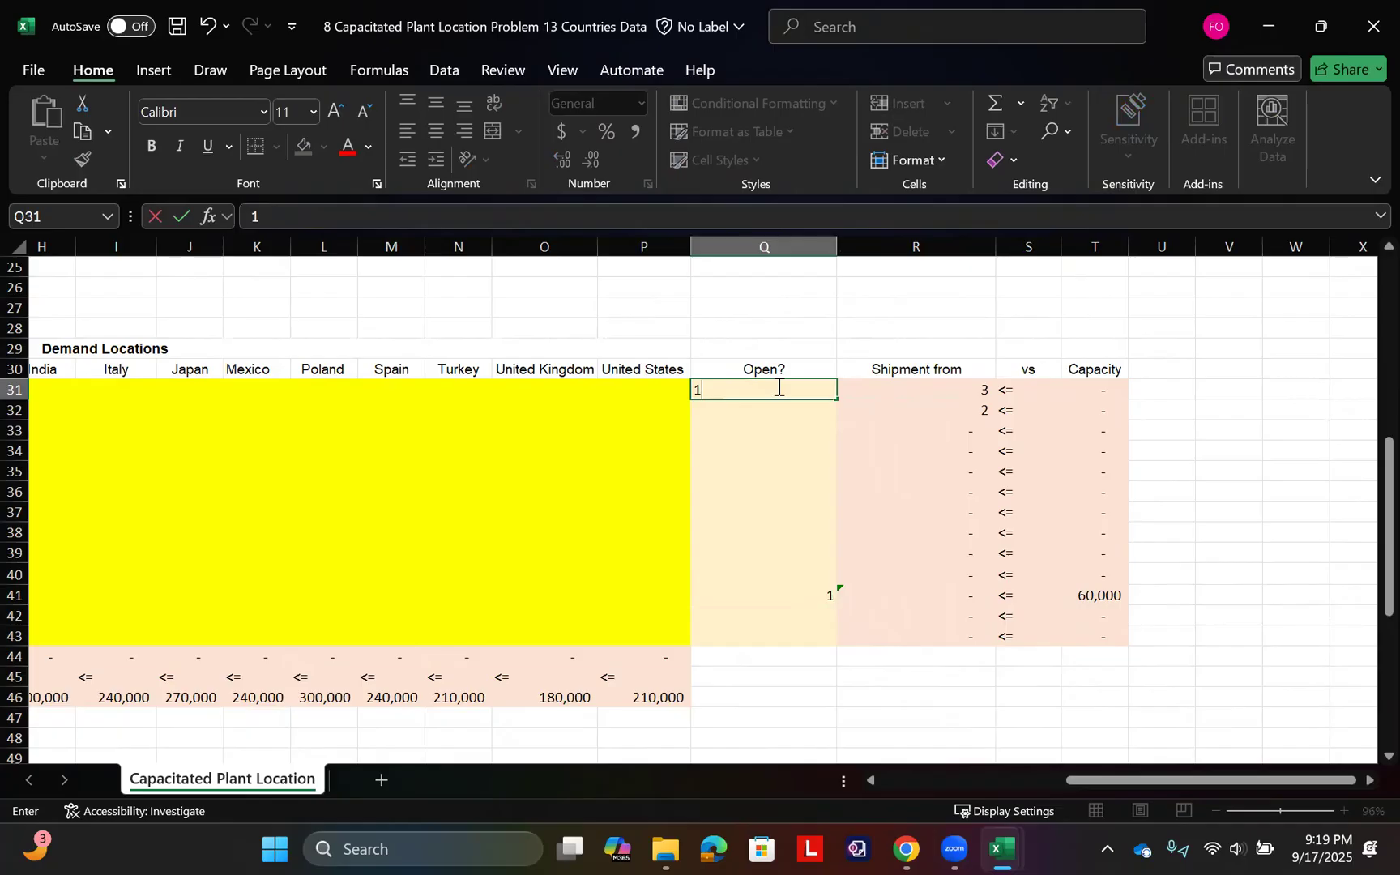
pyautogui.press('Return')
pyautogui.click(1105, 390)
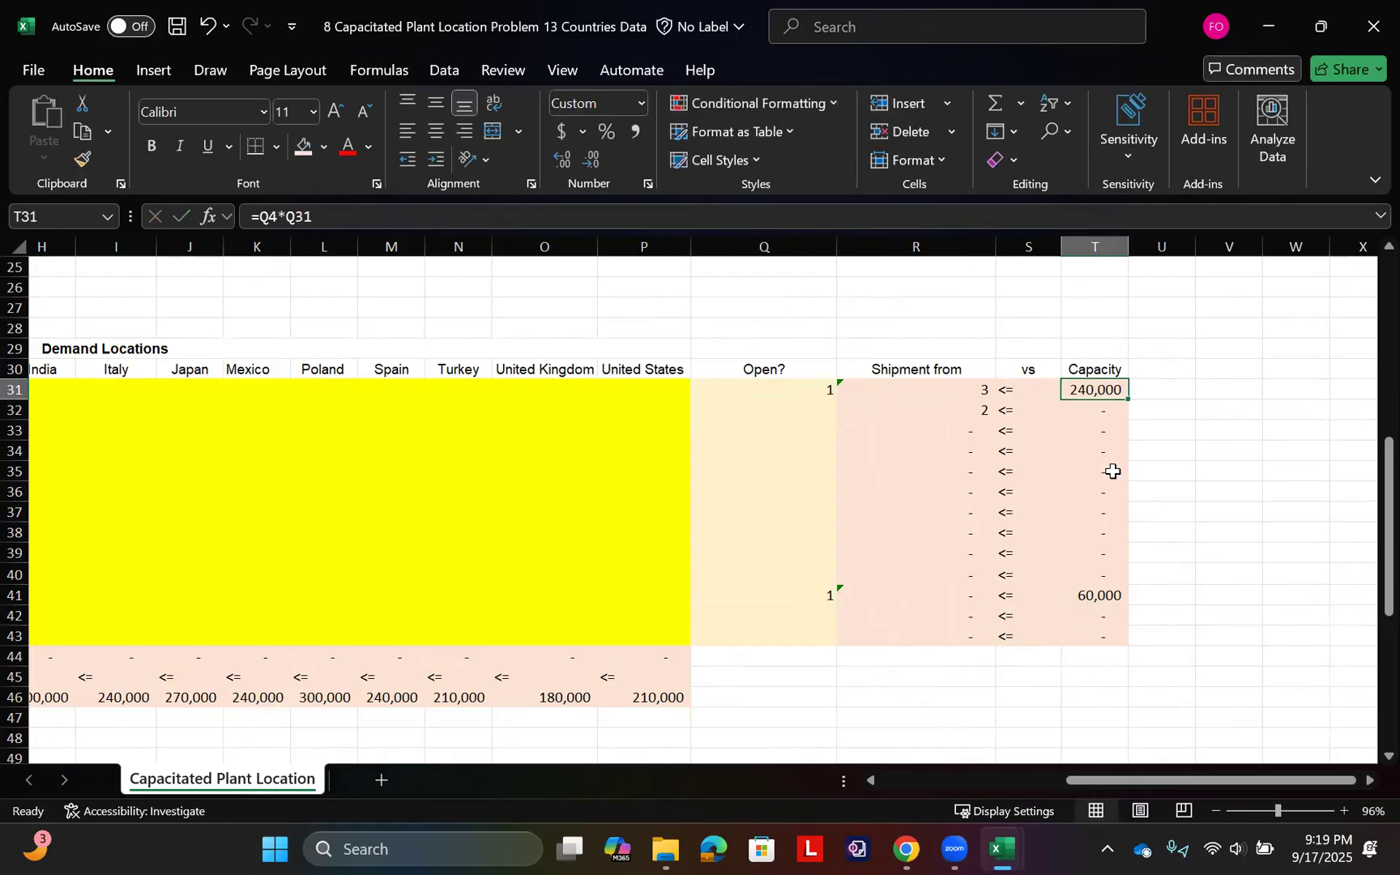
pyautogui.scroll(-5, 858, 537)
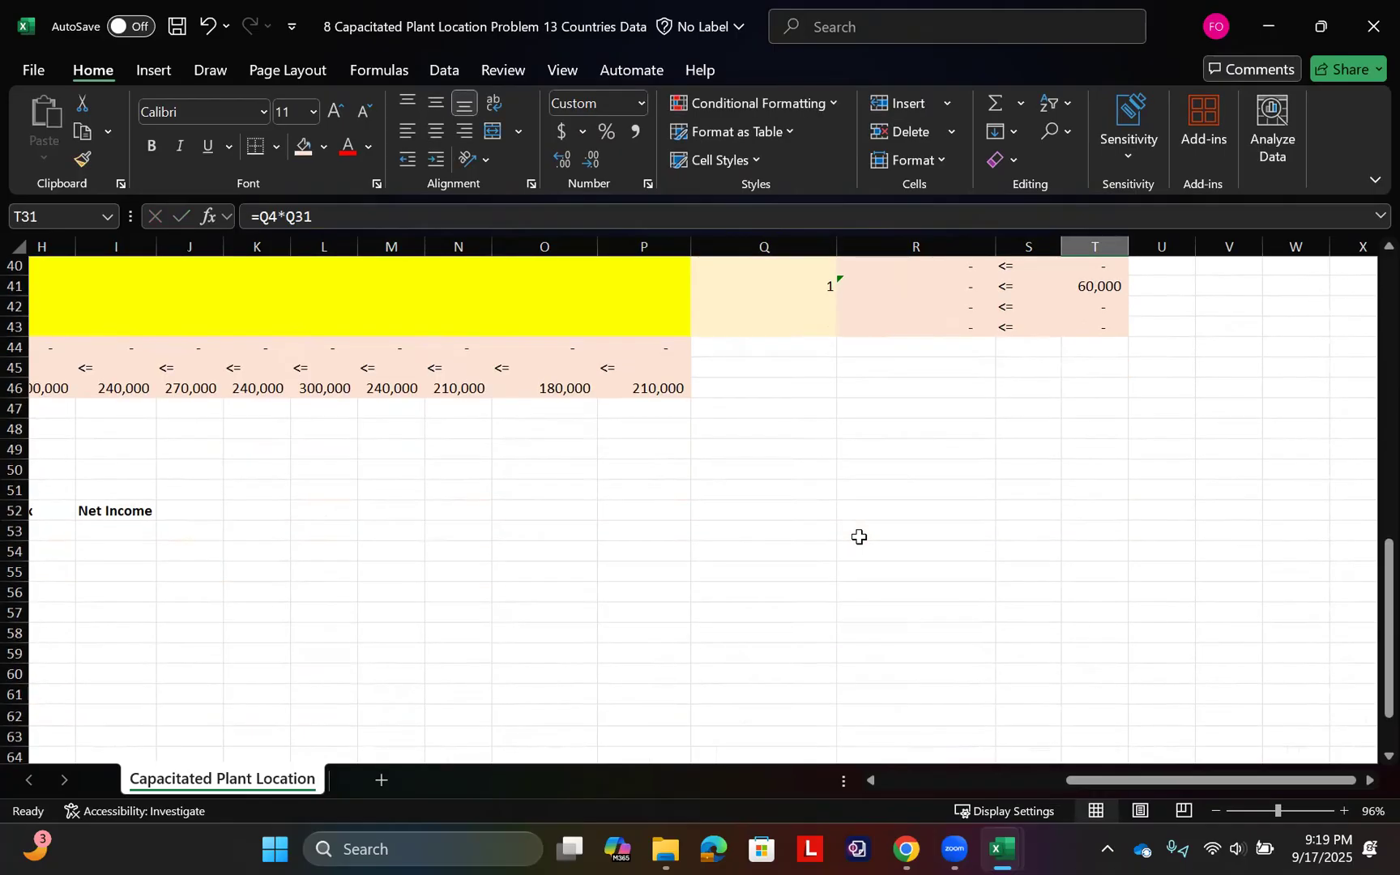
pyautogui.hscroll(-5, 492, 532)
pyautogui.scroll(-2, 492, 532)
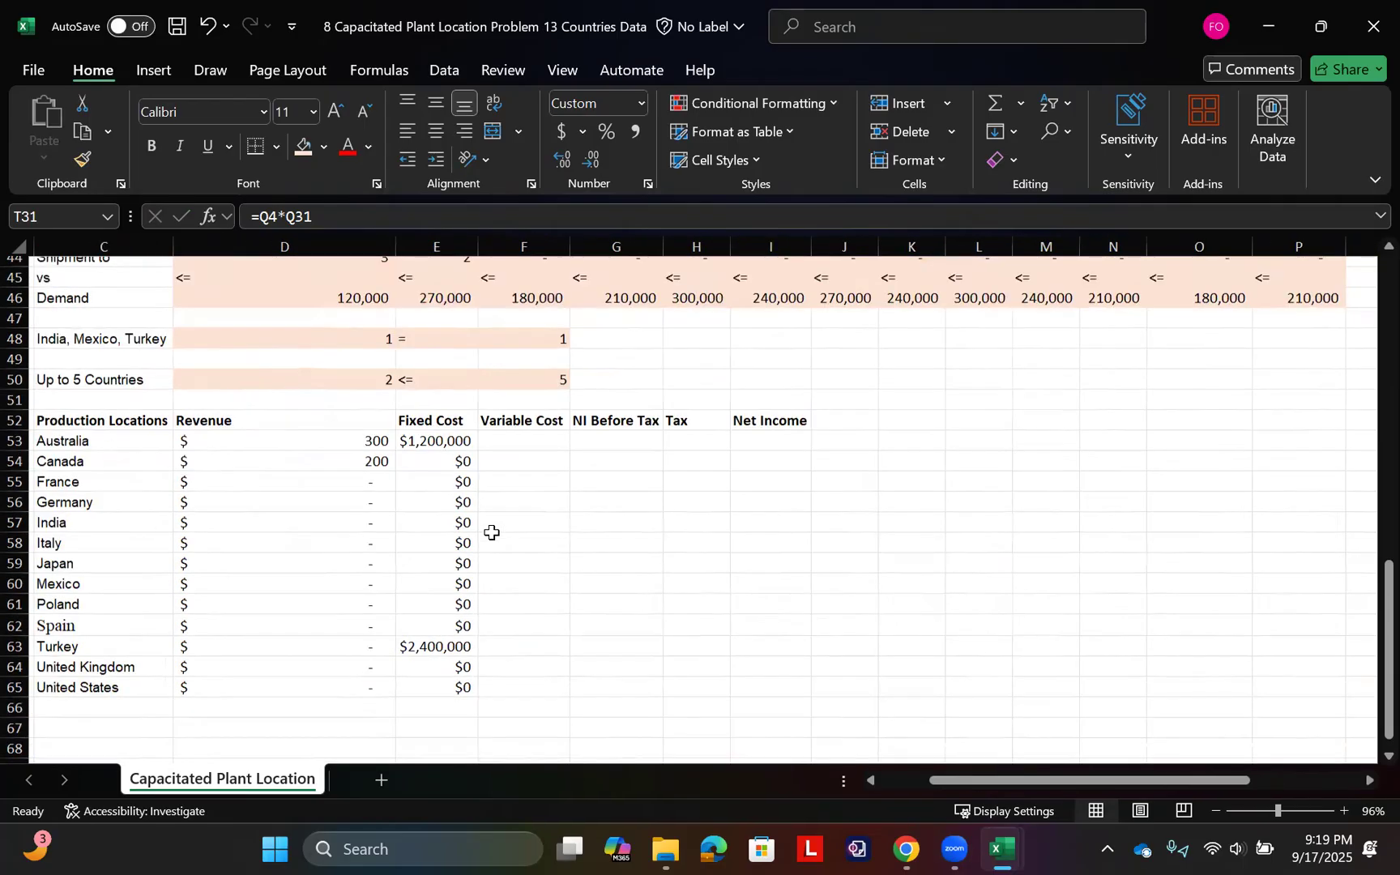
pyautogui.scroll(-2, 492, 532)
pyautogui.click(453, 370)
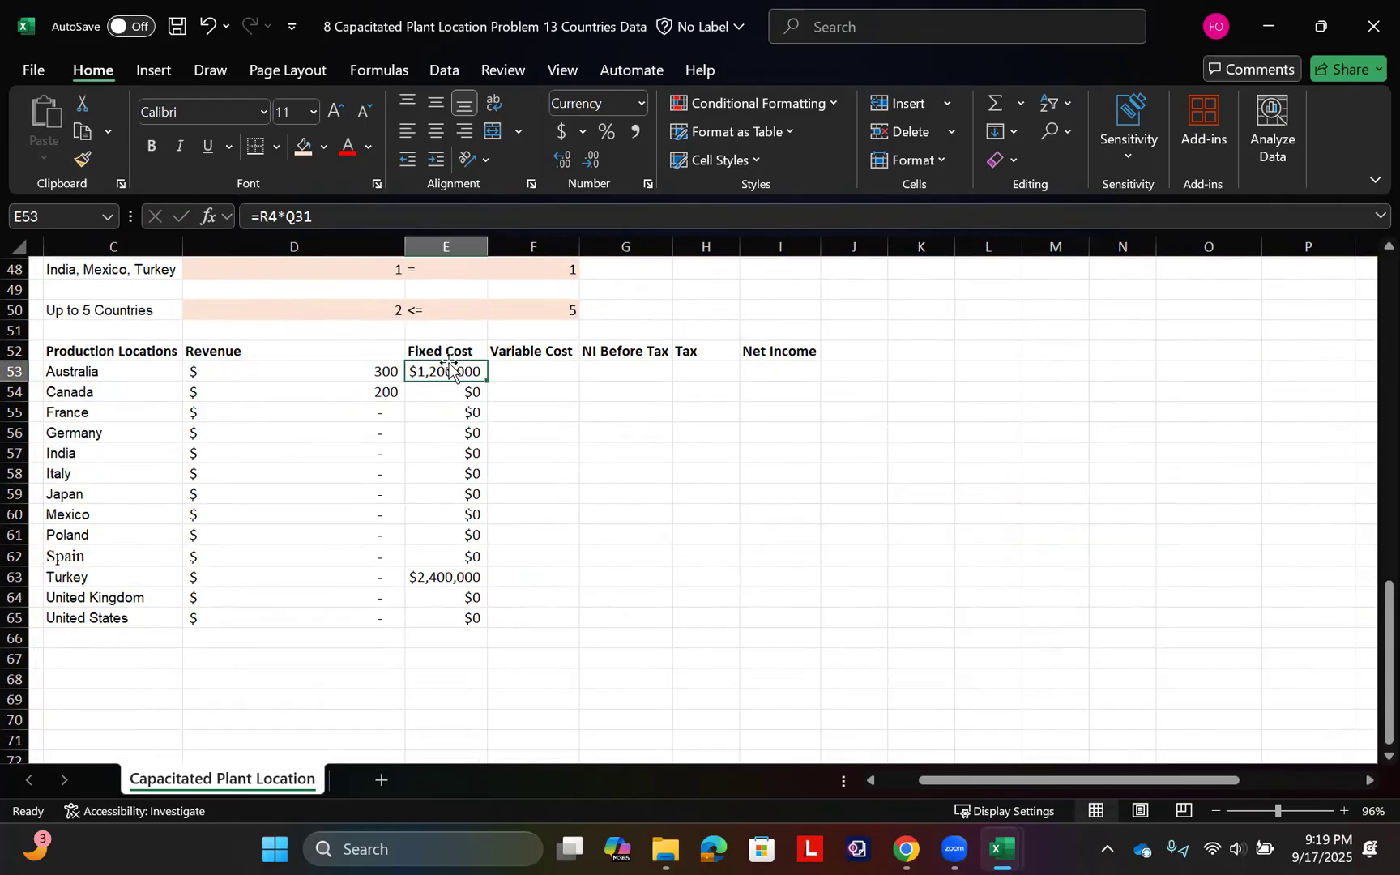
# Start Australia's variable cost formula in F53 with SUMPRODUCT, using its flow units D31:P31 as the first array
pyautogui.click(531, 371)
pyautogui.write('=')
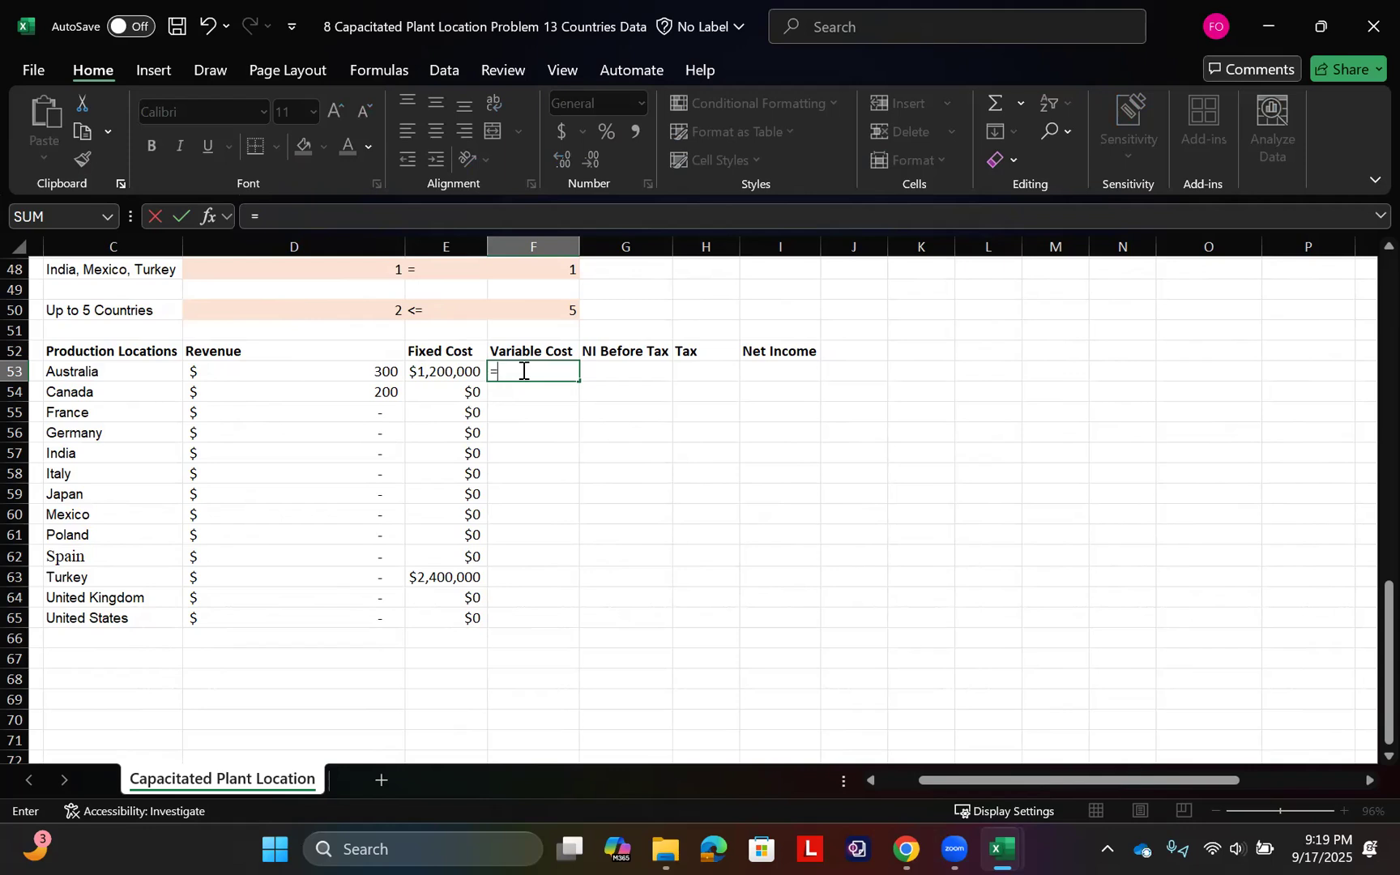
pyautogui.write('sum')
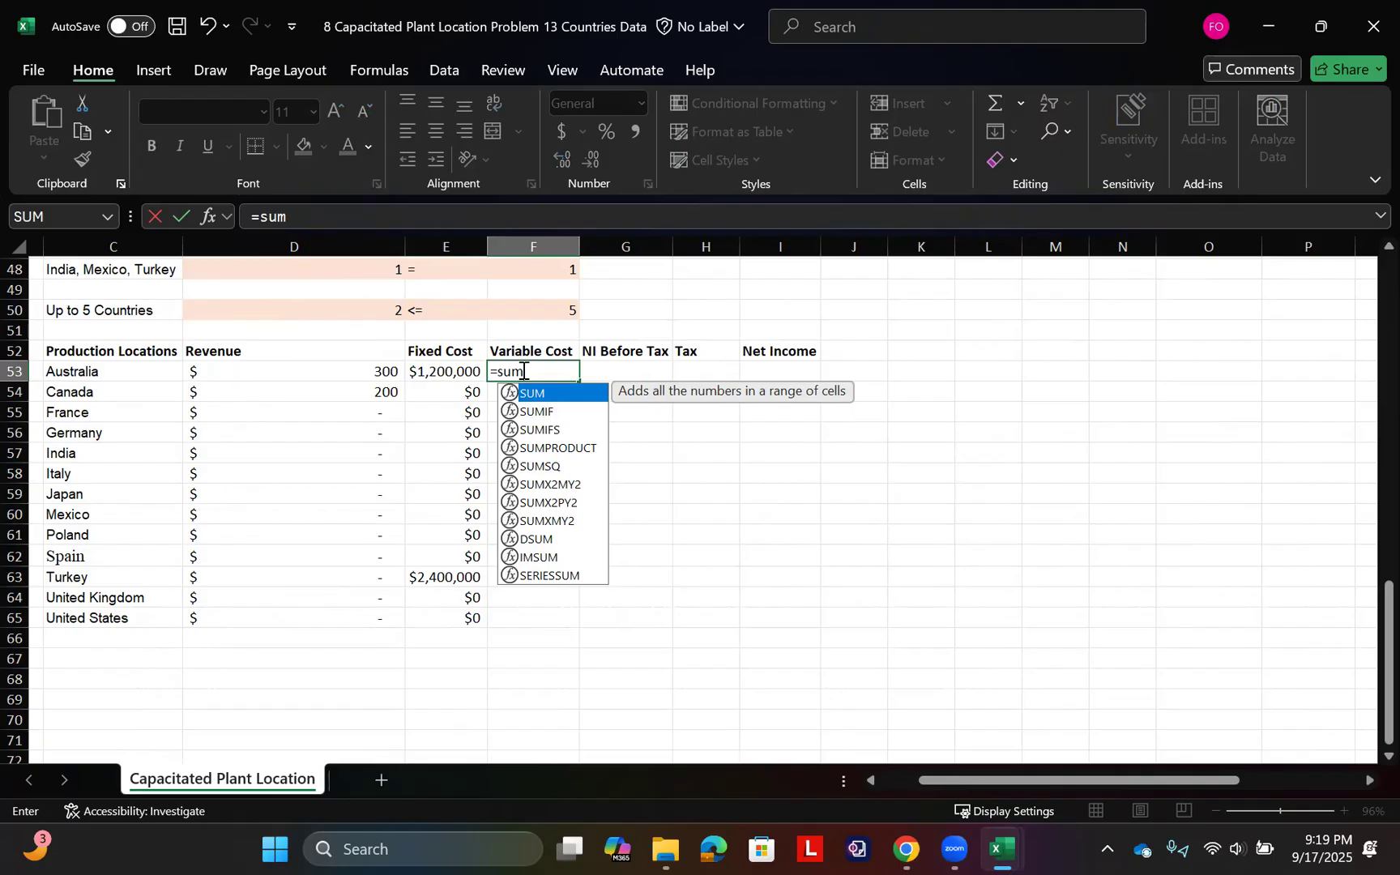
pyautogui.press('BackSpace')
pyautogui.press('BackSpace')
pyautogui.press('BackSpace')
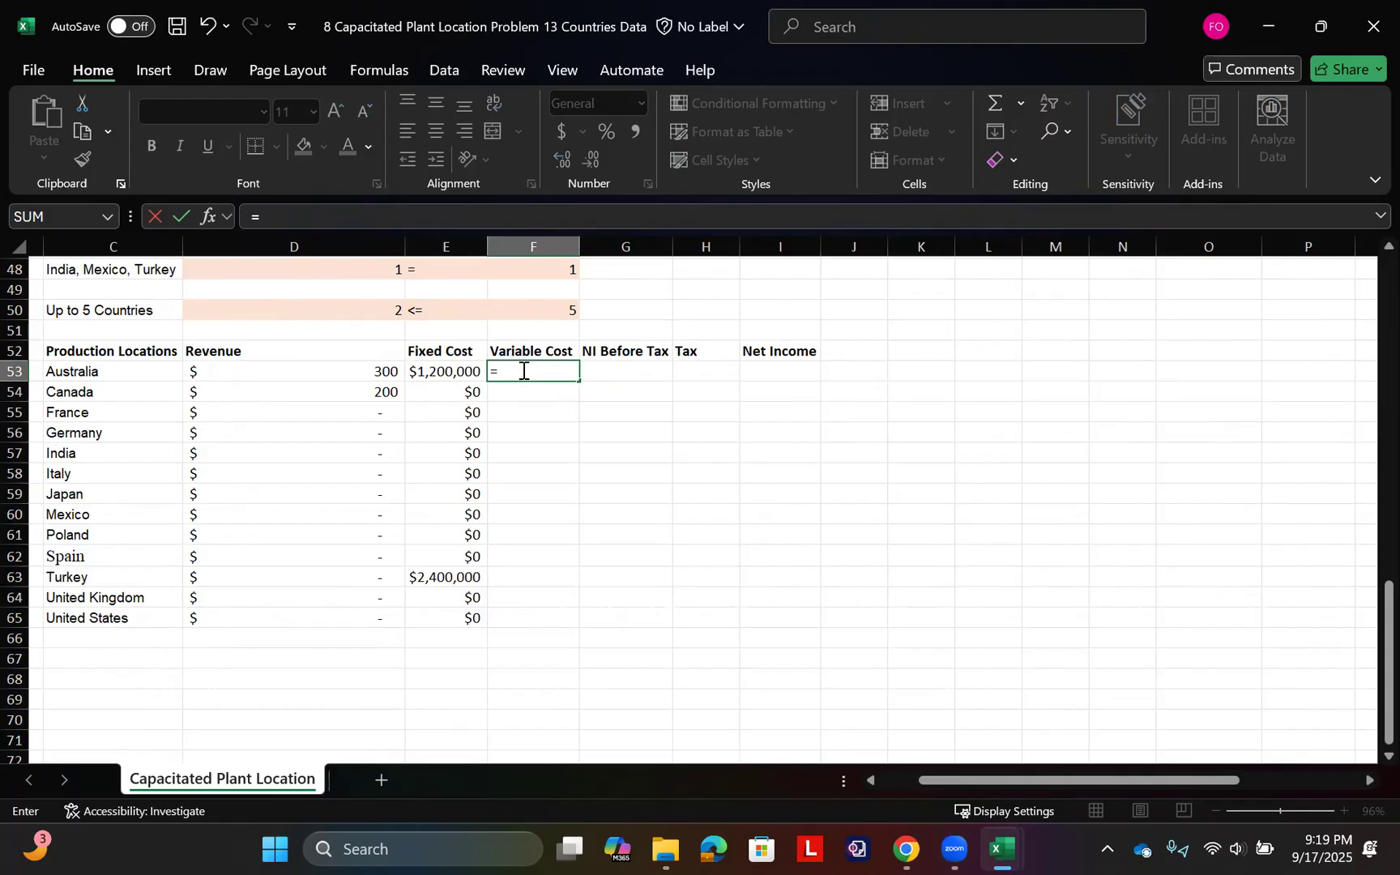
pyautogui.write('sum')
pyautogui.press('Down')
pyautogui.press('Down')
pyautogui.press('Down')
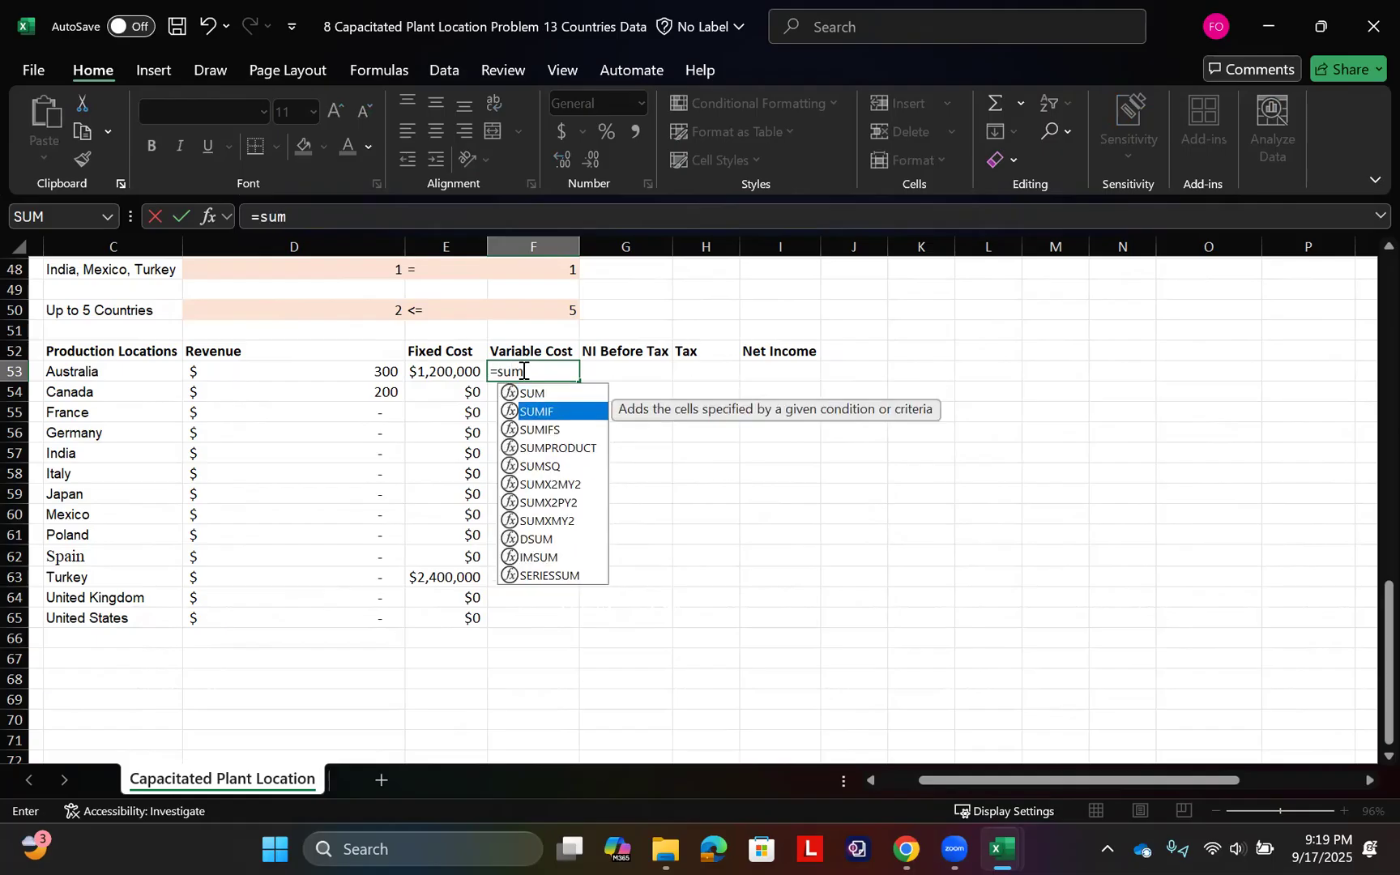
pyautogui.press('Tab')
pyautogui.scroll(8, 522, 370)
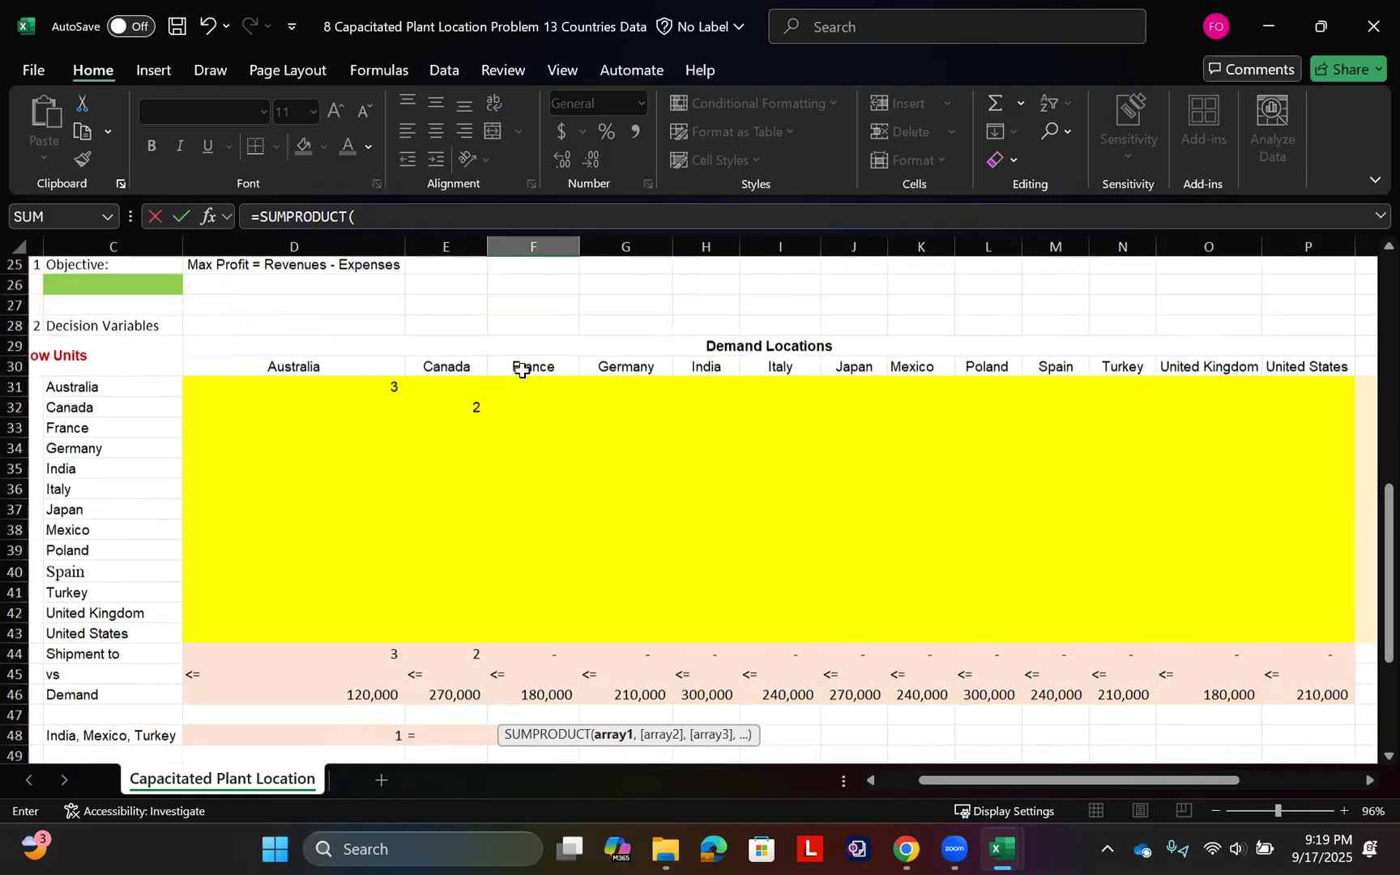
pyautogui.click(255, 397)
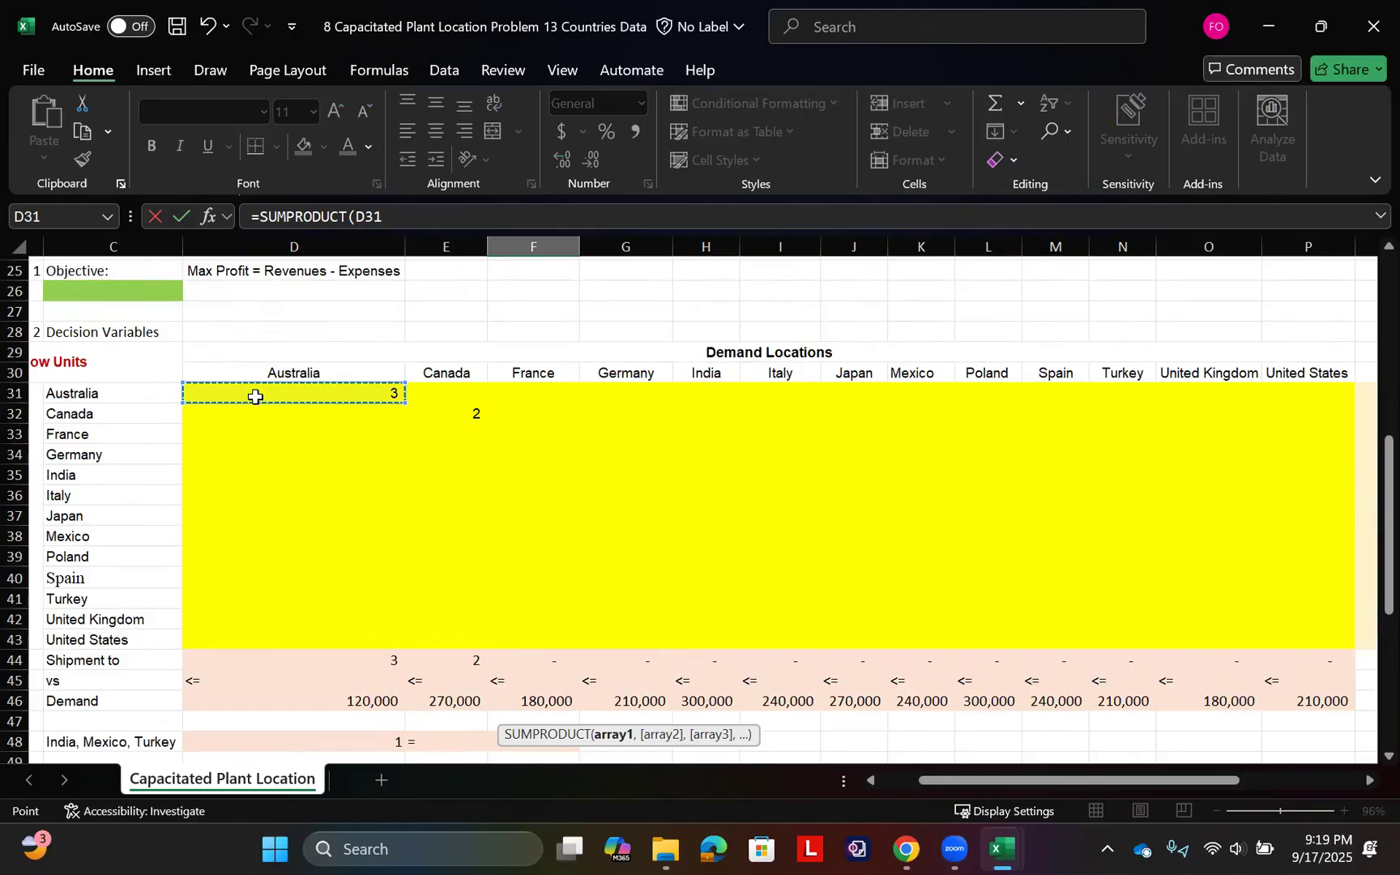
pyautogui.hotkey('shift', 'Right')
pyautogui.hotkey('shift', 'Right')
pyautogui.hotkey('shift', 'Right')
pyautogui.hotkey('shift', 'Right')
pyautogui.hotkey('shift', 'Right')
pyautogui.hotkey('shift', 'Right')
pyautogui.hotkey('shift', 'Right')
pyautogui.hotkey('shift', 'Right')
pyautogui.hotkey('shift', 'Right')
pyautogui.hotkey('shift', 'Right')
pyautogui.hotkey('shift', 'Right')
pyautogui.hotkey('shift', 'Right')
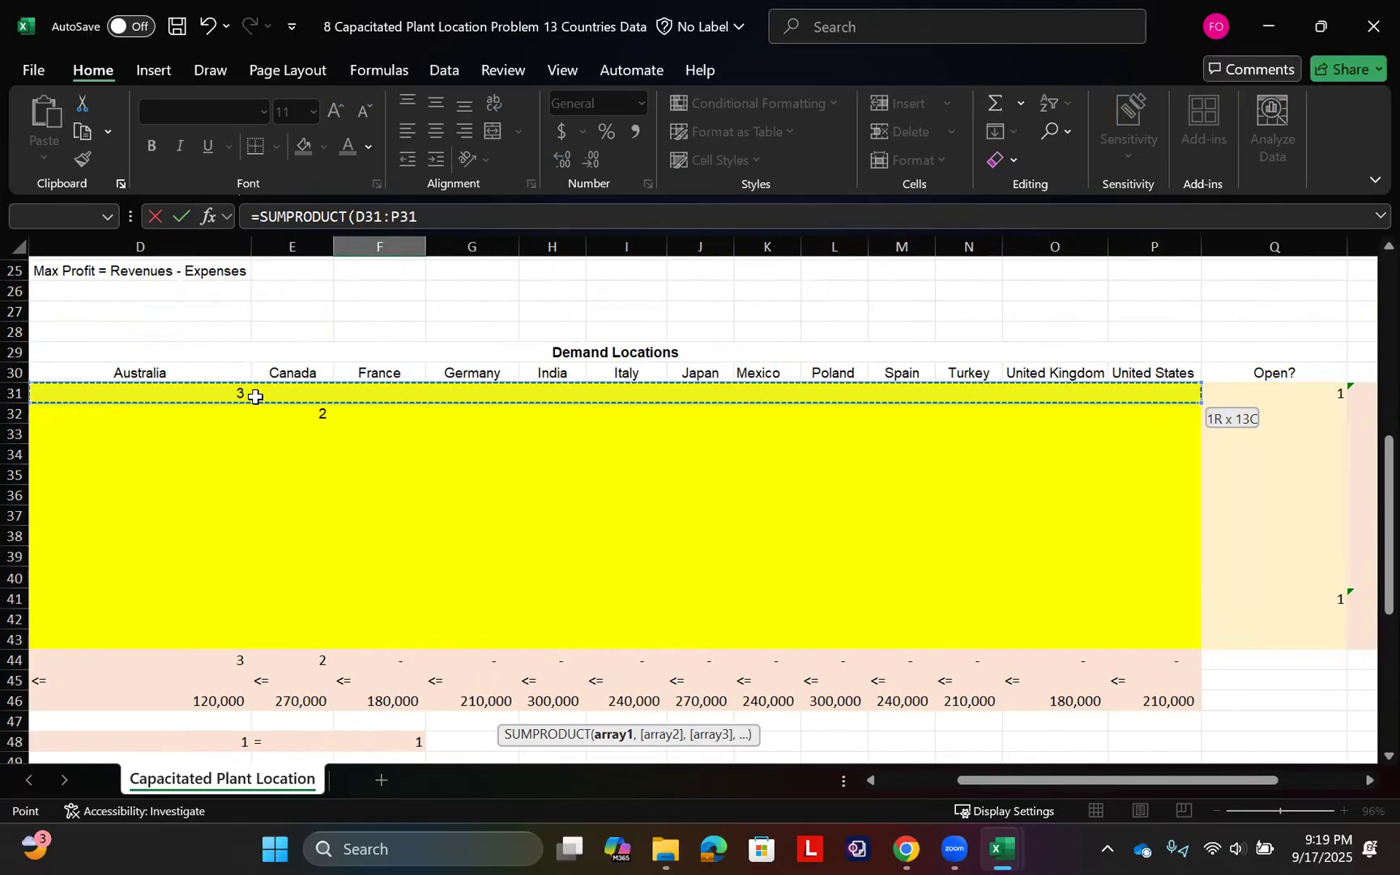
# Add Australia's shipping costs D4:O4 as the second array and complete the formula =SUMPRODUCT(D31:P31,D4:O4)
pyautogui.write(',')
pyautogui.hscroll(-5, 294, 311)
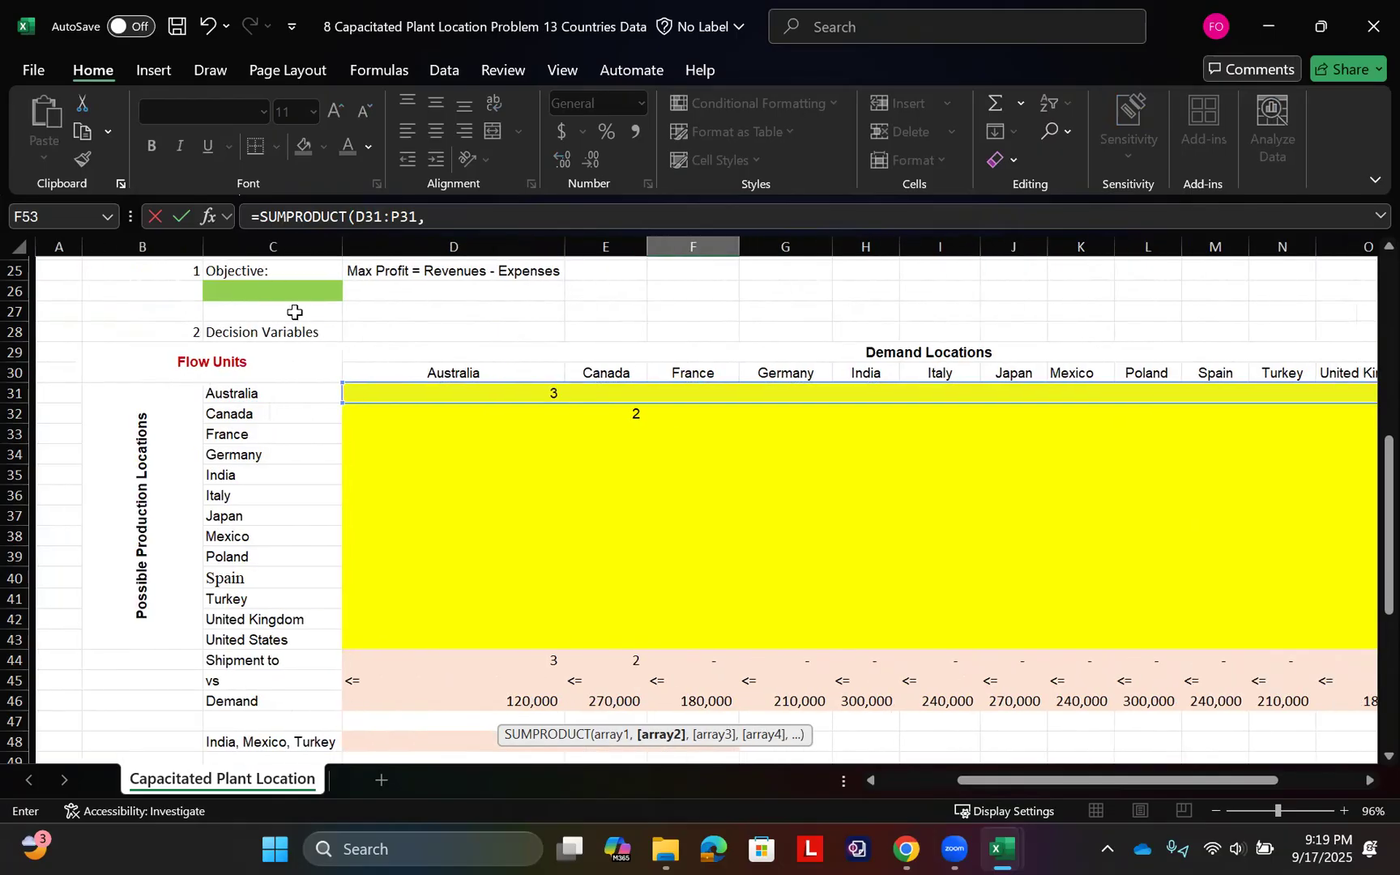
pyautogui.scroll(5, 437, 340)
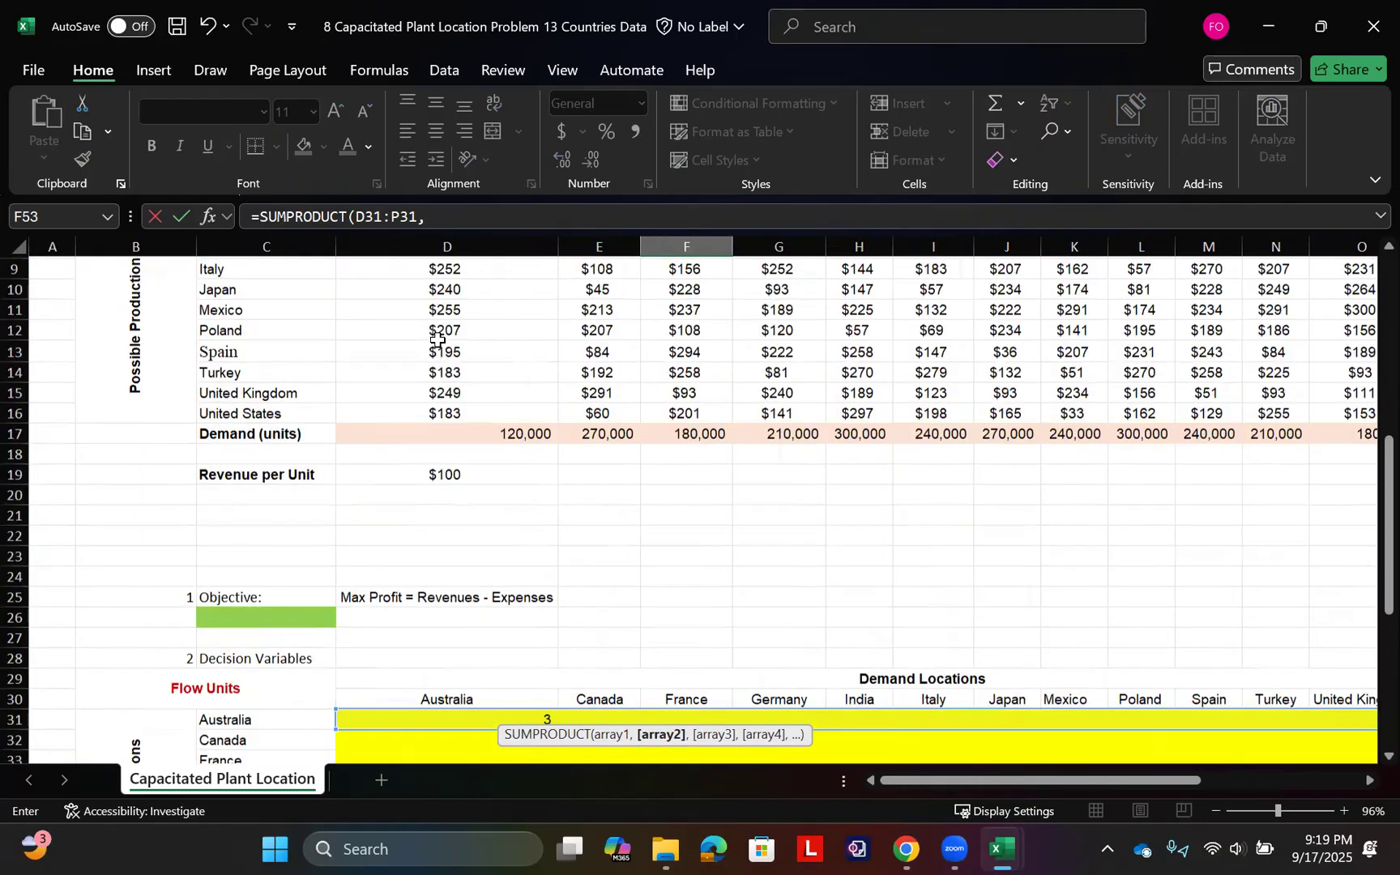
pyautogui.scroll(3, 437, 340)
pyautogui.click(438, 329)
pyautogui.moveTo(438, 328); pyautogui.dragTo(1345, 329)
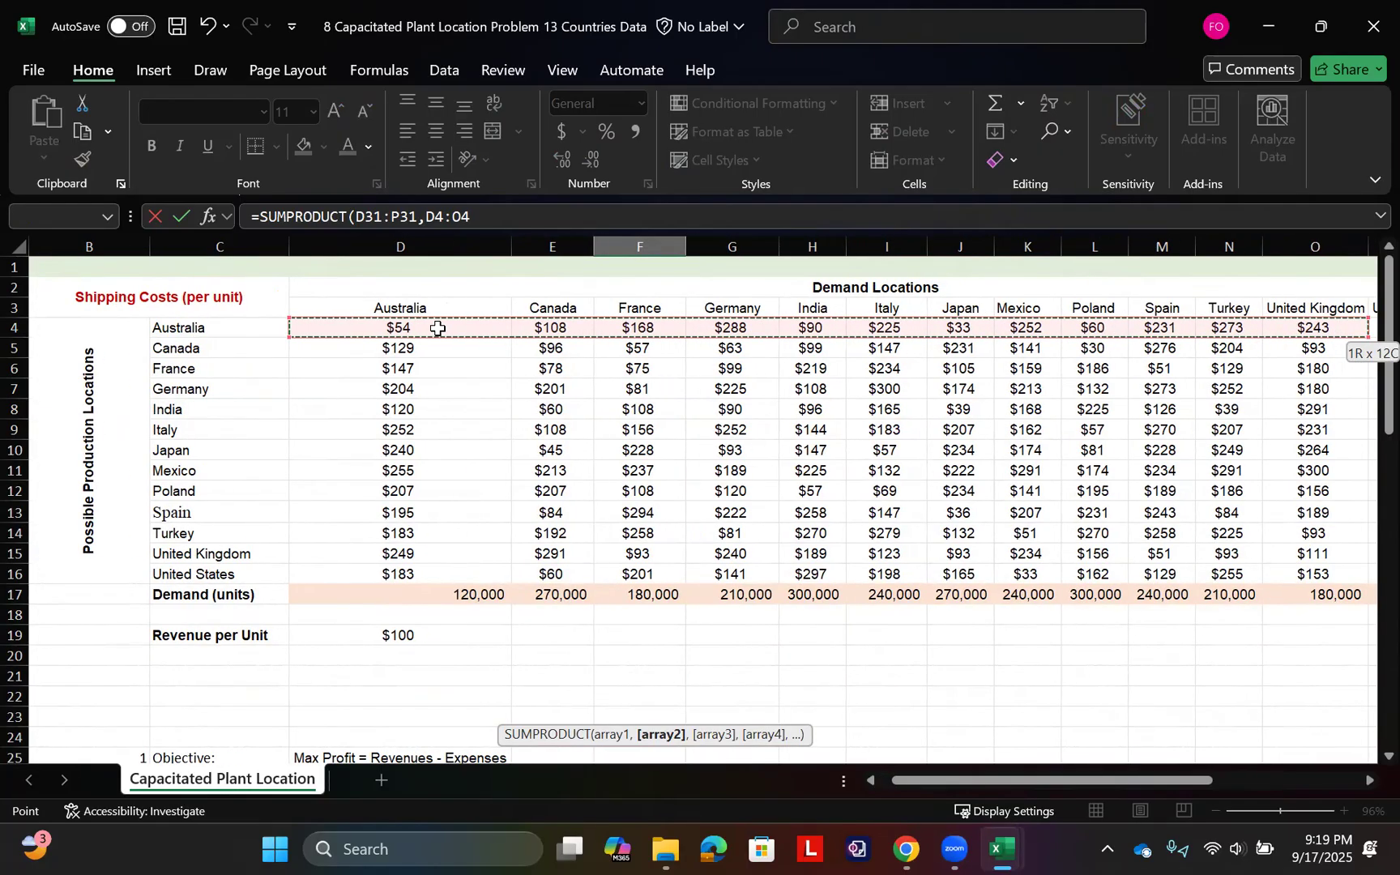
pyautogui.write(')')
pyautogui.press('Return')
# Extend the second array in F53's formula to include the United States, giving =SUMPRODUCT(D31:P31,D4:P4)
pyautogui.scroll(-2, 660, 559)
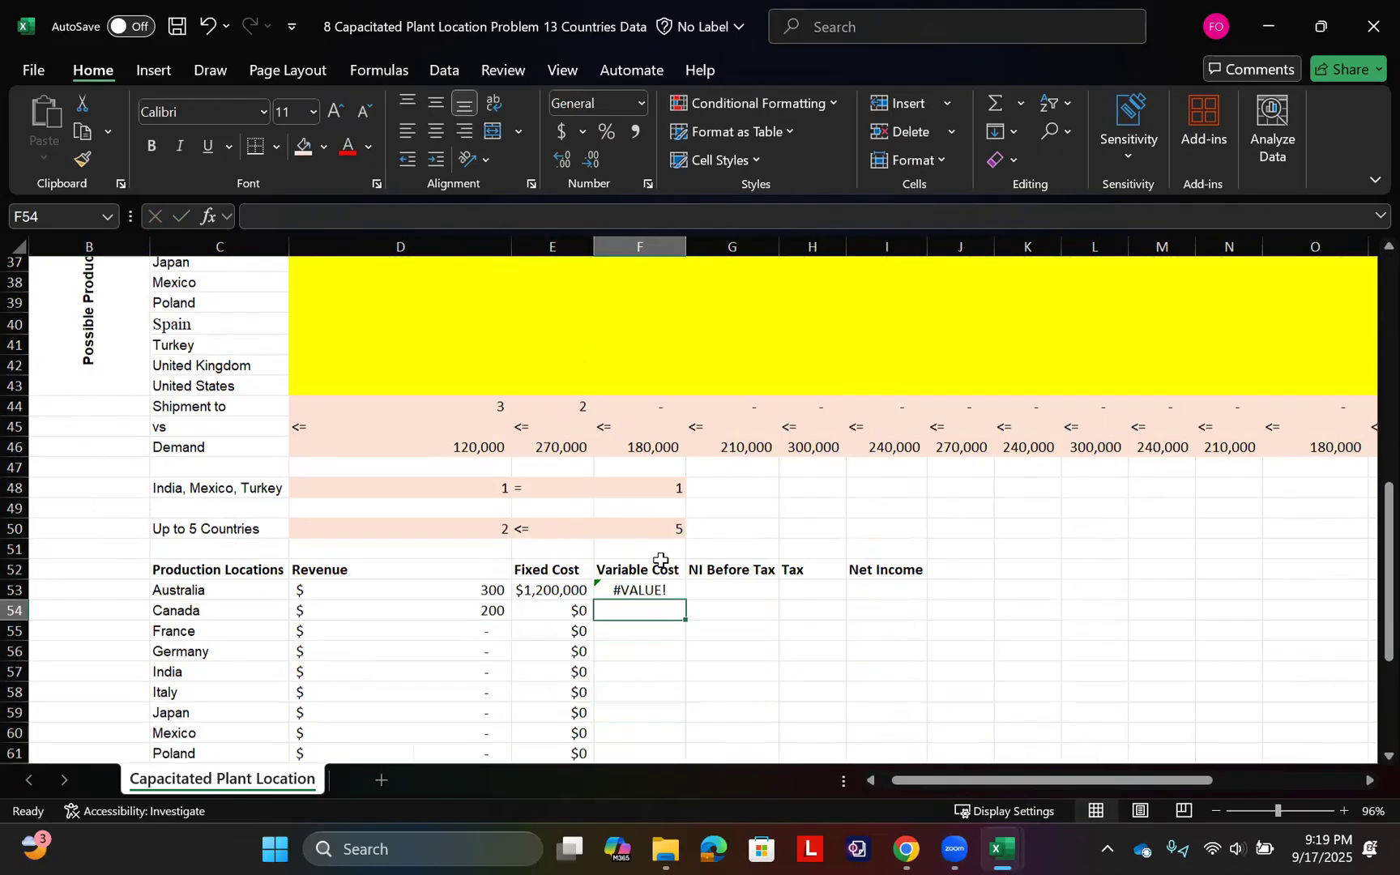
pyautogui.doubleClick(640, 590)
pyautogui.scroll(6, 711, 523)
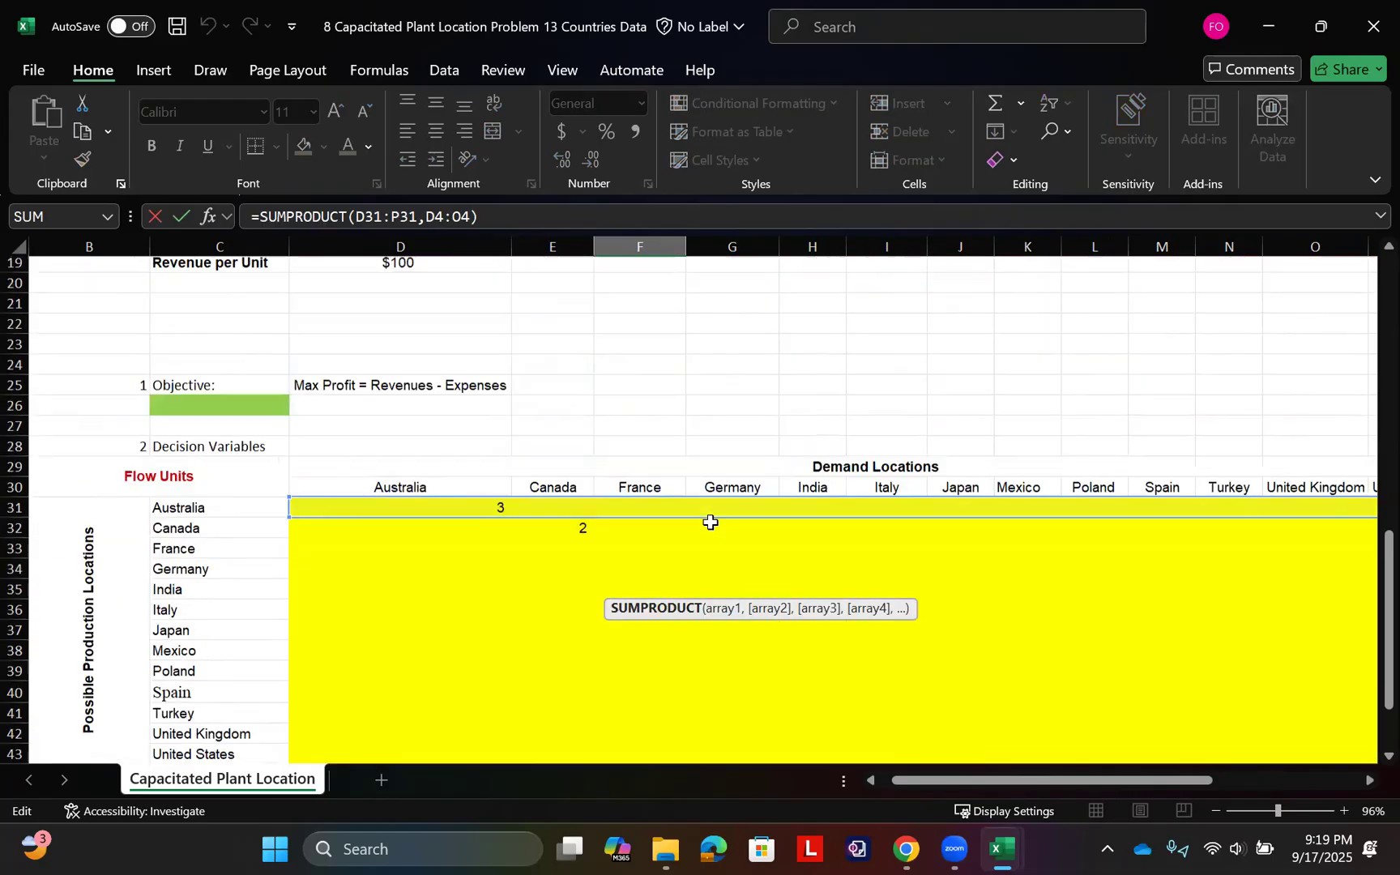
pyautogui.scroll(6, 710, 523)
pyautogui.hscroll(2, 790, 403)
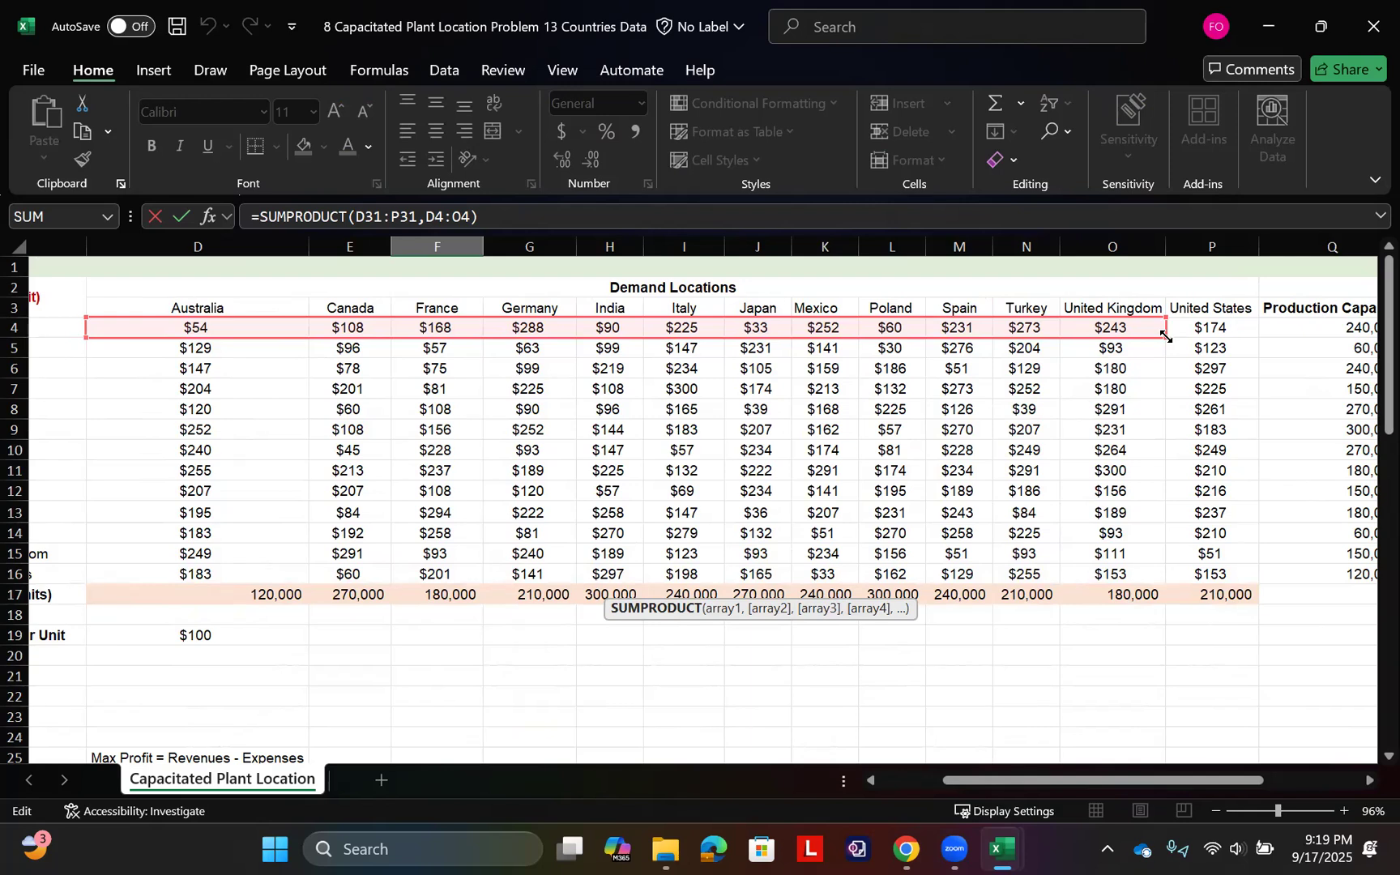
pyautogui.moveTo(1212, 333); pyautogui.dragTo(1221, 340)
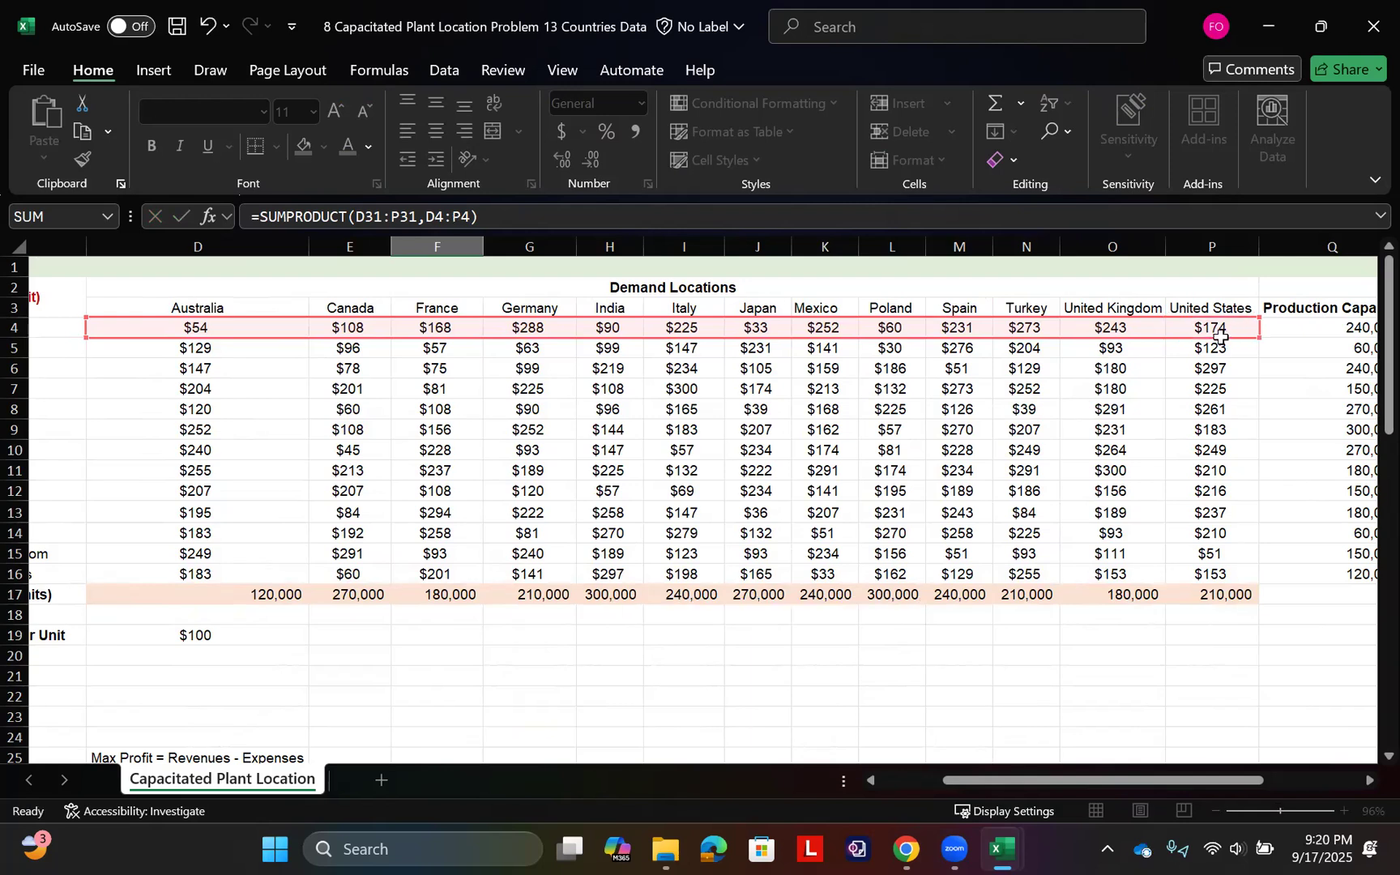
pyautogui.press('Return')
# Format the cost, tax and net income cells F53:I65 as accounting currency with no decimal places
pyautogui.moveTo(377, 619); pyautogui.dragTo(625, 702)
pyautogui.press('Escape')
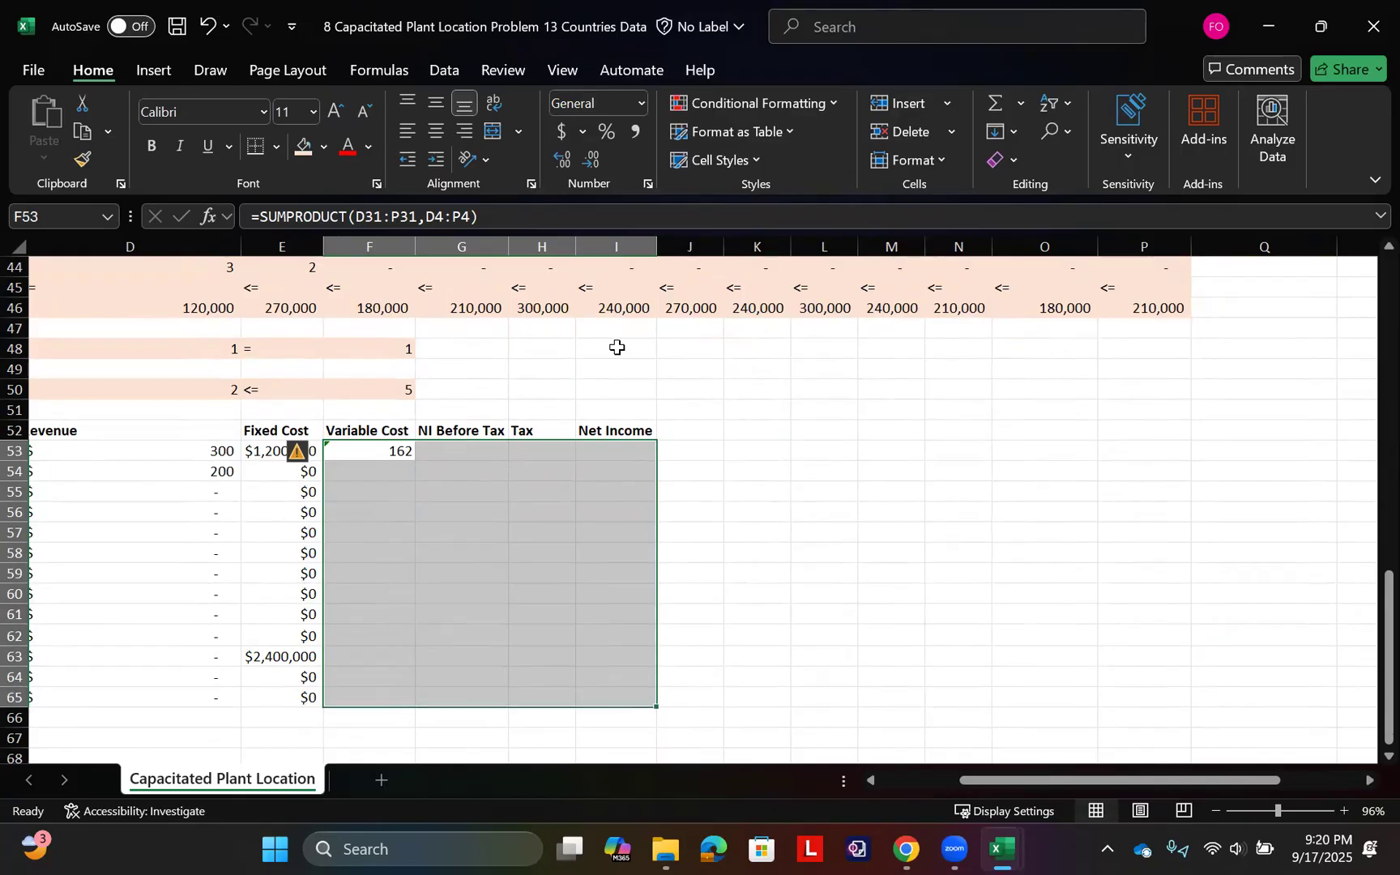
pyautogui.click(562, 132)
pyautogui.click(597, 162)
pyautogui.click(597, 159)
# Check Australia's variable cost formula in F53 and copy it down to the United States in F65
pyautogui.doubleClick(379, 450)
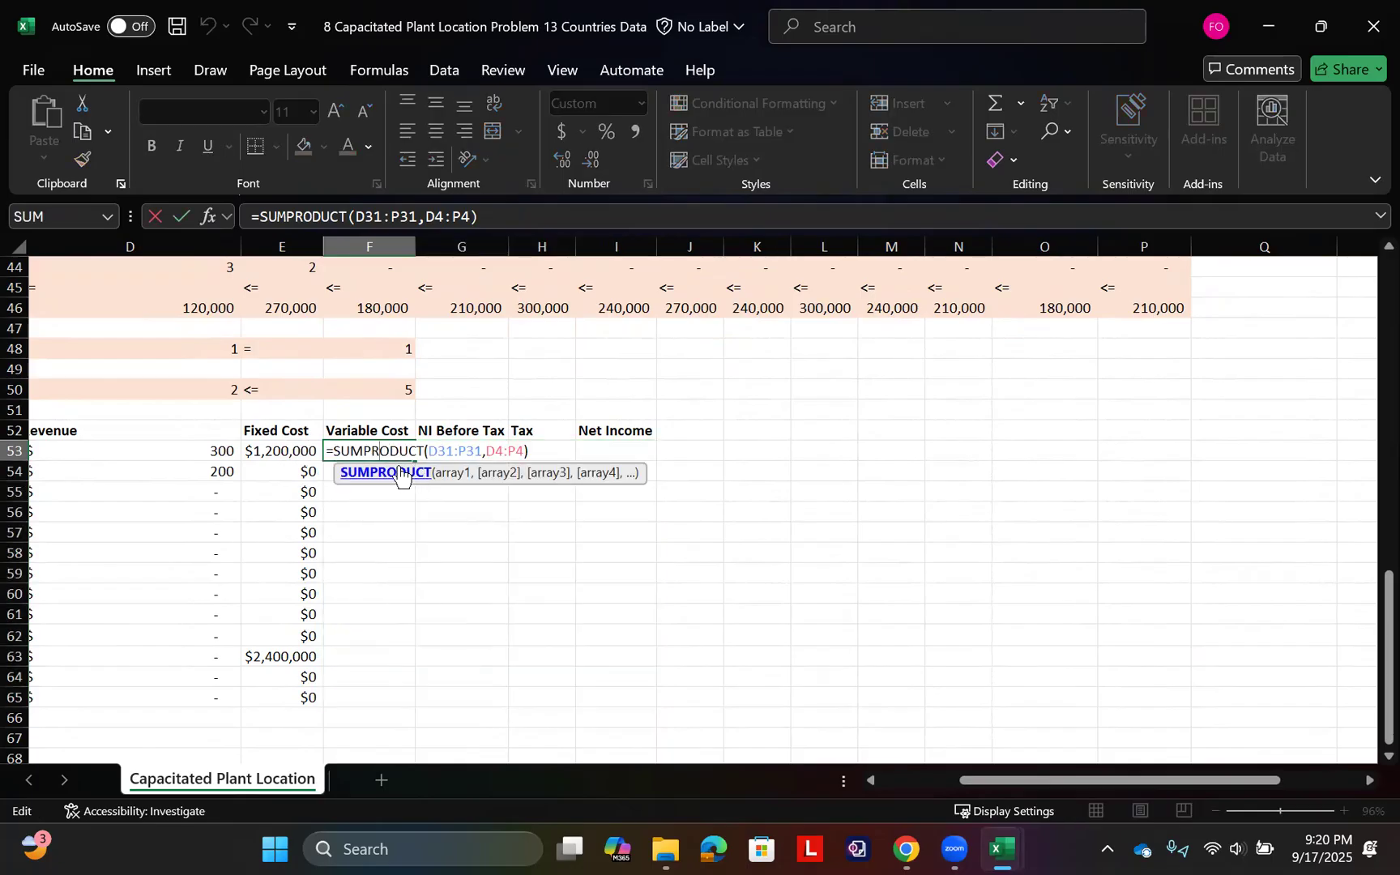
pyautogui.press('Escape')
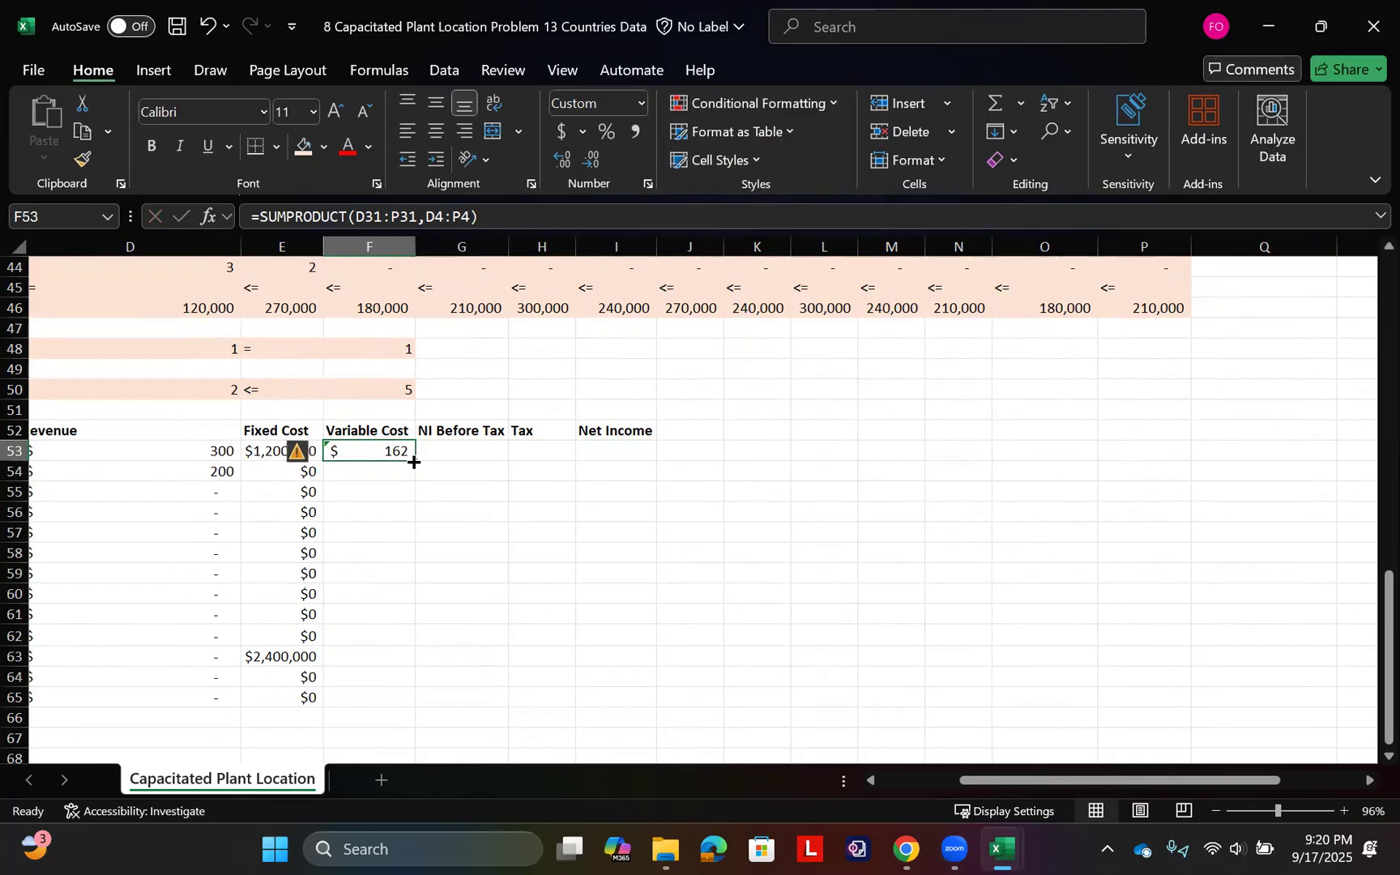
pyautogui.doubleClick(413, 462)
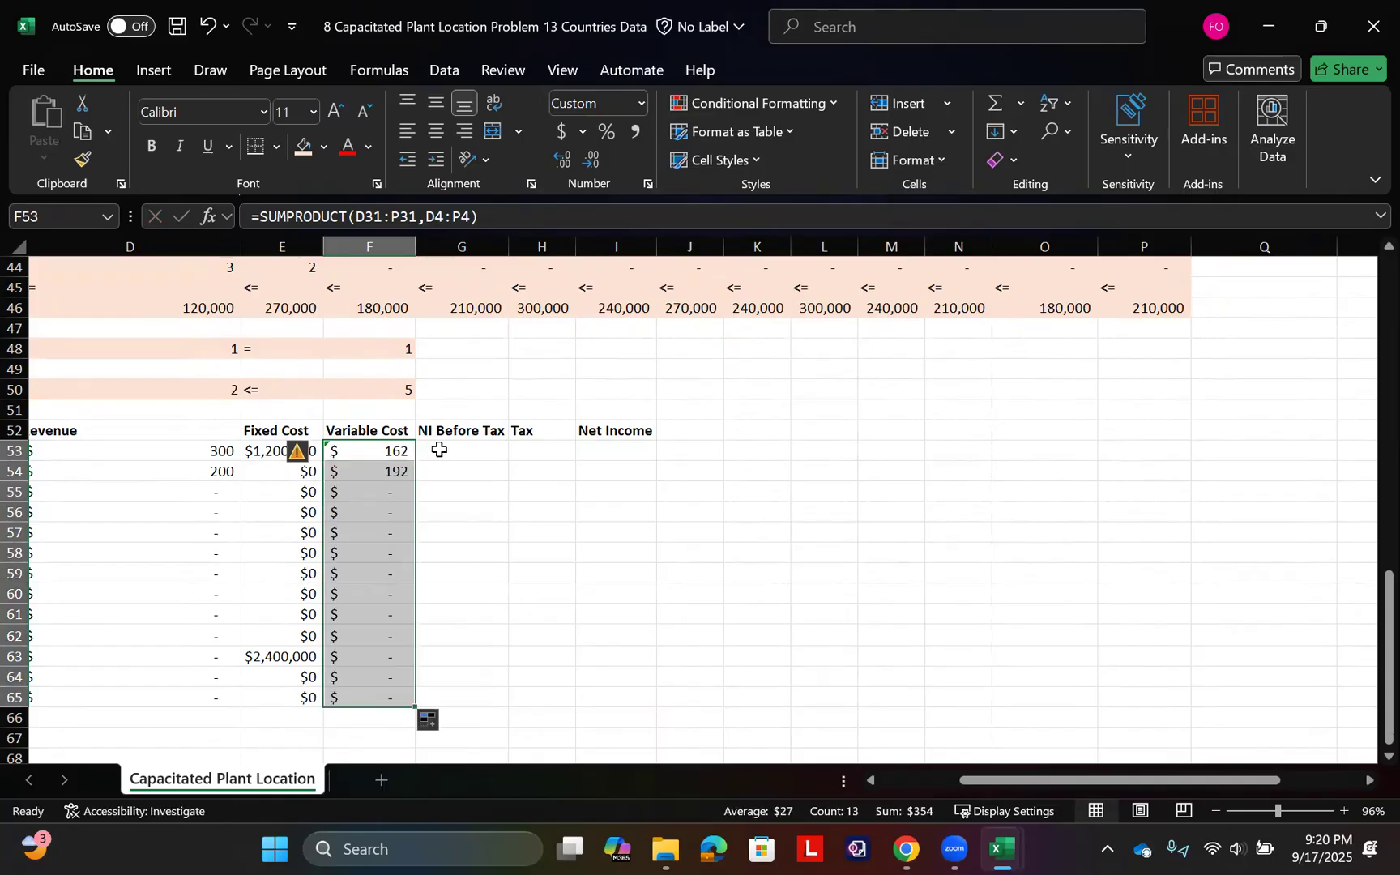
# Calculate Australia's NI Before Tax in G53 with =D53-E53-F53 and copy it down through G65
pyautogui.click(439, 449)
pyautogui.write('=')
pyautogui.press('Left')
pyautogui.press('Left')
pyautogui.press('Left')
pyautogui.press('Left')
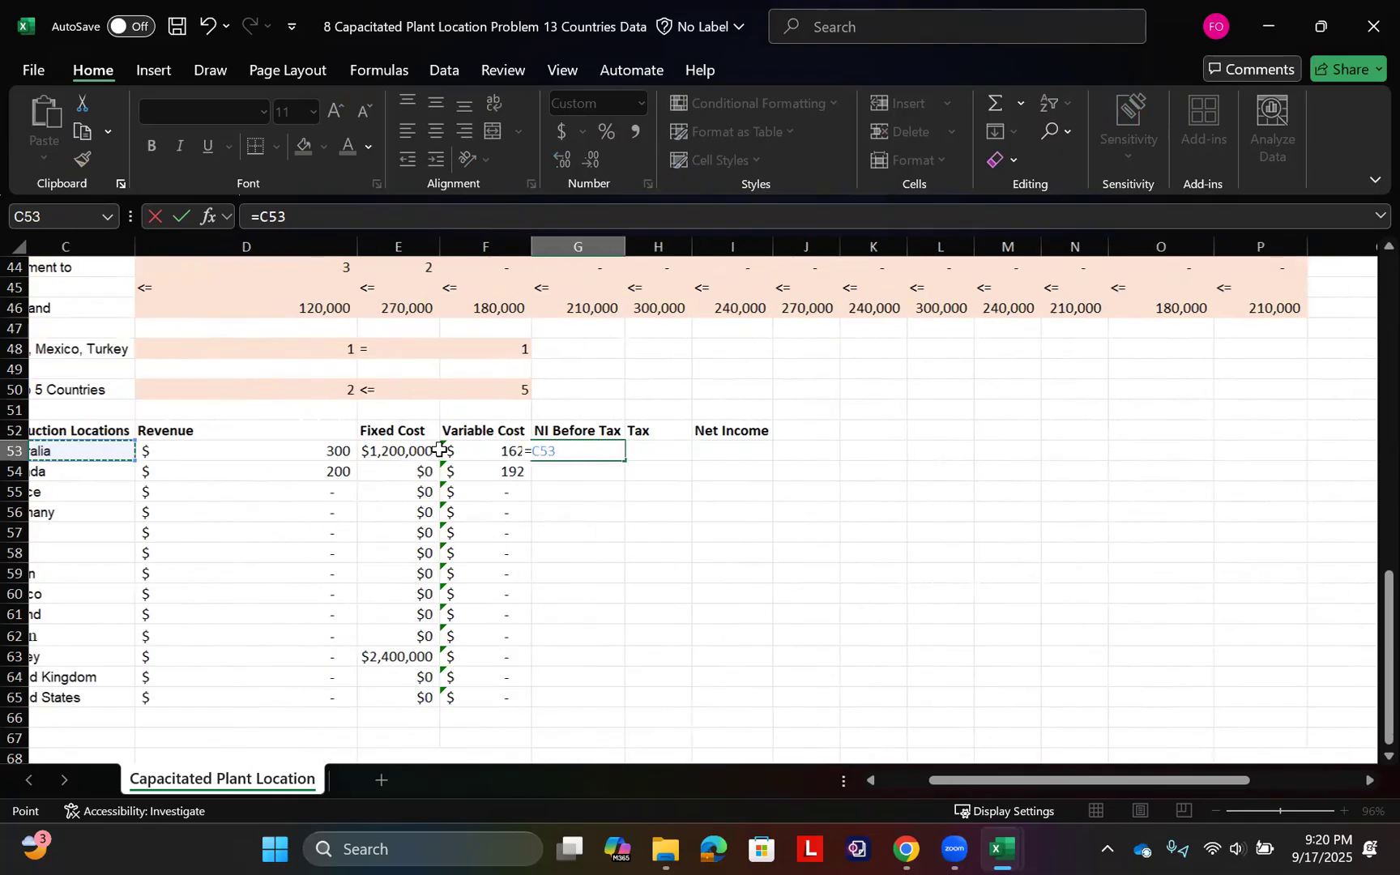
pyautogui.press('Right')
pyautogui.write('-')
pyautogui.press('Left')
pyautogui.press('Left')
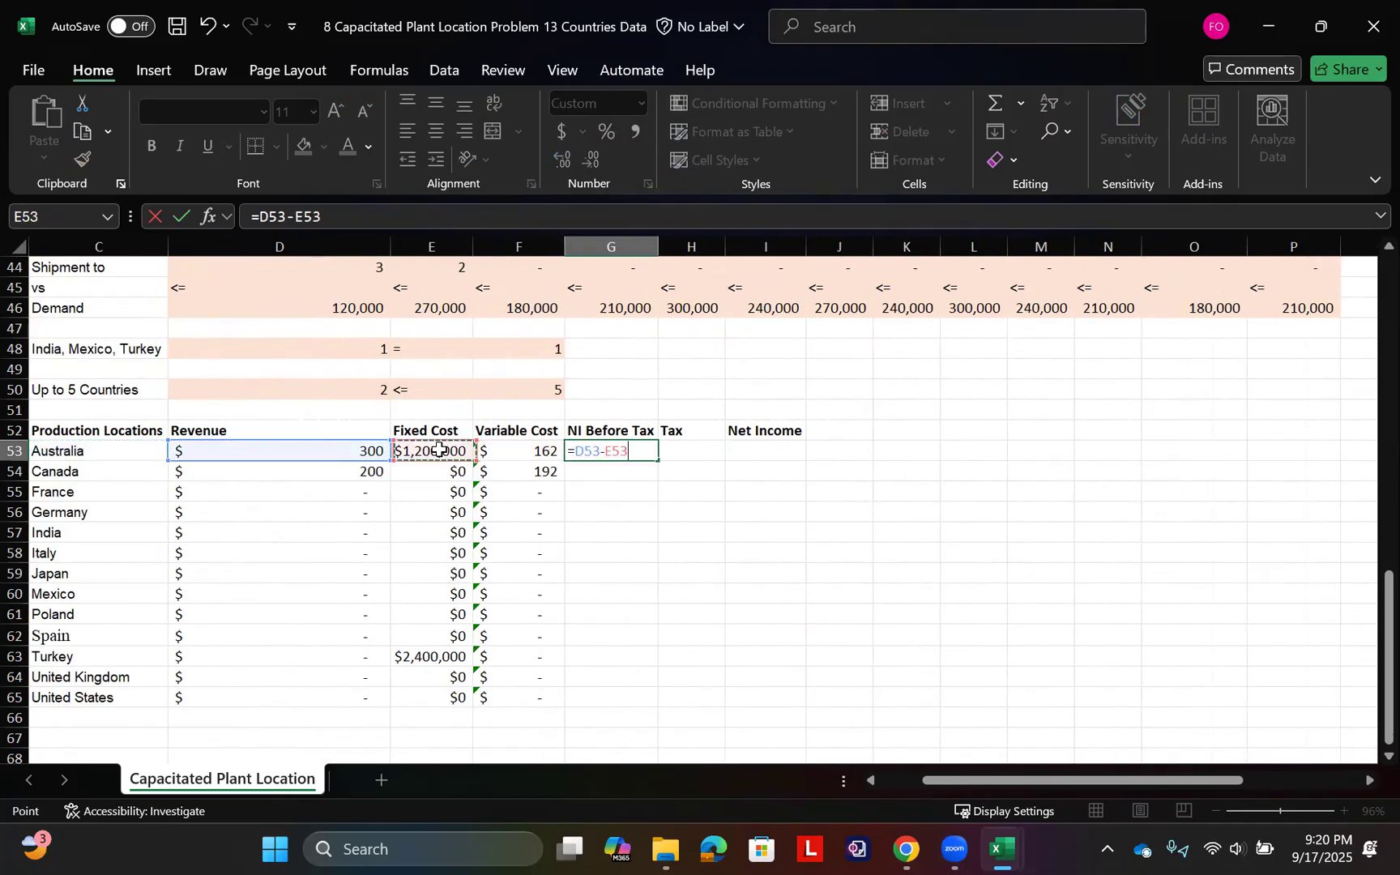
pyautogui.write('-')
pyautogui.press('Left')
pyautogui.press('Return')
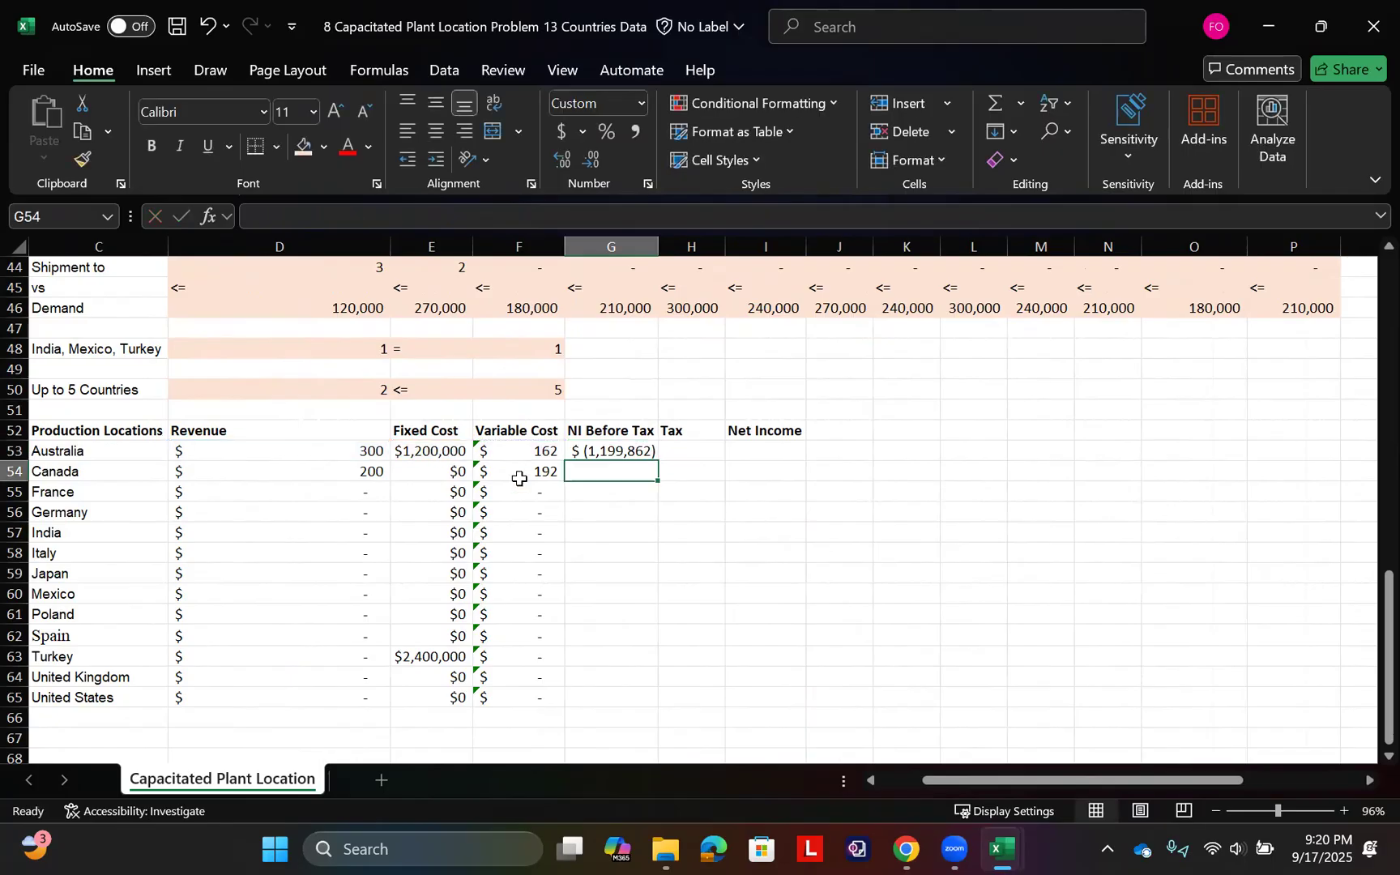
pyautogui.click(638, 450)
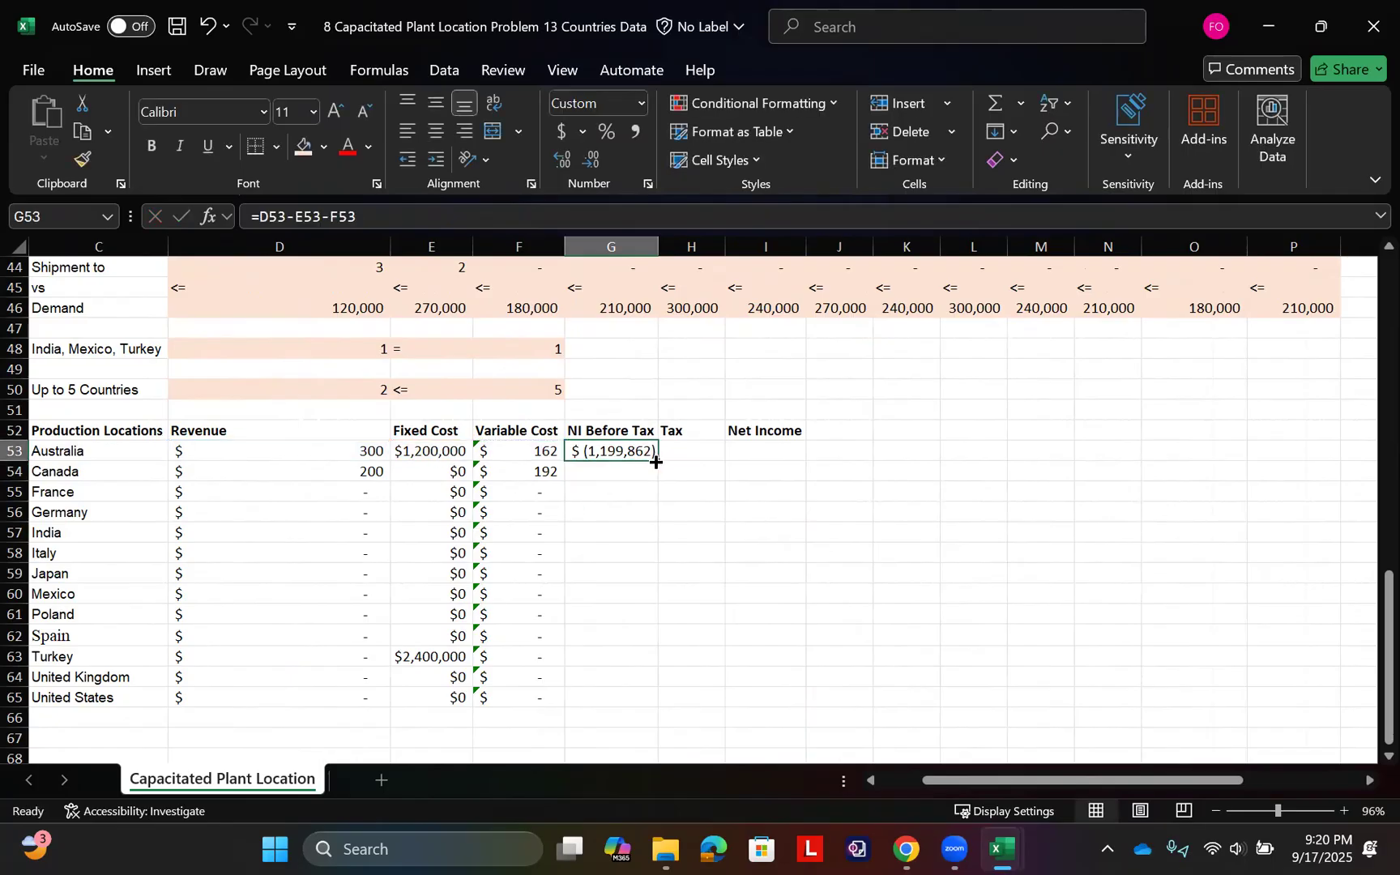
pyautogui.doubleClick(656, 462)
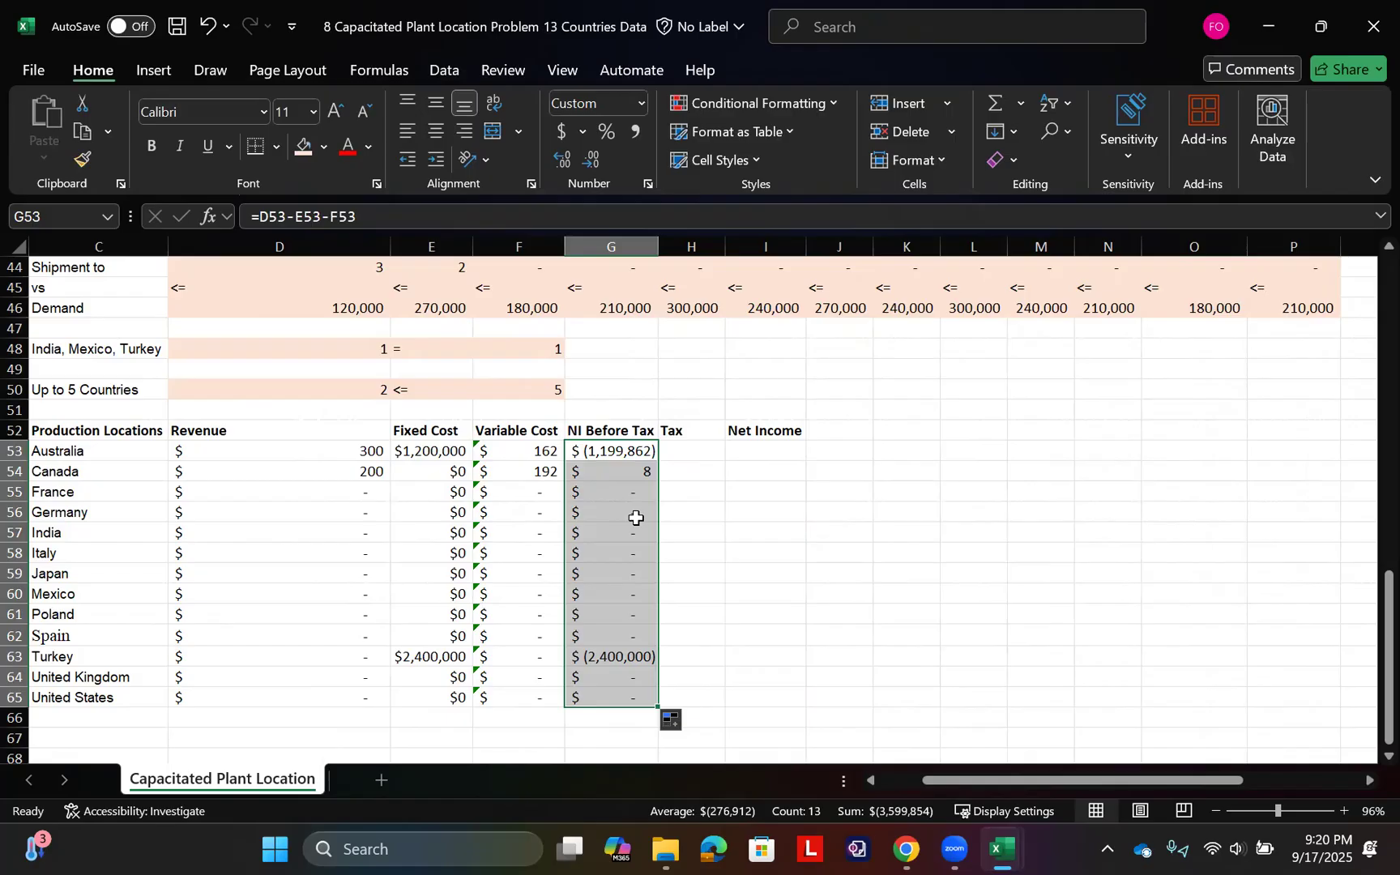
# Check Canada's revenue formula, then multiply Australia's revenue in D53 by its Open? cell, giving =$D$19*R31*Q31
pyautogui.click(332, 469)
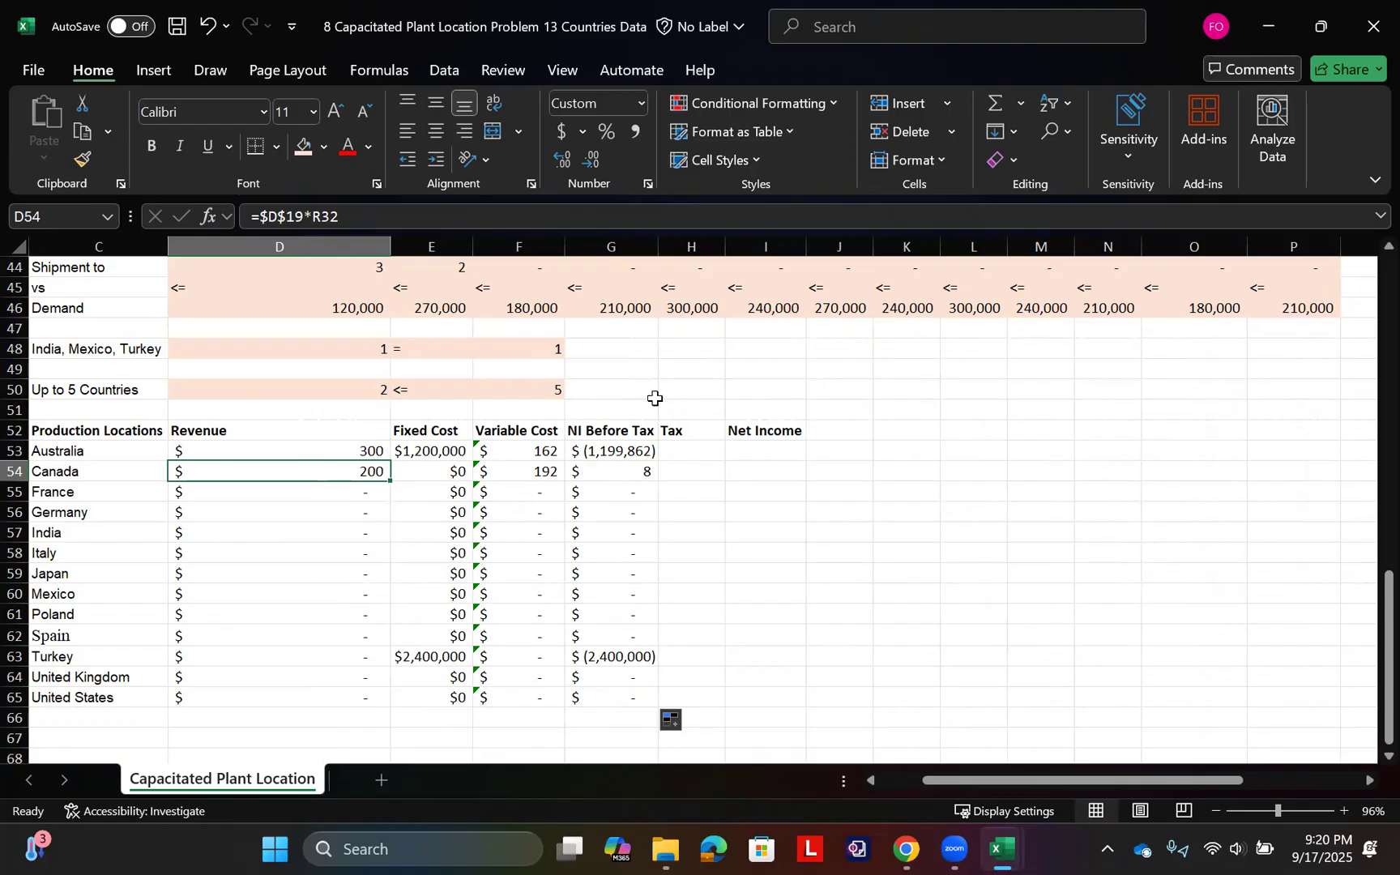
pyautogui.scroll(5, 653, 397)
pyautogui.hscroll(4, 653, 397)
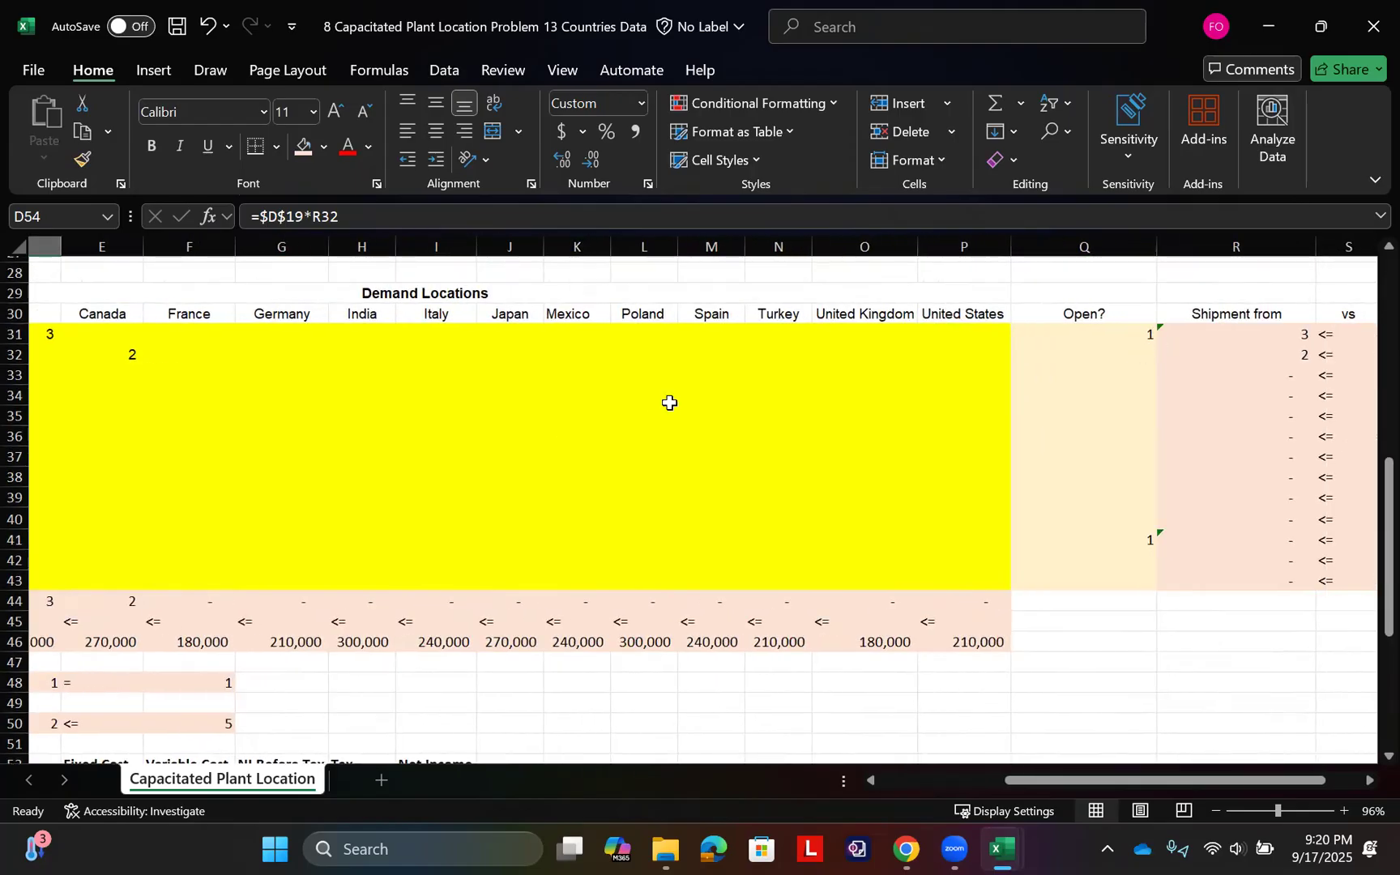
pyautogui.scroll(-1, 518, 646)
pyautogui.hscroll(-4, 518, 646)
pyautogui.scroll(-2, 509, 648)
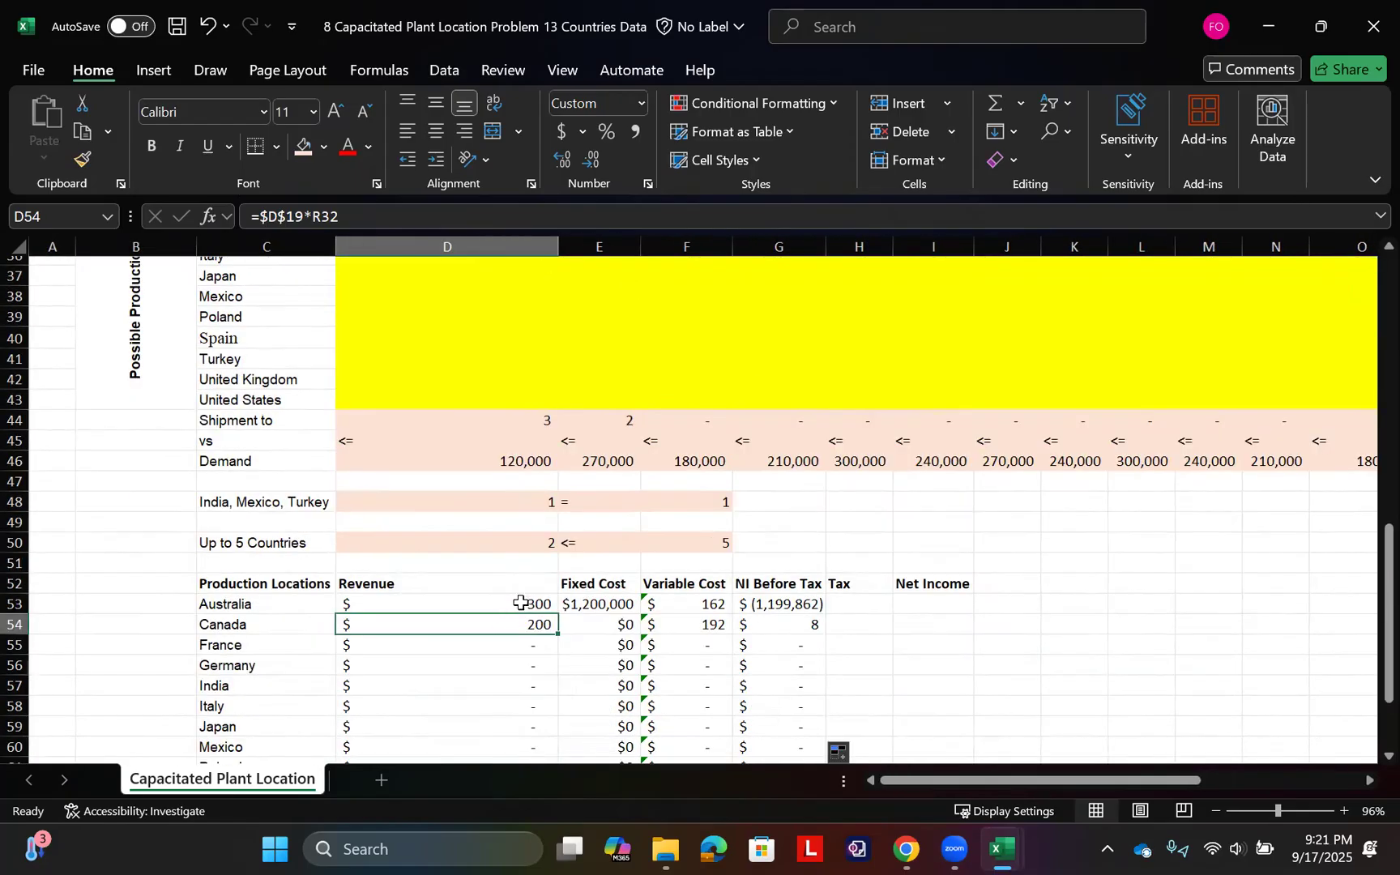
pyautogui.doubleClick(521, 603)
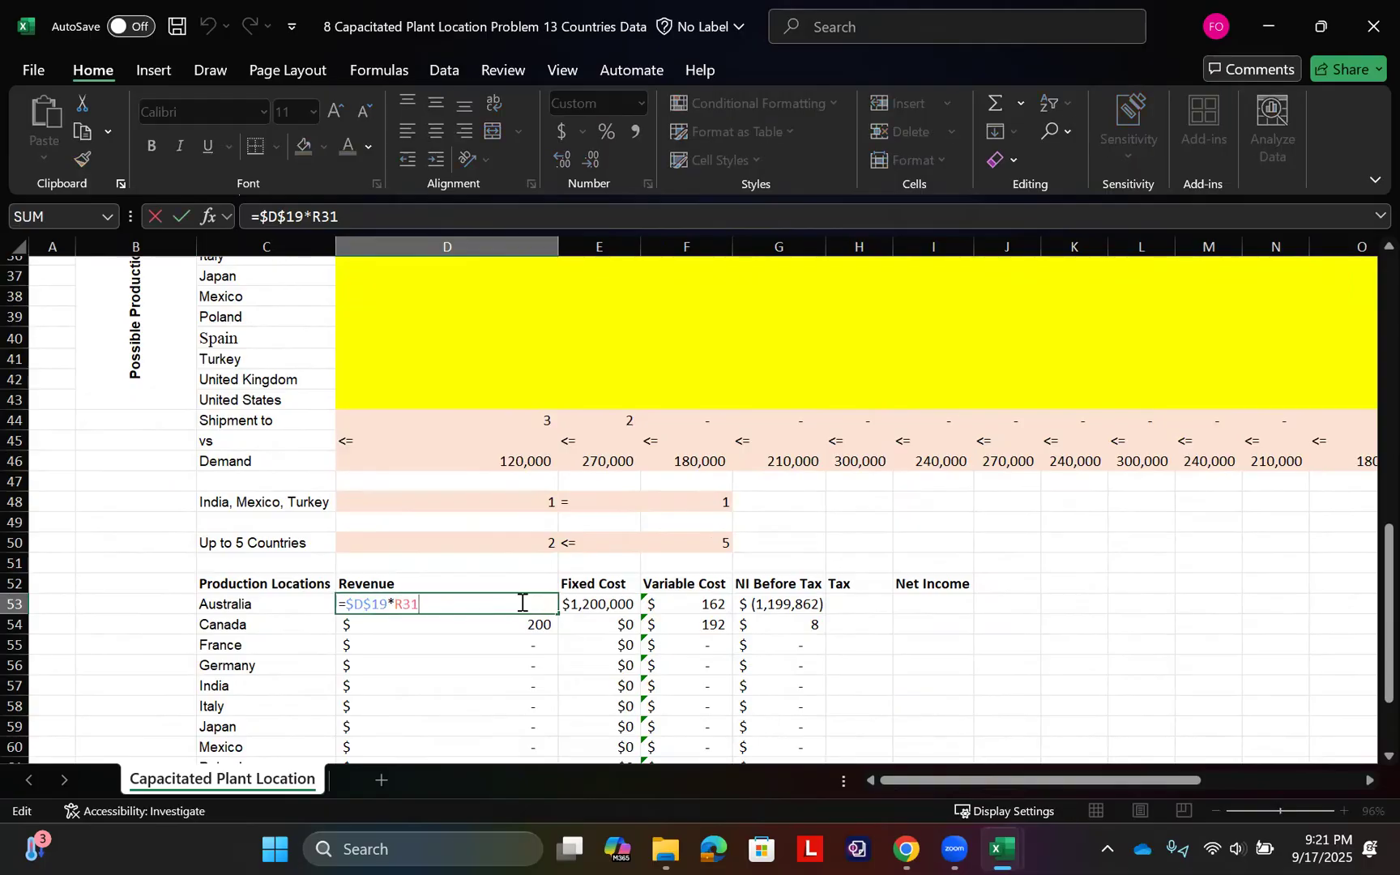
pyautogui.write('*')
pyautogui.scroll(1, 696, 570)
pyautogui.hscroll(1, 696, 571)
pyautogui.scroll(5, 696, 570)
pyautogui.hscroll(2, 697, 571)
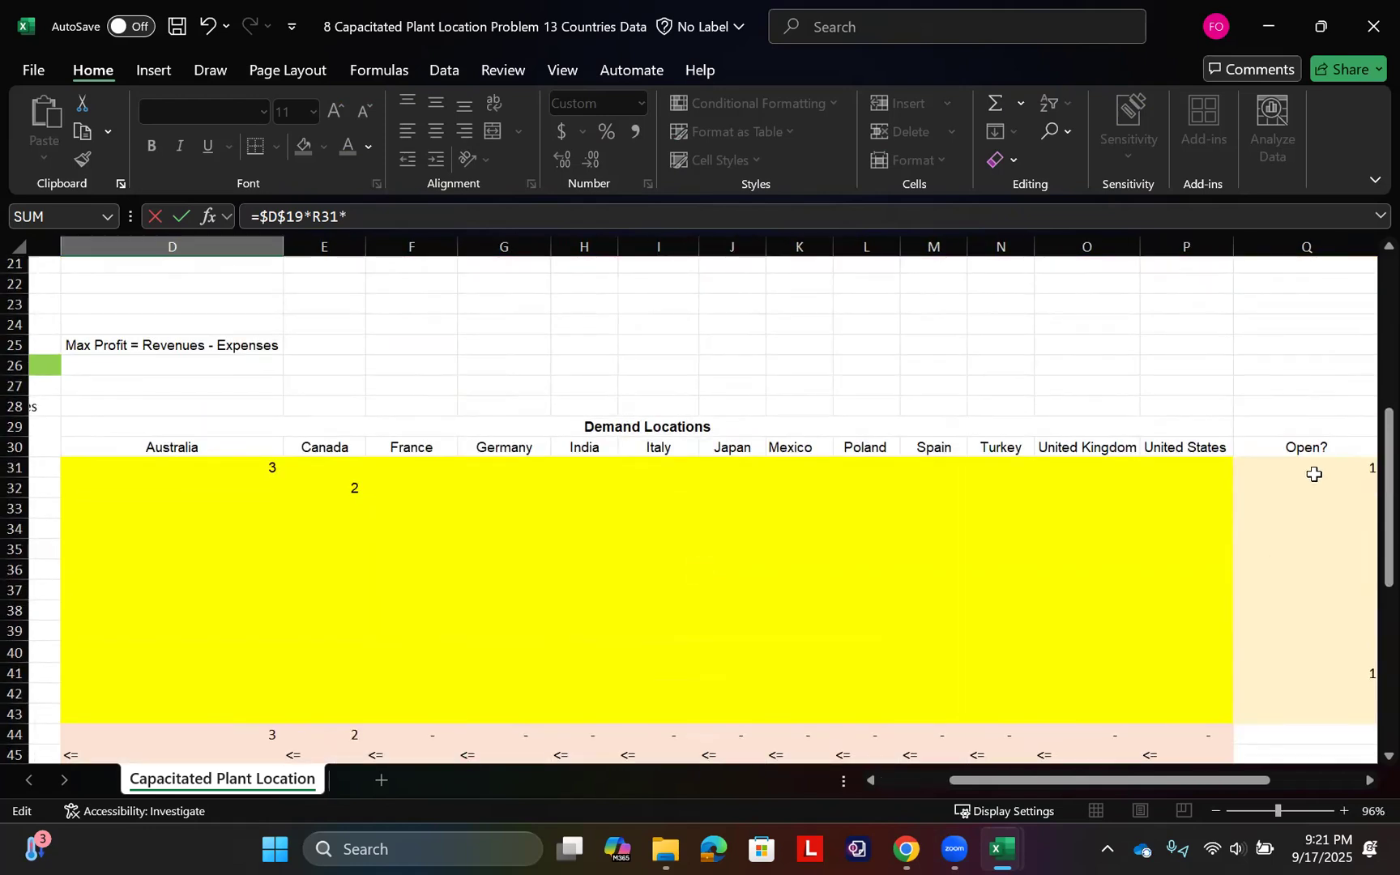
pyautogui.click(1306, 468)
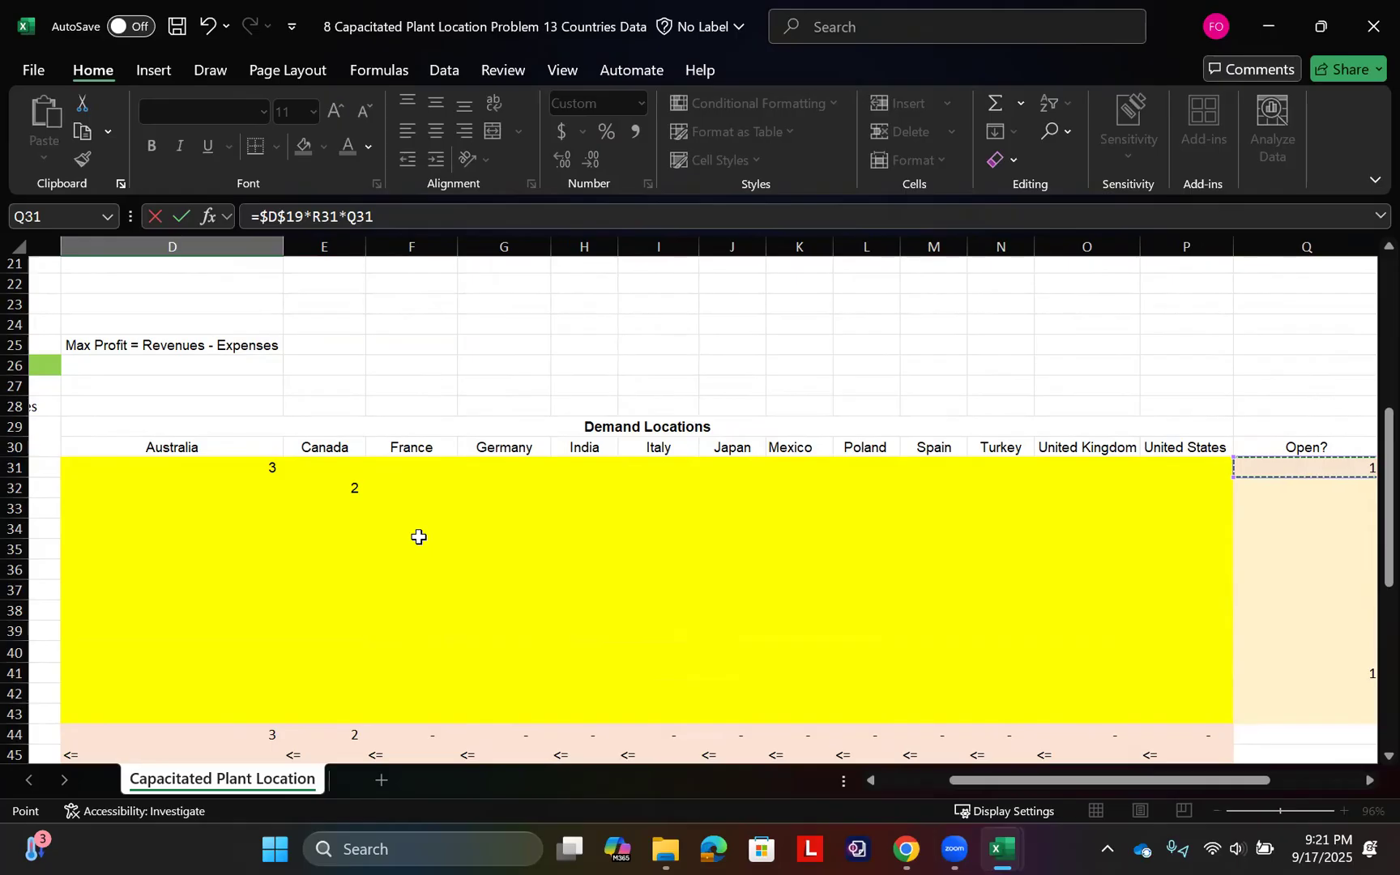
pyautogui.press('Return')
# Copy the revised revenue formula from D53 down to the United States in D65
pyautogui.click(271, 716)
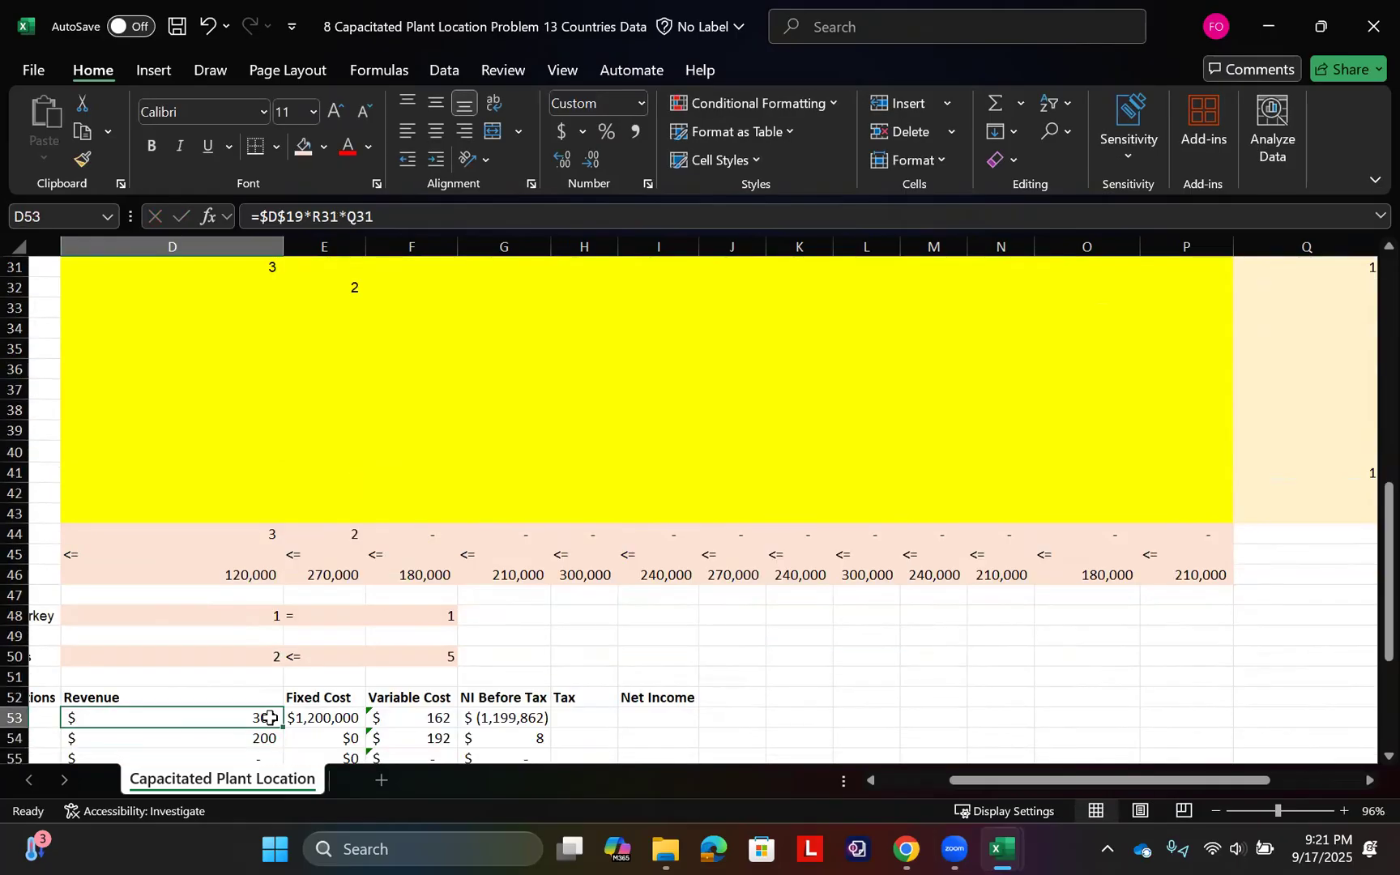
pyautogui.scroll(-3, 372, 571)
pyautogui.hscroll(-1, 372, 571)
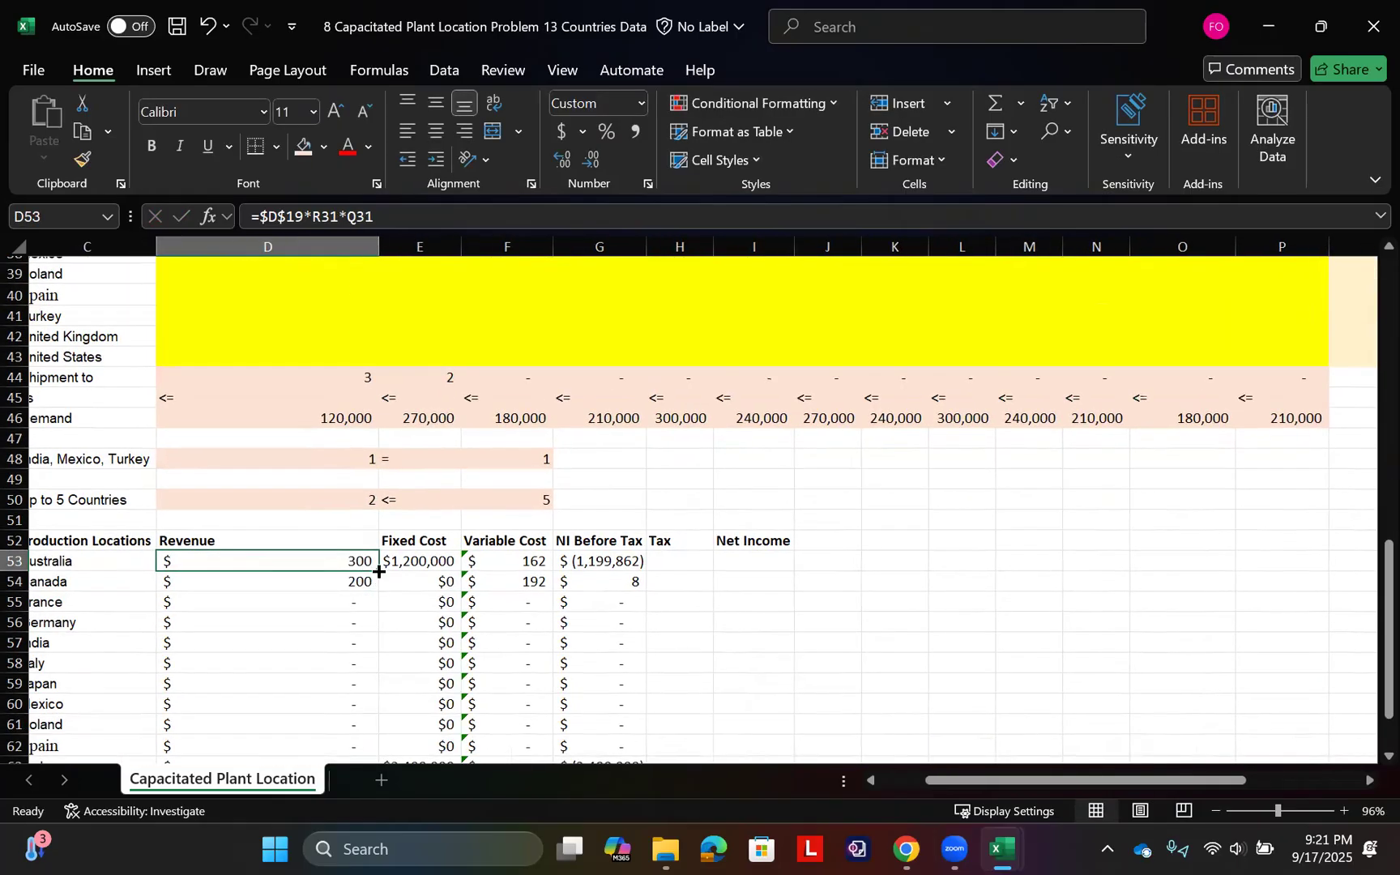
pyautogui.doubleClick(379, 571)
pyautogui.scroll(-4, 373, 637)
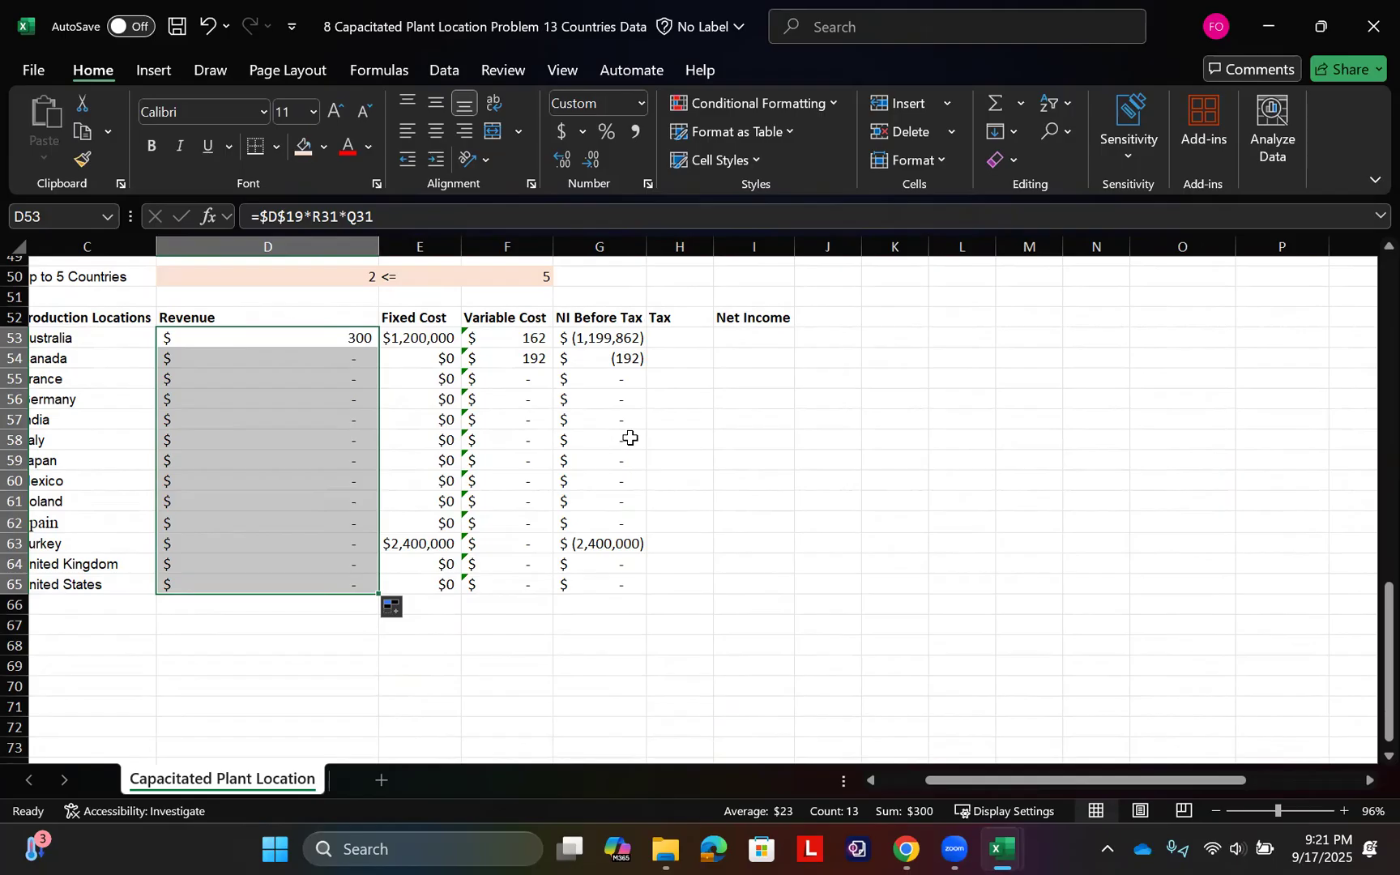
# Calculate Australia's tax in H53 as NI before tax times its tax rate, using =G53*S4
pyautogui.click(670, 338)
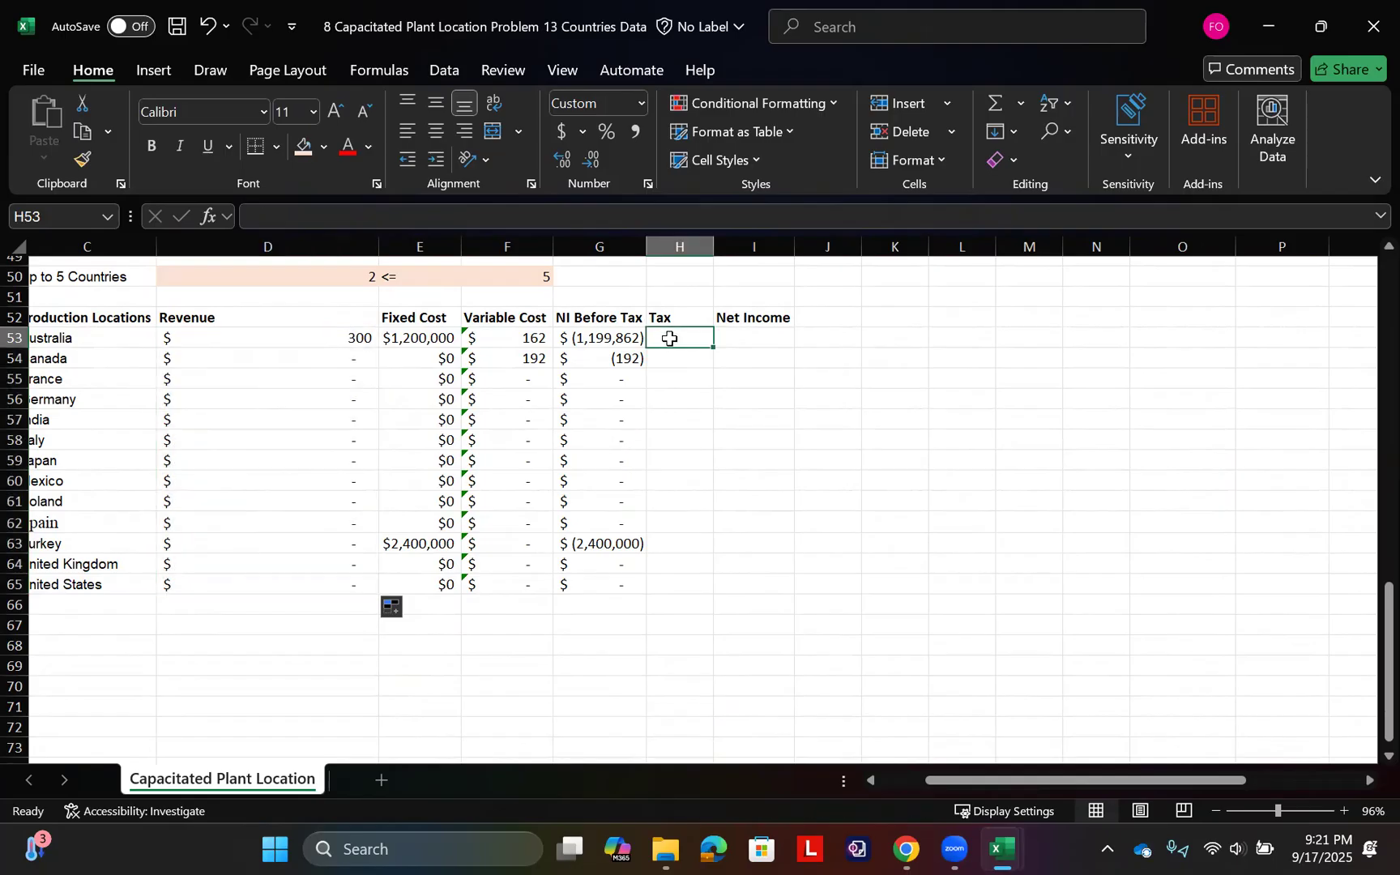
pyautogui.write('=')
pyautogui.press('Left')
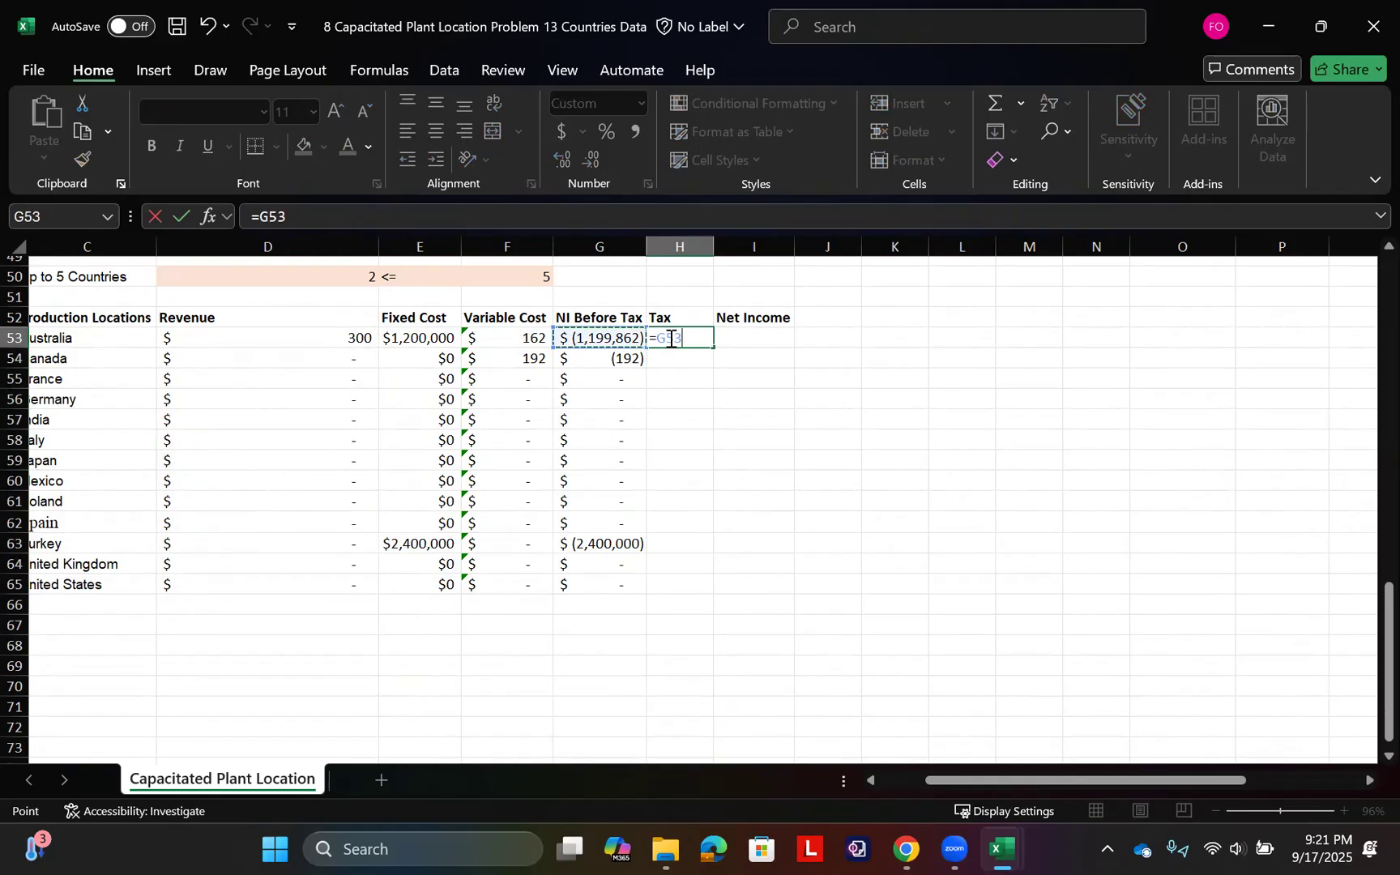
pyautogui.write('*')
pyautogui.scroll(13, 666, 335)
pyautogui.scroll(3, 928, 438)
pyautogui.hscroll(2, 929, 438)
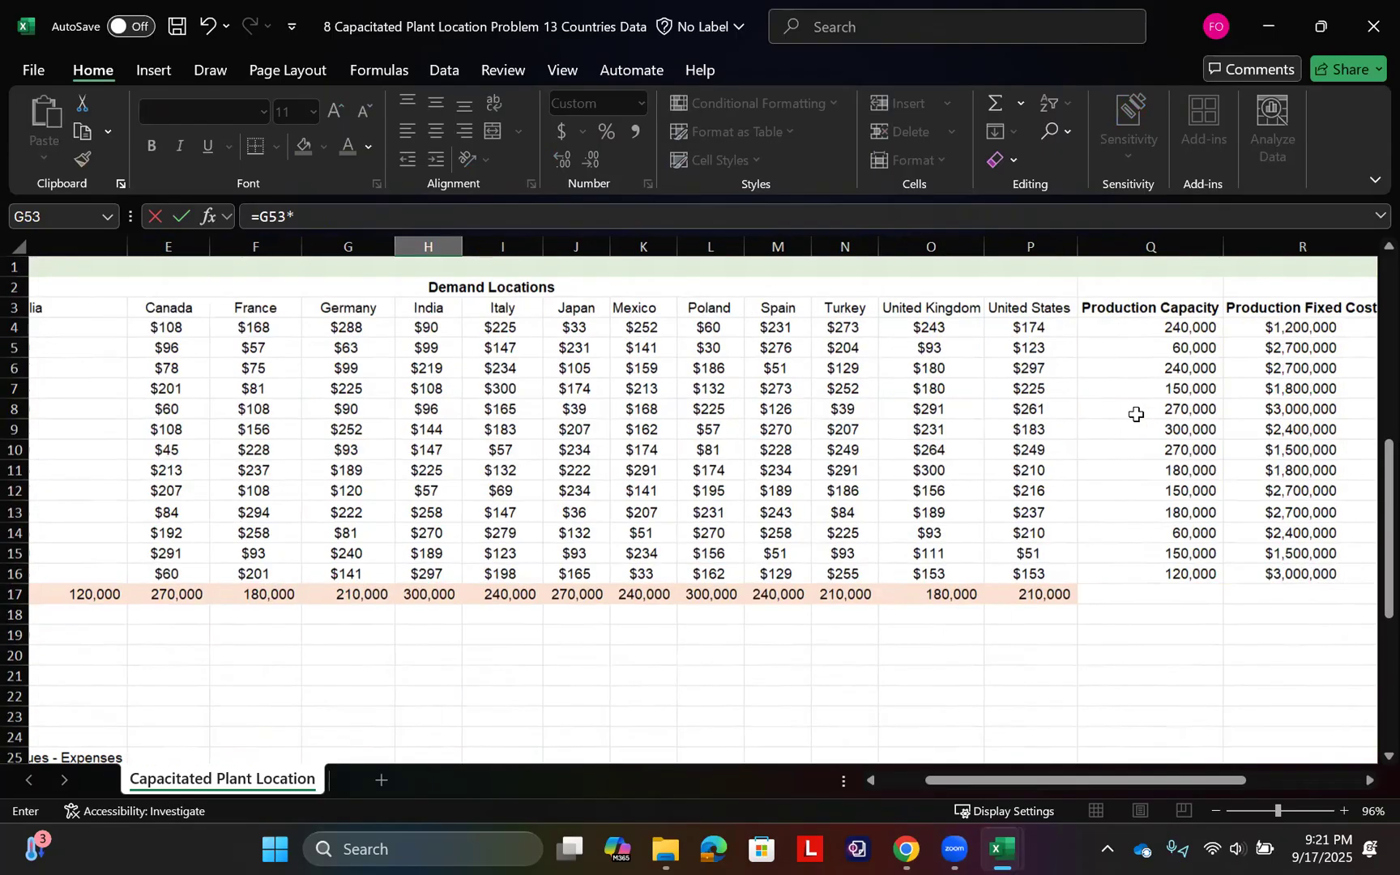
pyautogui.hscroll(3, 1136, 414)
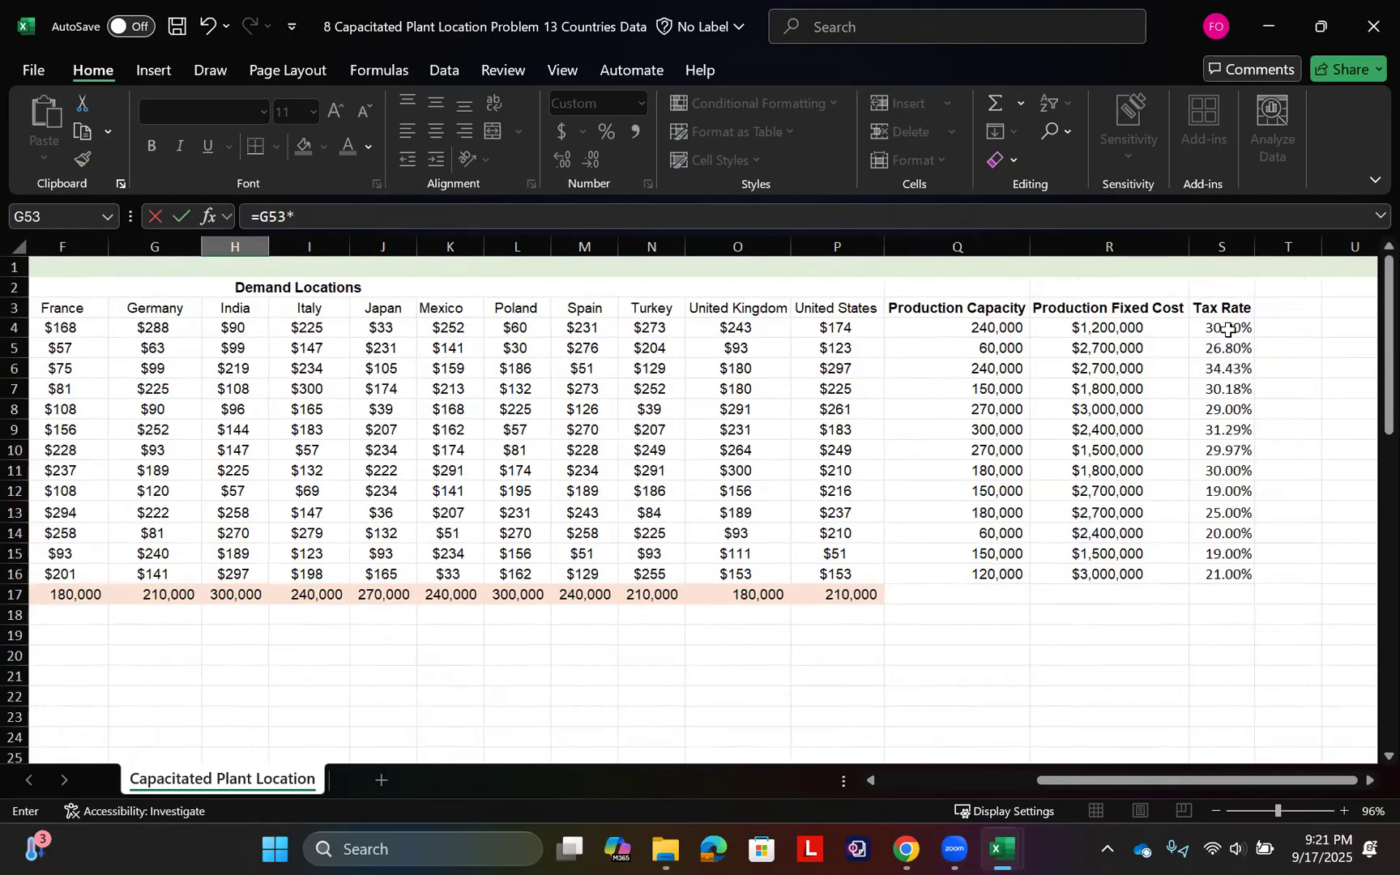
pyautogui.click(1228, 330)
pyautogui.press('Return')
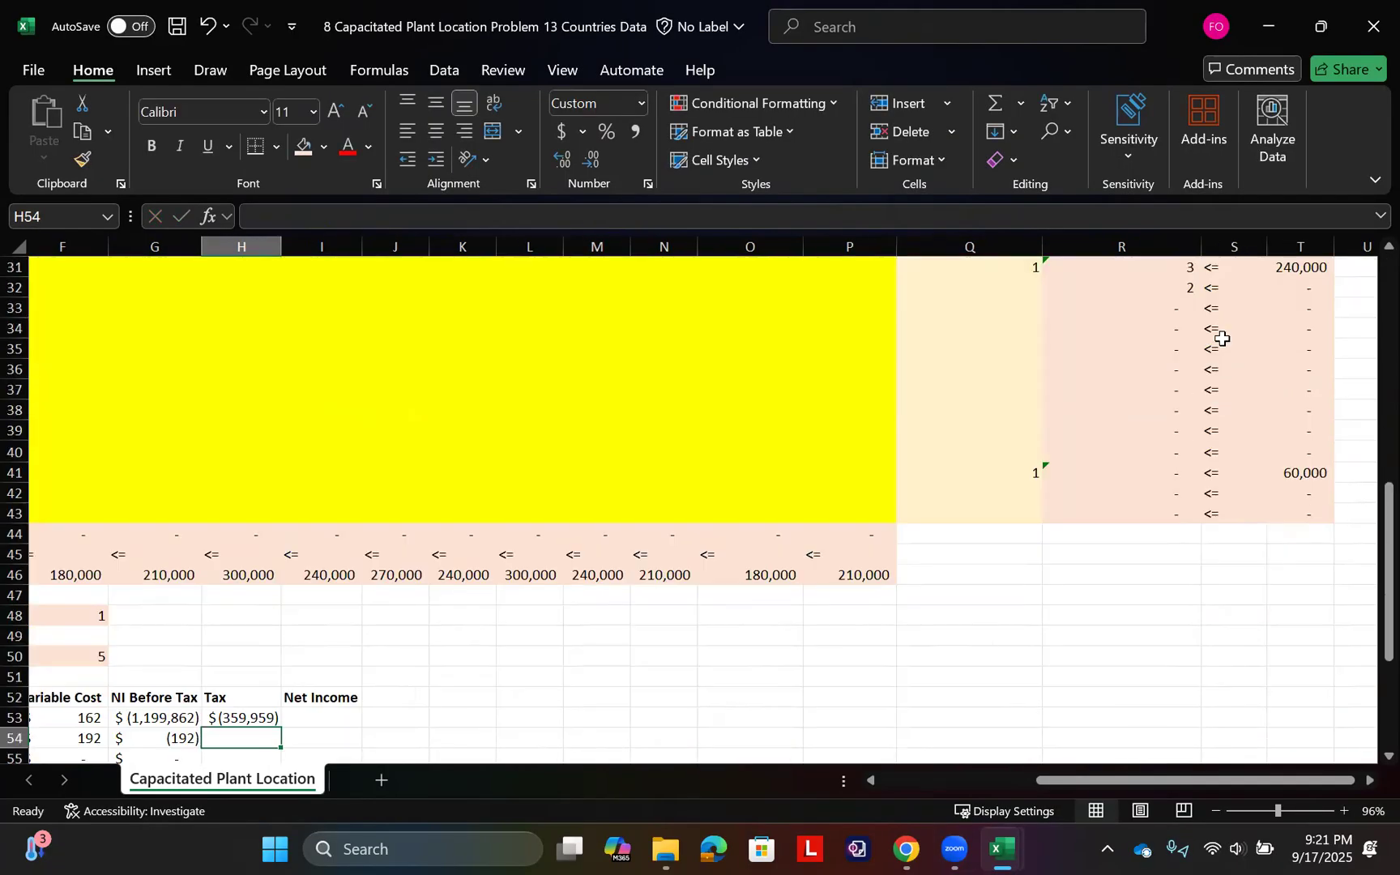
# Copy the tax formula from H53 down to the United States in H65
pyautogui.click(256, 717)
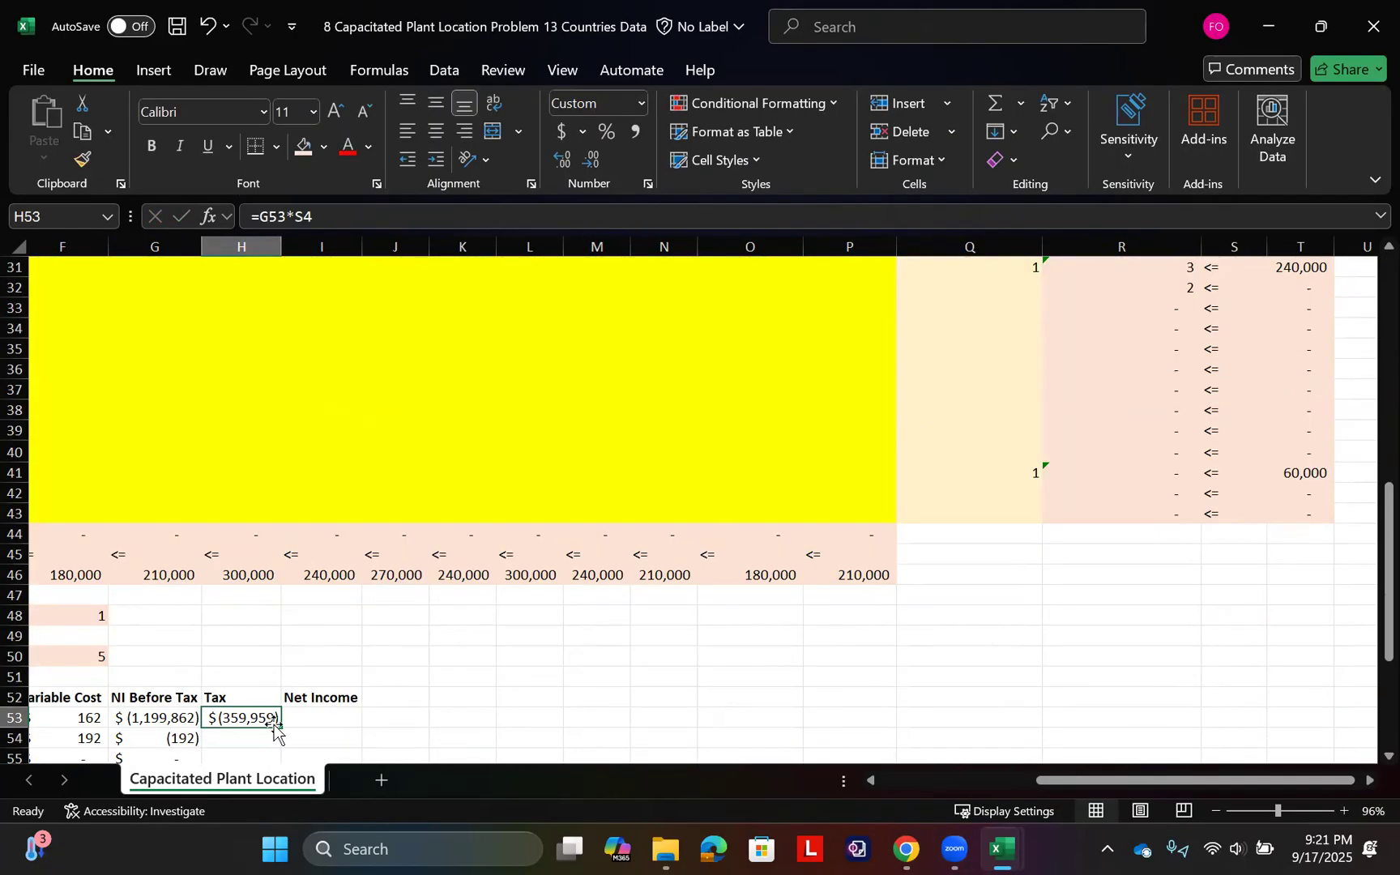
pyautogui.moveTo(279, 728); pyautogui.dragTo(280, 729)
pyautogui.doubleClick(280, 729)
pyautogui.scroll(-5, 278, 729)
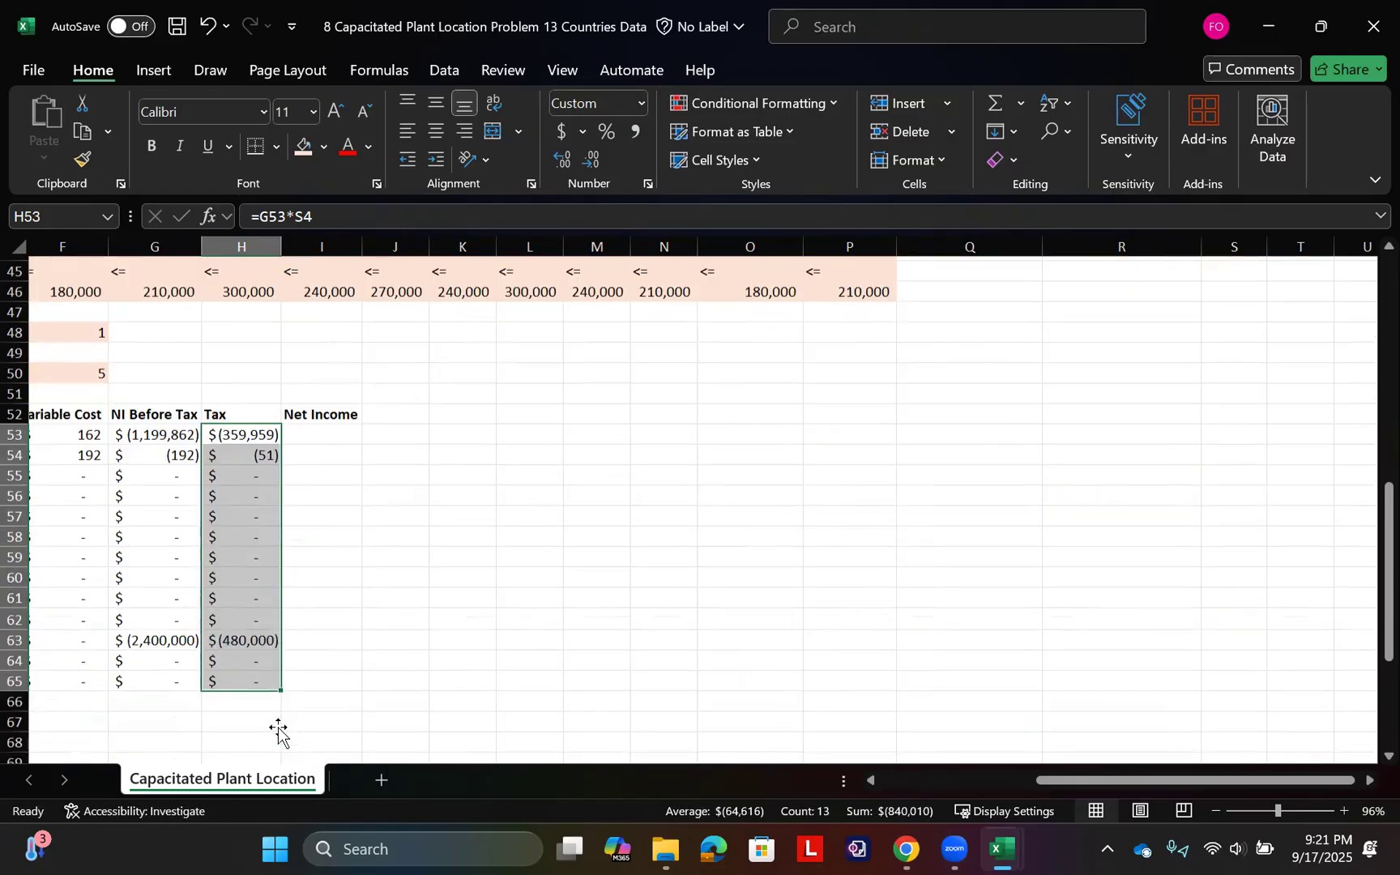
pyautogui.hscroll(-3, 300, 594)
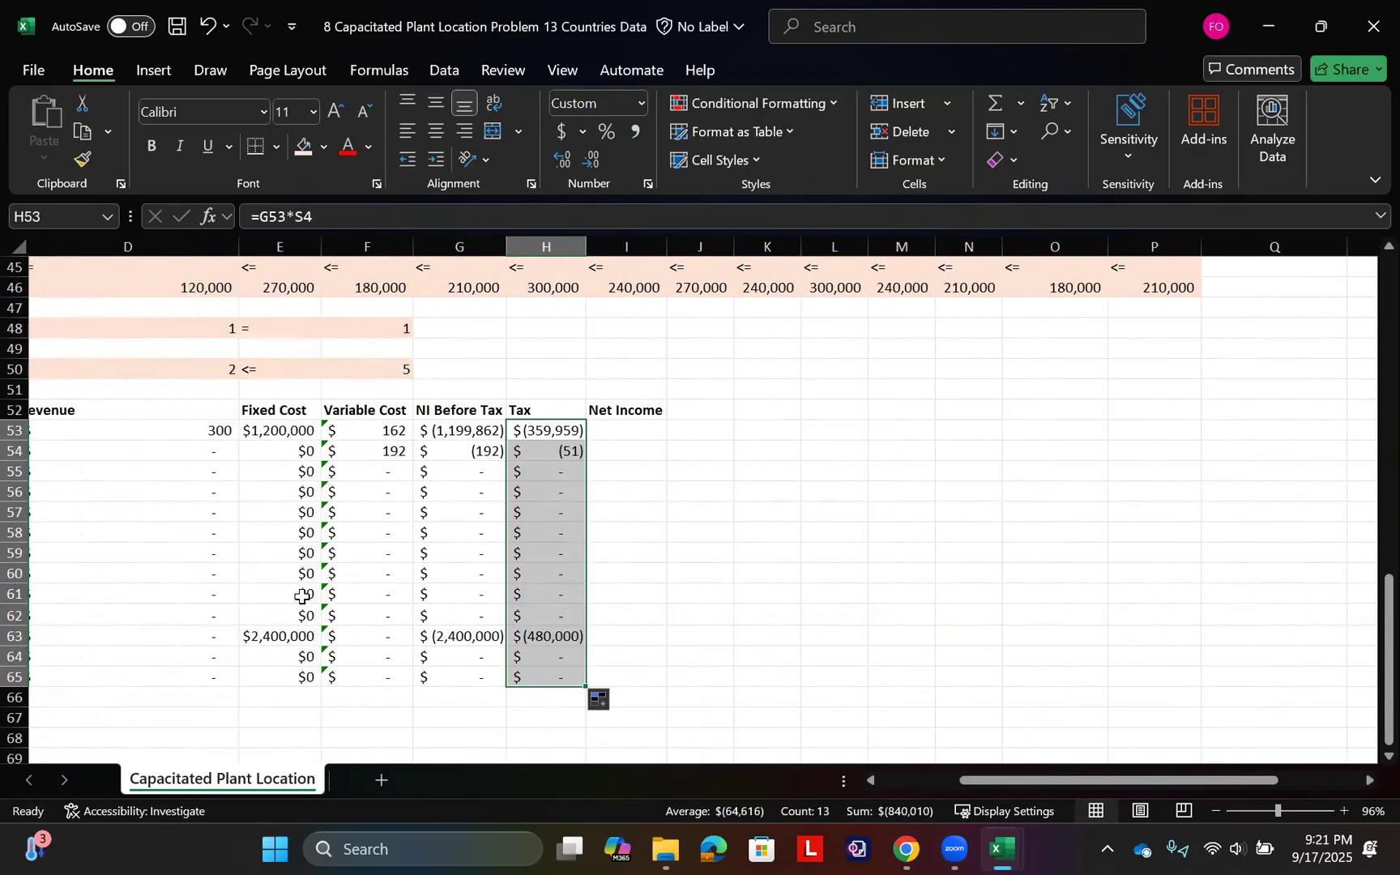
# Multiply Australia's variable cost in F53 by its Open? cell, giving =SUMPRODUCT(D31:P31,D4:P4)*Q31
pyautogui.doubleClick(371, 430)
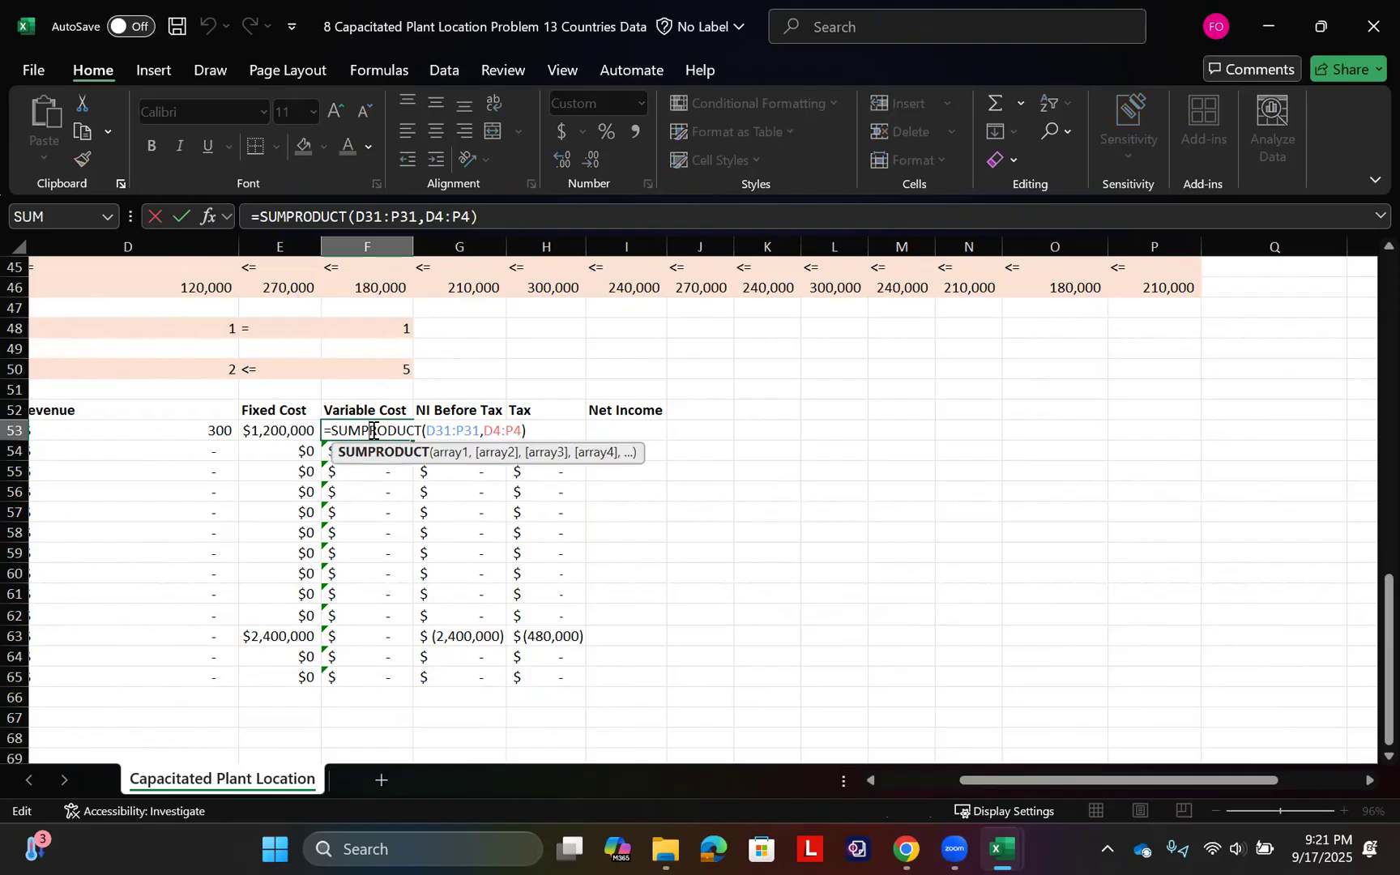
pyautogui.click(527, 430)
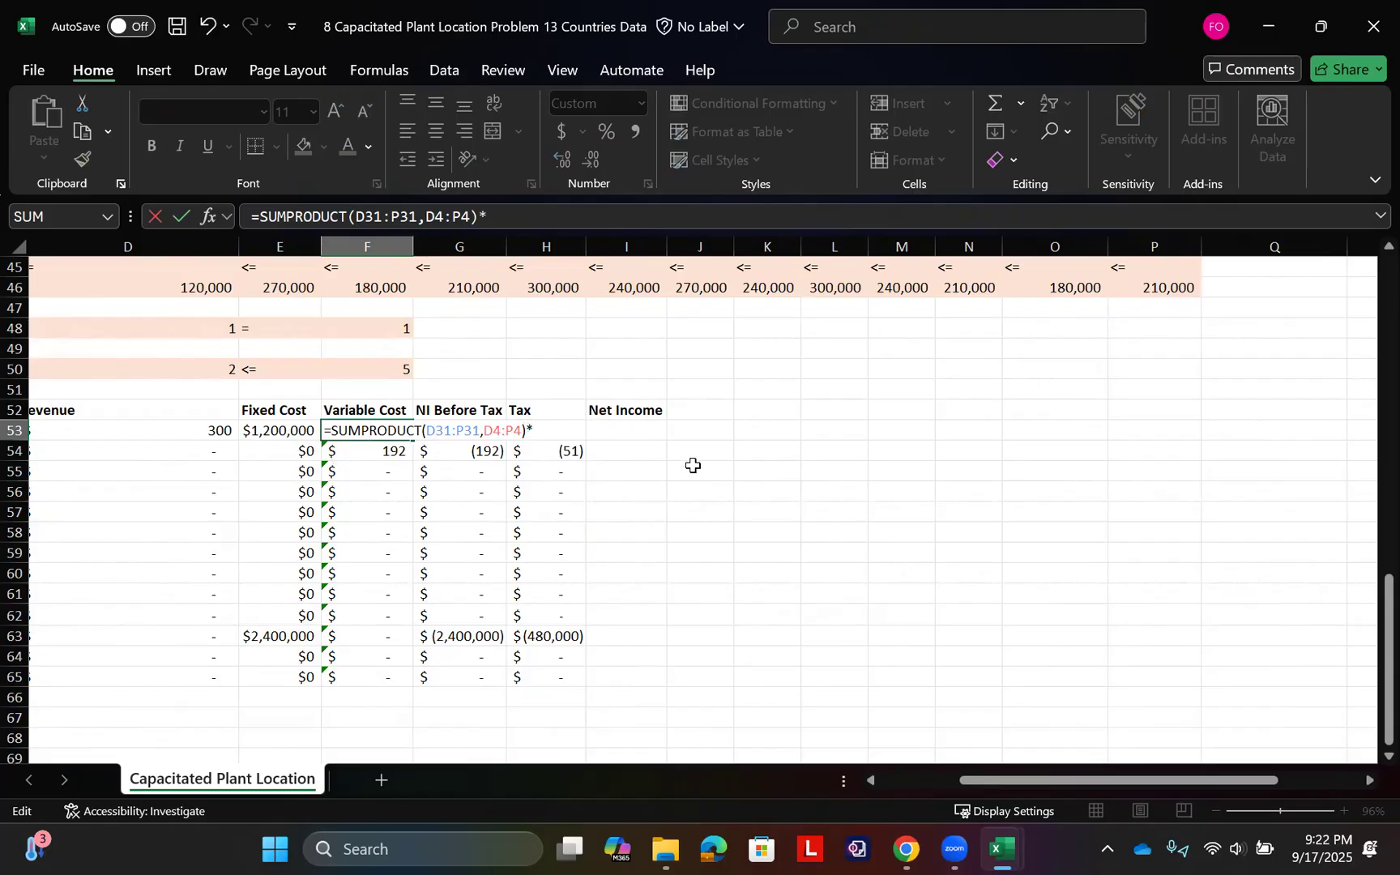
pyautogui.scroll(6, 704, 461)
pyautogui.hscroll(3, 705, 461)
pyautogui.click(890, 370)
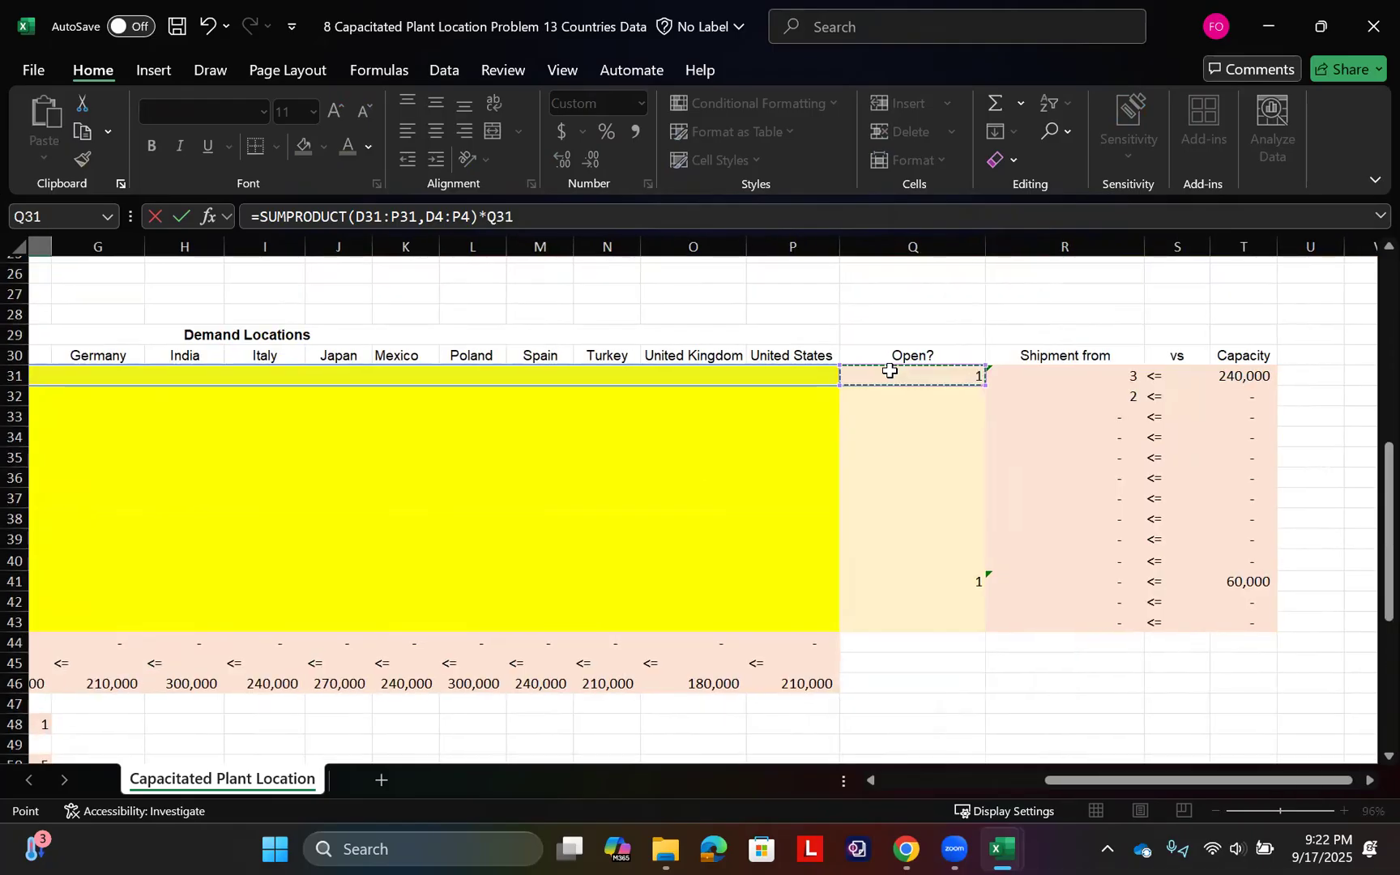
pyautogui.press('Return')
pyautogui.scroll(-3, 888, 368)
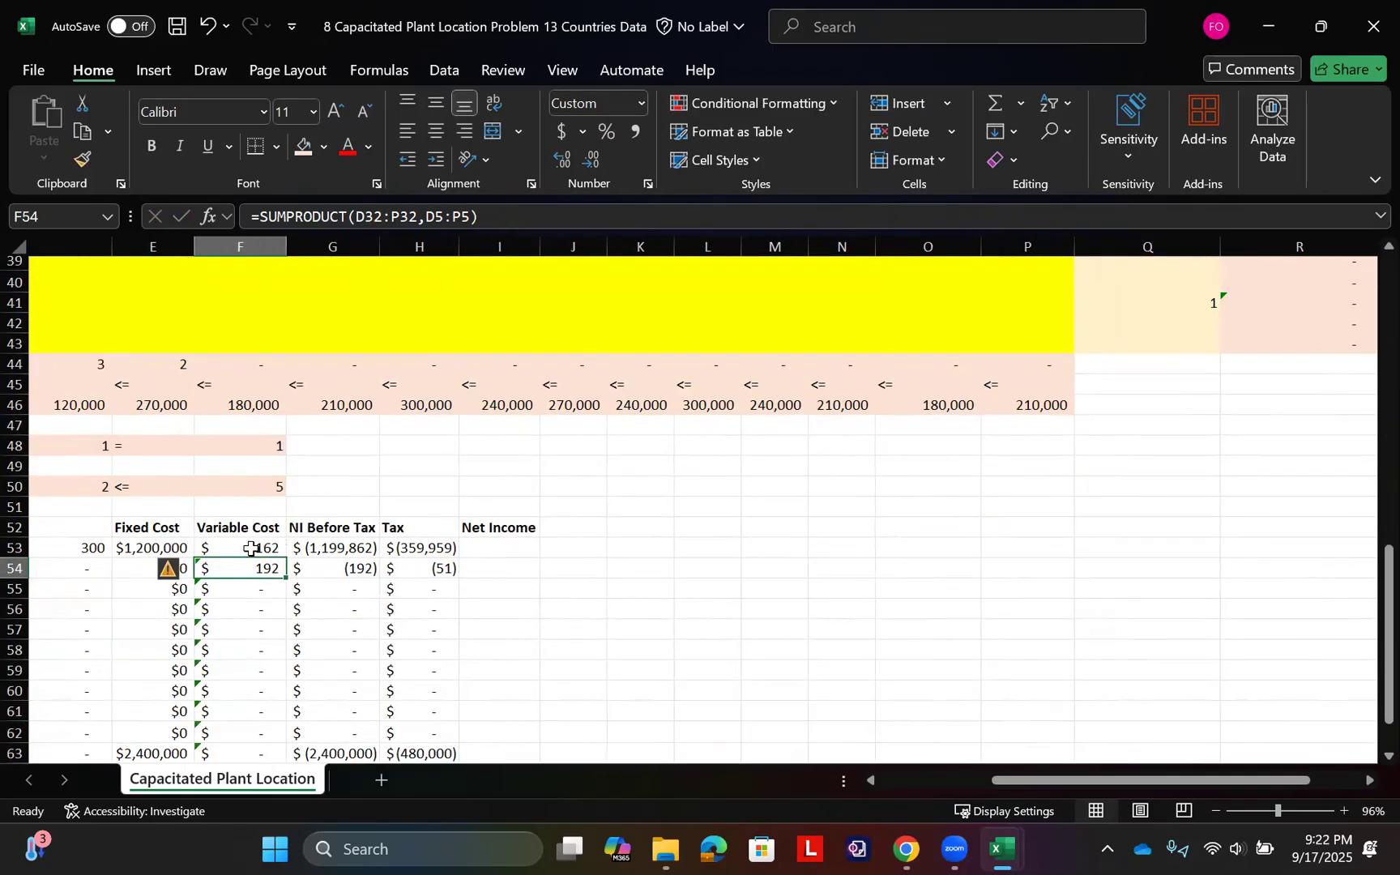
# Copy the Open?-dependent variable cost formula from F53 down through F65
pyautogui.click(260, 548)
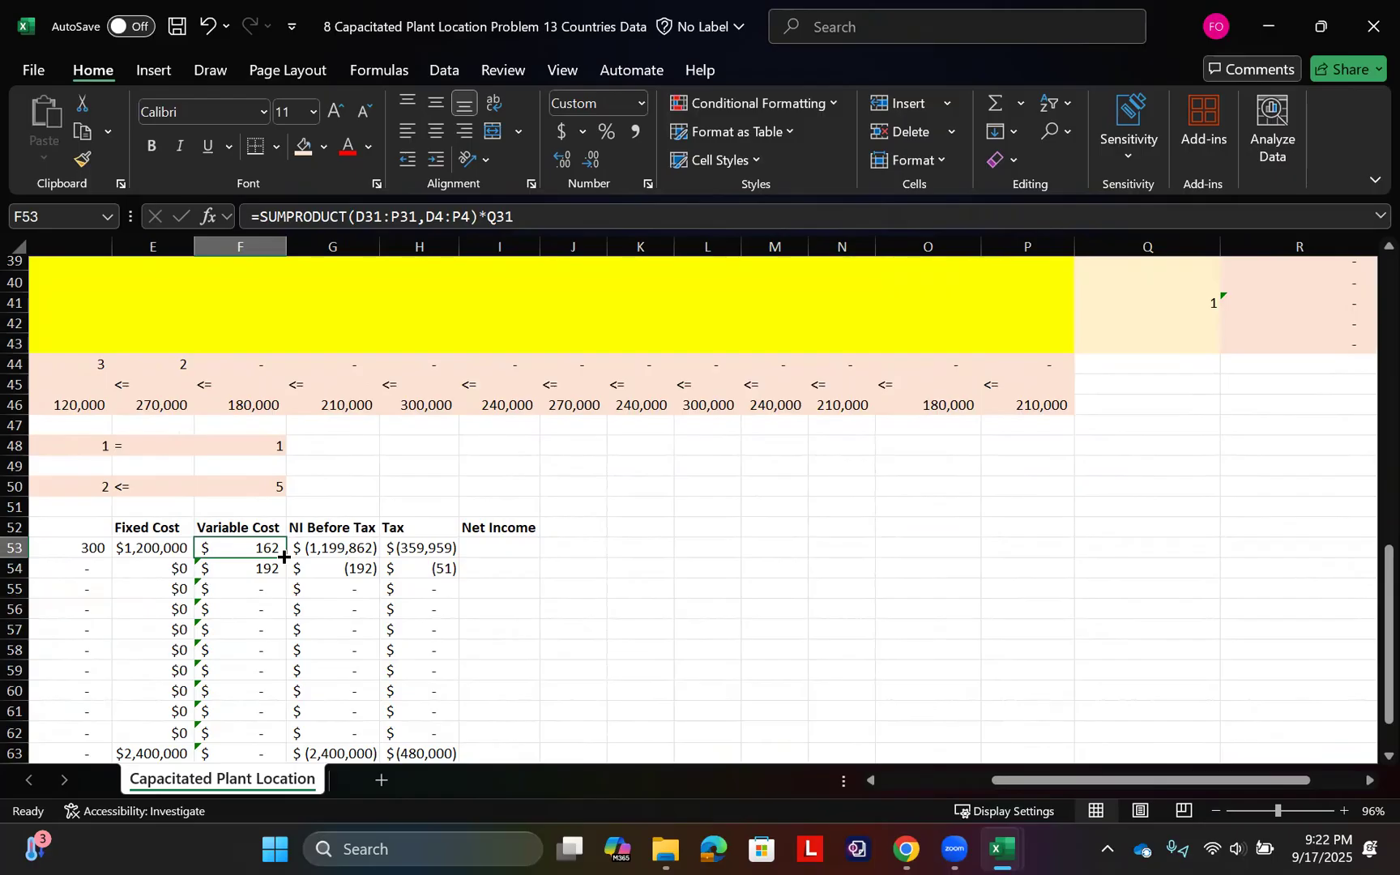
pyautogui.doubleClick(282, 557)
pyautogui.scroll(-3, 298, 590)
pyautogui.hscroll(-1, 297, 591)
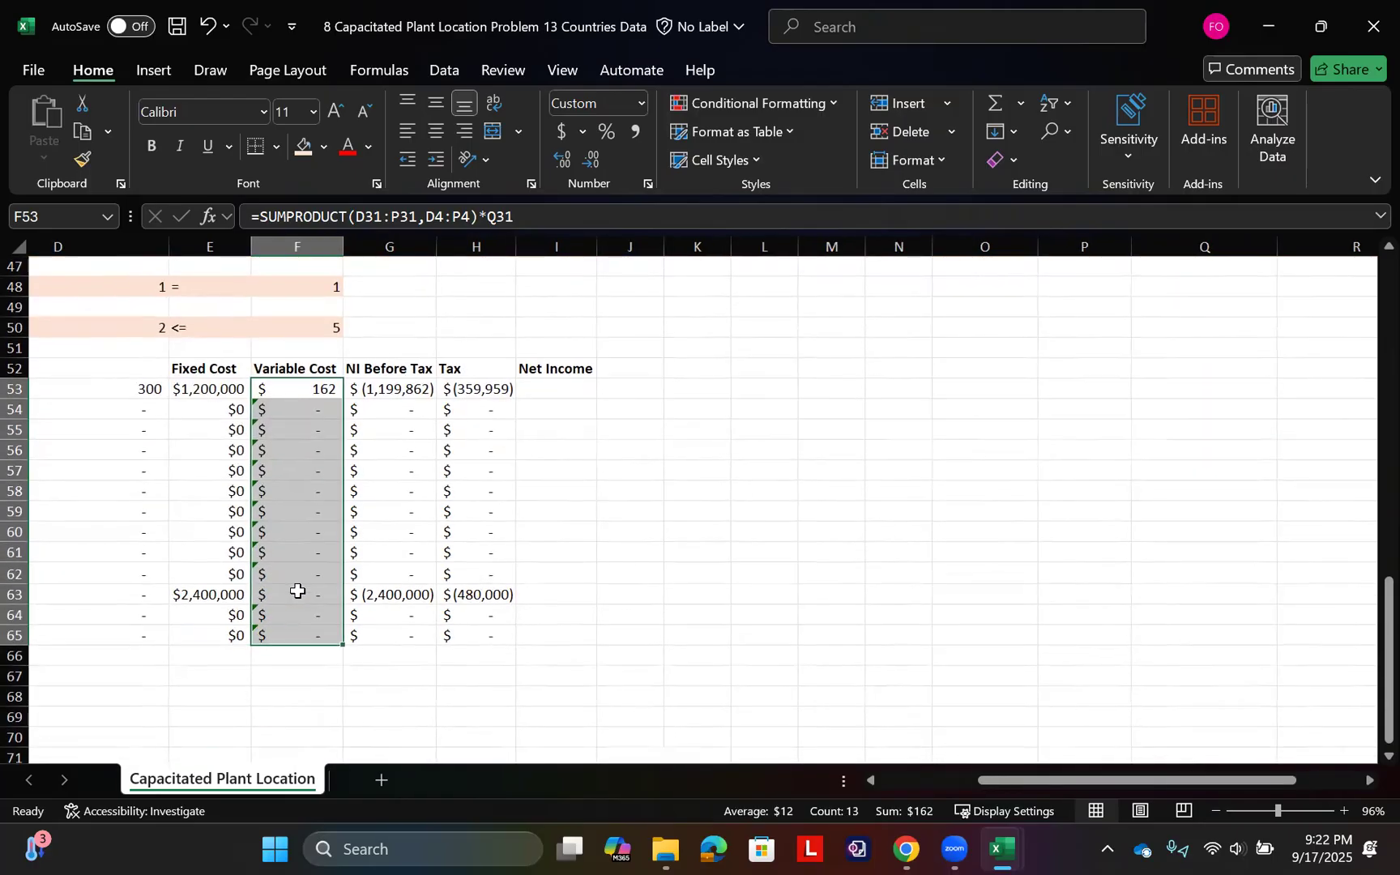
pyautogui.hscroll(-1, 241, 490)
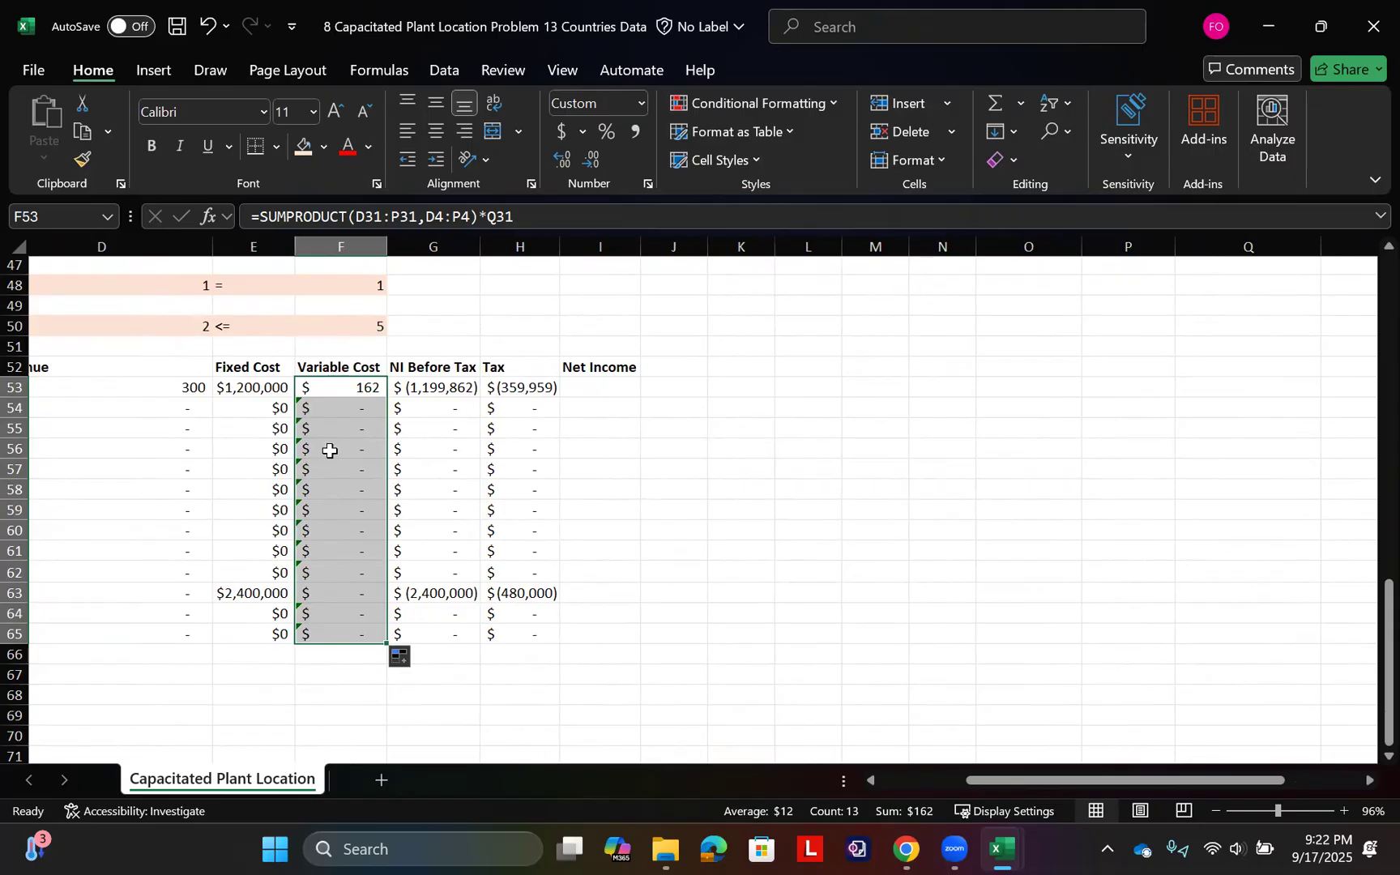
# Calculate Australia's net income in I53 as NI before tax minus tax, using =G53-H53
pyautogui.click(580, 391)
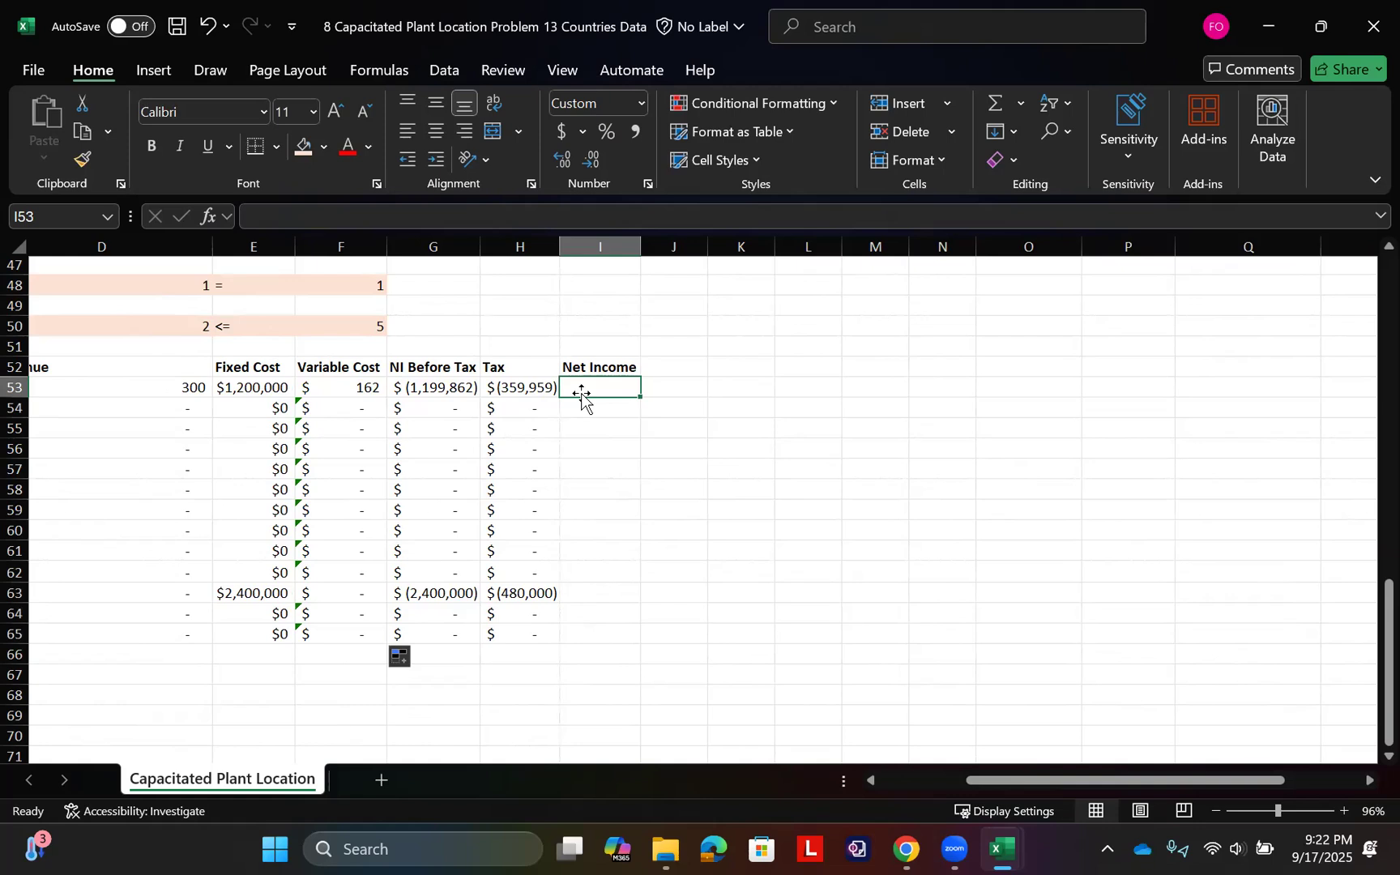
pyautogui.write('=')
pyautogui.press('Left')
pyautogui.press('Left')
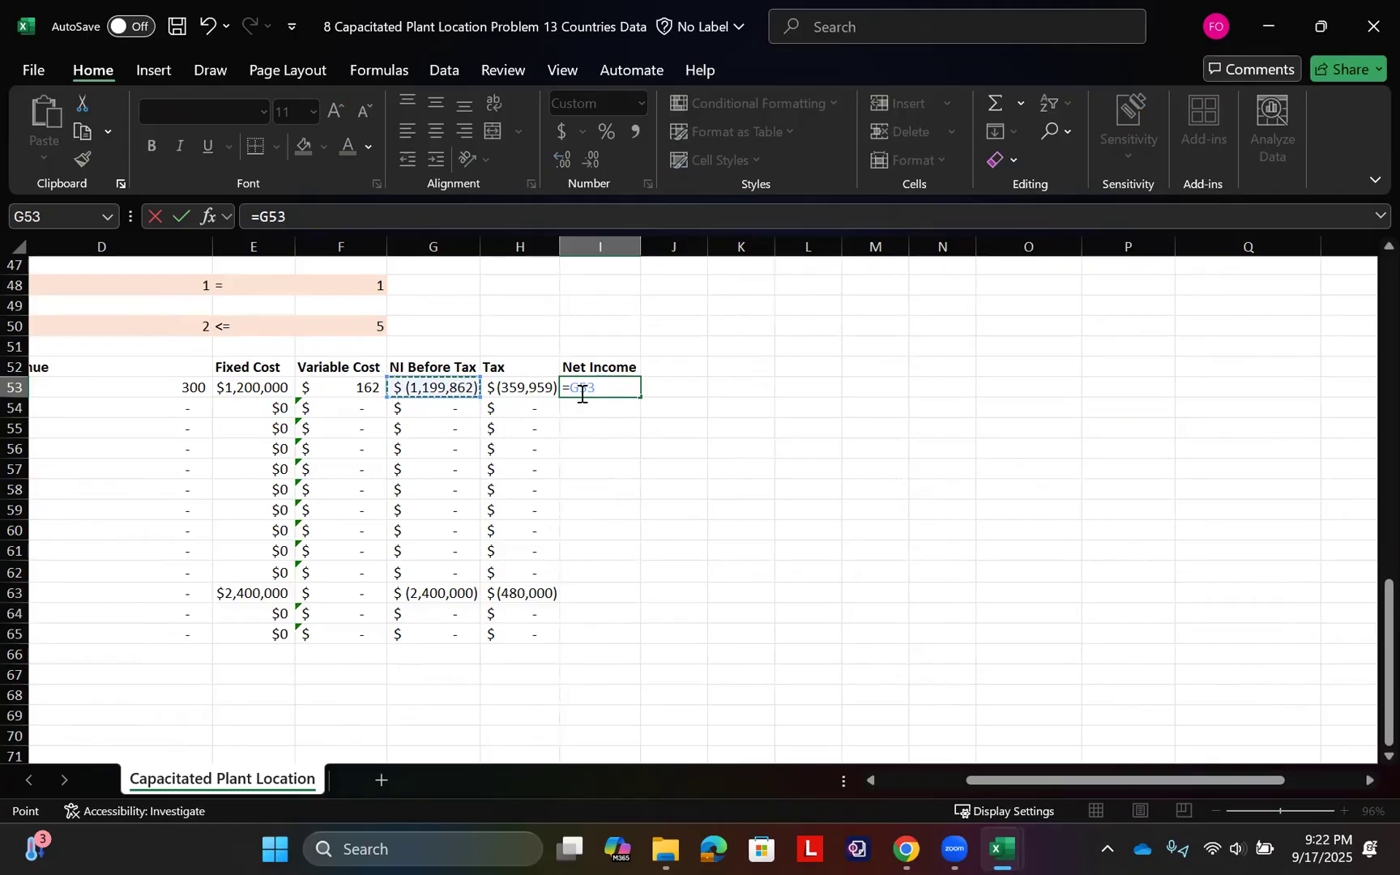
pyautogui.write('-')
pyautogui.press('Left')
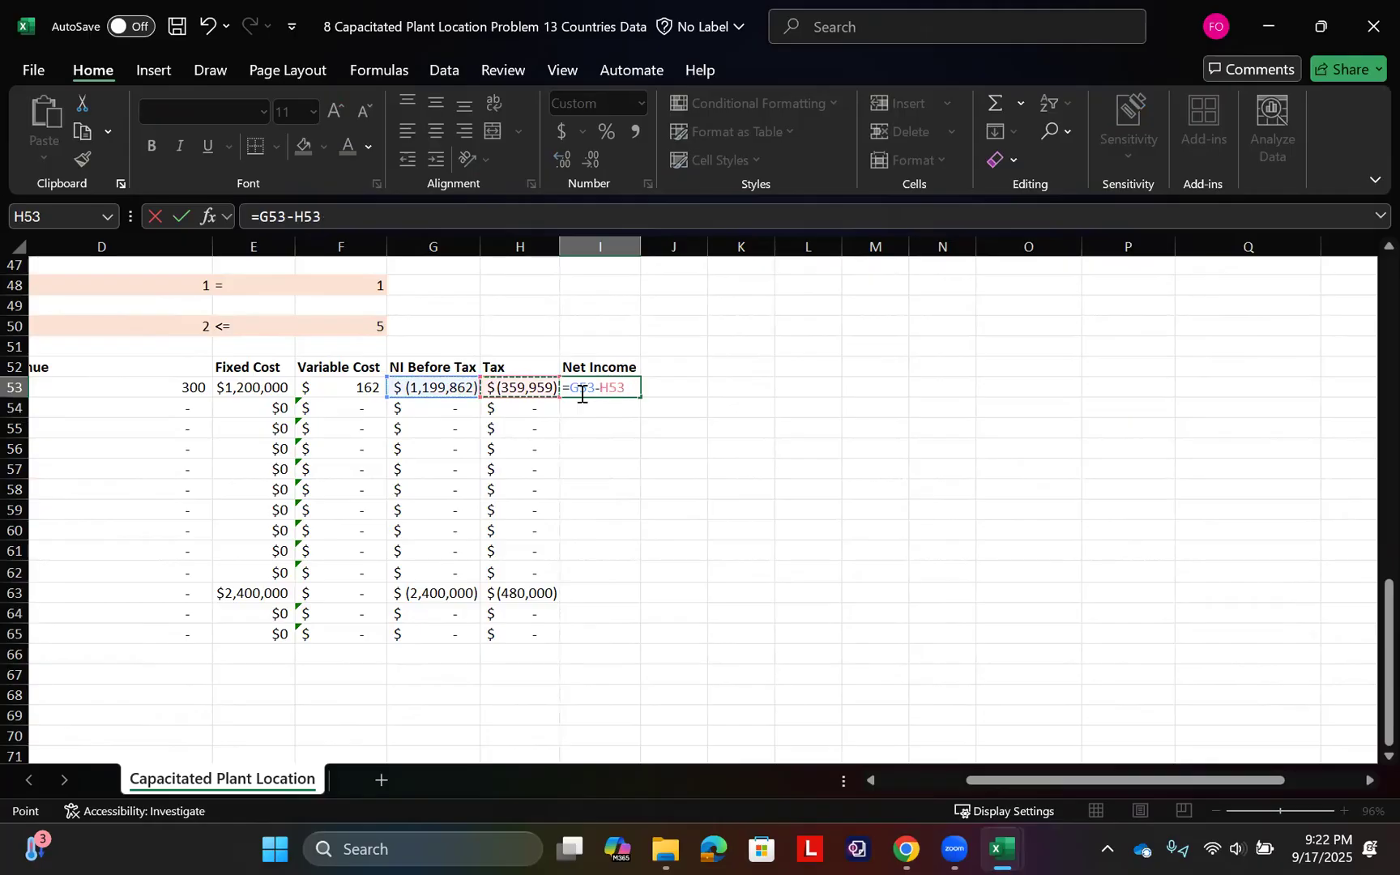
pyautogui.hotkey('ctrl', 'Return')
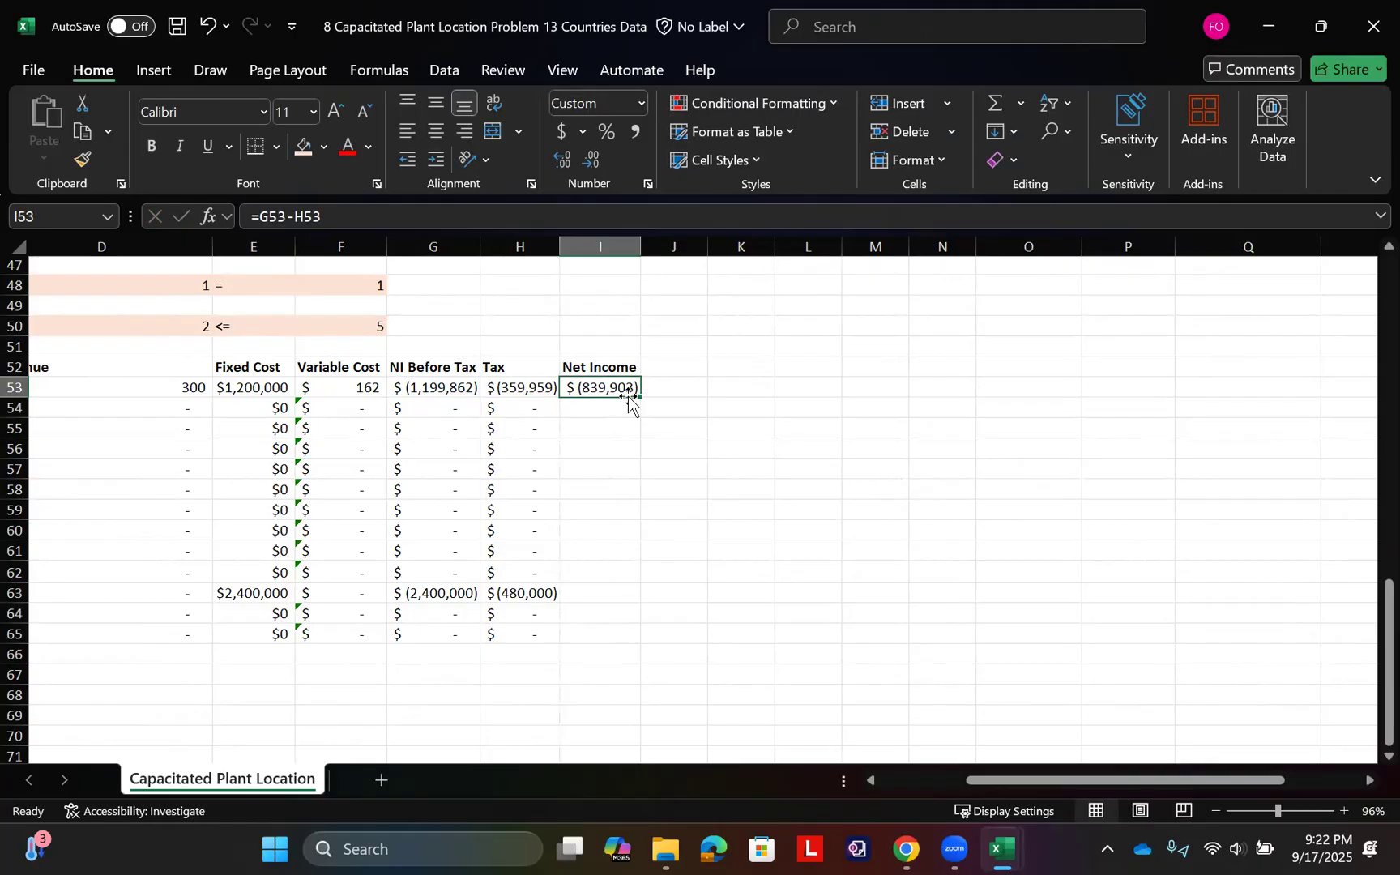
# Copy the net income formula from I53 down through I65 and fit column I's width to its contents
pyautogui.doubleClick(642, 400)
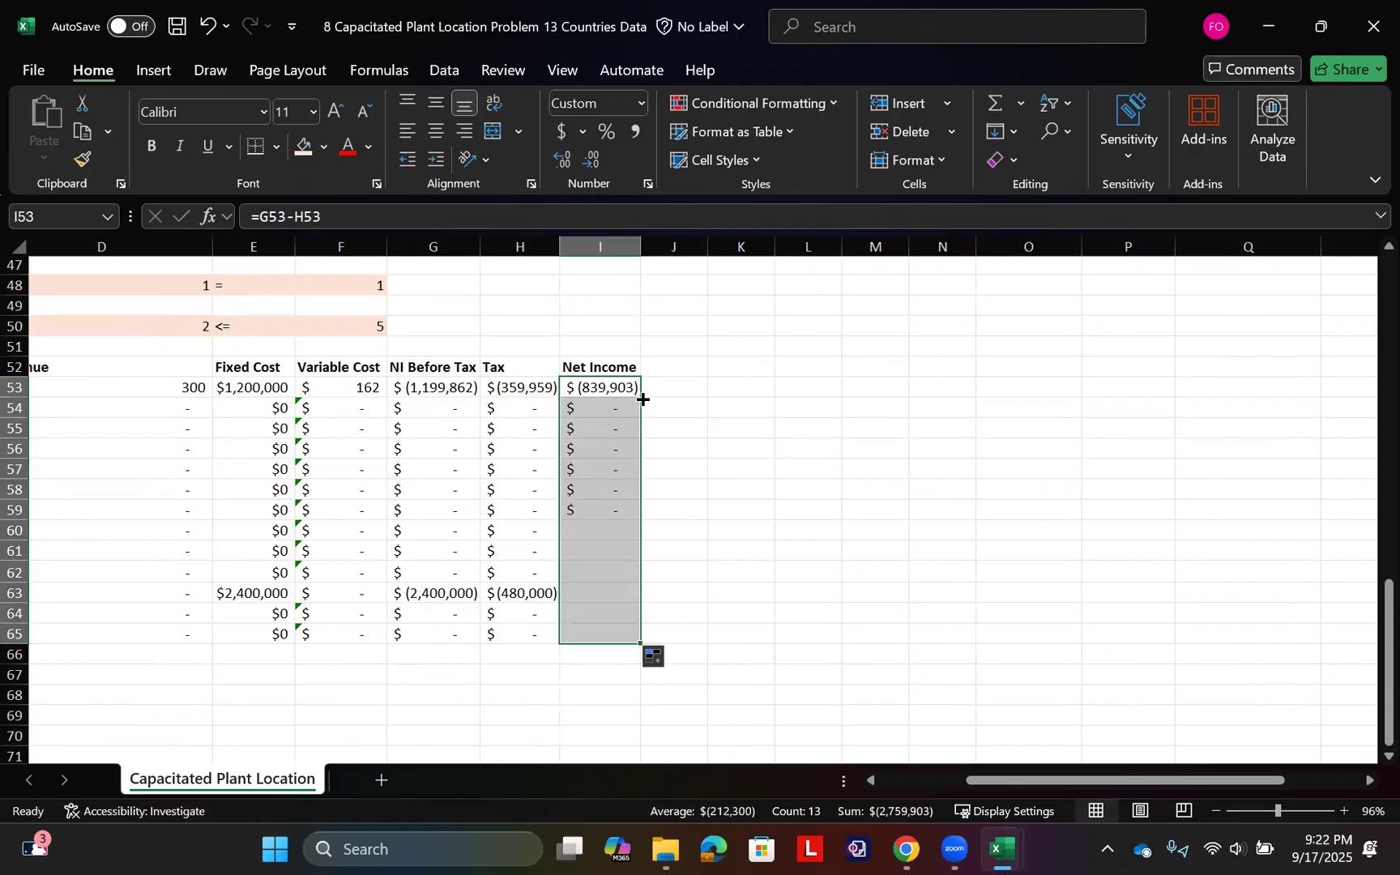
pyautogui.doubleClick(639, 244)
# Enter the profit objective in C26 as the total of all countries' net income, =SUM(I53:I65)
pyautogui.hscroll(-2, 496, 463)
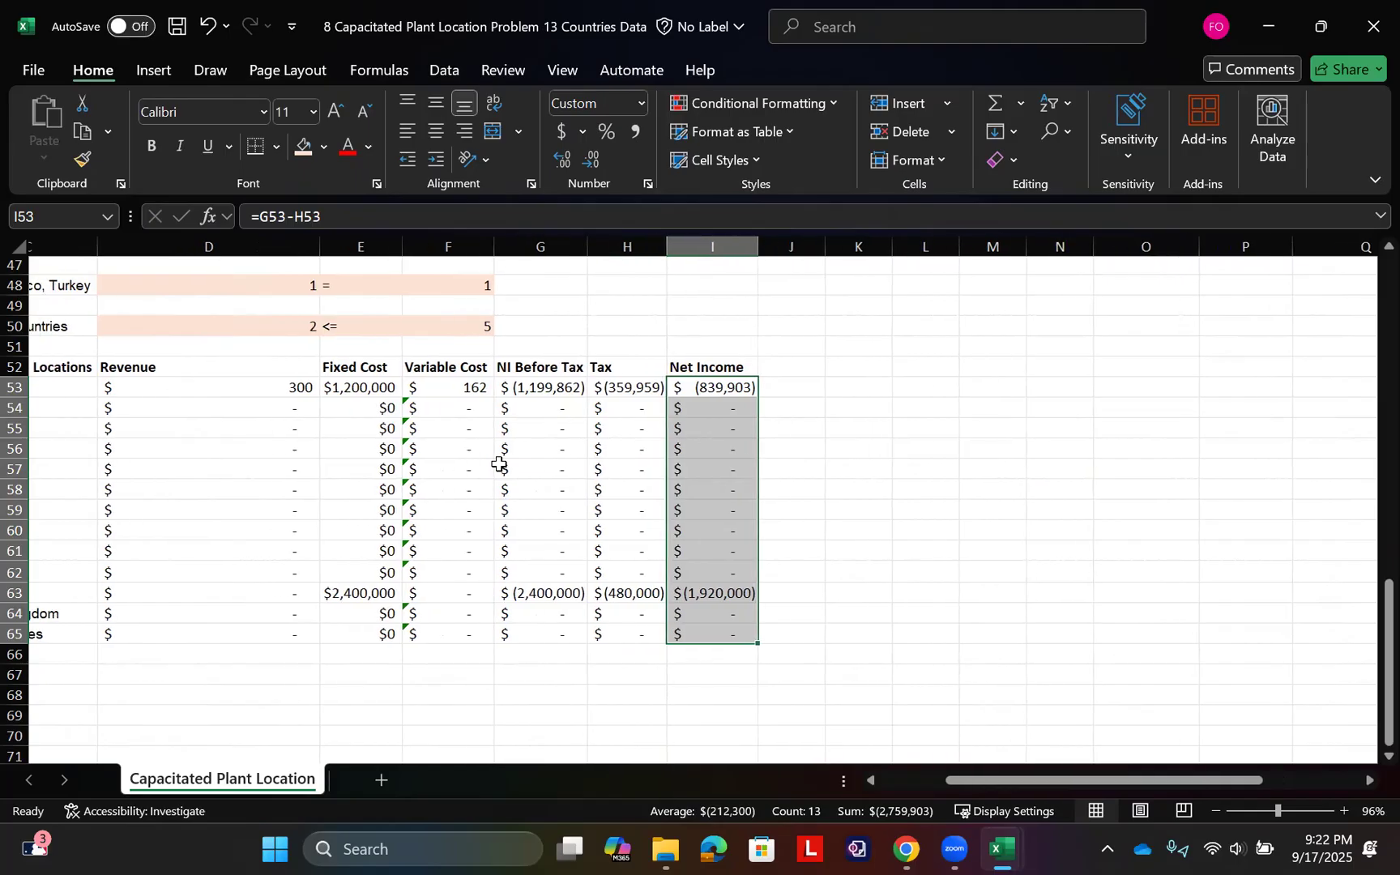
pyautogui.scroll(2, 499, 463)
pyautogui.hscroll(-3, 498, 463)
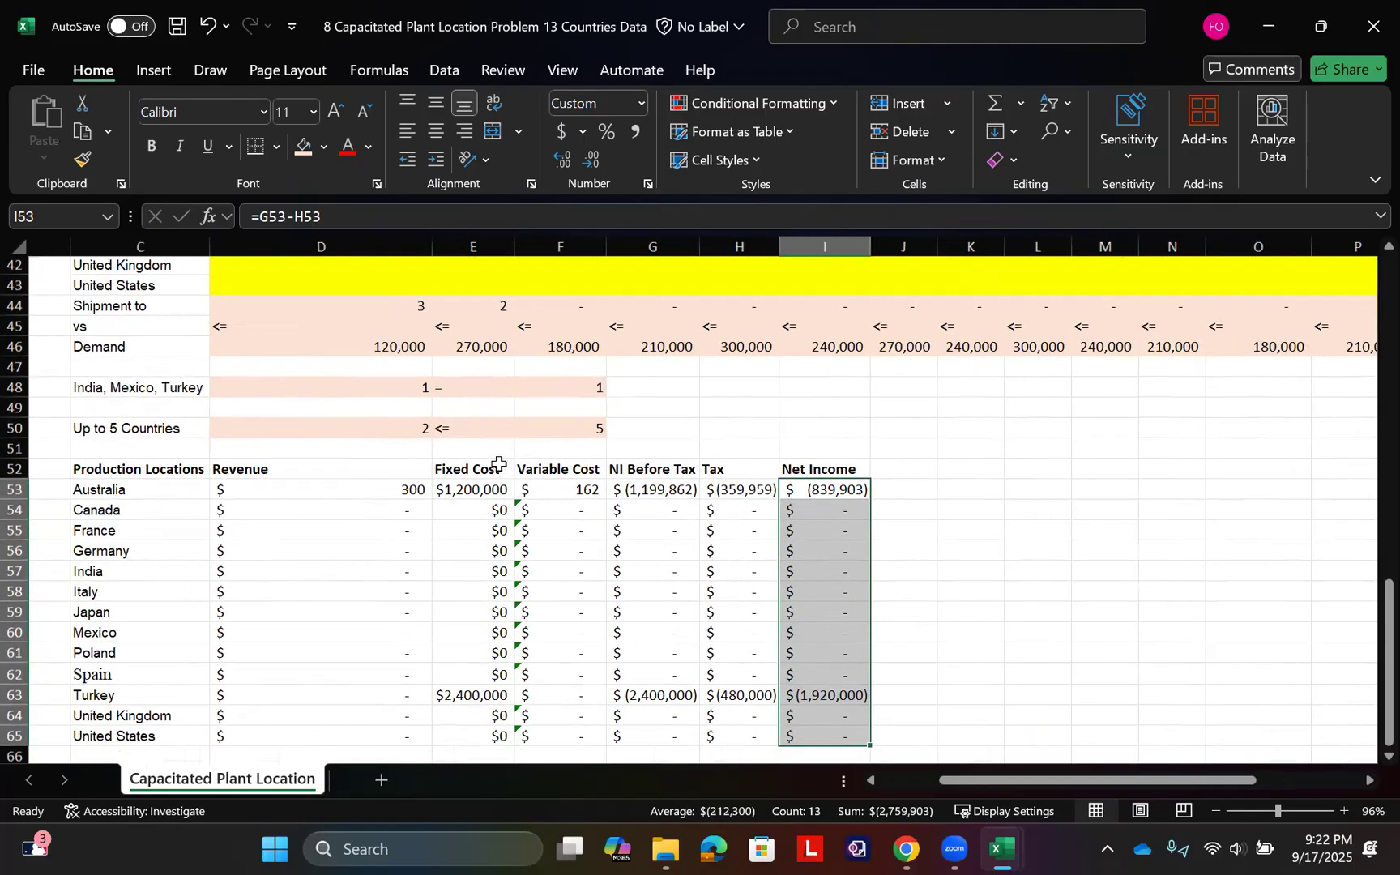
pyautogui.scroll(-1, 498, 463)
pyautogui.scroll(7, 498, 463)
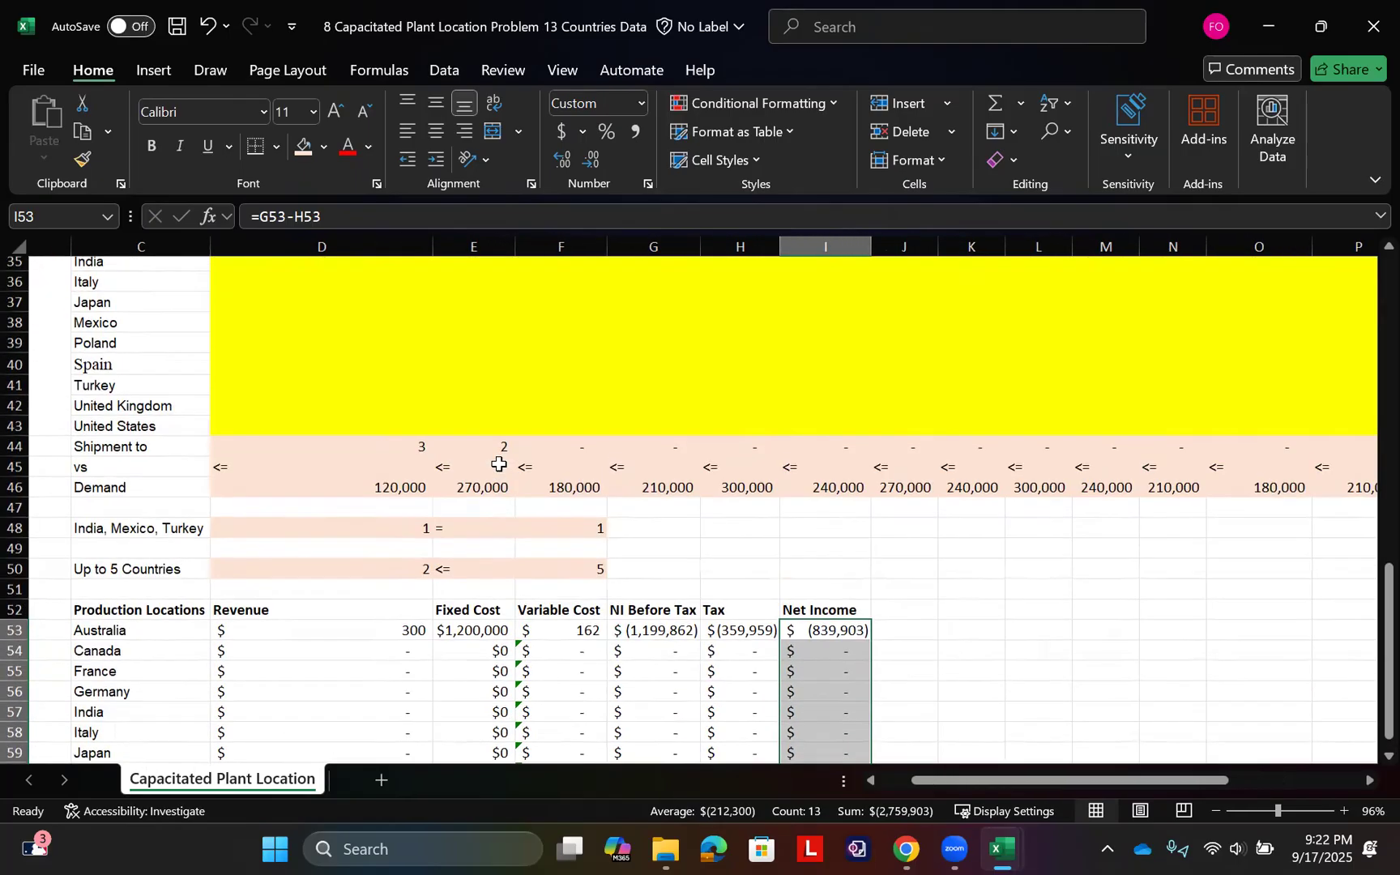
pyautogui.click(176, 388)
pyautogui.write('=sum(')
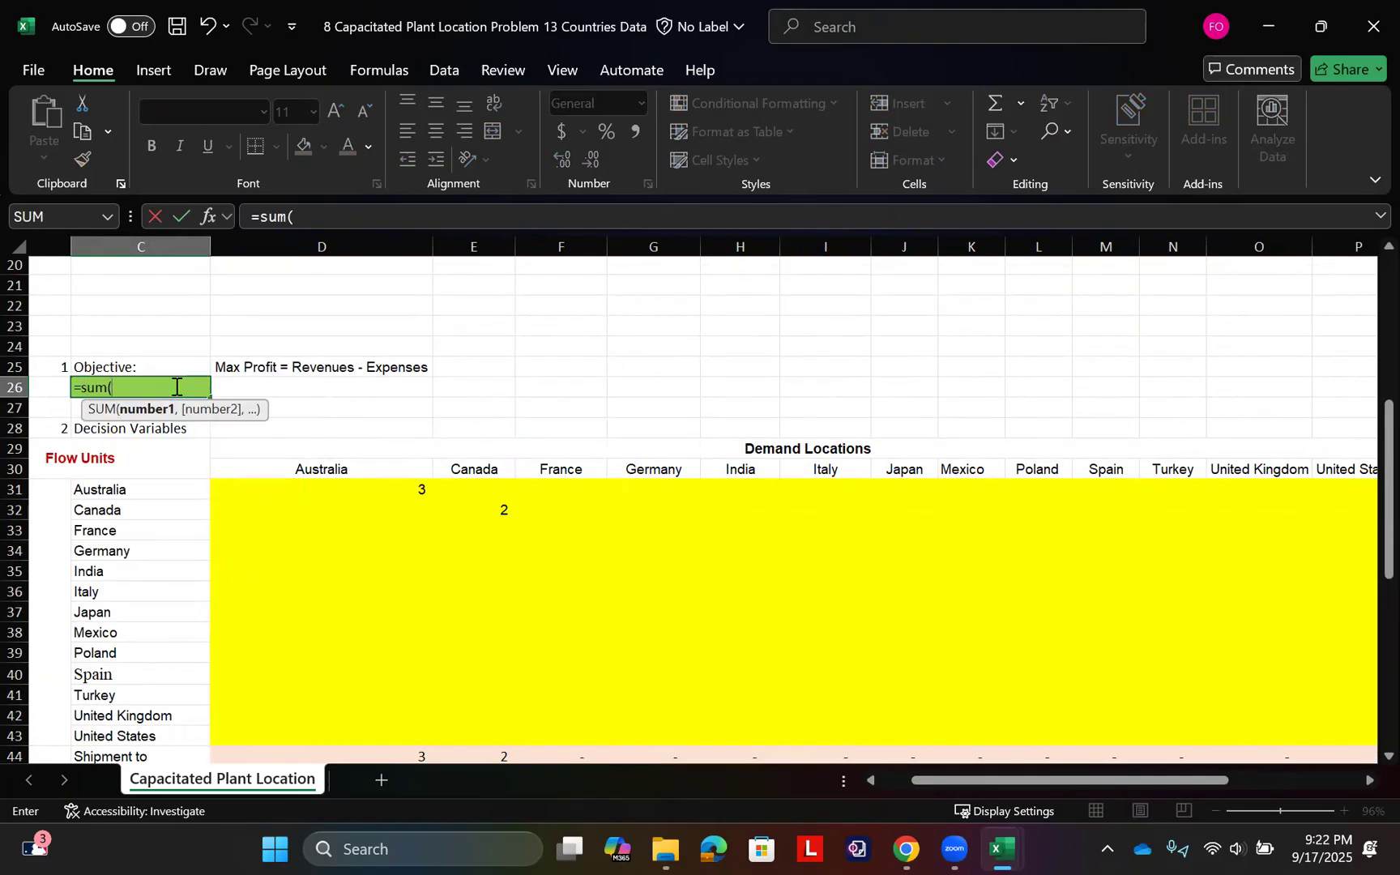
pyautogui.scroll(-8, 176, 387)
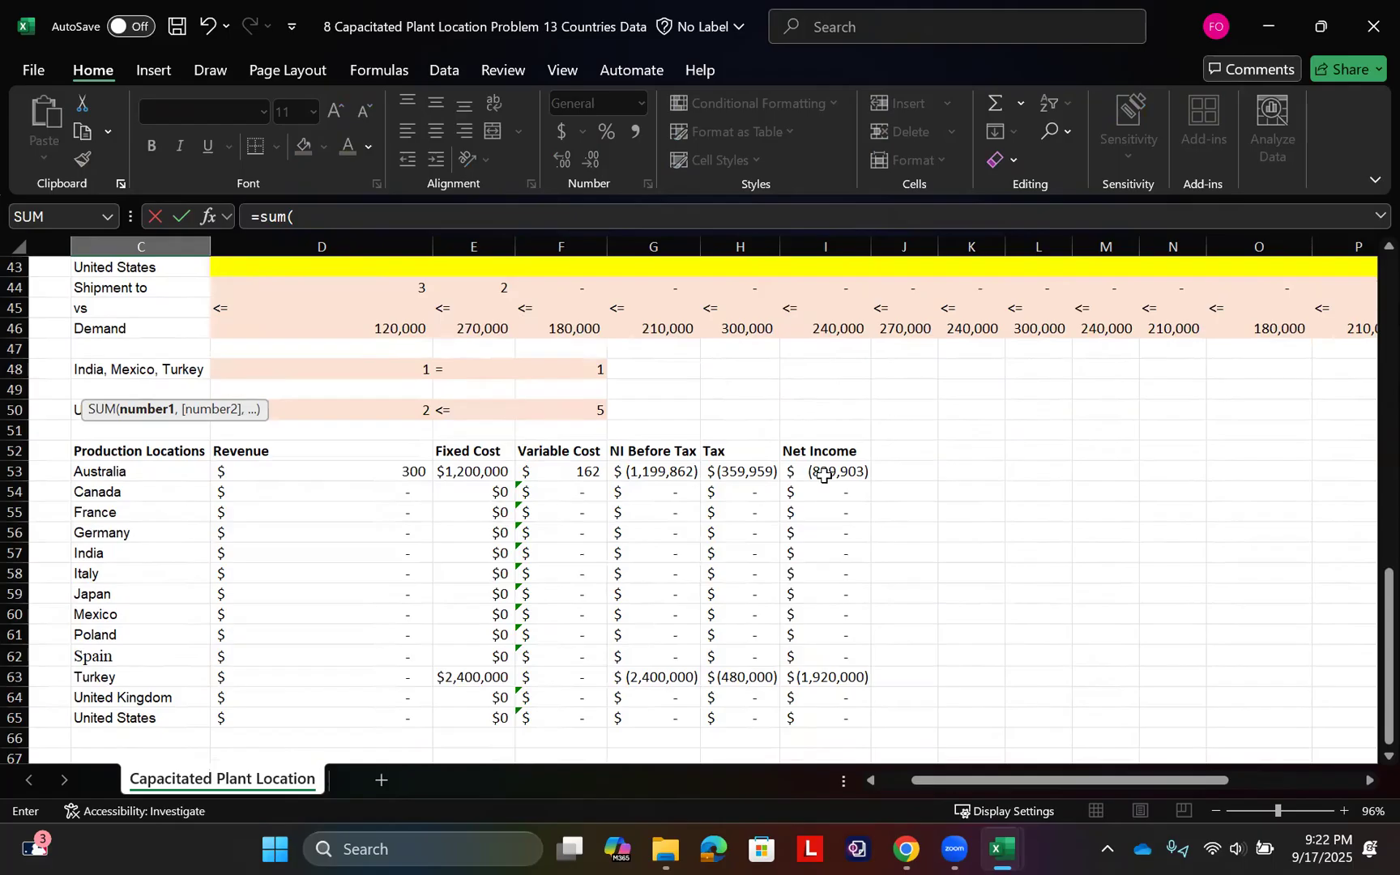
pyautogui.click(823, 475)
pyautogui.moveTo(823, 475); pyautogui.dragTo(826, 719)
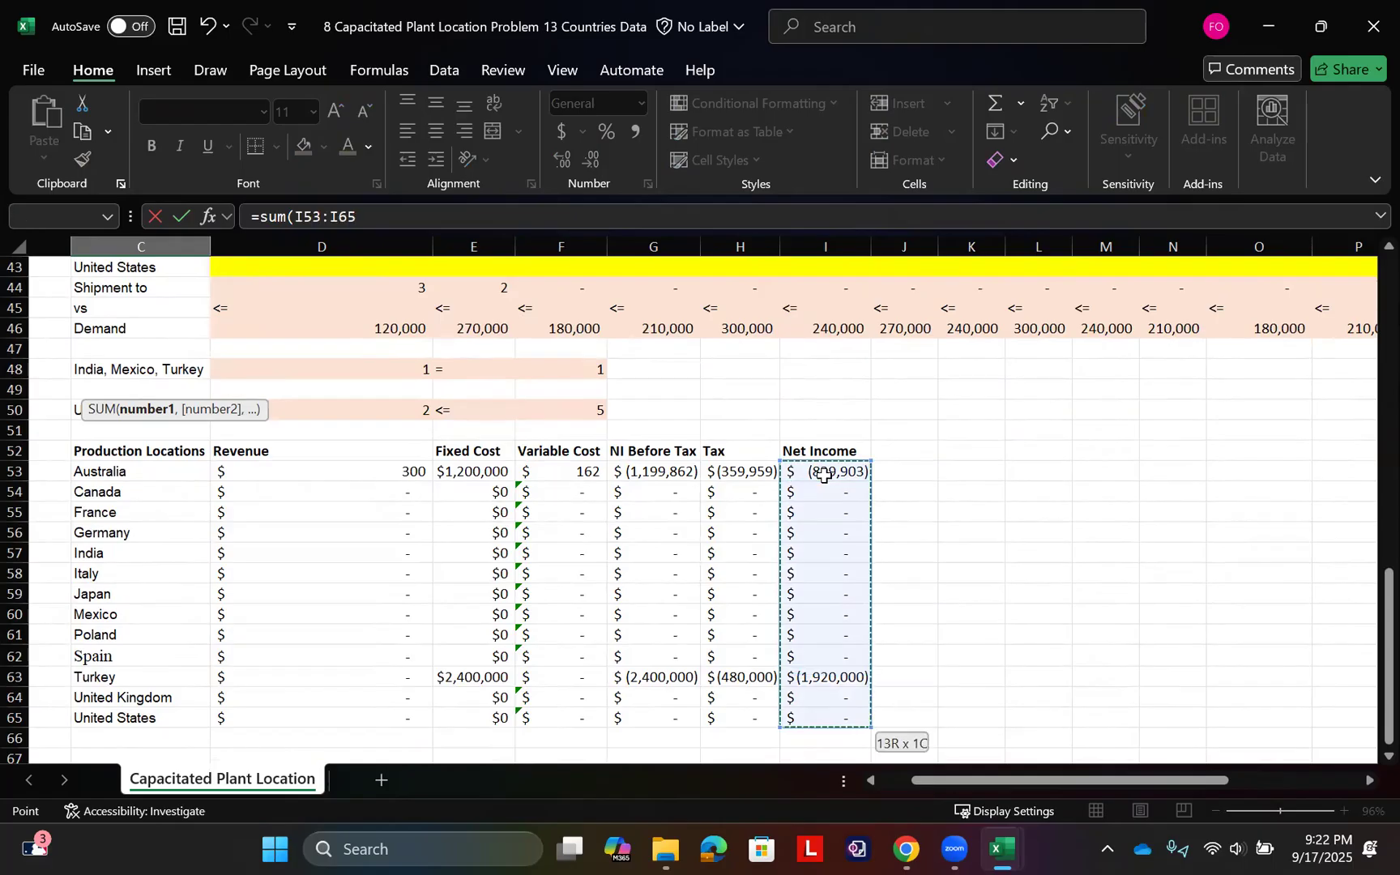
pyautogui.press('Return')
pyautogui.scroll(5, 567, 462)
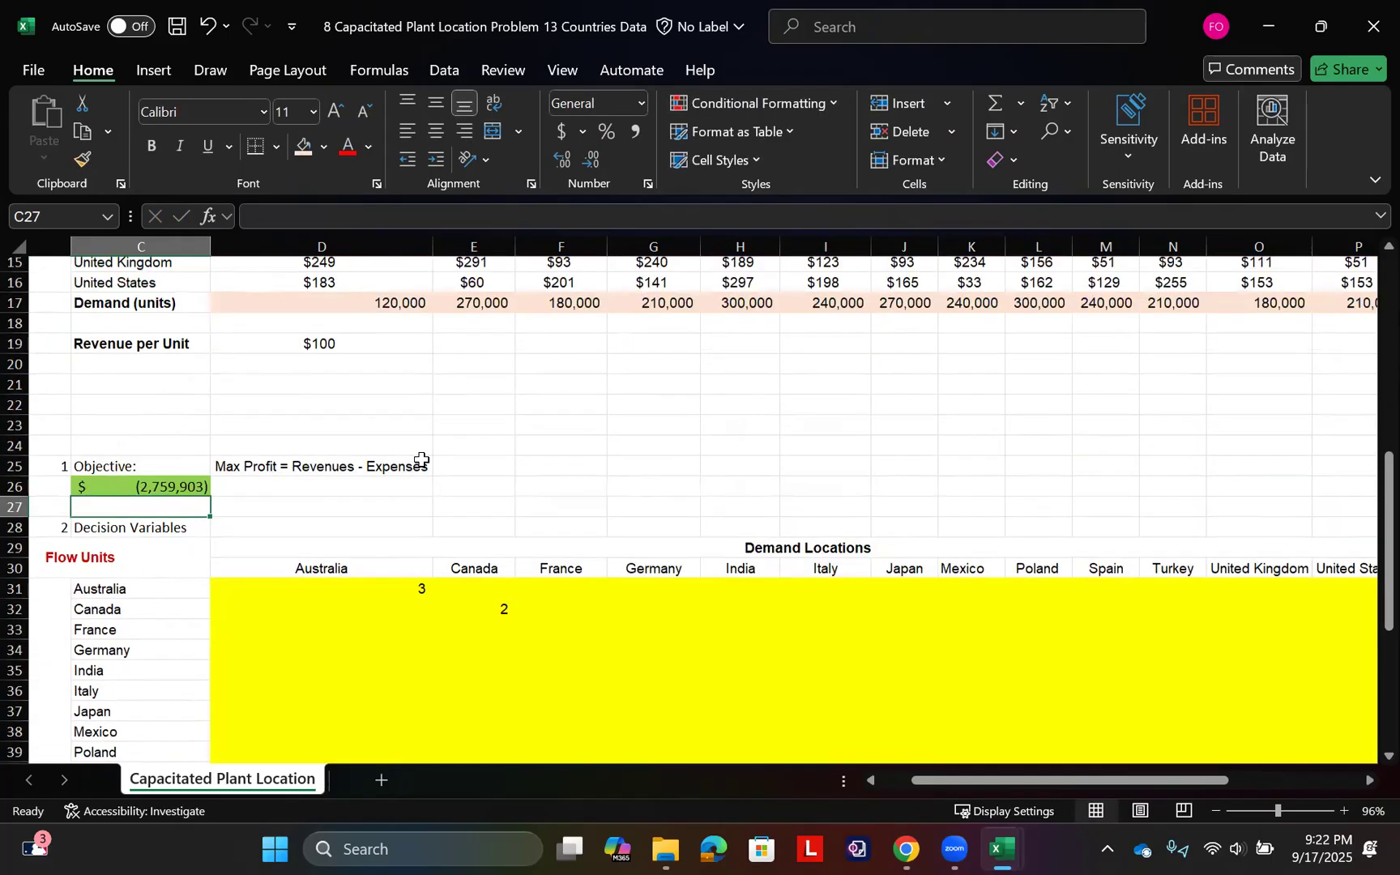
pyautogui.press('Up')
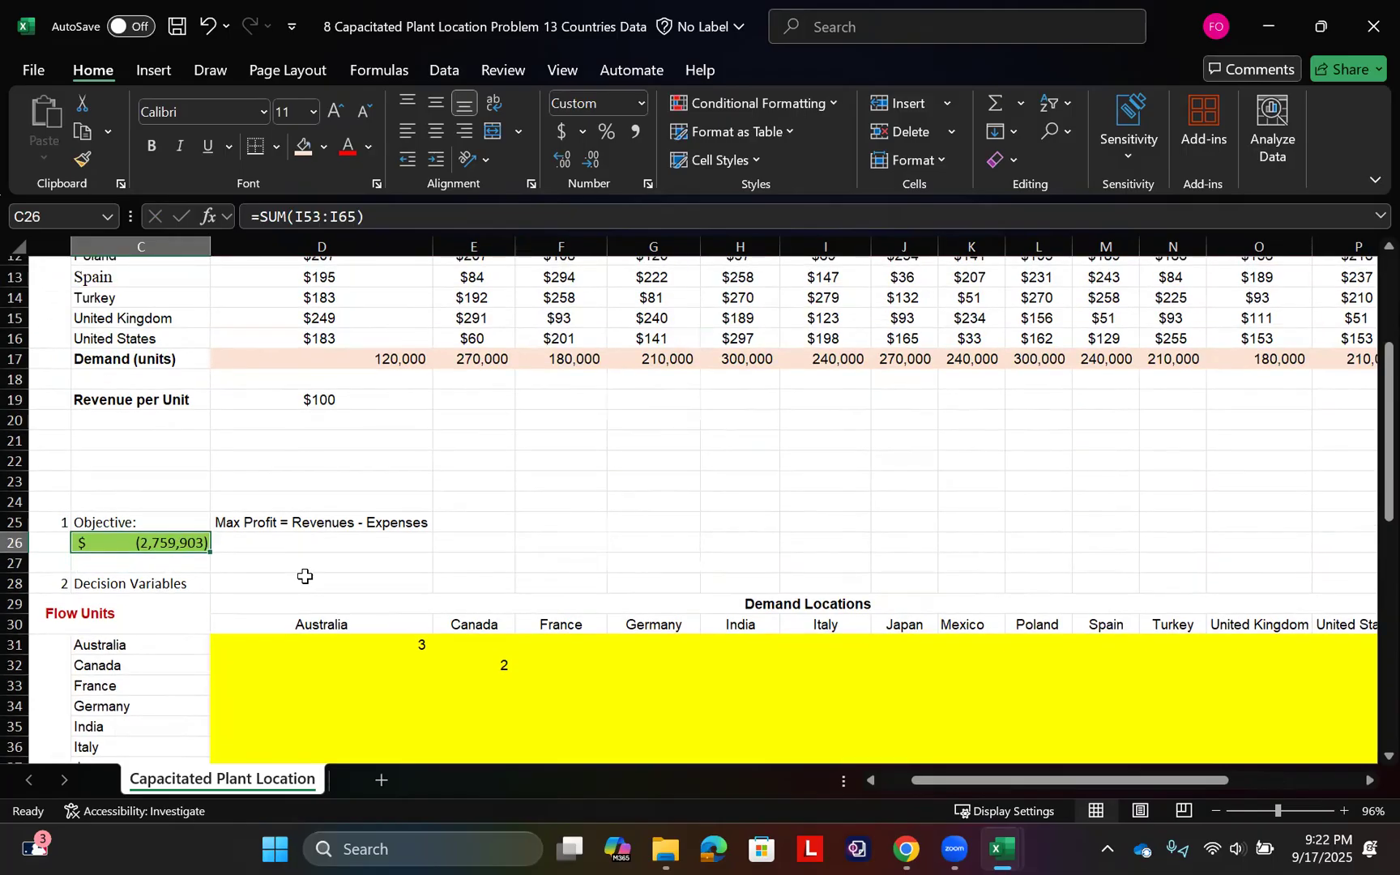
# Check in the Excel add-ins settings that the Solver Add-in is enabled
pyautogui.click(34, 70)
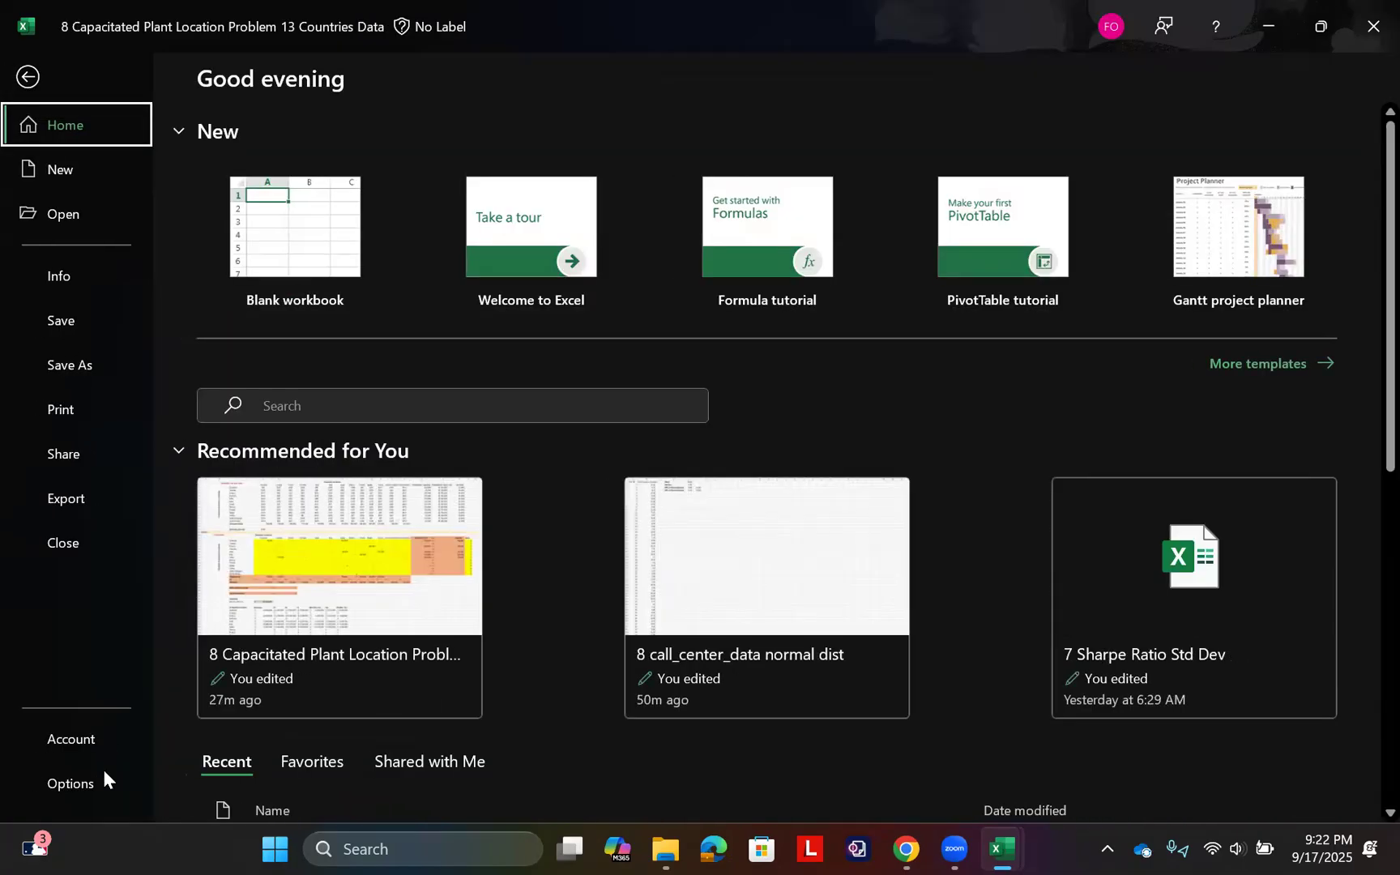
pyautogui.click(80, 781)
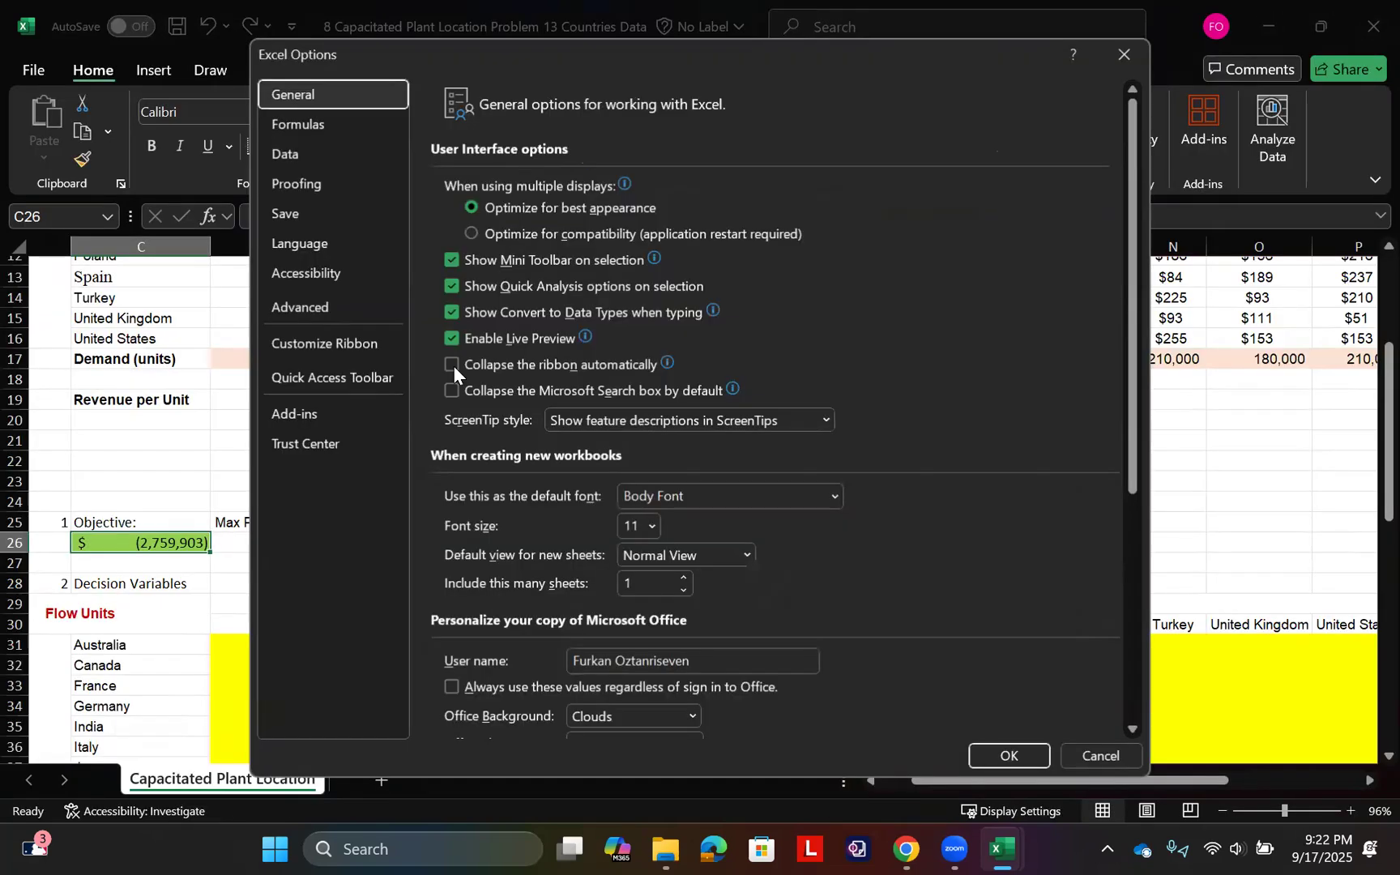
pyautogui.click(319, 422)
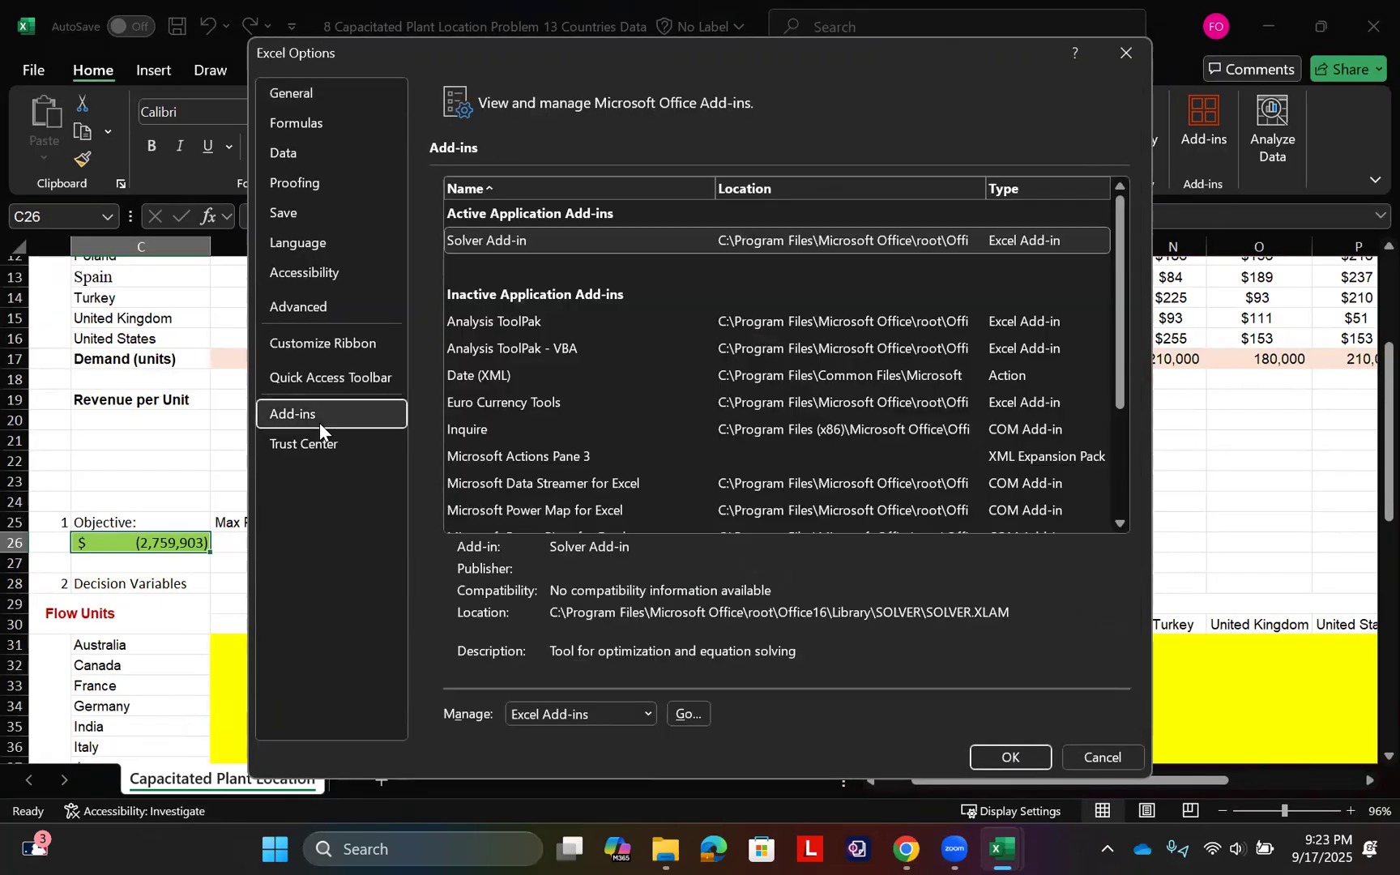
pyautogui.click(508, 324)
pyautogui.click(687, 714)
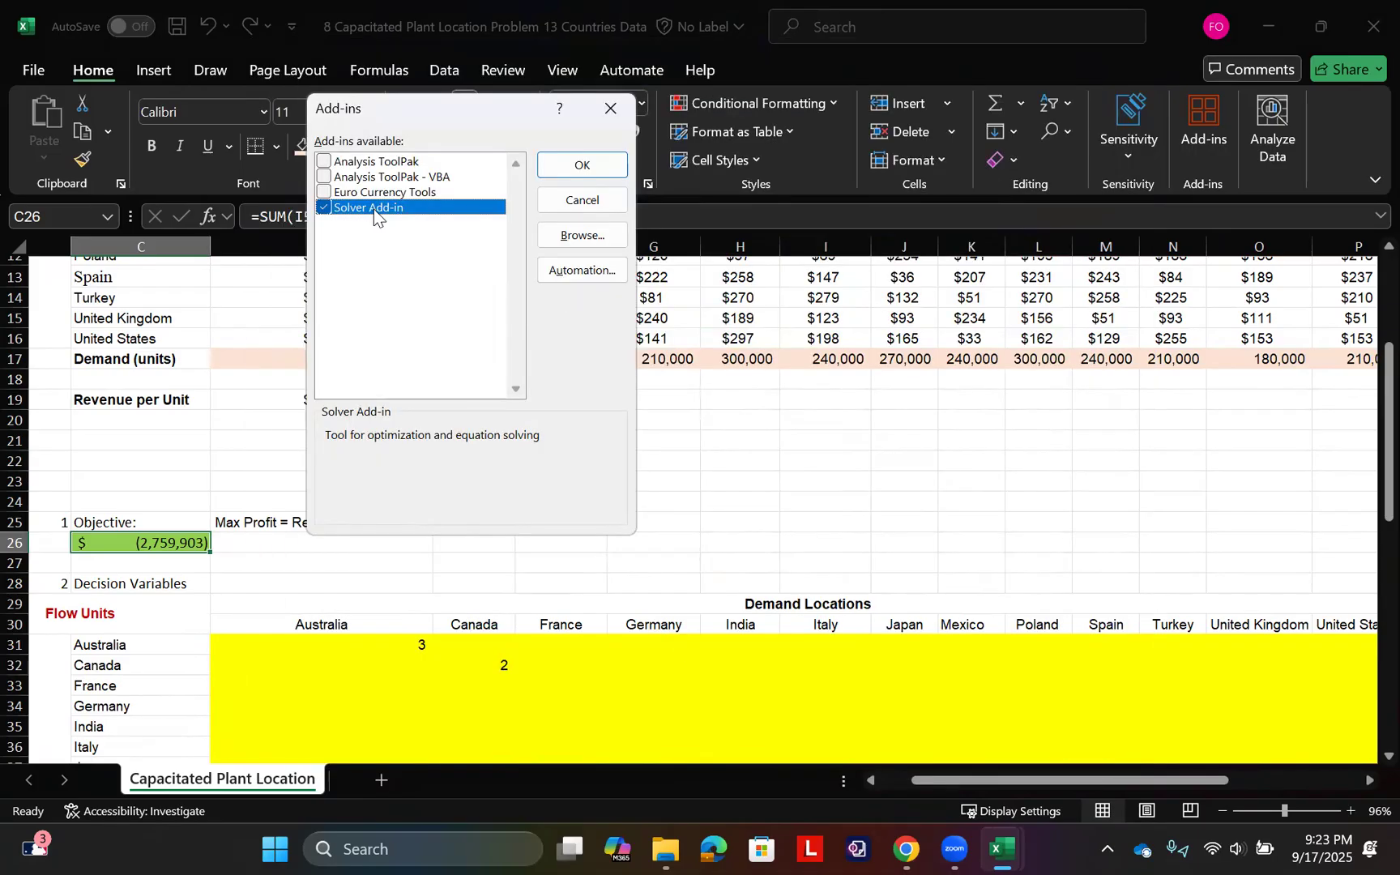
pyautogui.click(601, 164)
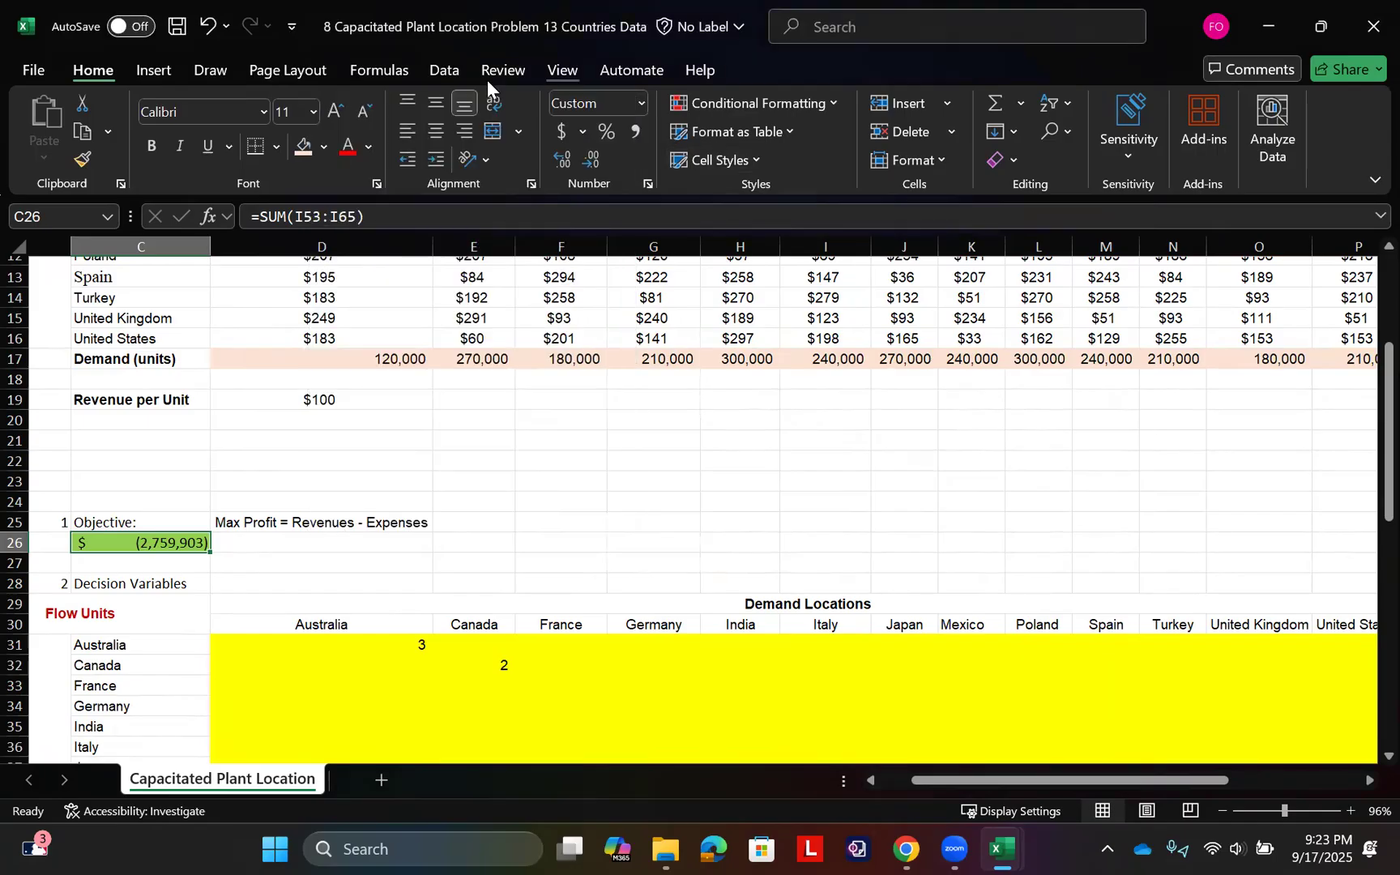
# Open Solver and set its objective to the profit cell $C$26, keeping Max as the goal
pyautogui.click(441, 69)
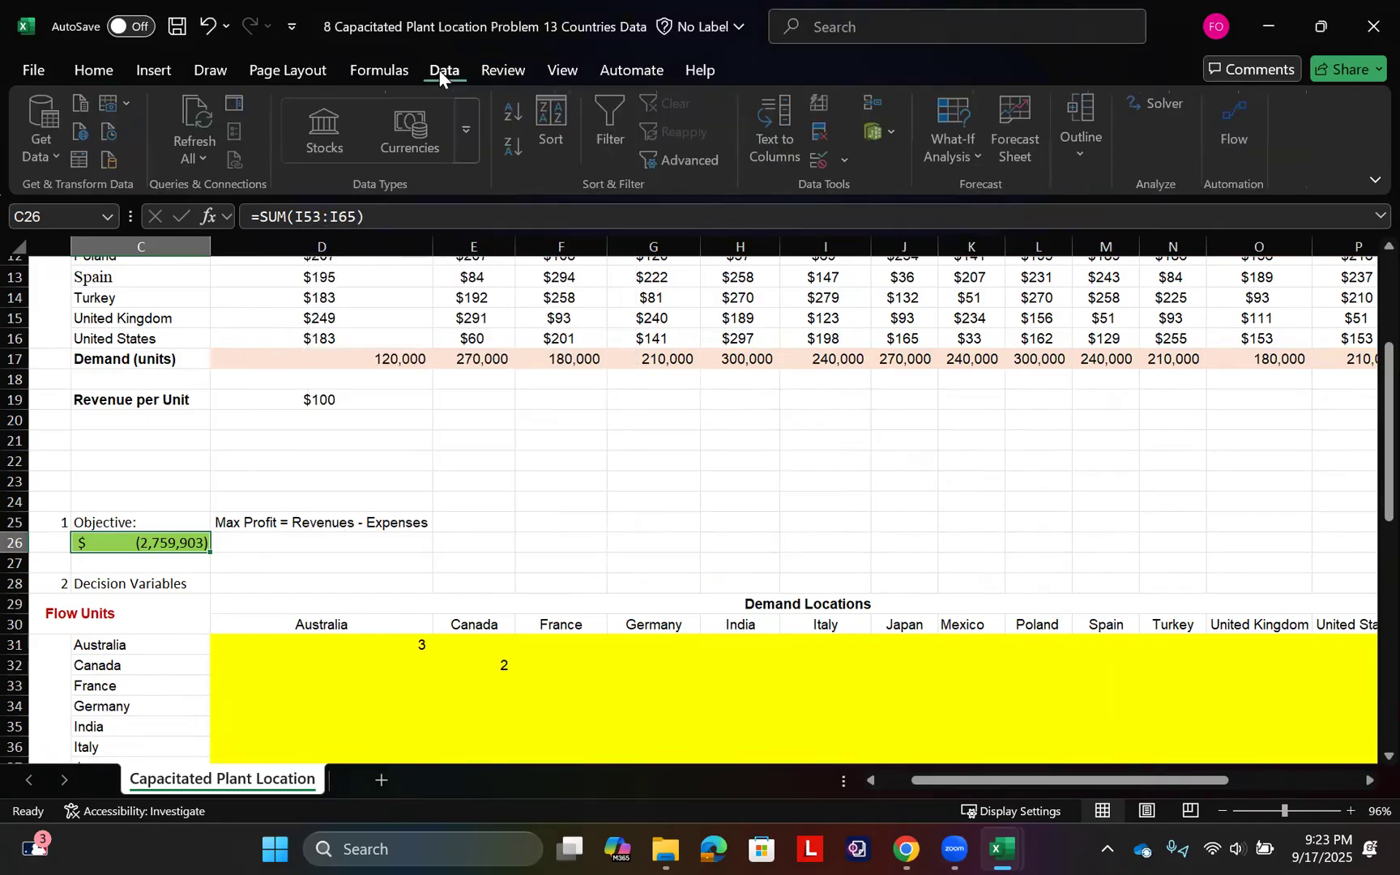
pyautogui.click(1169, 105)
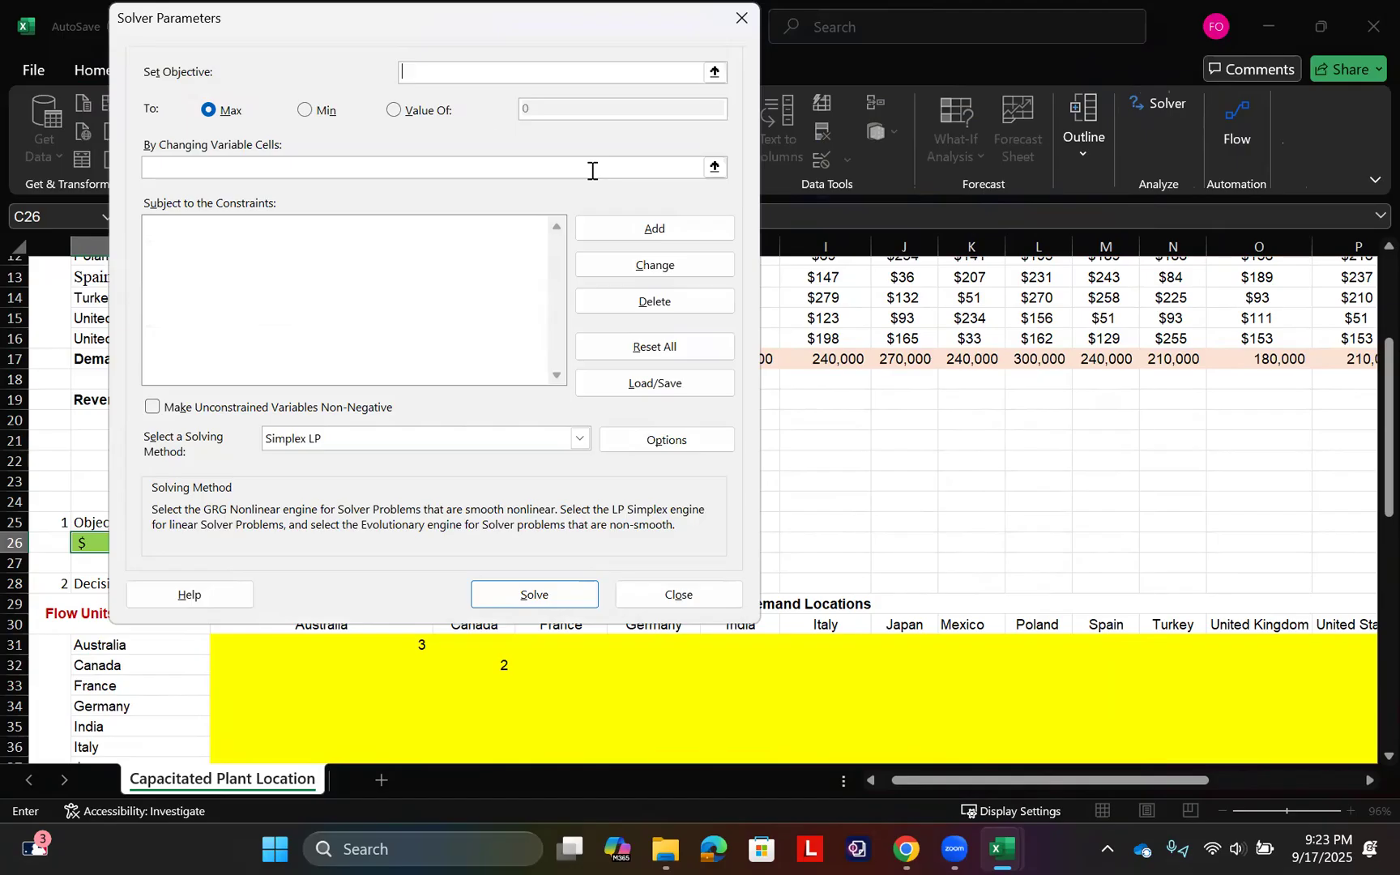
pyautogui.click(714, 73)
pyautogui.click(174, 542)
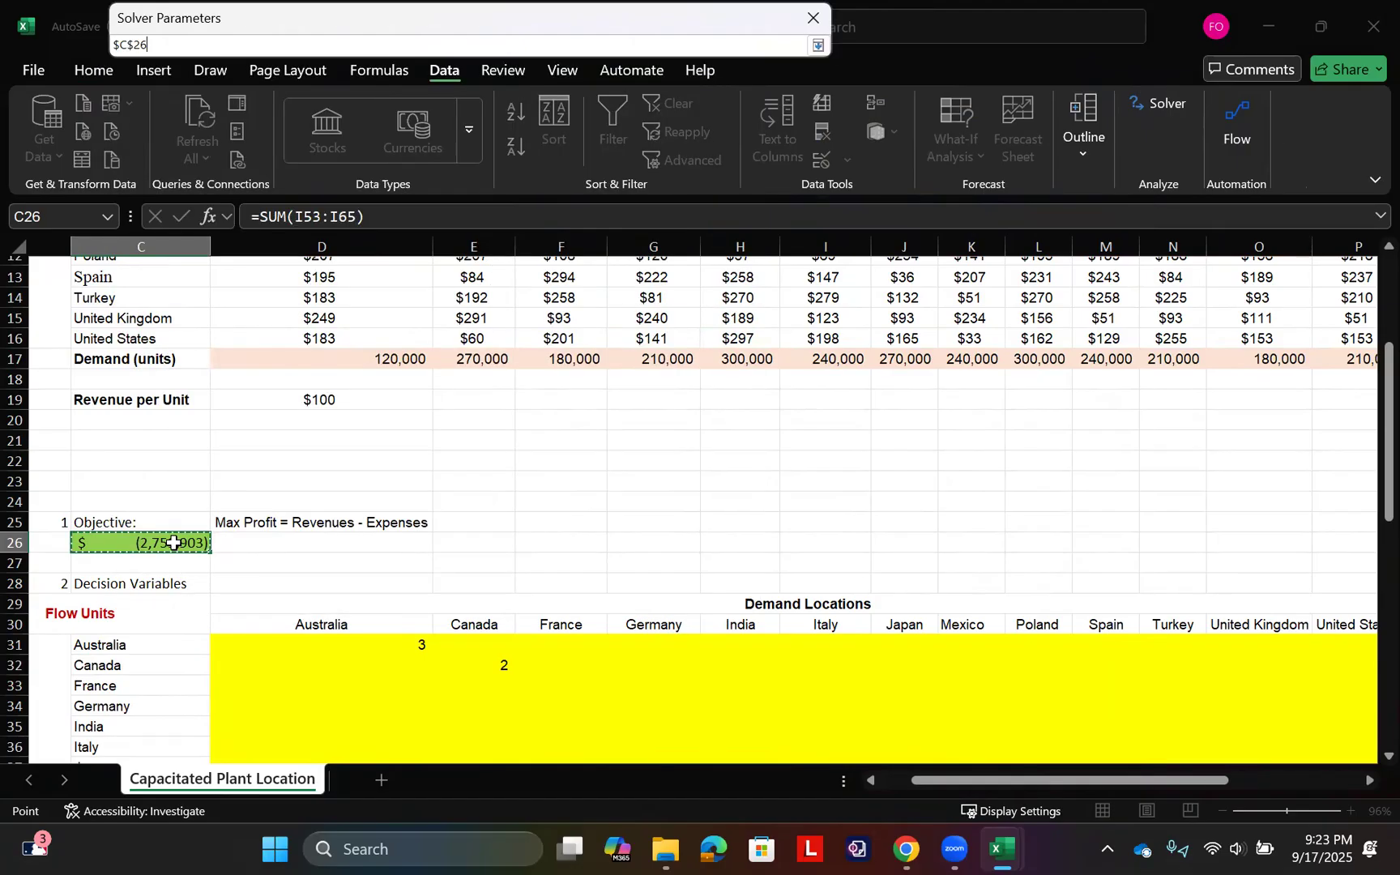
pyautogui.press('Return')
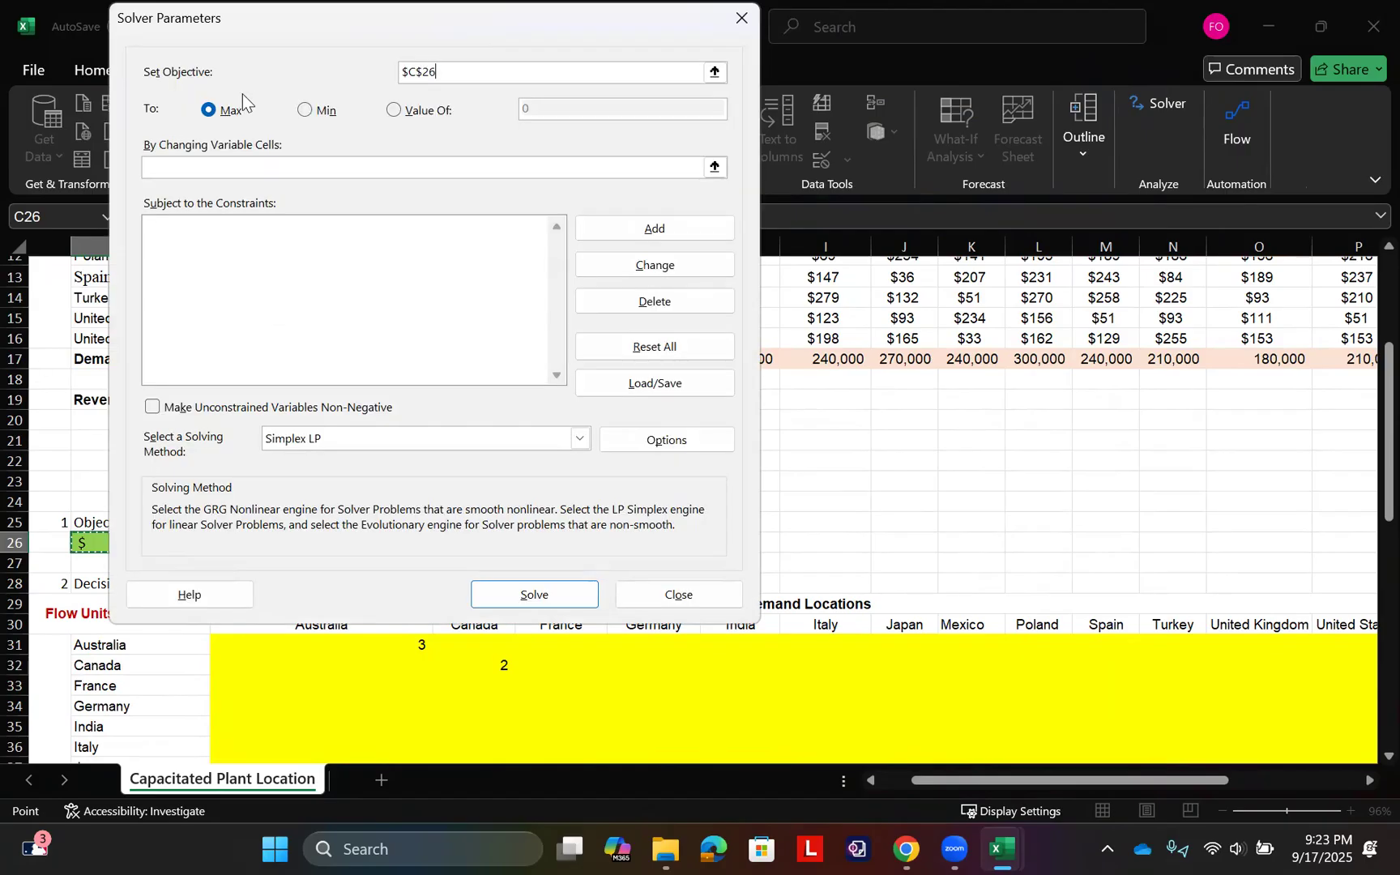
# Set the Solver's changing variable cells to the flow units and Open? cells, $D$31:$Q$43
pyautogui.click(216, 165)
pyautogui.click(714, 169)
pyautogui.scroll(-4, 460, 456)
pyautogui.moveTo(368, 402); pyautogui.dragTo(1083, 648)
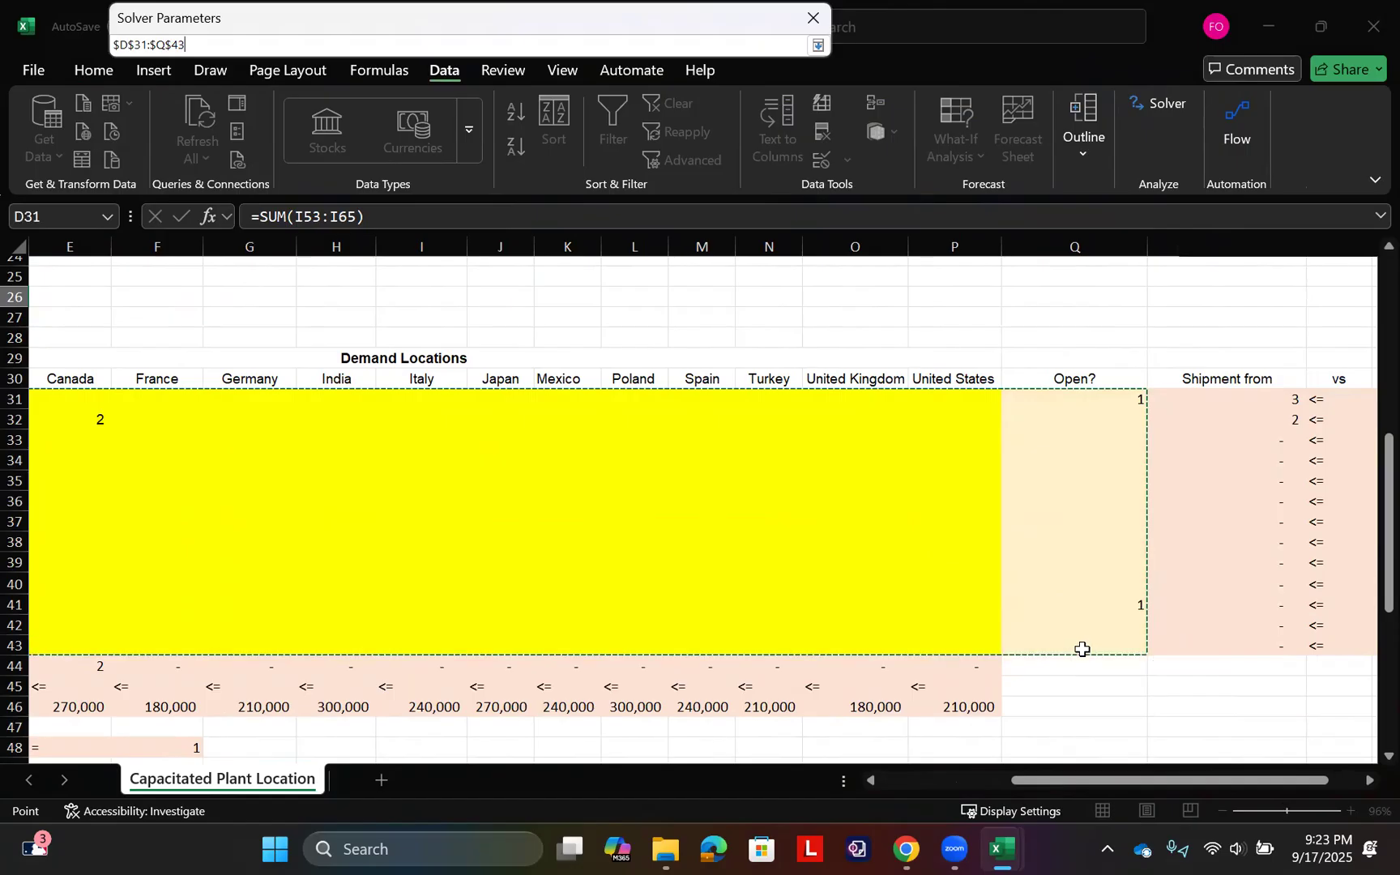
pyautogui.press('Return')
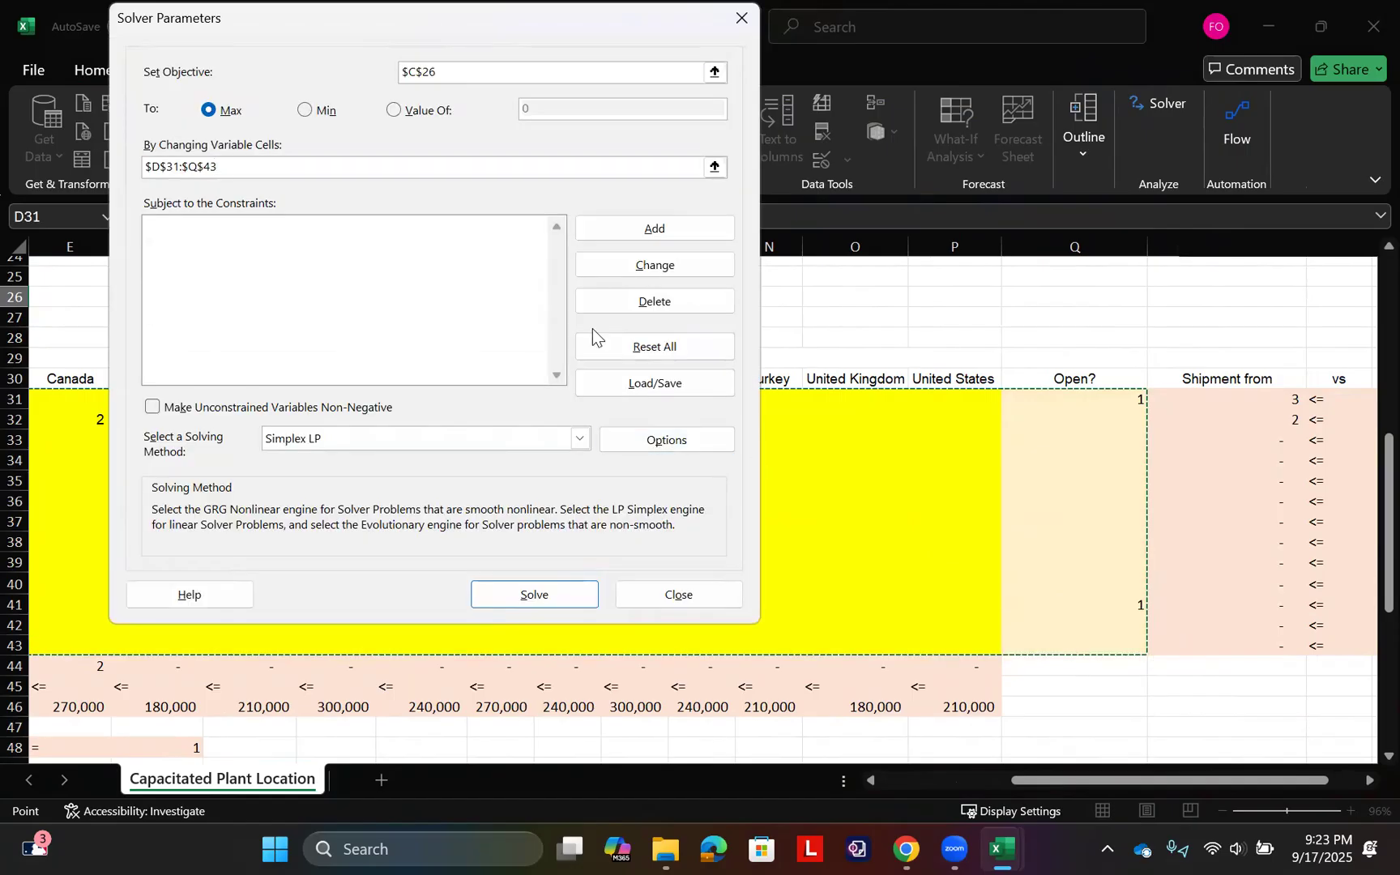
# Add a Solver constraint making the Open? cells $Q$31:$Q$43 binary
pyautogui.click(640, 235)
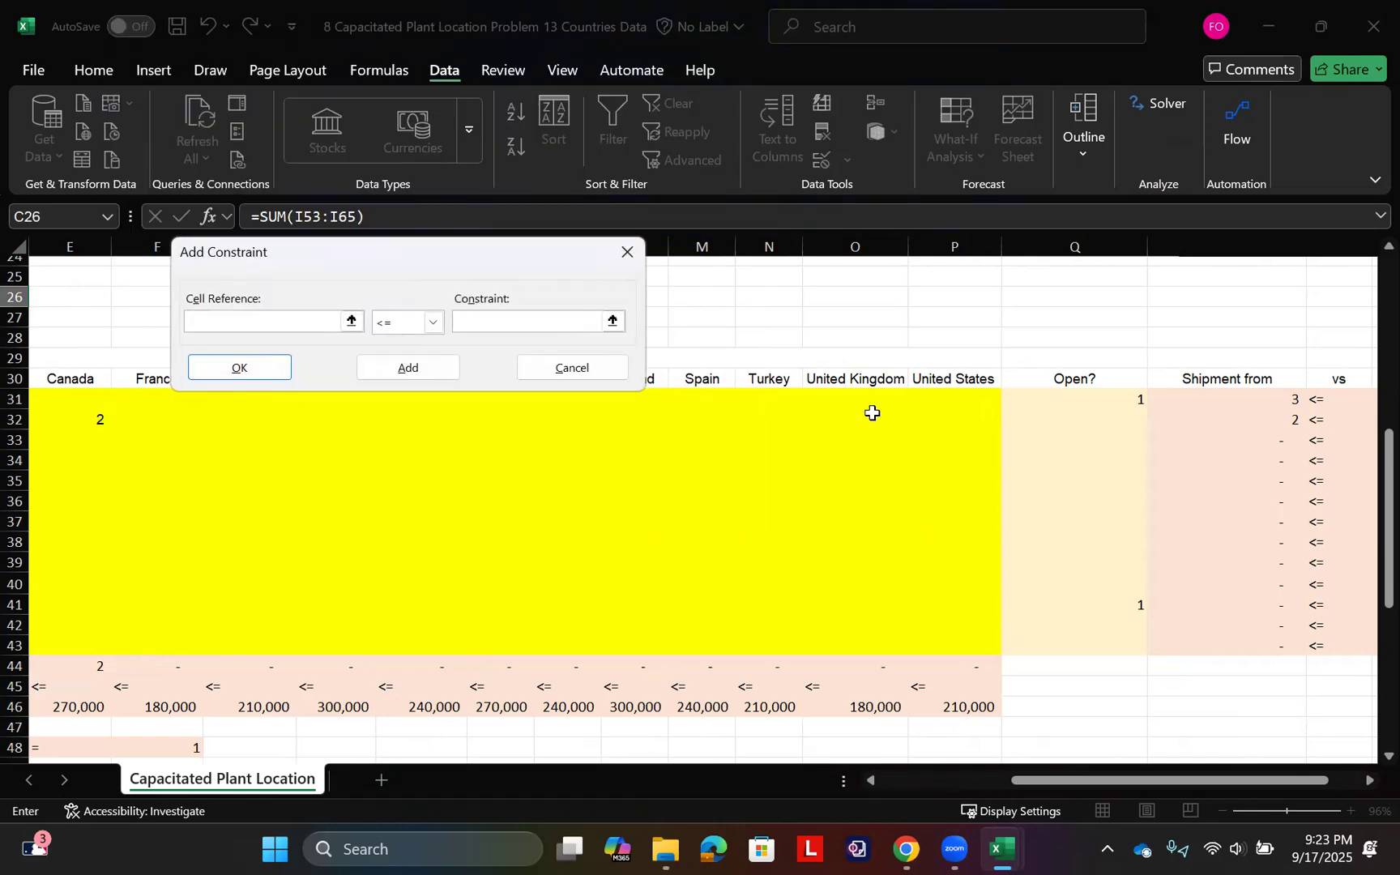
pyautogui.moveTo(1099, 397); pyautogui.dragTo(1128, 645)
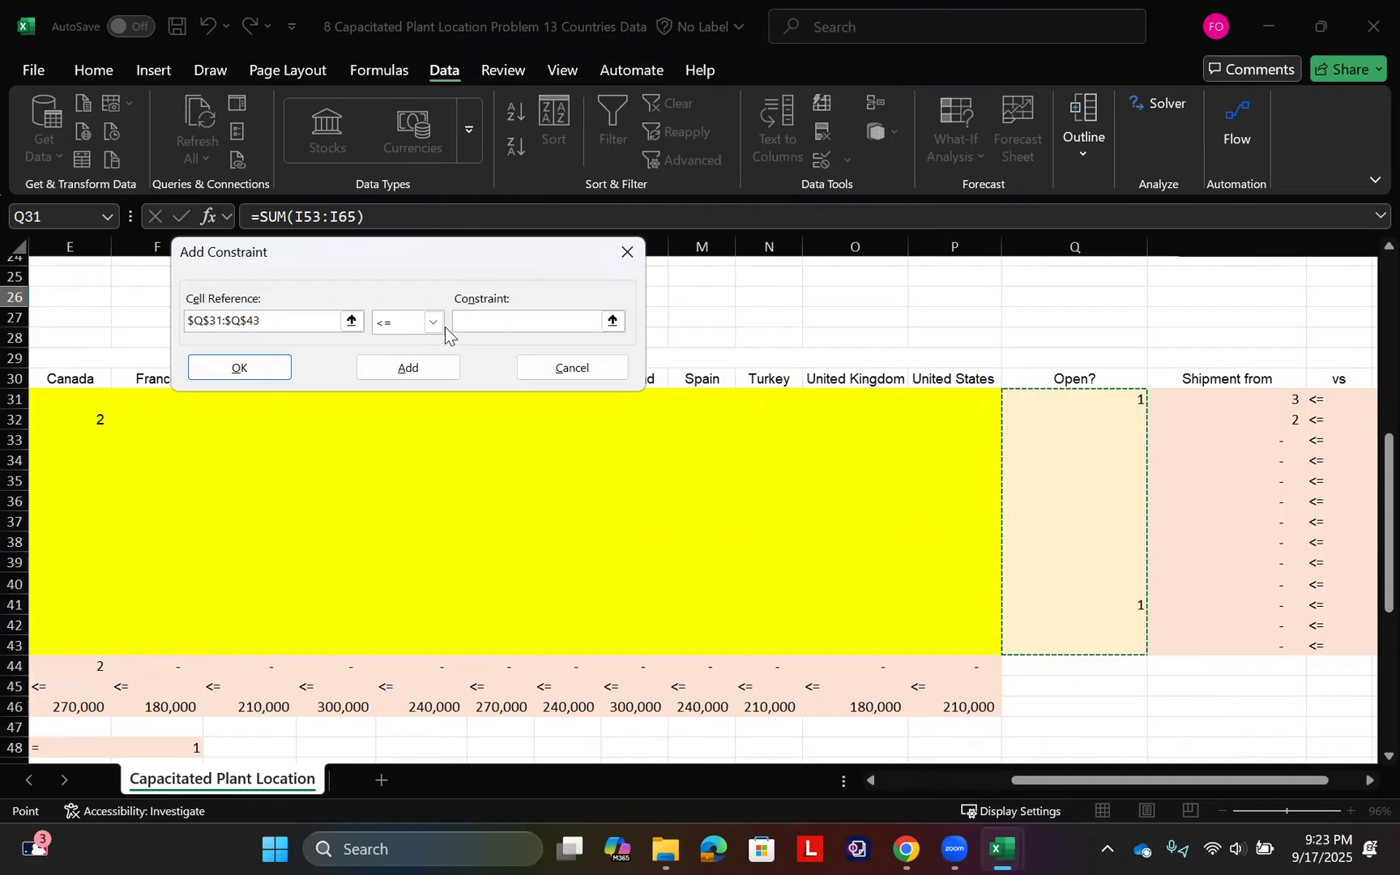
pyautogui.click(433, 322)
pyautogui.click(396, 404)
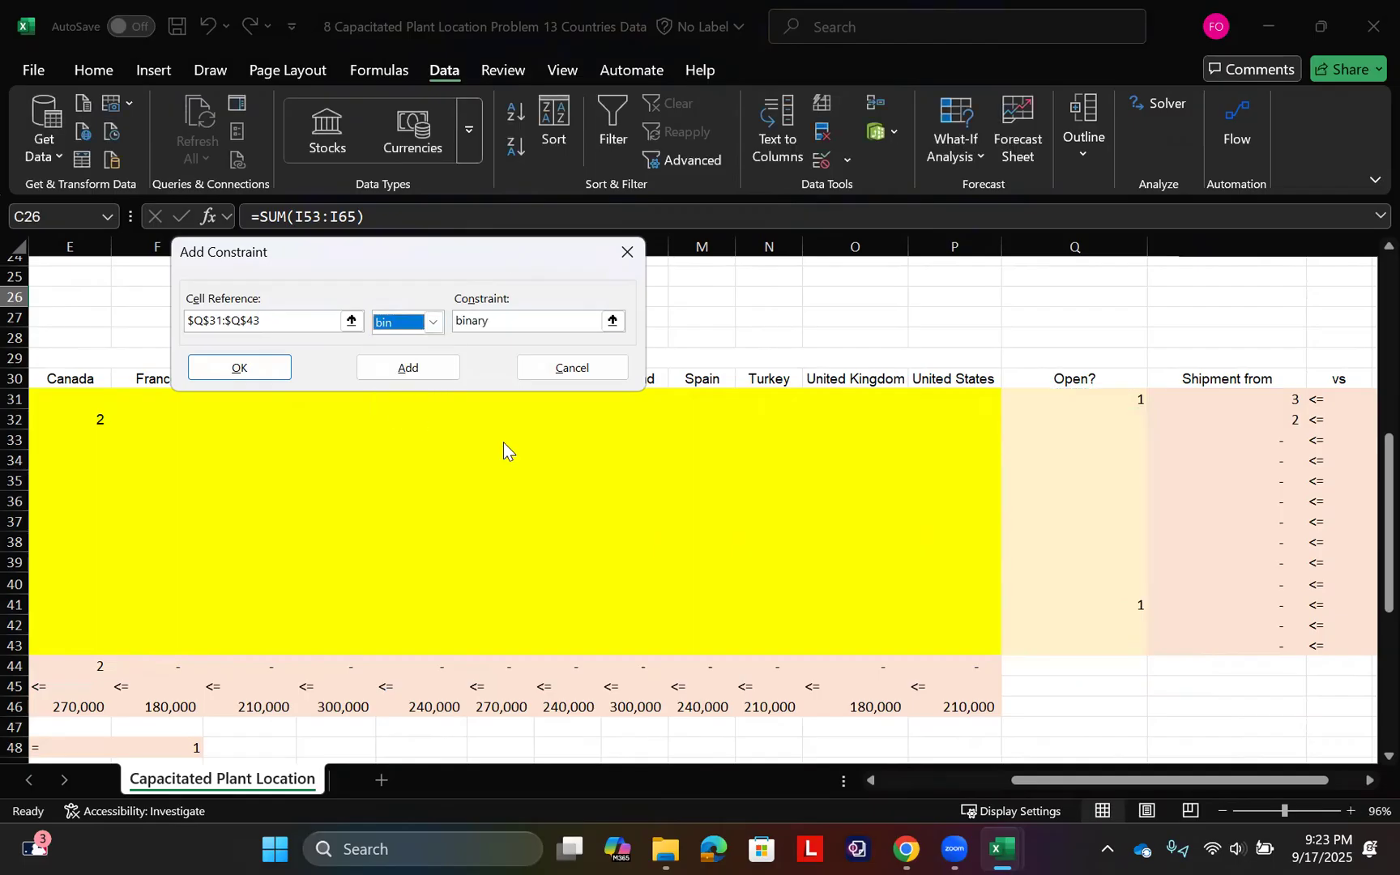
pyautogui.click(376, 374)
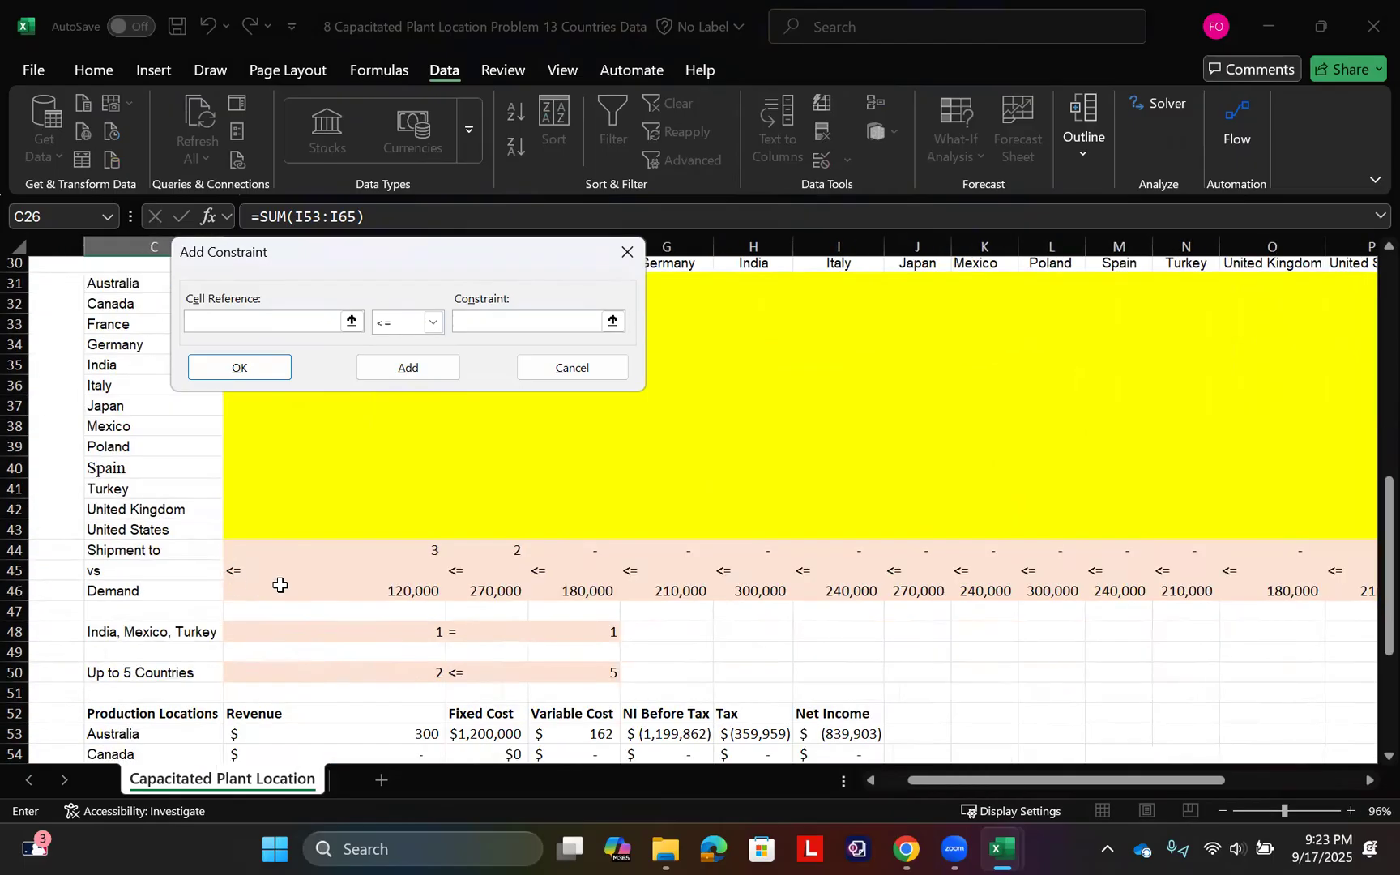
# Add a demand constraint requiring Shipment to cells $D$44:$P$44 <= Demand cells $D$46:$P$46
pyautogui.moveTo(287, 550); pyautogui.dragTo(522, 551)
pyautogui.moveTo(971, 489); pyautogui.dragTo(1169, 550)
pyautogui.click(496, 320)
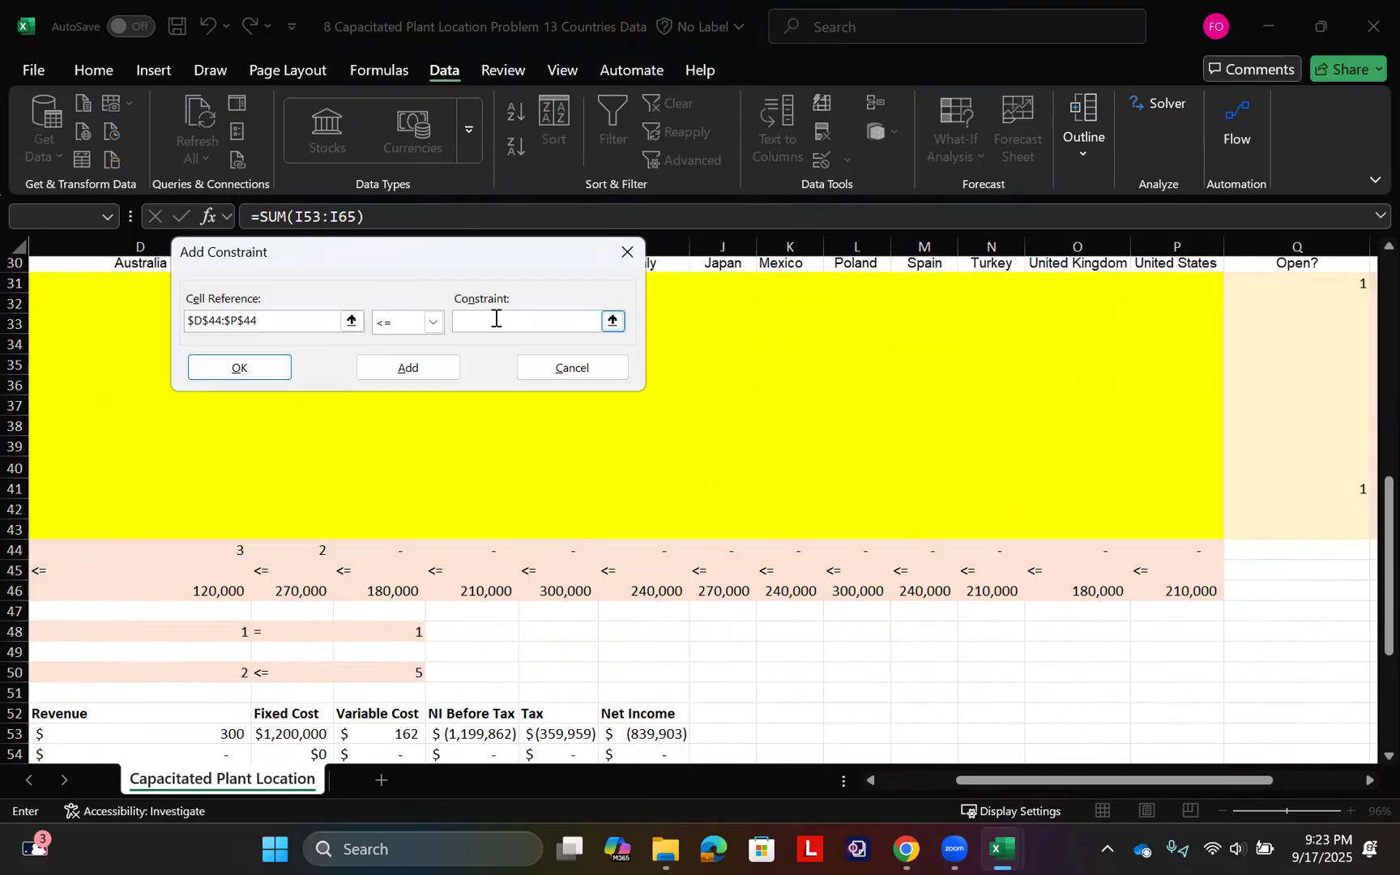
pyautogui.moveTo(465, 598); pyautogui.dragTo(947, 590)
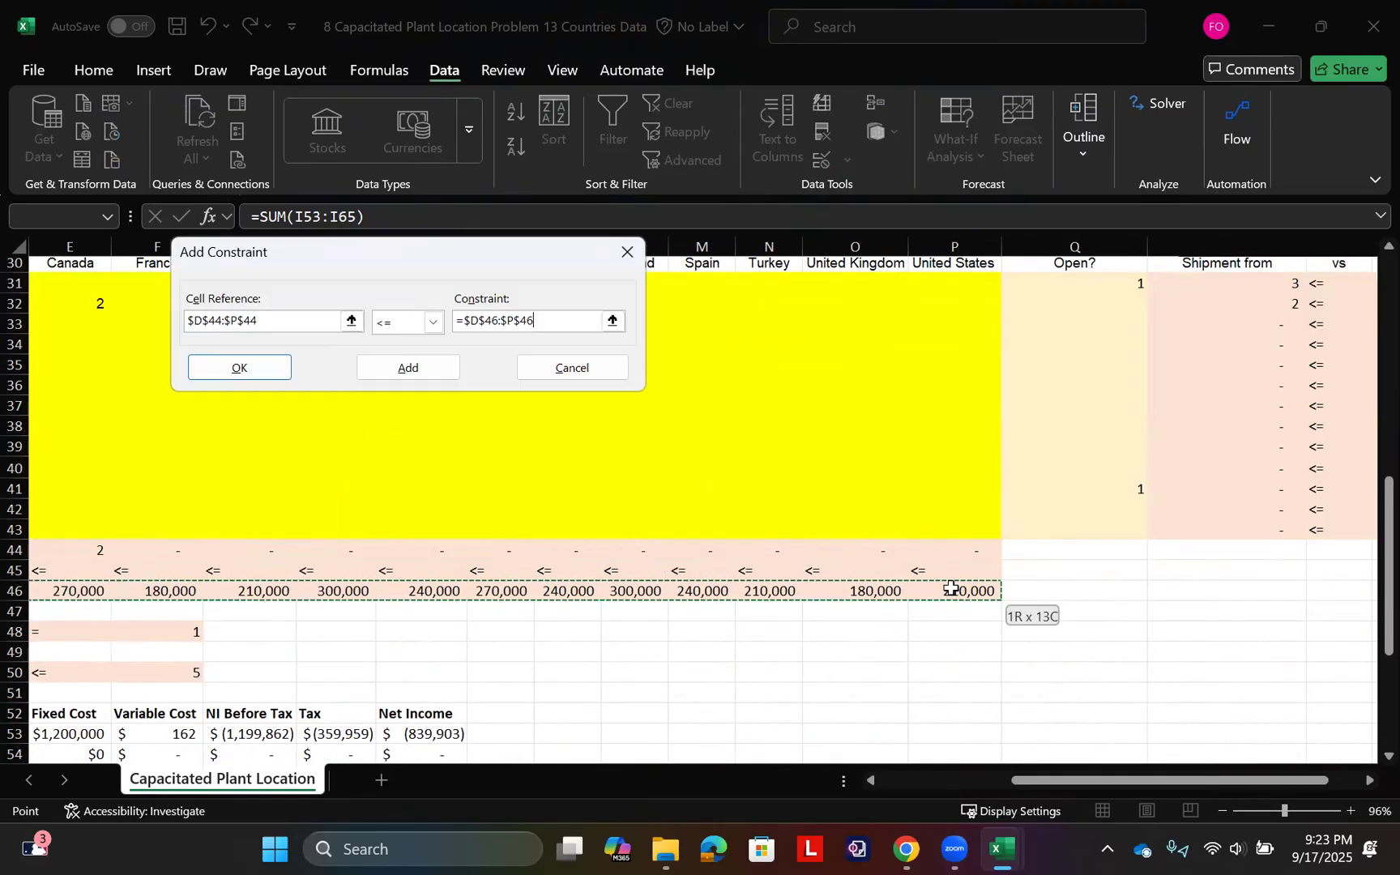
pyautogui.click(384, 369)
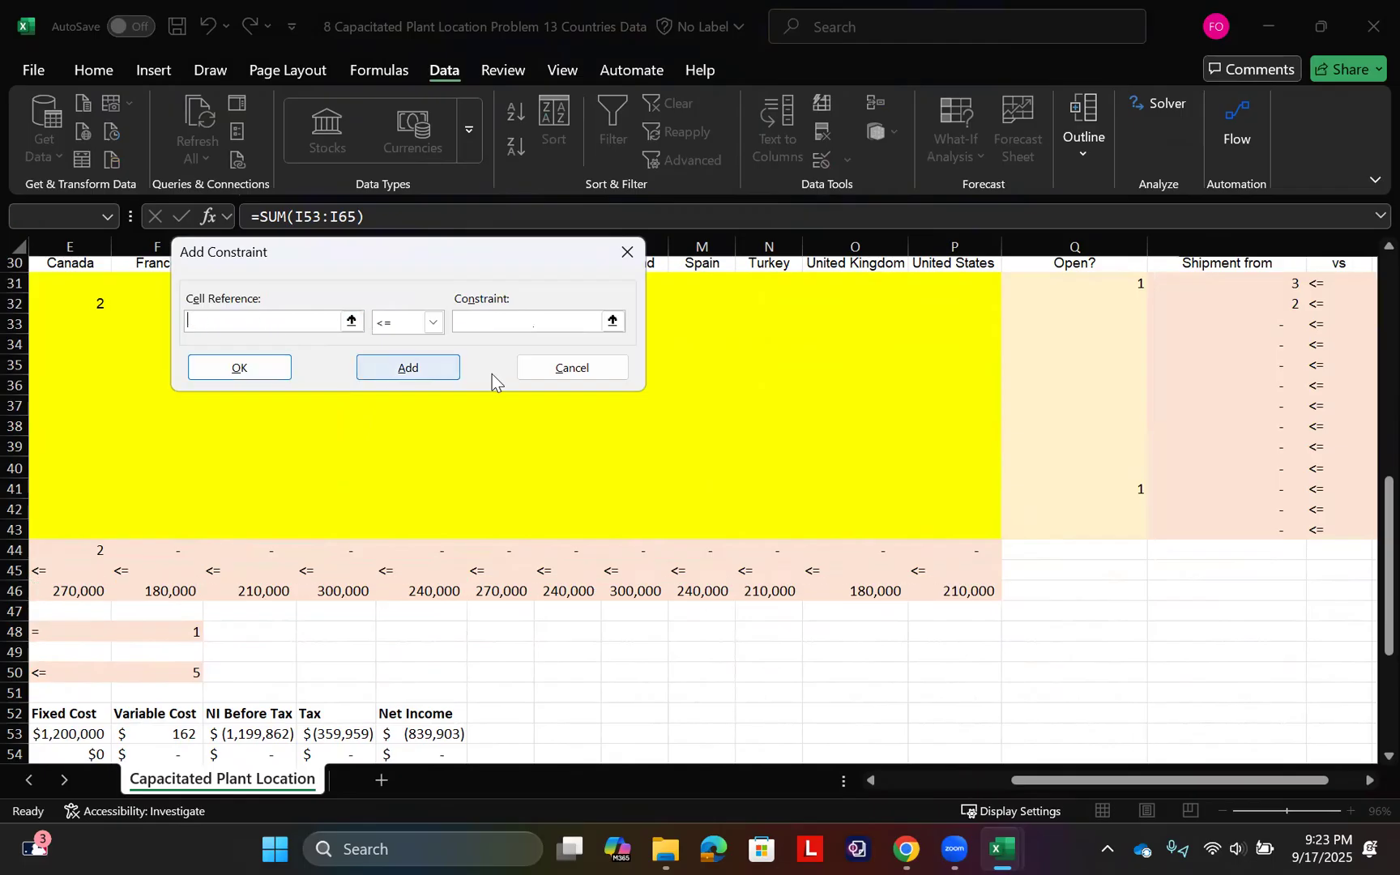
# Add a capacity constraint requiring Shipment from cells $R$31:$R$43 <= Capacity cells $T$31:$T$43
pyautogui.hscroll(3, 794, 423)
pyautogui.moveTo(1009, 279); pyautogui.dragTo(1035, 533)
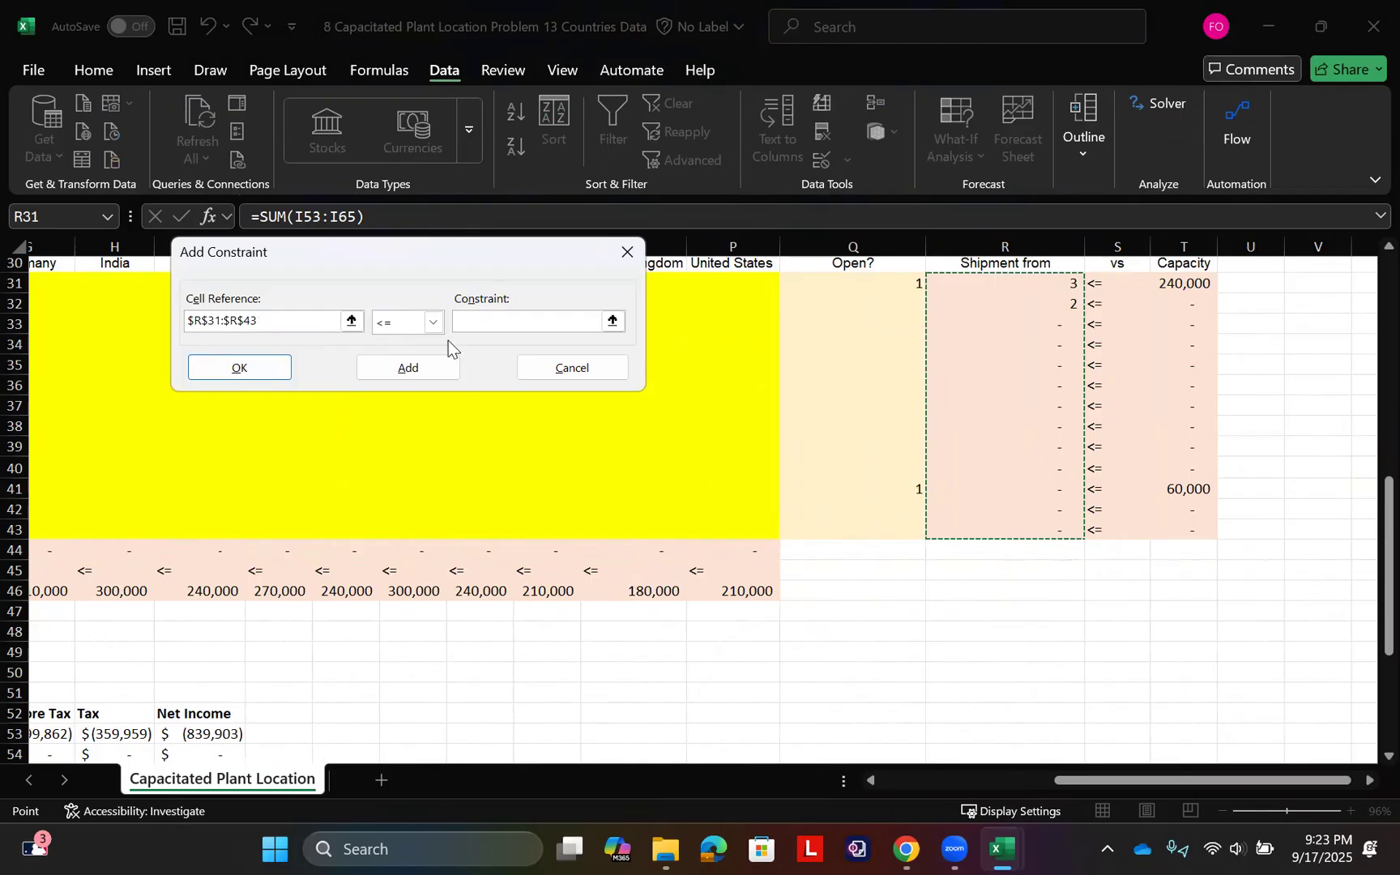
pyautogui.click(559, 328)
pyautogui.moveTo(1164, 281); pyautogui.dragTo(1179, 530)
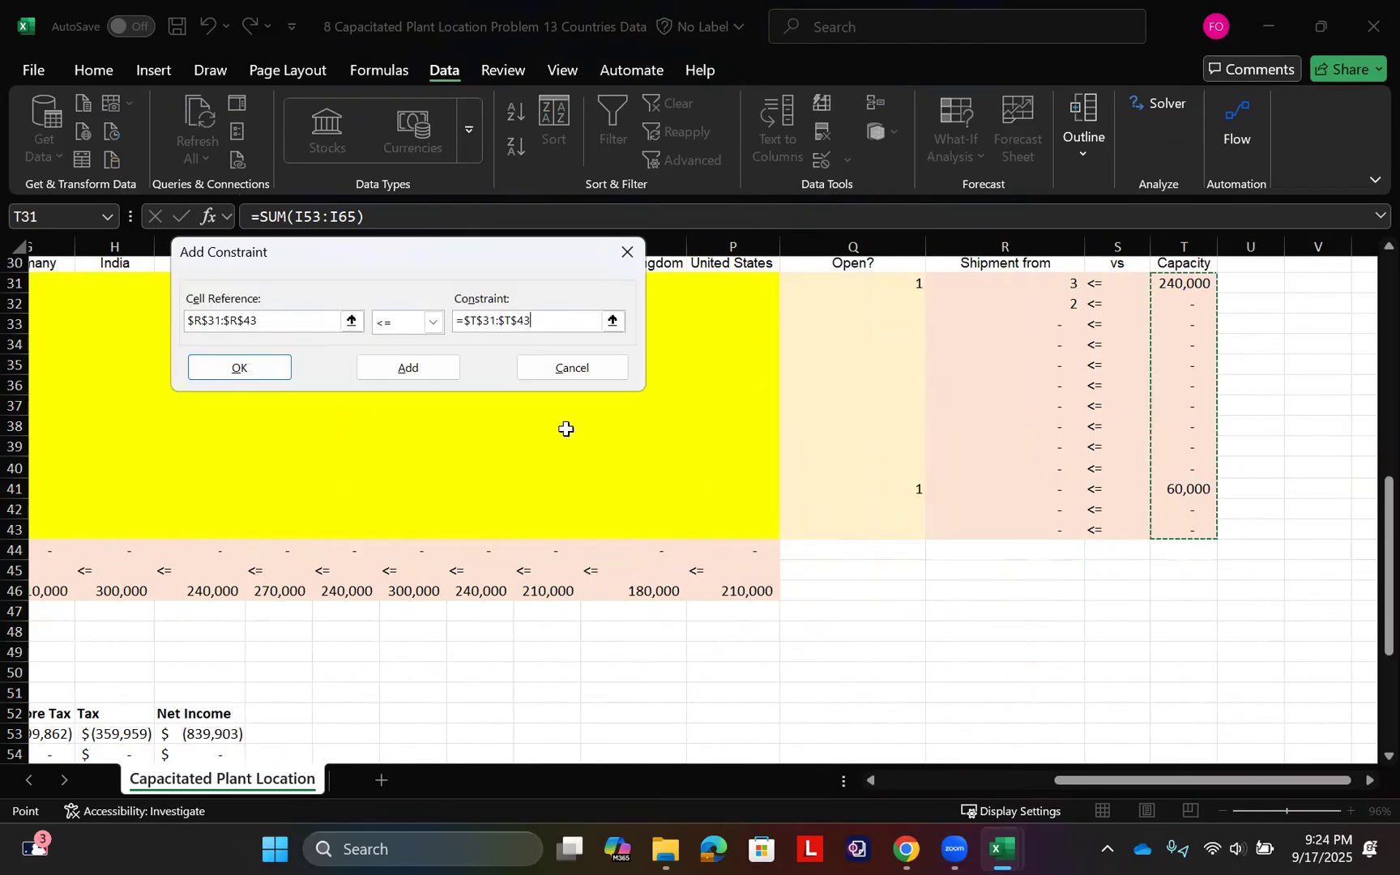
pyautogui.click(422, 369)
# Add a Solver constraint requiring the India, Mexico, Turkey cell $D$48 = $F$48
pyautogui.scroll(-3, 468, 660)
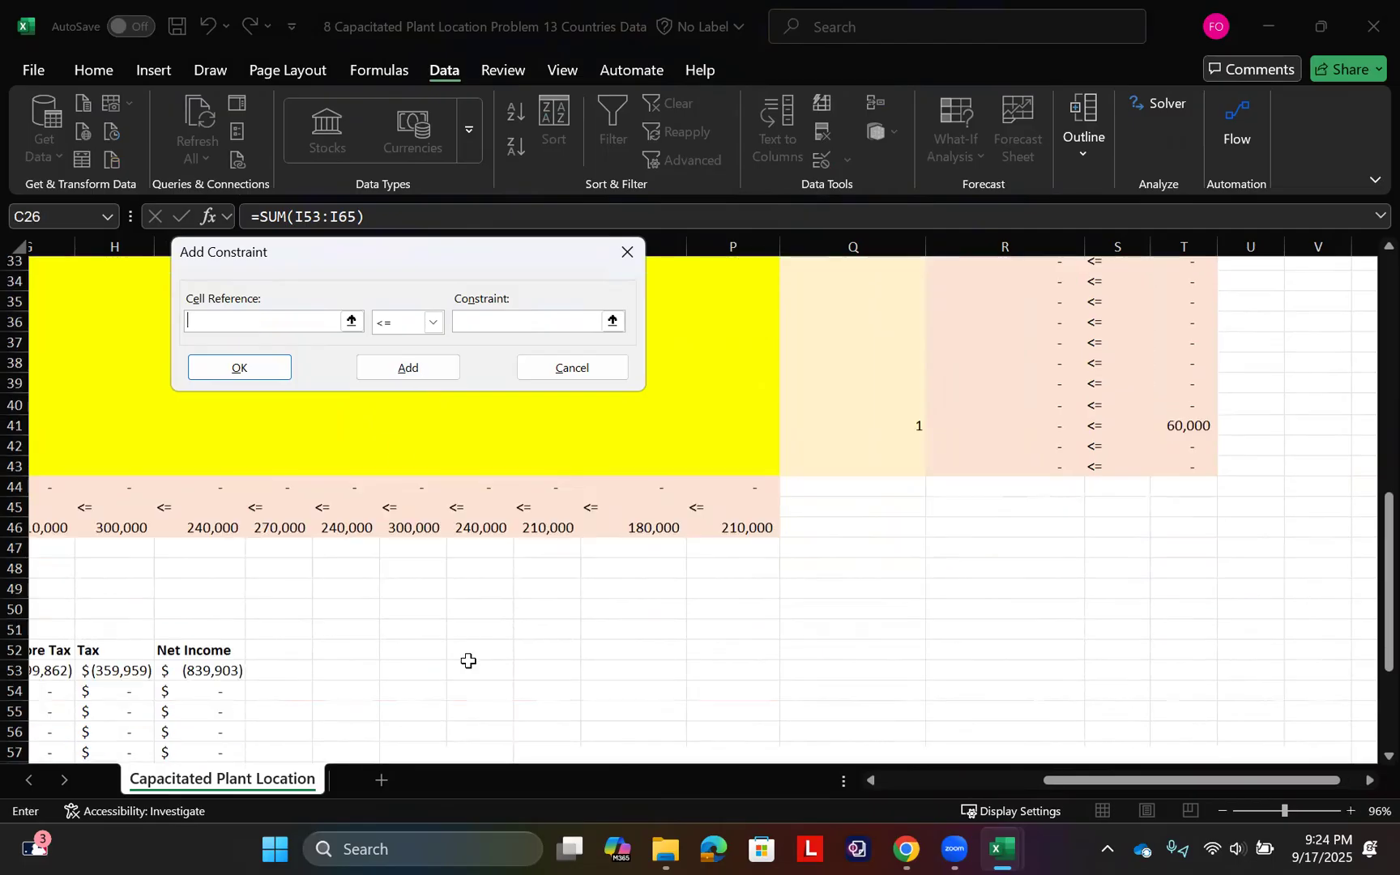
pyautogui.hscroll(-5, 468, 660)
pyautogui.scroll(-3, 468, 658)
pyautogui.scroll(3, 466, 656)
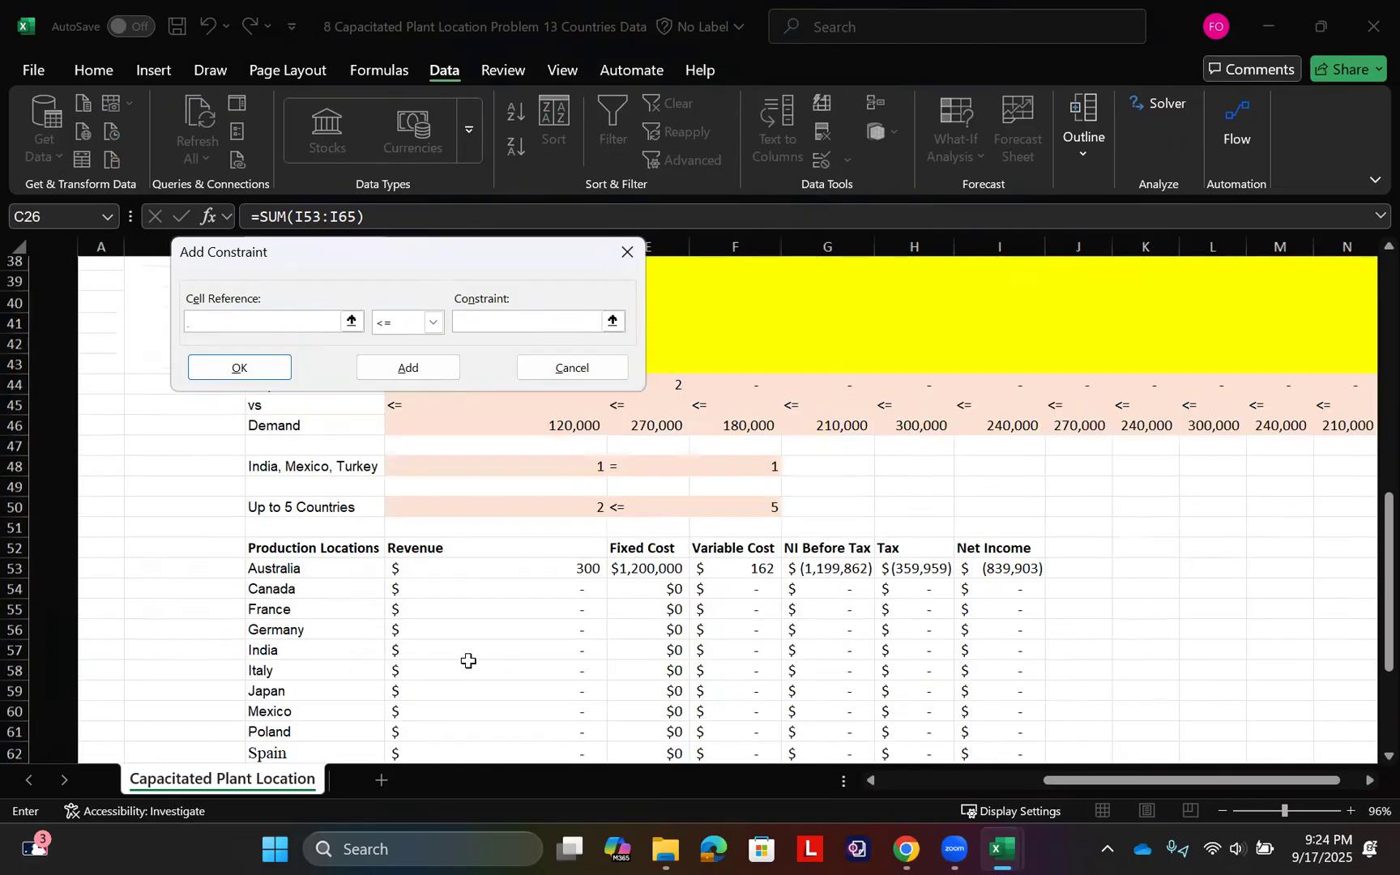
pyautogui.click(459, 467)
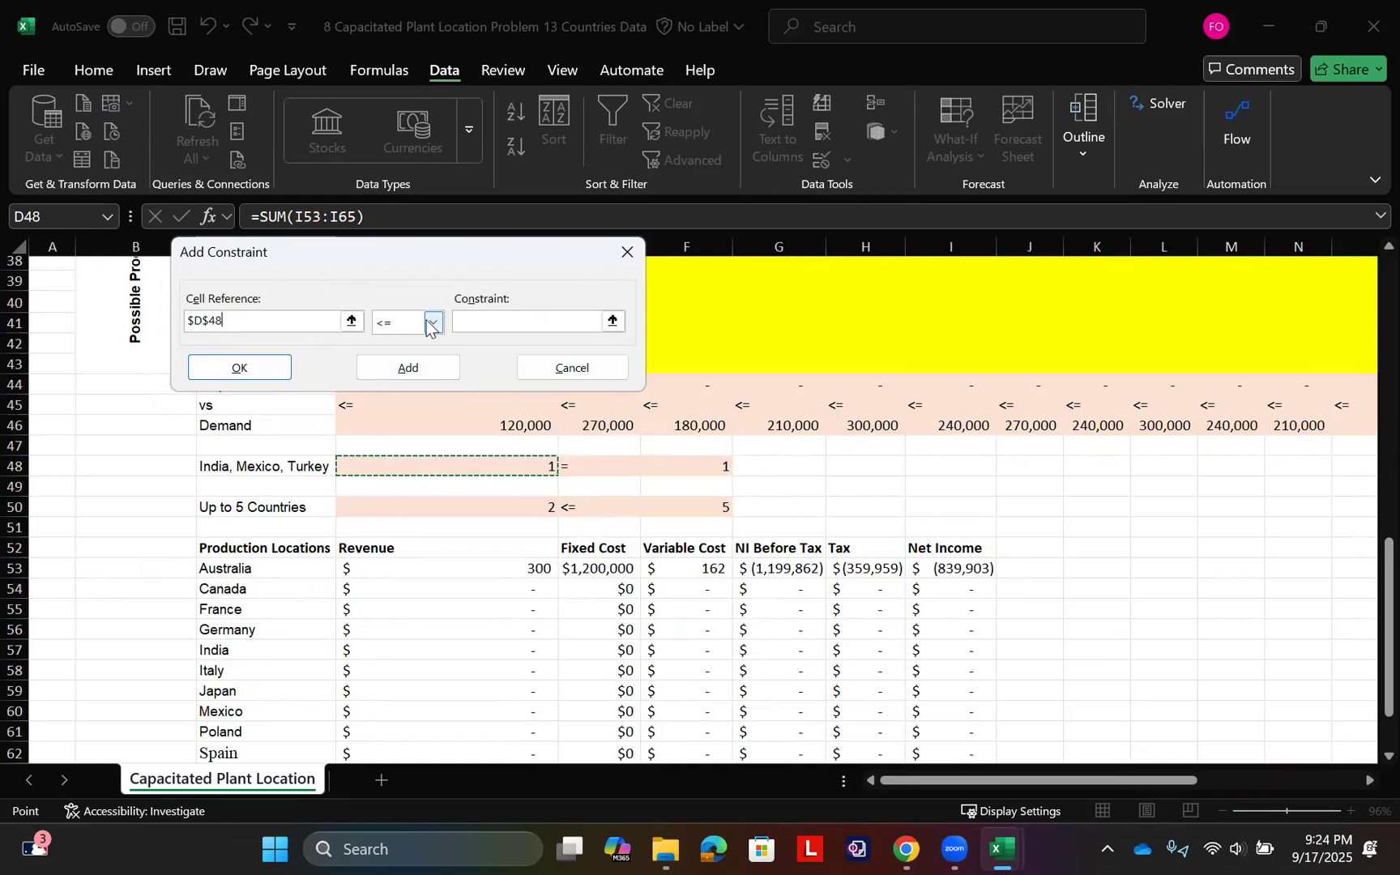
pyautogui.click(430, 324)
pyautogui.click(401, 354)
pyautogui.click(595, 322)
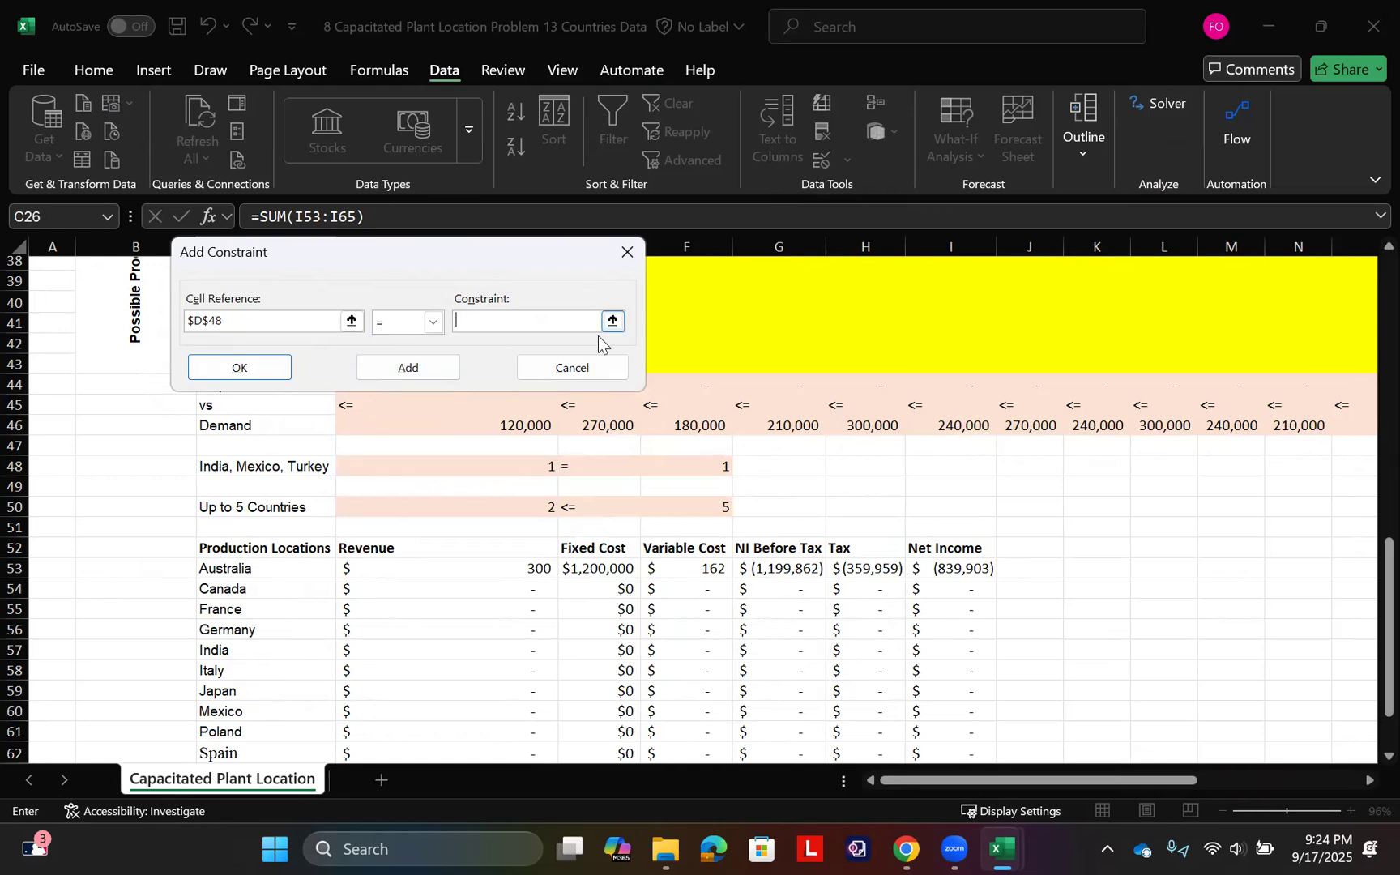
pyautogui.click(716, 471)
pyautogui.click(441, 368)
# Add a Solver constraint requiring the Up to 5 Countries cell $D$50 <= $F$50 and finish adding constraints
pyautogui.click(466, 502)
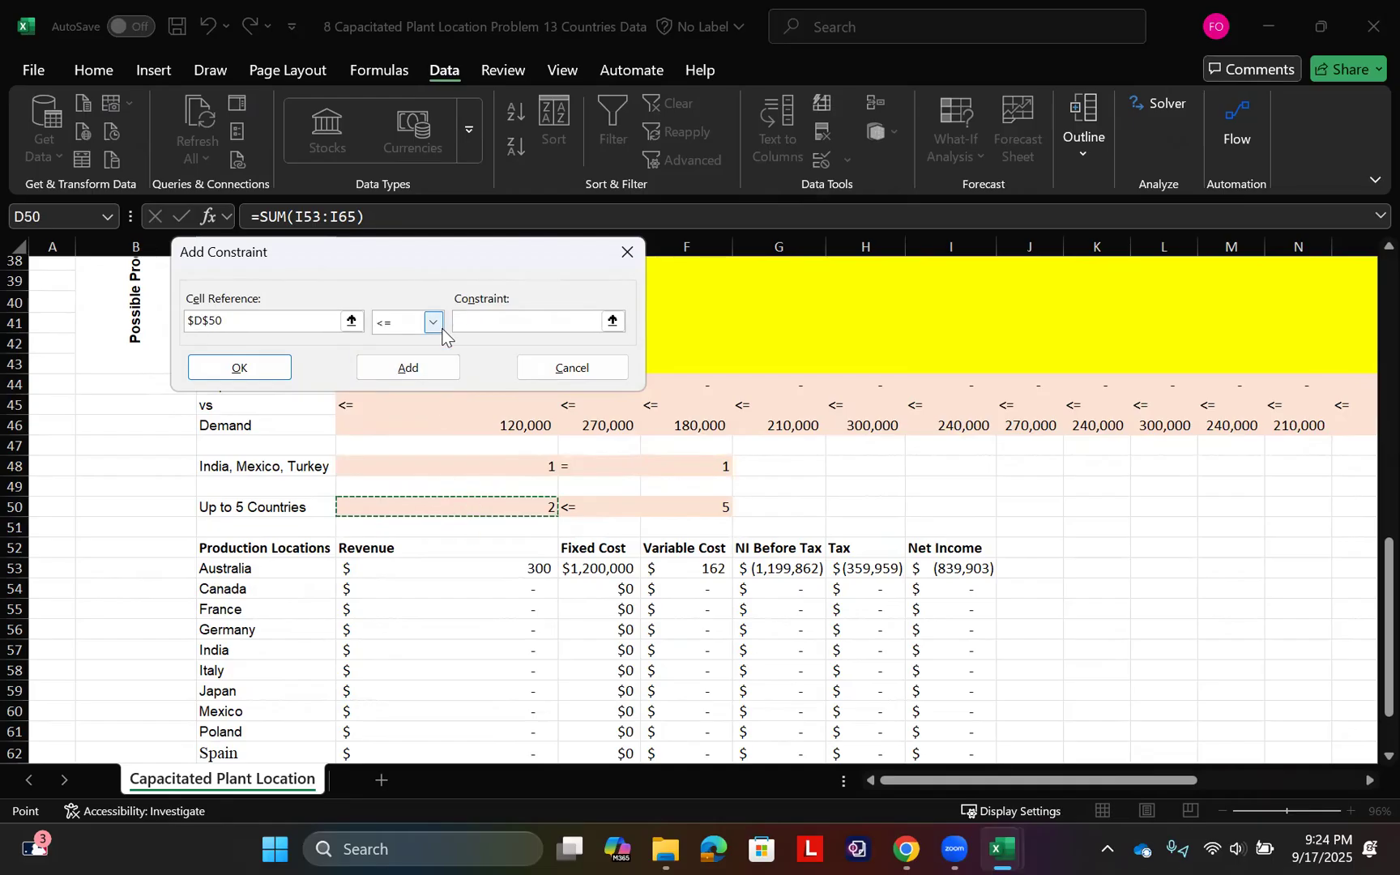
pyautogui.click(581, 322)
pyautogui.click(721, 503)
pyautogui.click(257, 366)
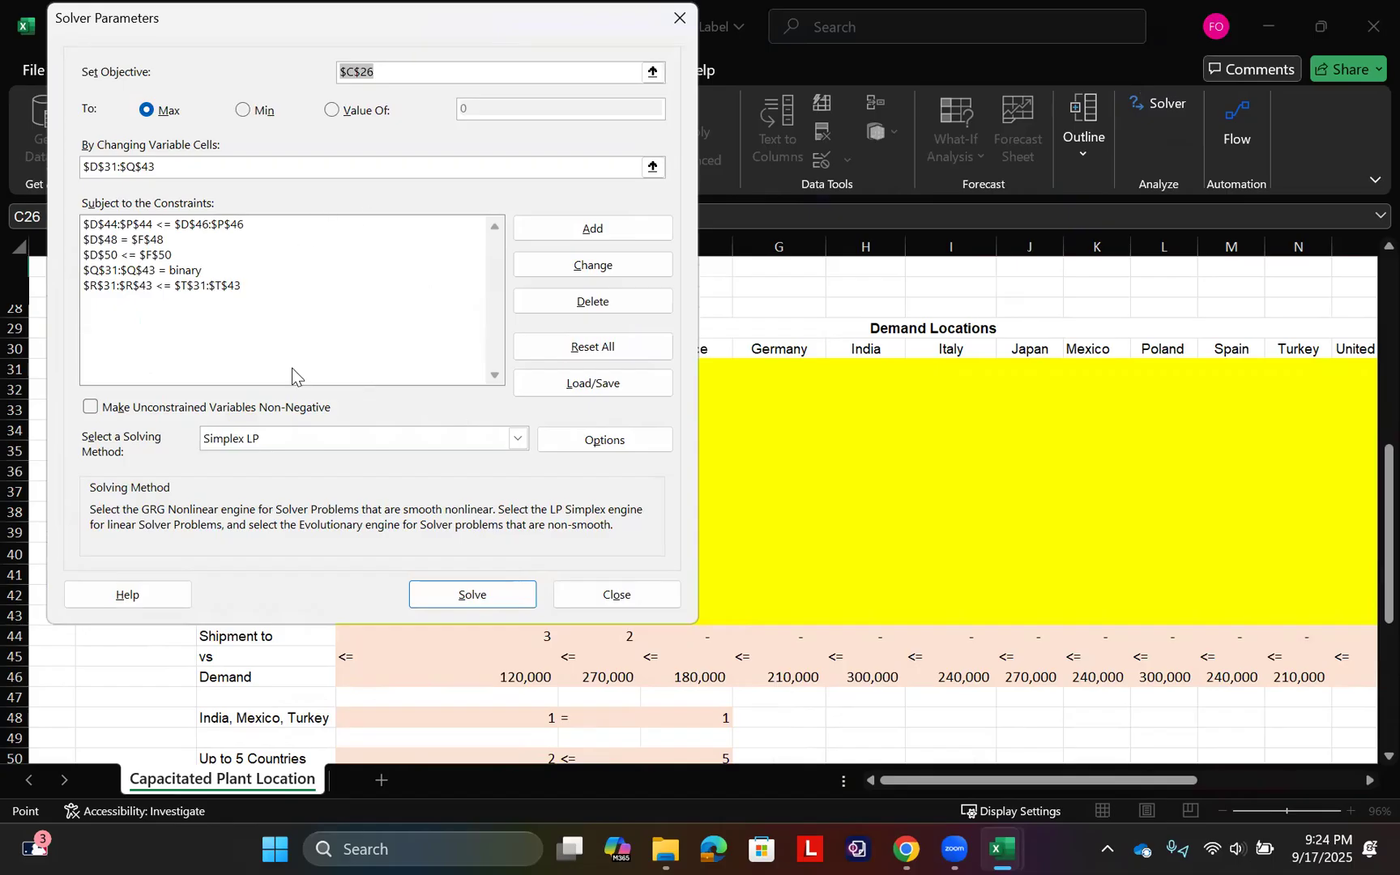
# Make unconstrained variables non-negative, solve the model with Simplex LP and close the results with Keep Solver Solution selected
pyautogui.click(92, 406)
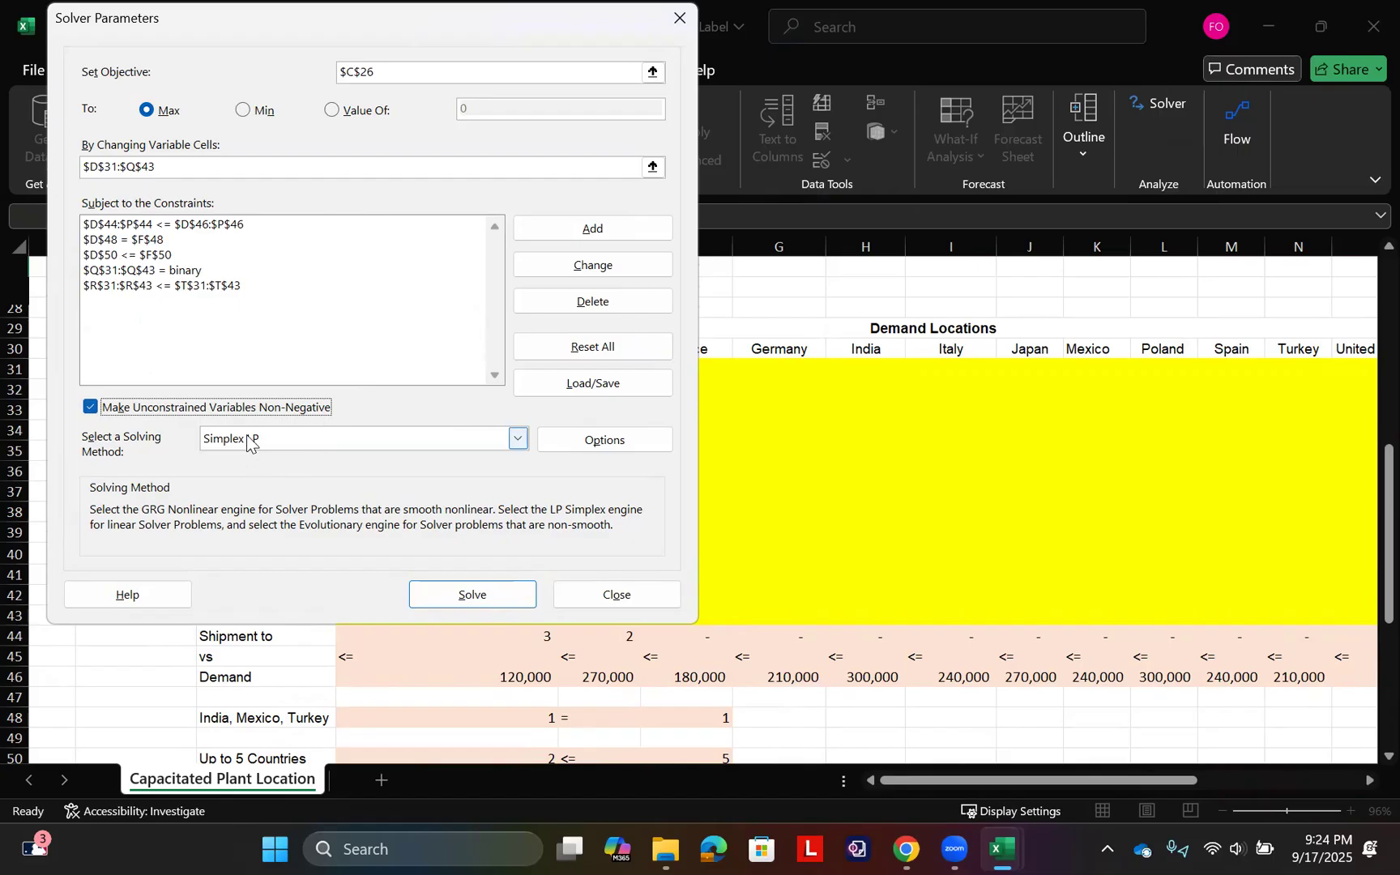
pyautogui.click(476, 597)
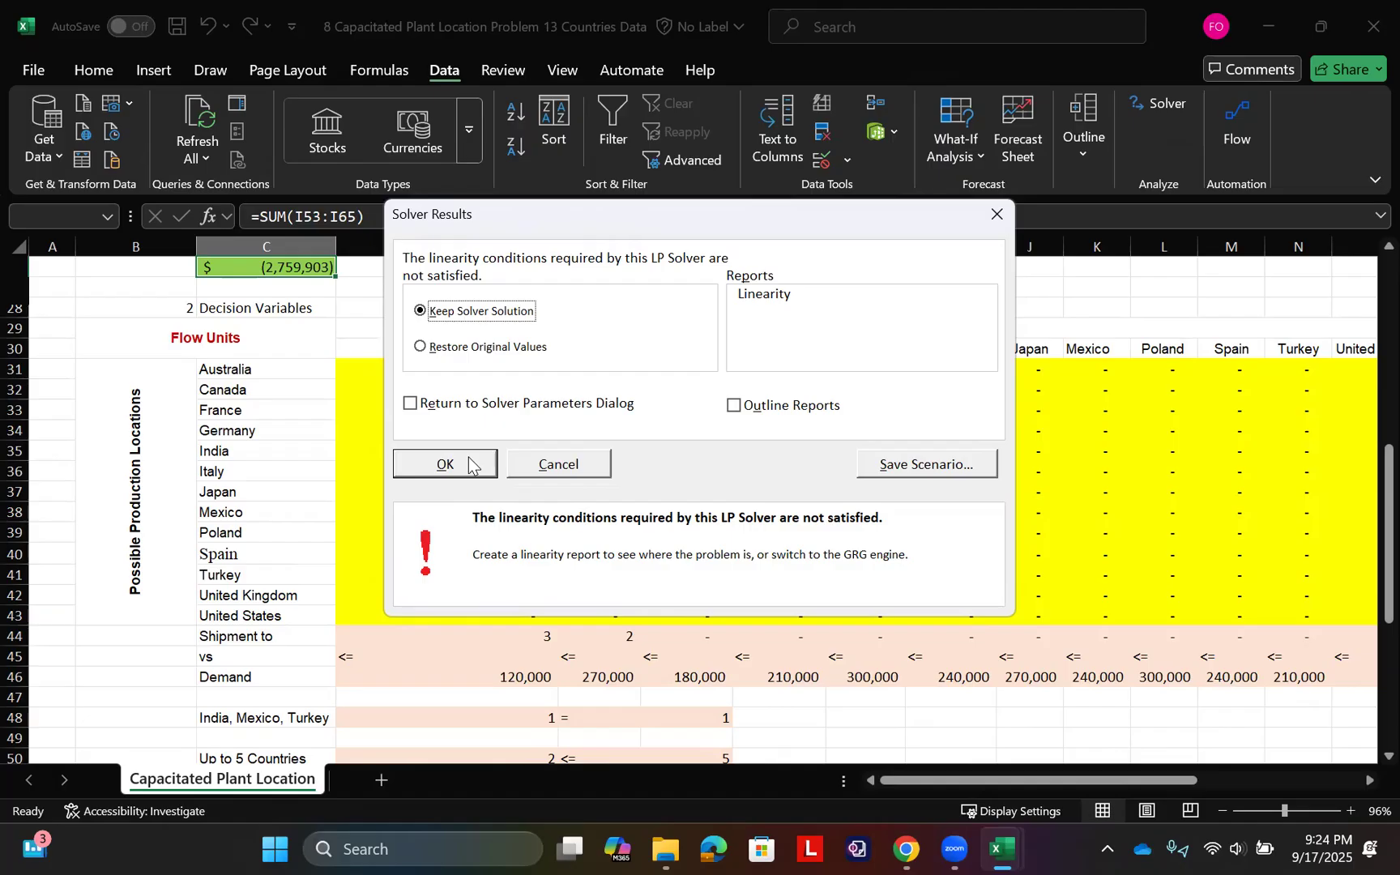
pyautogui.click(468, 463)
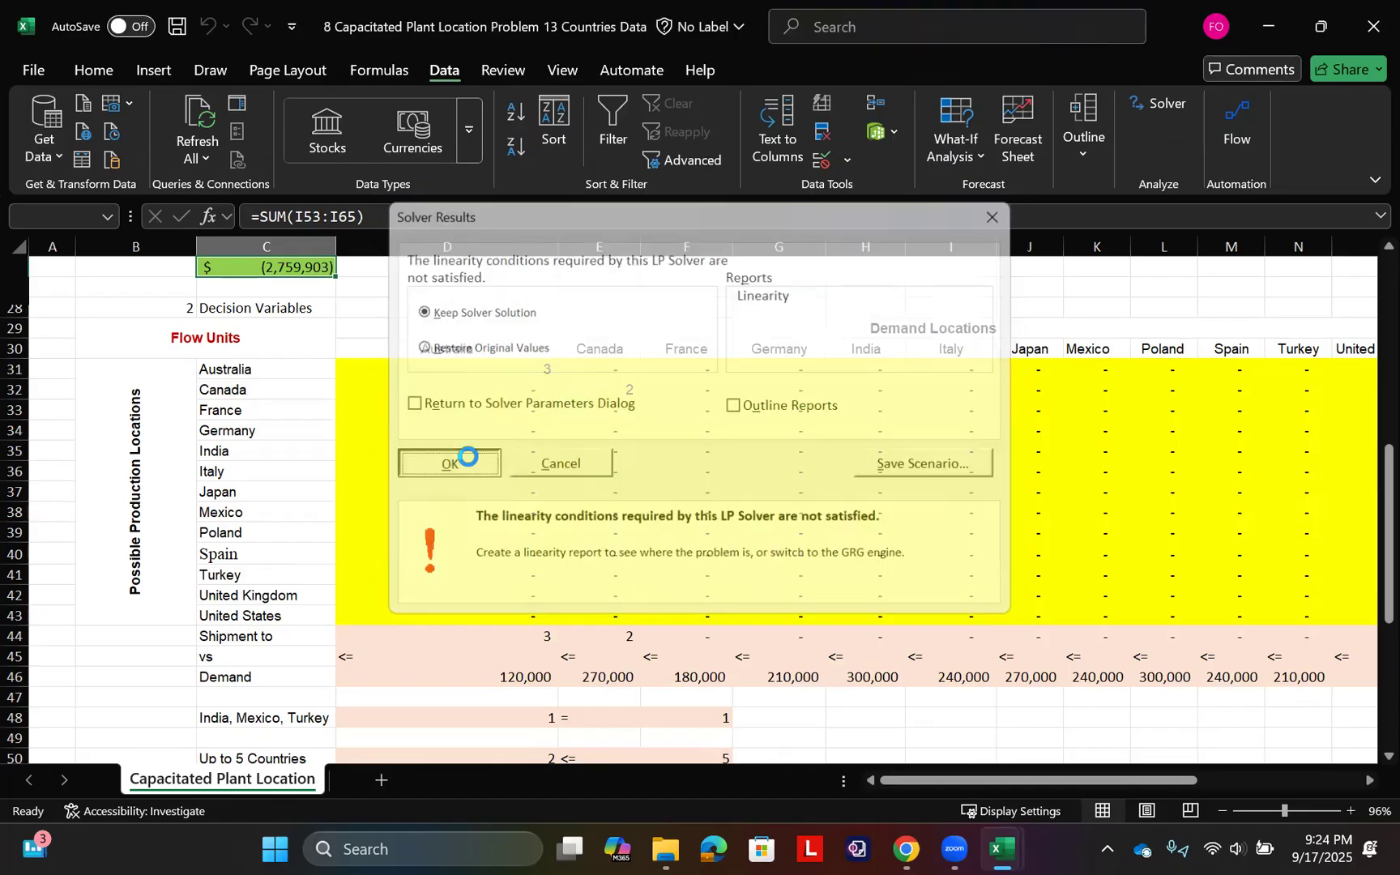
# Inspect the objective formula in C26 and the net income range it sums
pyautogui.scroll(1, 343, 338)
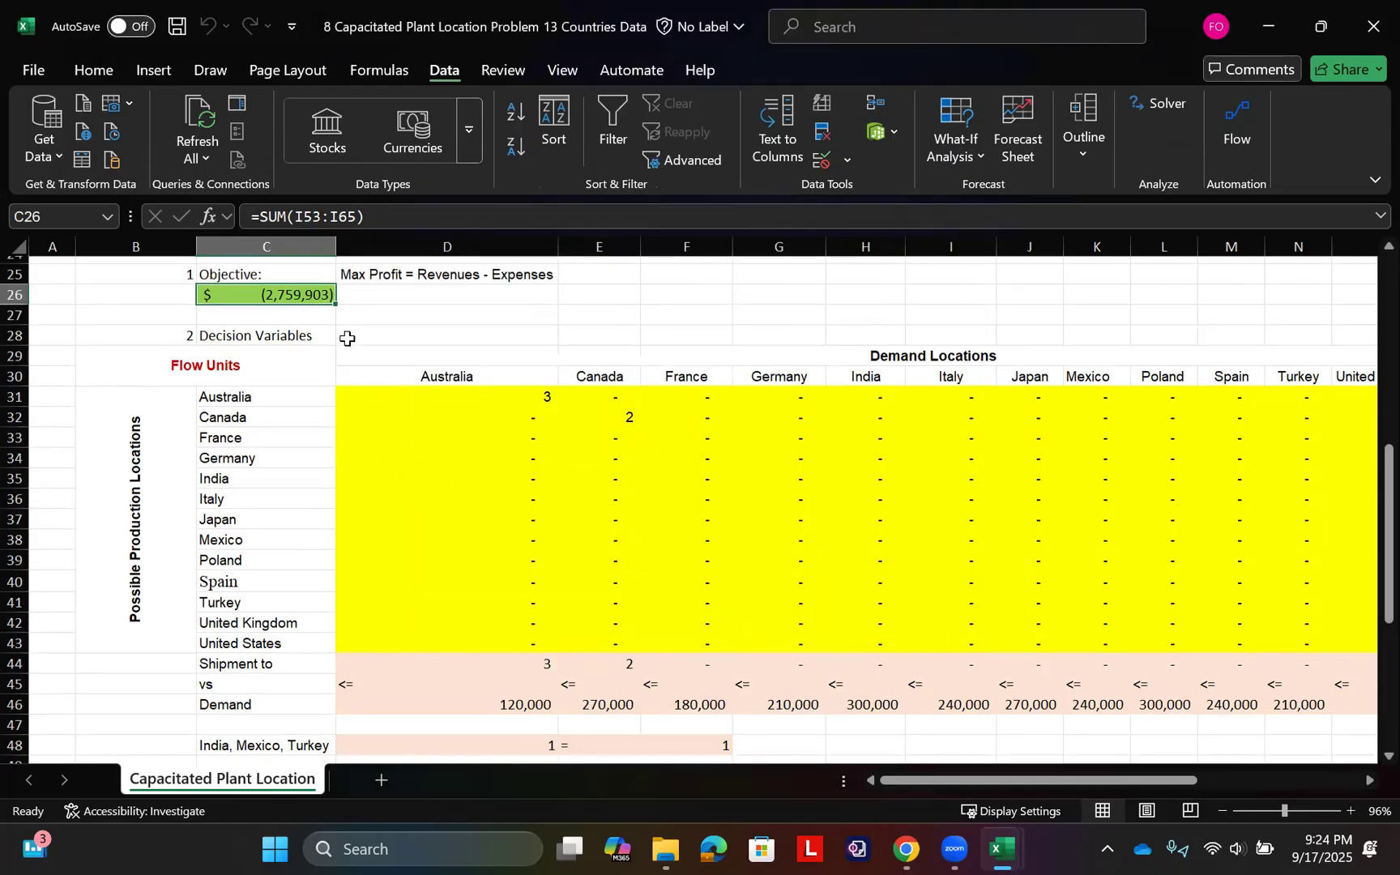
pyautogui.doubleClick(305, 304)
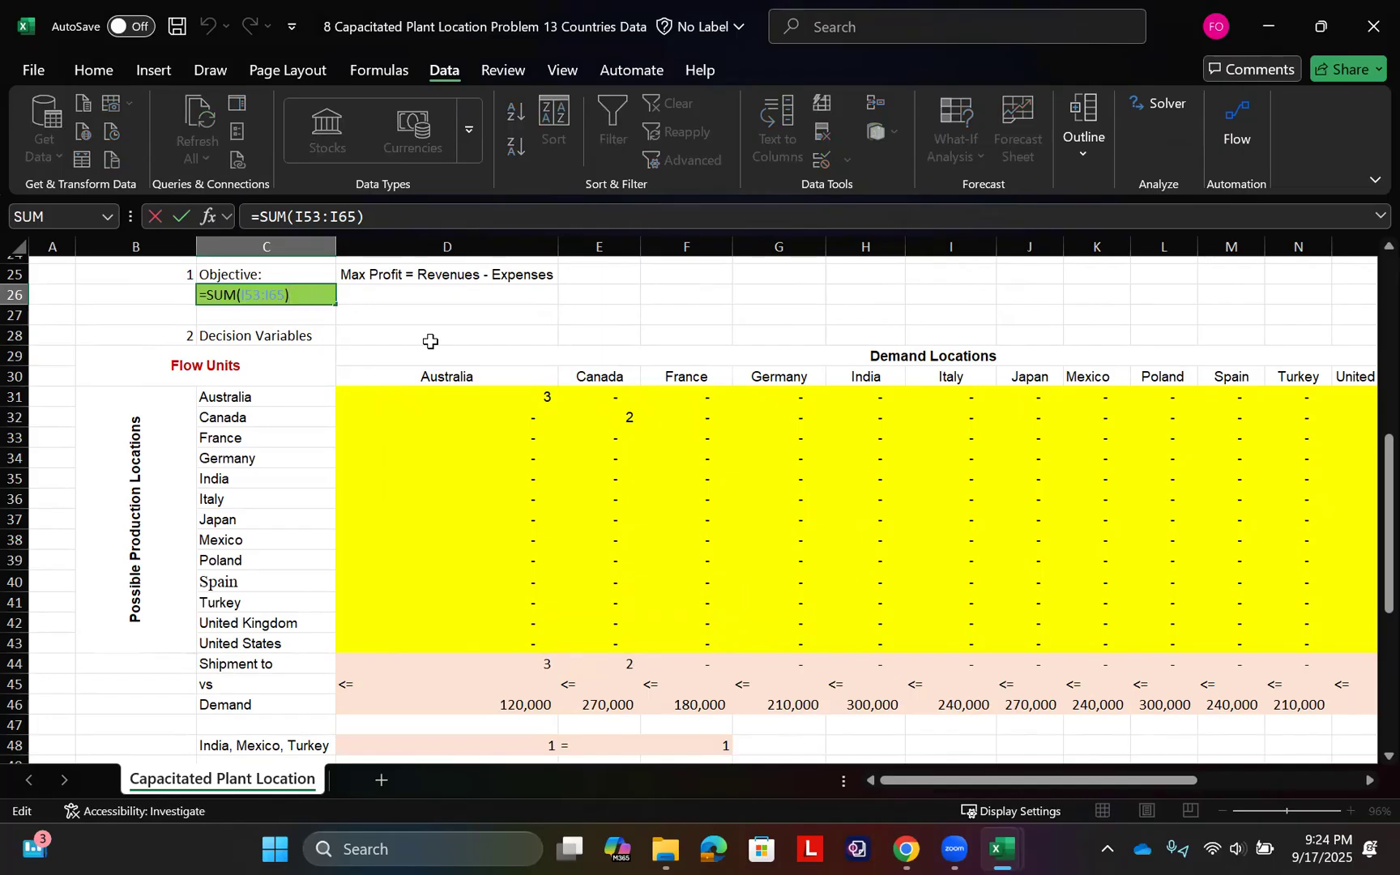
pyautogui.hscroll(3, 429, 342)
pyautogui.hscroll(-1, 429, 342)
pyautogui.scroll(-3, 429, 342)
pyautogui.scroll(-5, 430, 341)
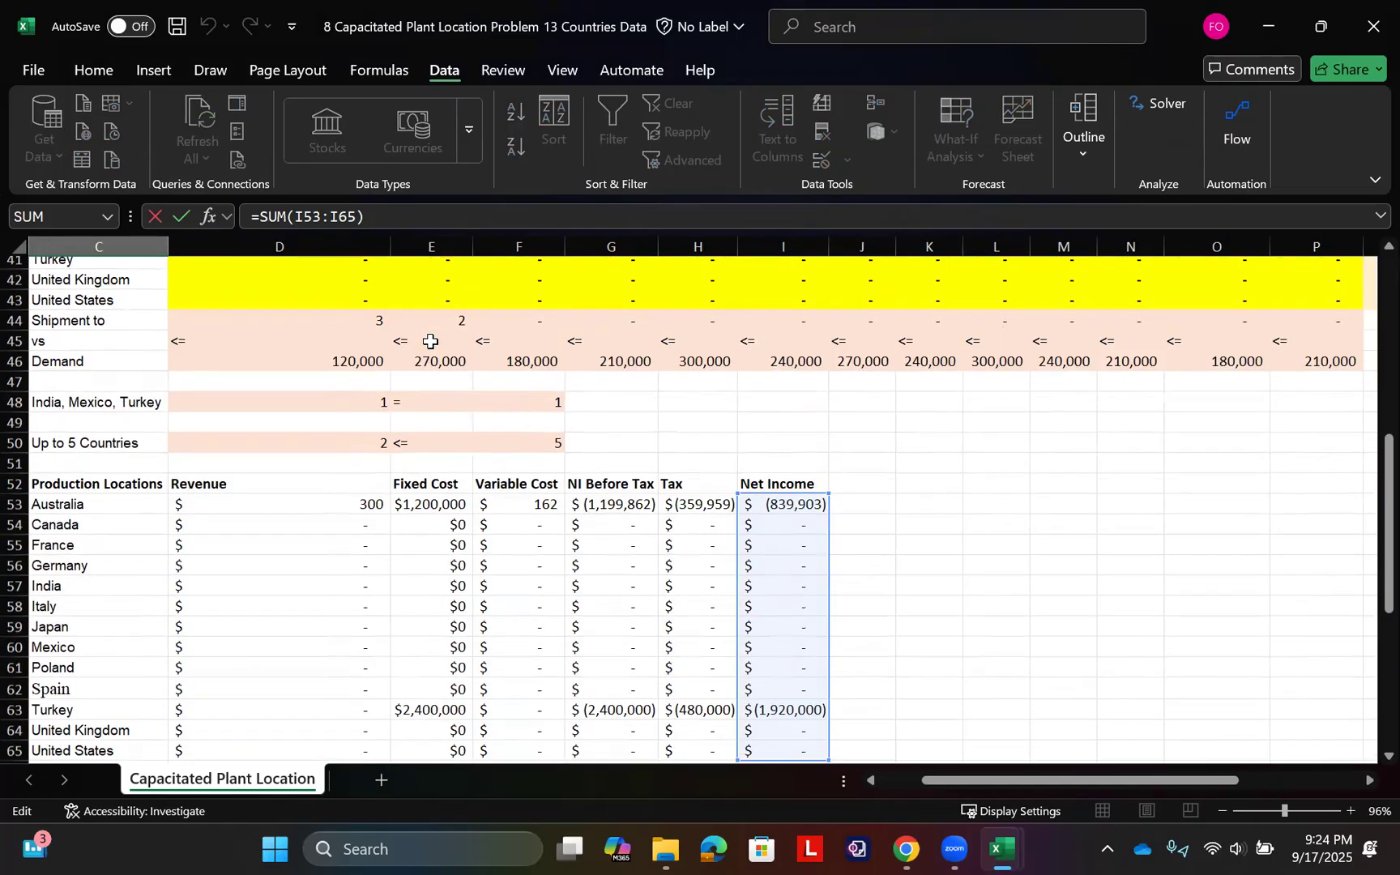
pyautogui.press('Escape')
pyautogui.scroll(-5, 556, 440)
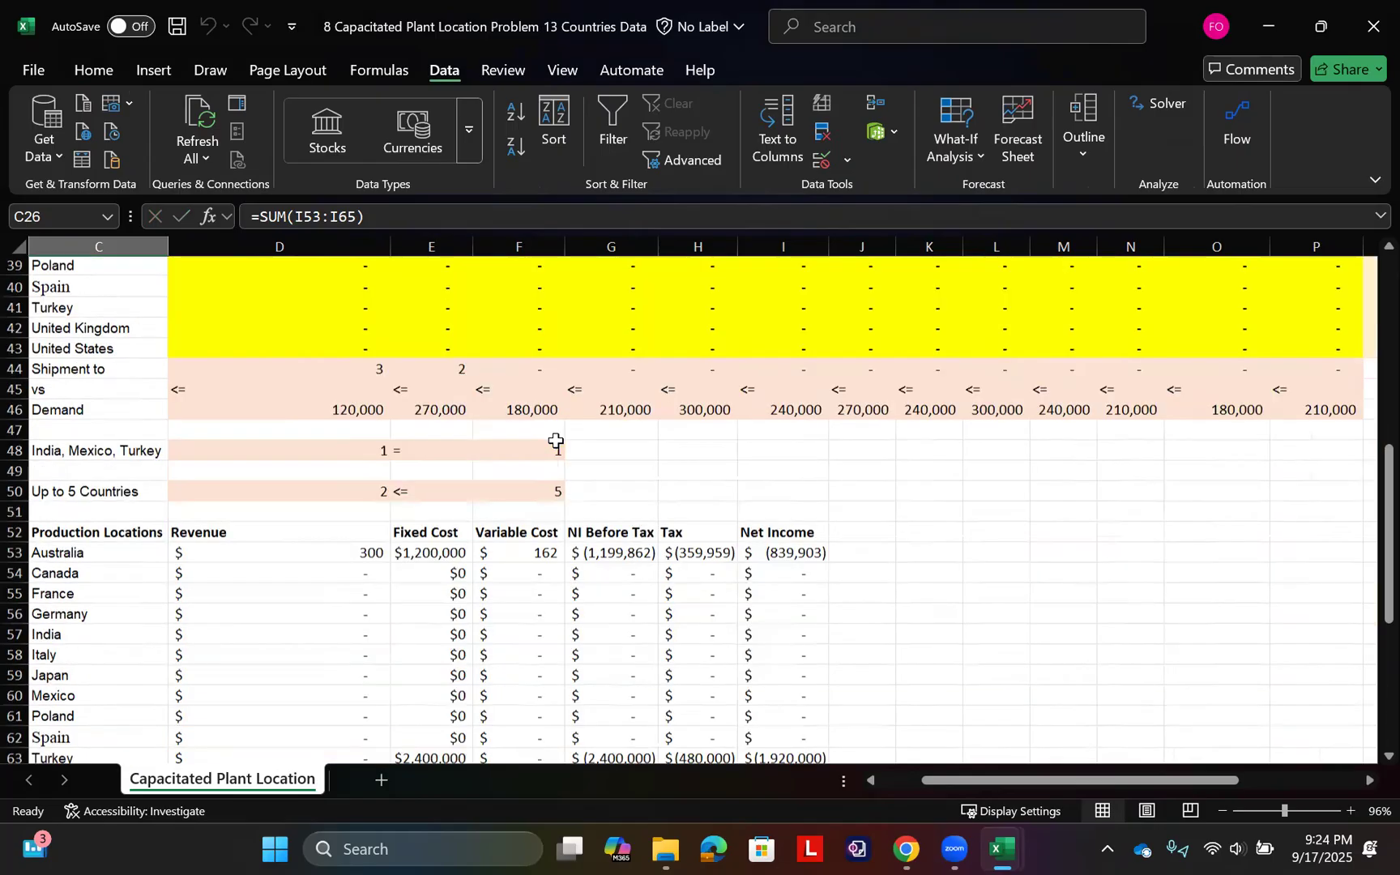
# Inspect Australia's Net Income, Tax and NI Before Tax formulas in row 53 without changing them
pyautogui.click(777, 486)
pyautogui.doubleClick(777, 486)
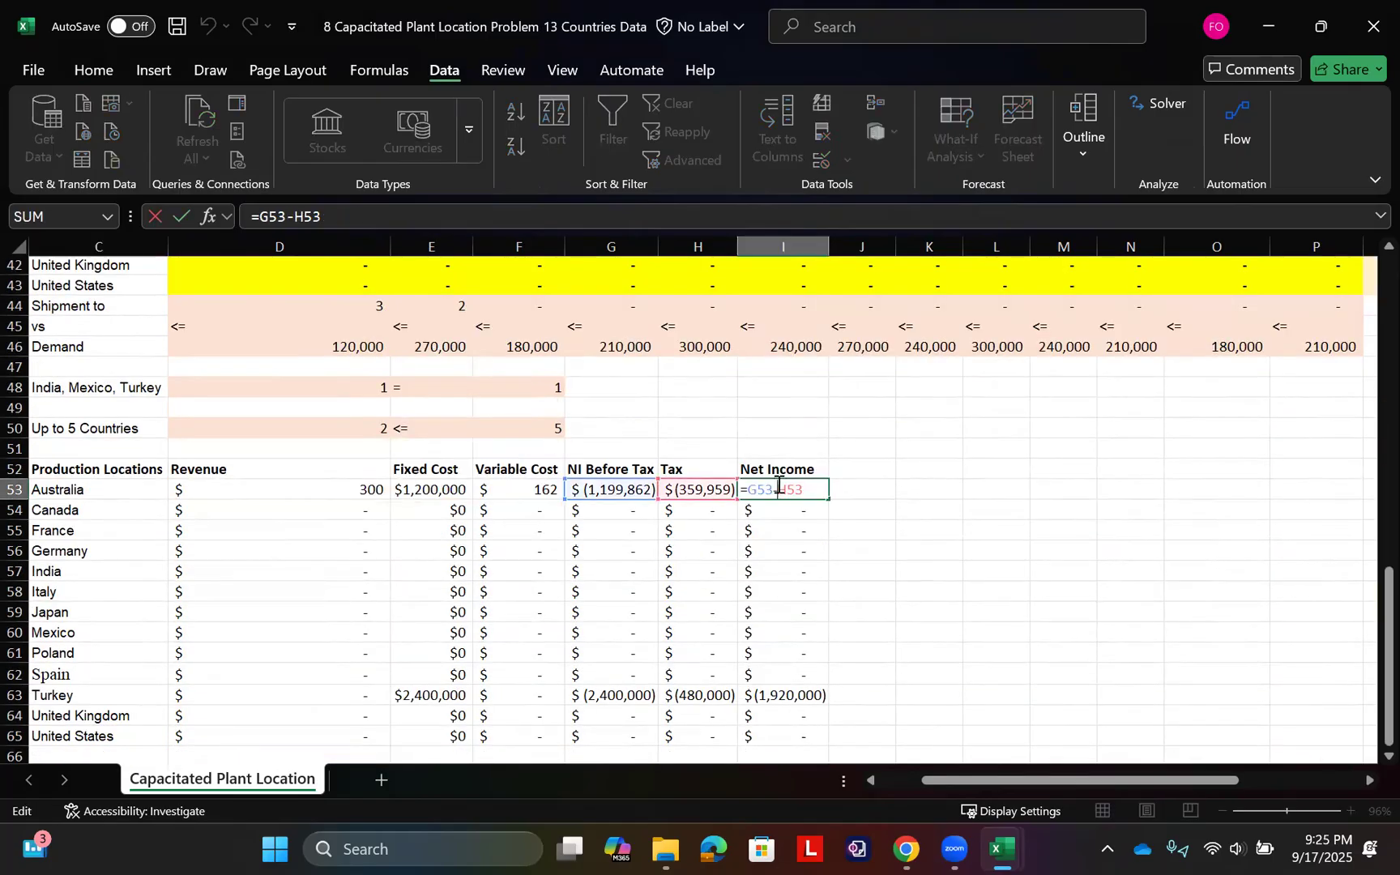
pyautogui.press('Escape')
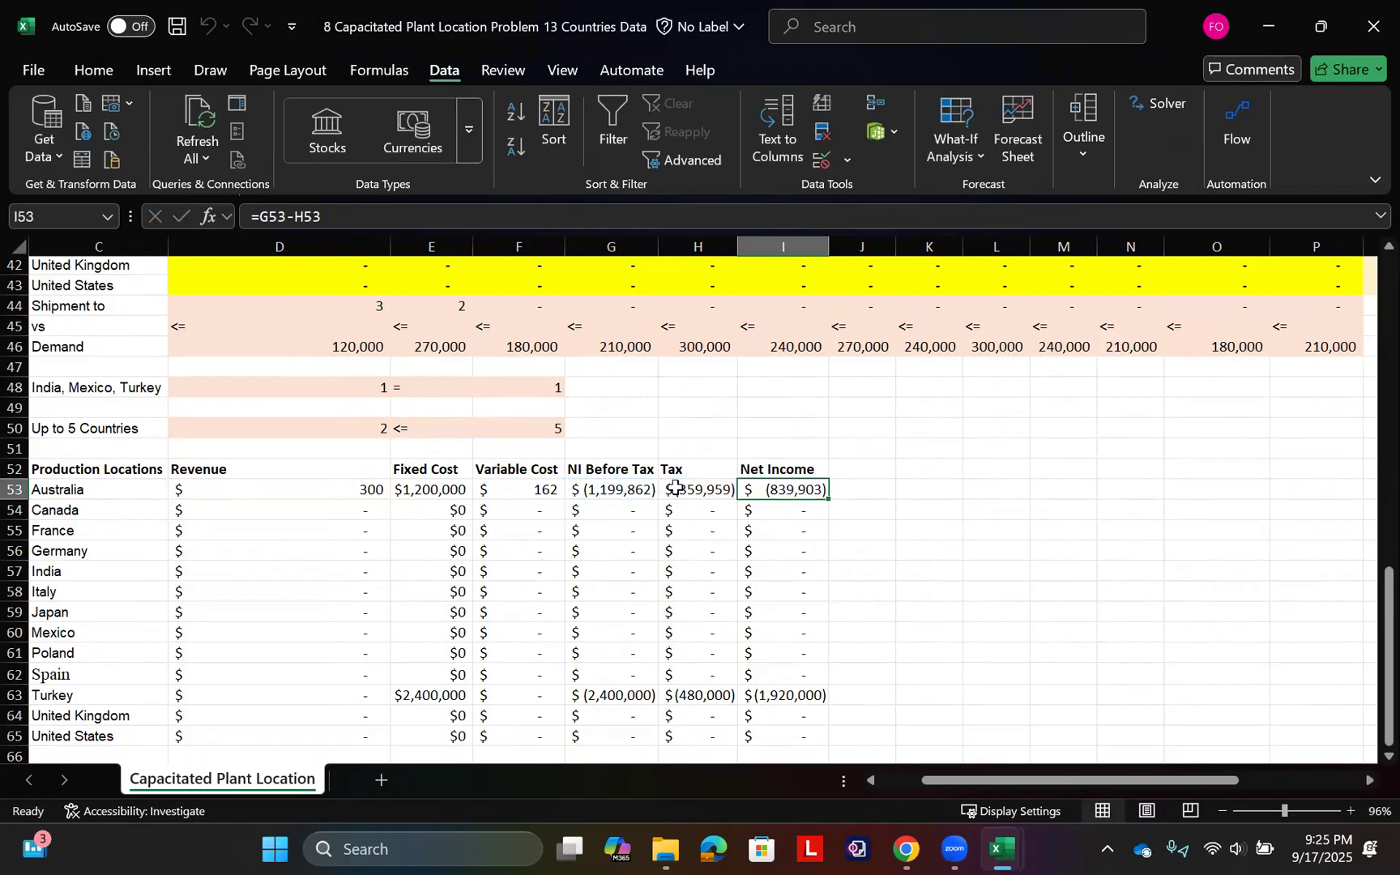
pyautogui.doubleClick(675, 487)
pyautogui.press('Escape')
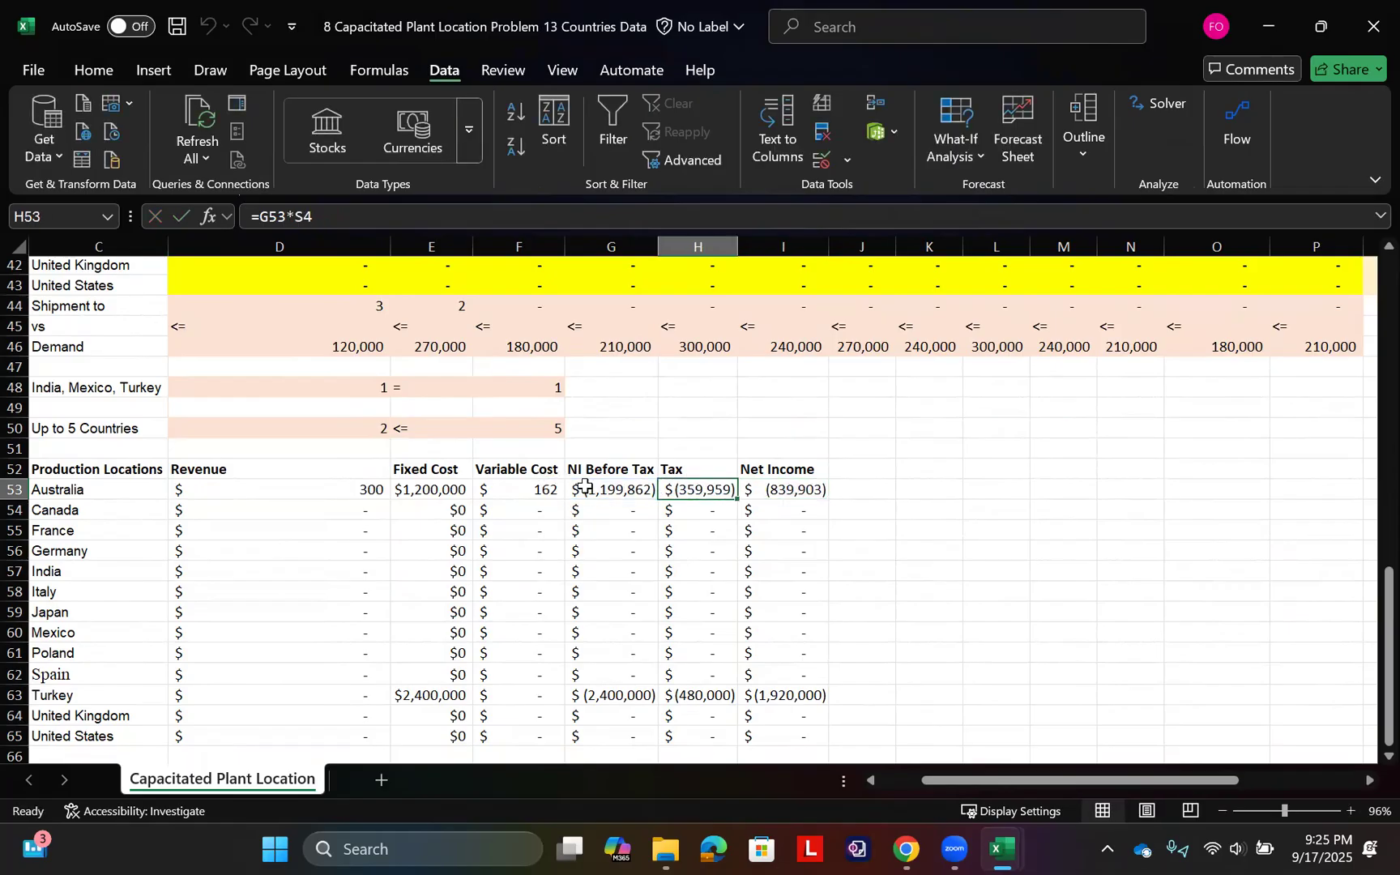
pyautogui.doubleClick(587, 487)
pyautogui.press('Escape')
# Examine Australia's Variable Cost formula in F53 and trace the flow units and Open? cells it references
pyautogui.click(523, 484)
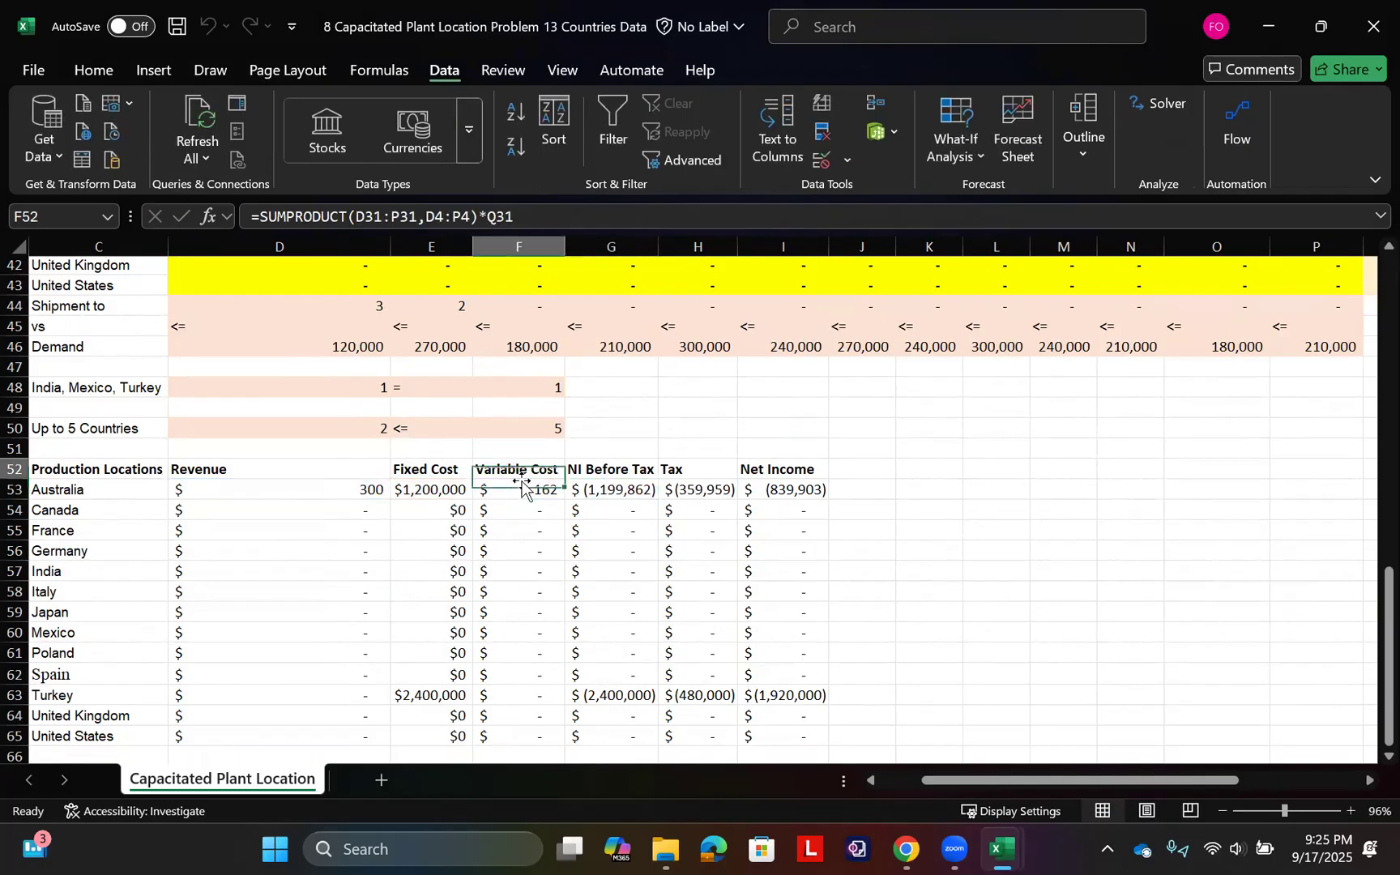
pyautogui.doubleClick(515, 489)
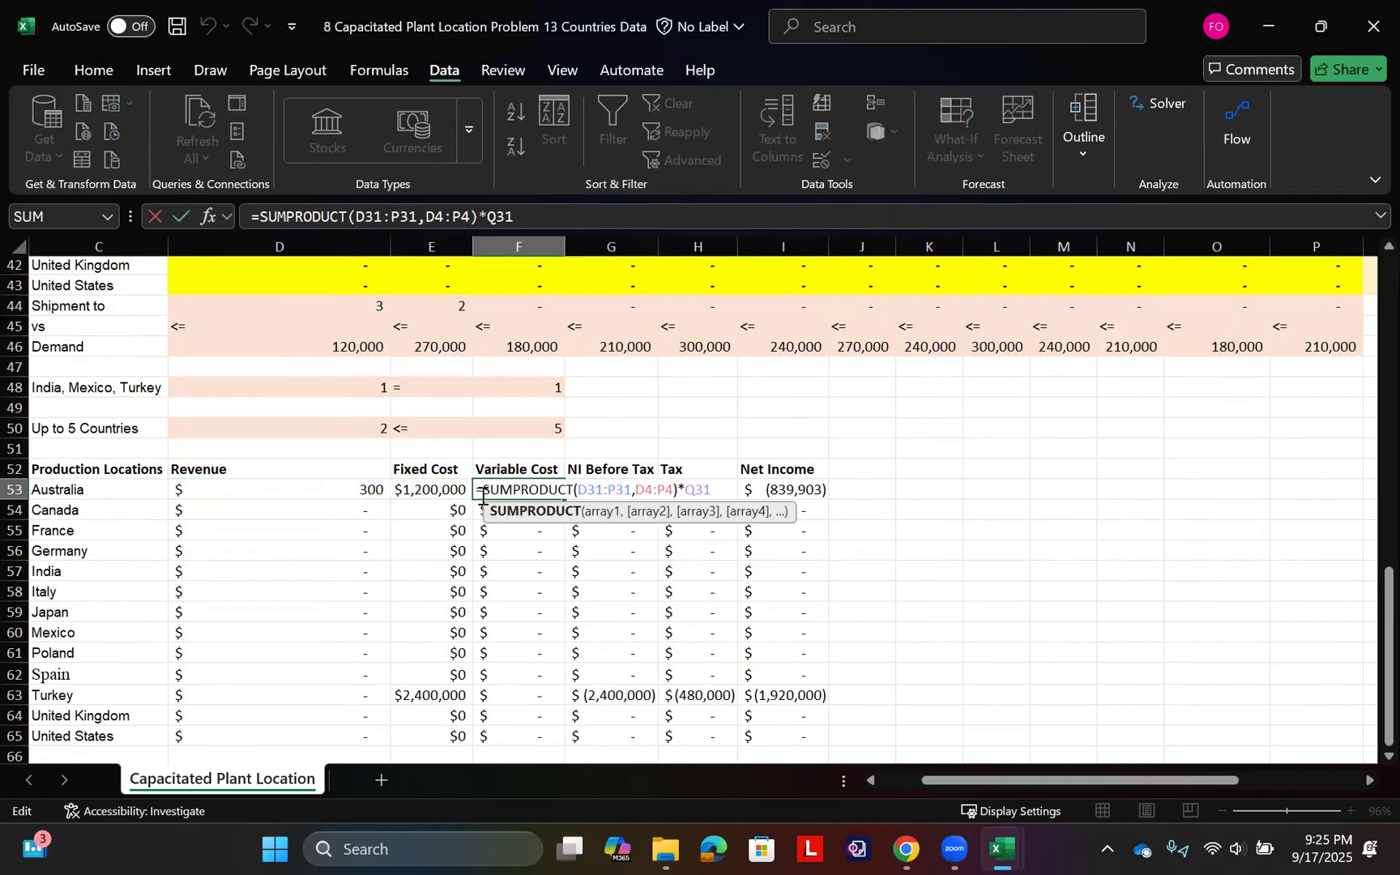
pyautogui.press('Escape')
pyautogui.doubleClick(519, 490)
pyautogui.scroll(4, 587, 486)
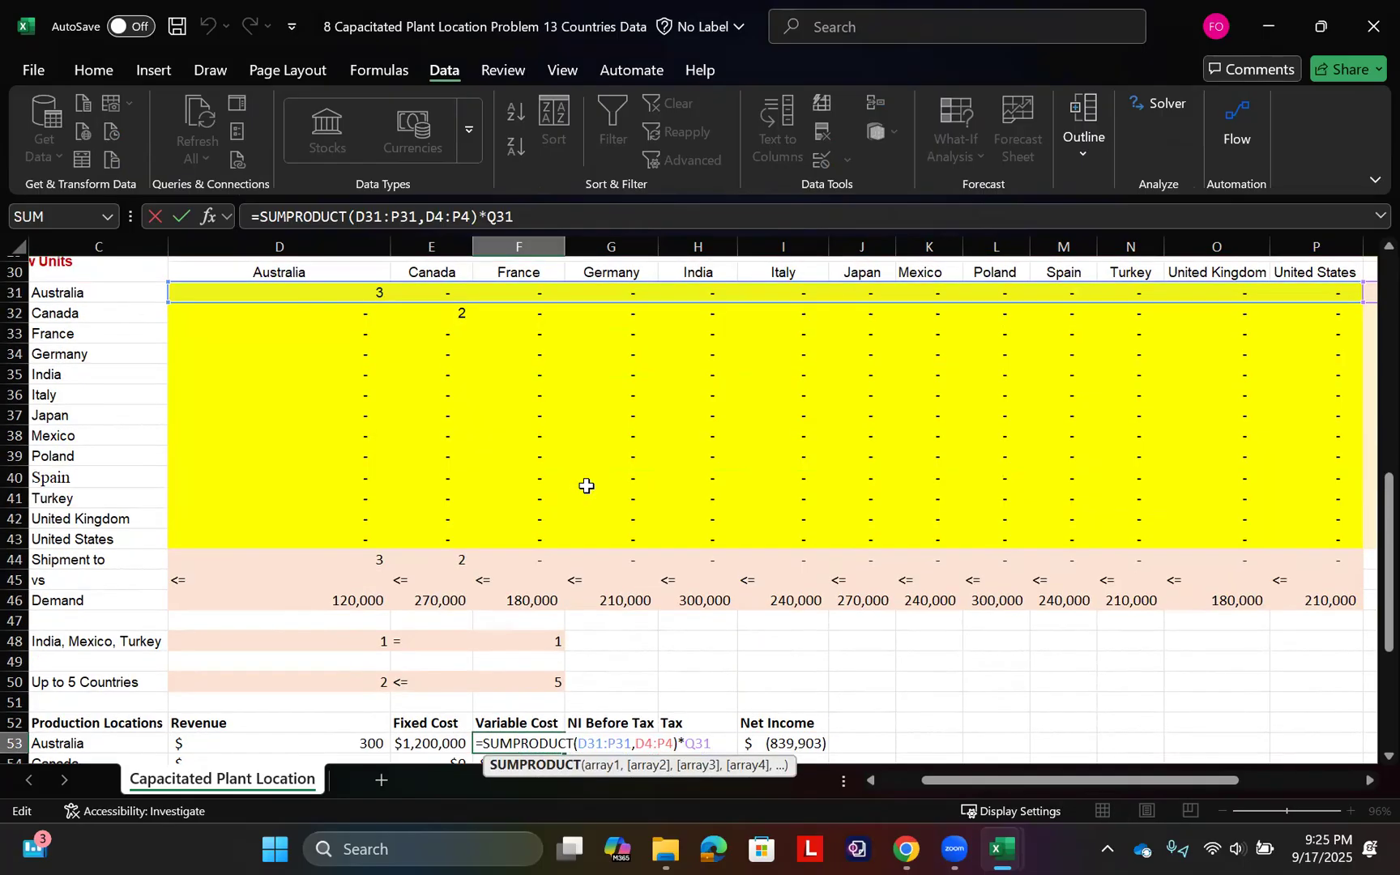
pyautogui.scroll(-1, 586, 486)
pyautogui.hscroll(1, 586, 486)
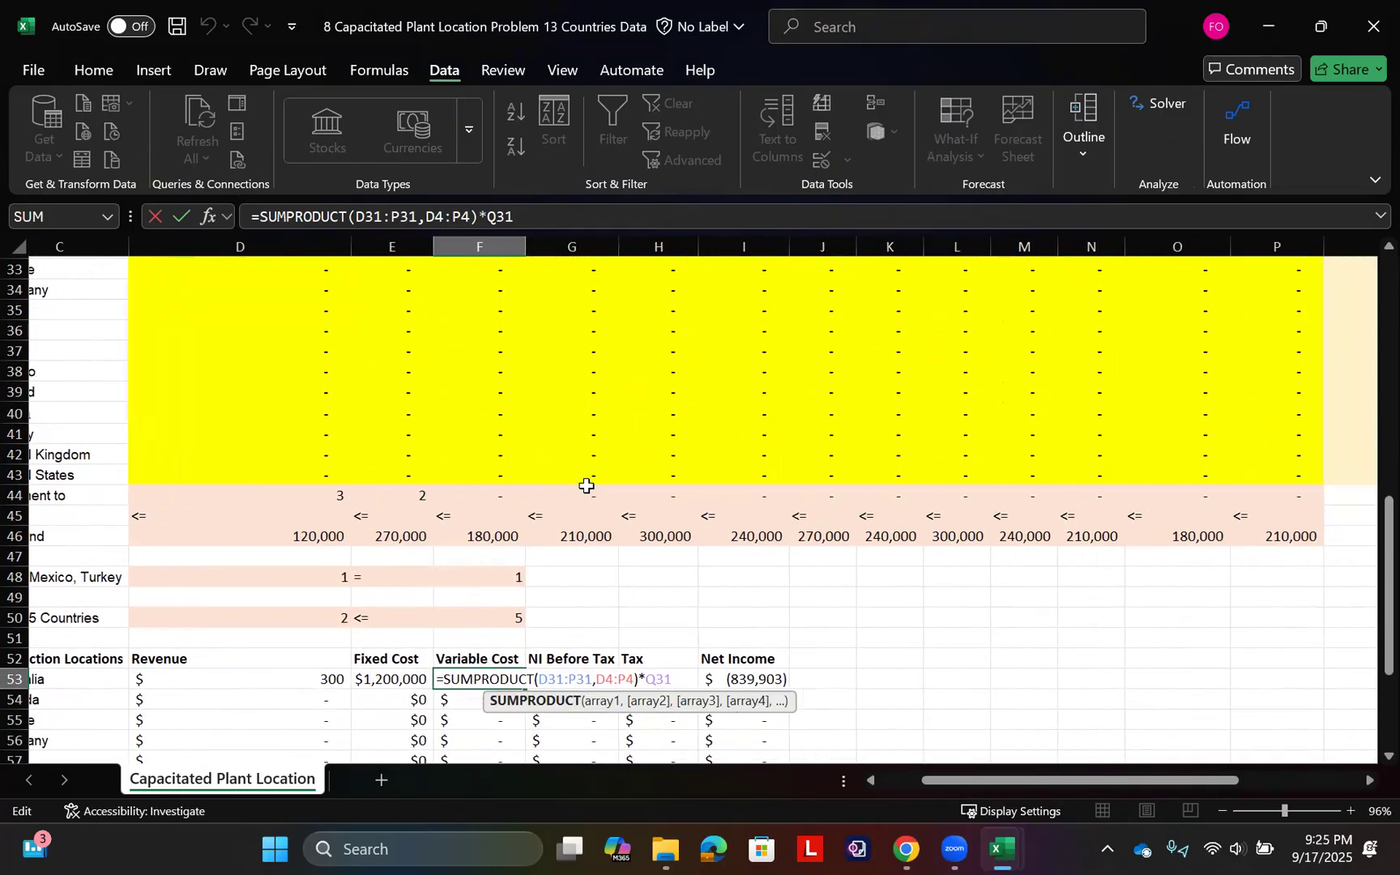
pyautogui.hscroll(2, 586, 487)
pyautogui.scroll(3, 587, 486)
pyautogui.hscroll(1, 587, 486)
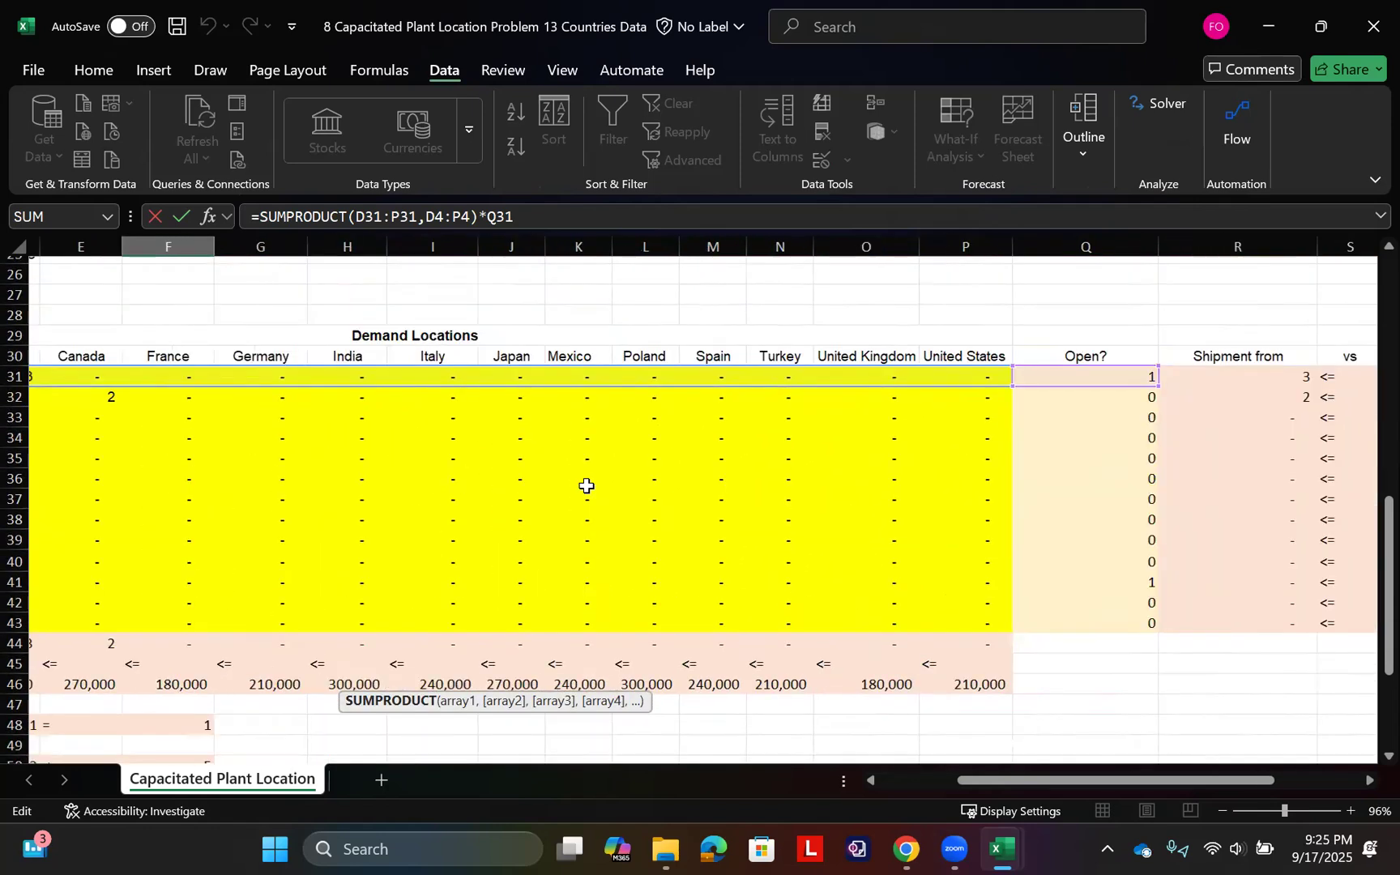
pyautogui.hscroll(2, 587, 486)
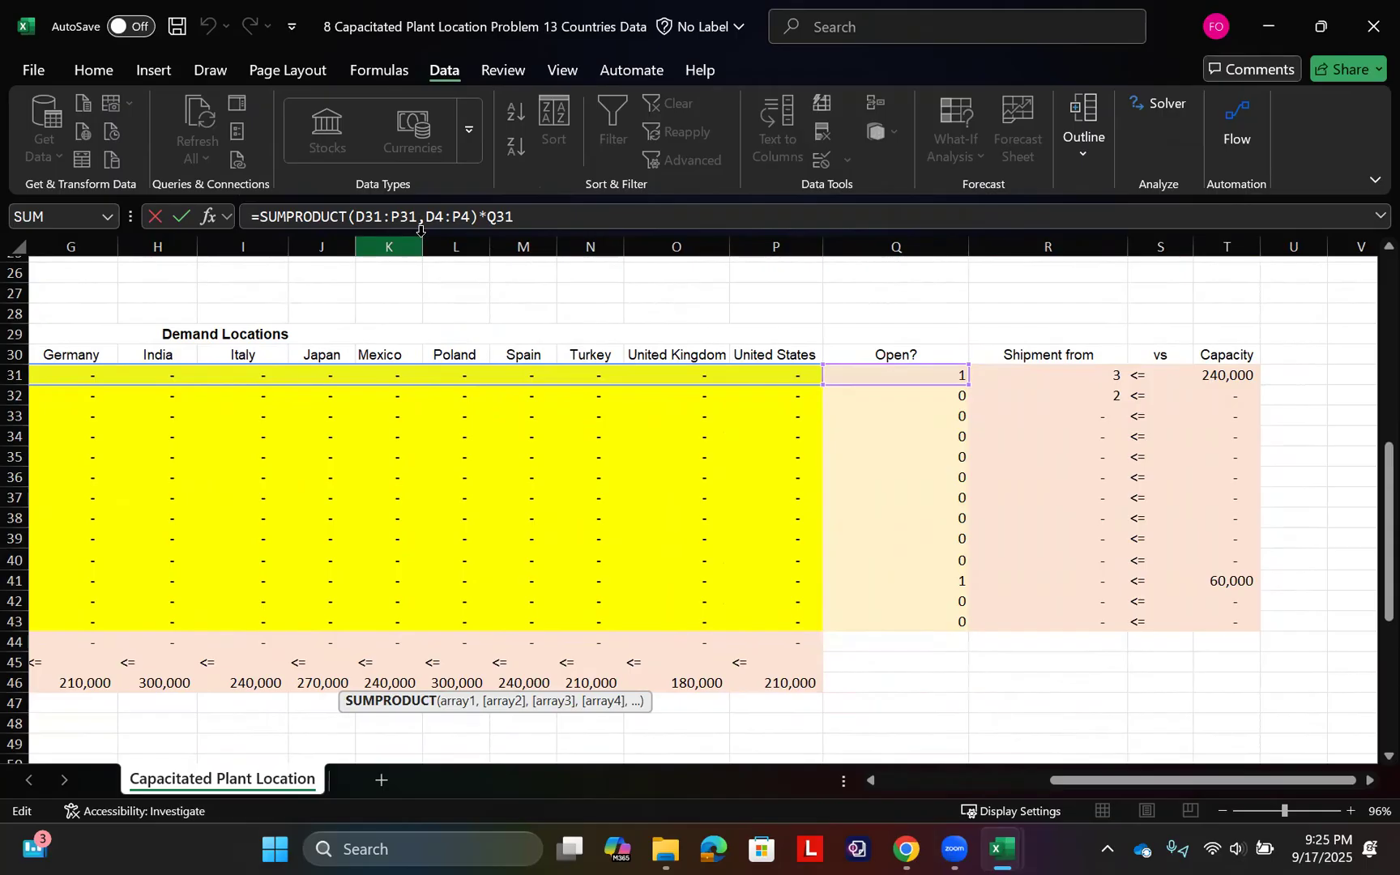
pyautogui.press('Escape')
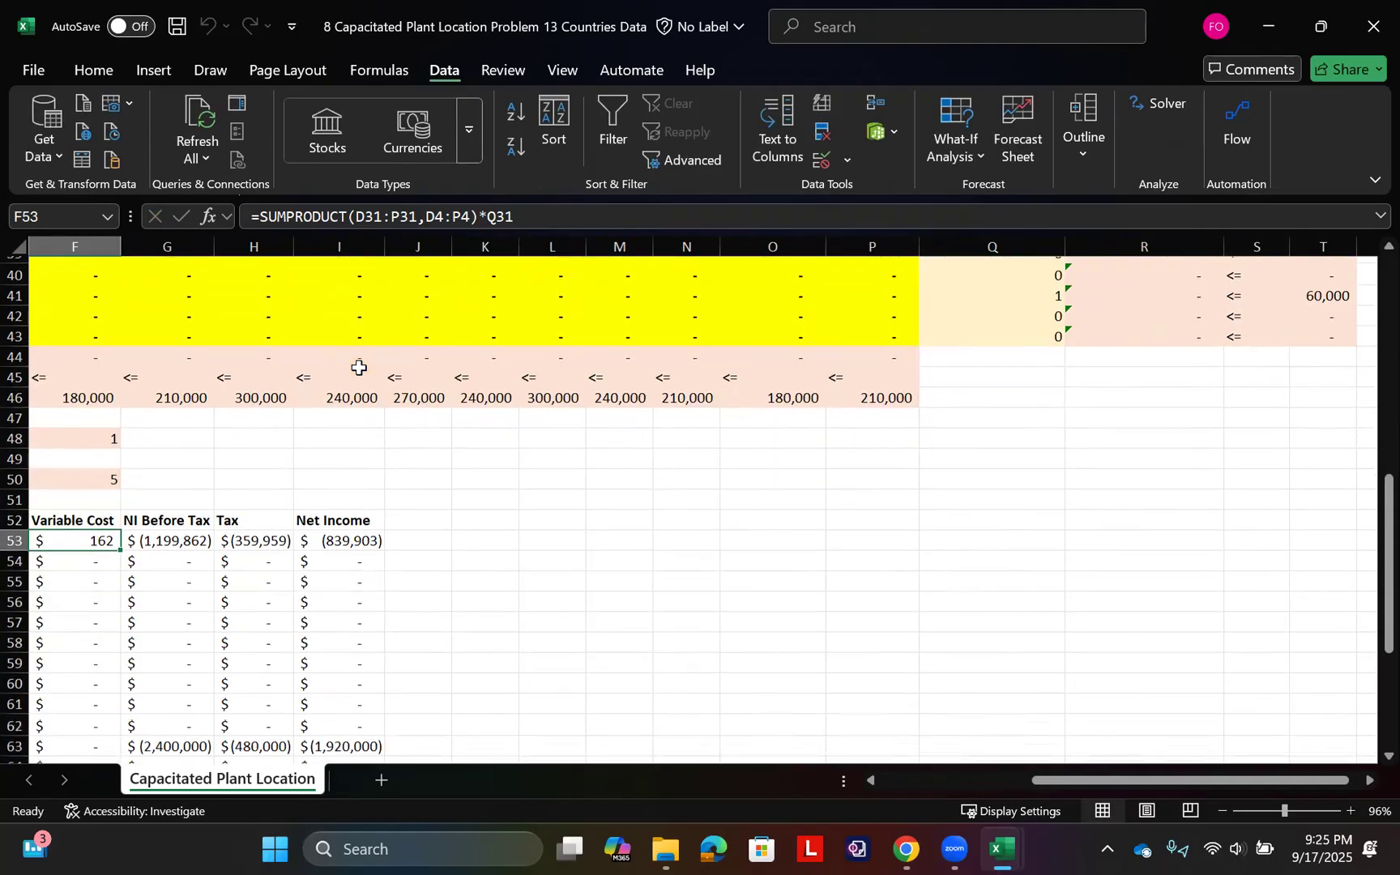
# Remove the *Q31 factor from the Variable Cost formula in F53, leaving =SUMPRODUCT(D31:P31,D4:P4), and fill it down the column
pyautogui.doubleClick(386, 539)
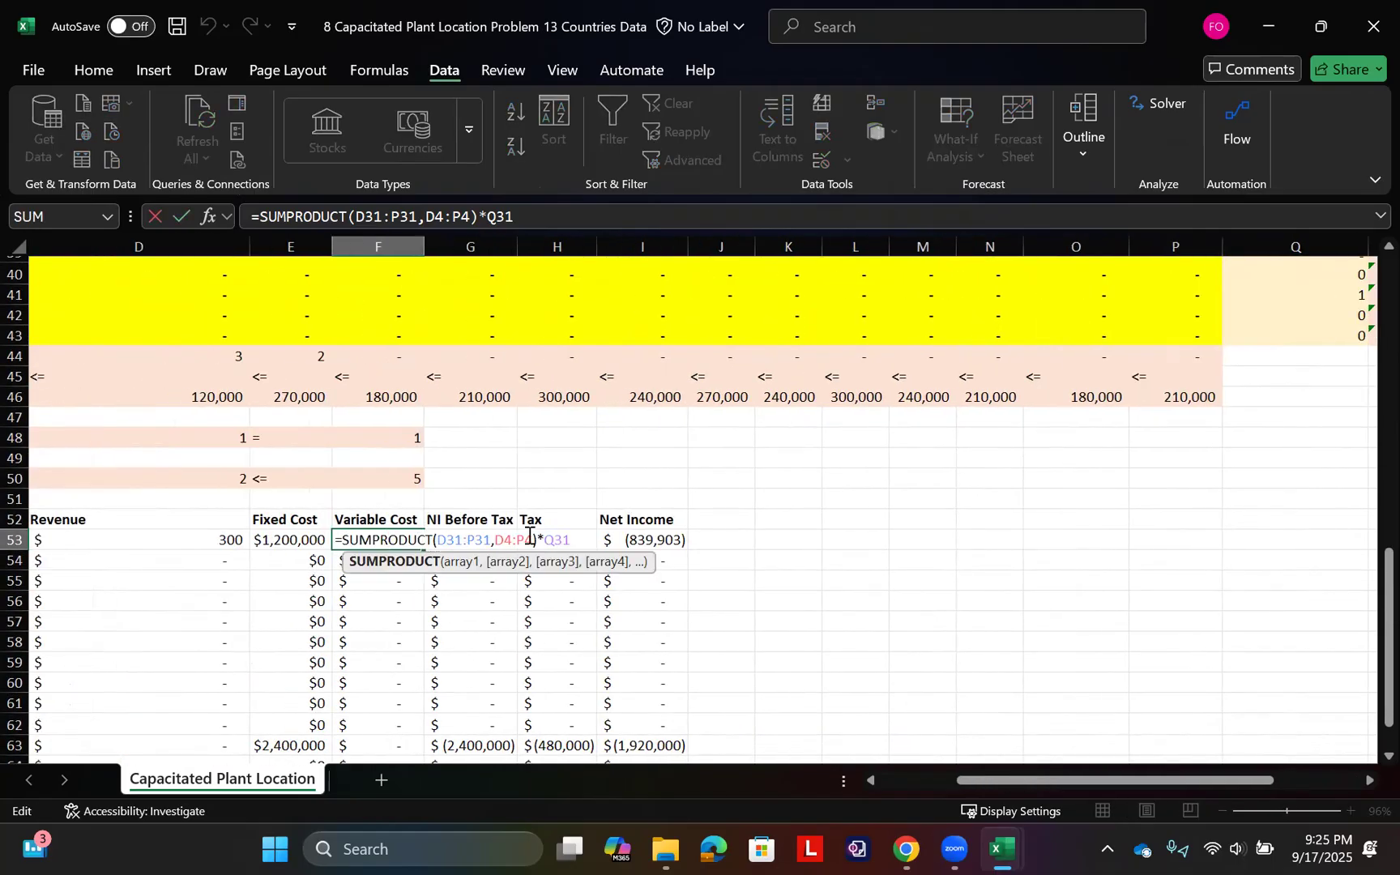
pyautogui.doubleClick(544, 541)
pyautogui.moveTo(543, 543); pyautogui.dragTo(535, 543)
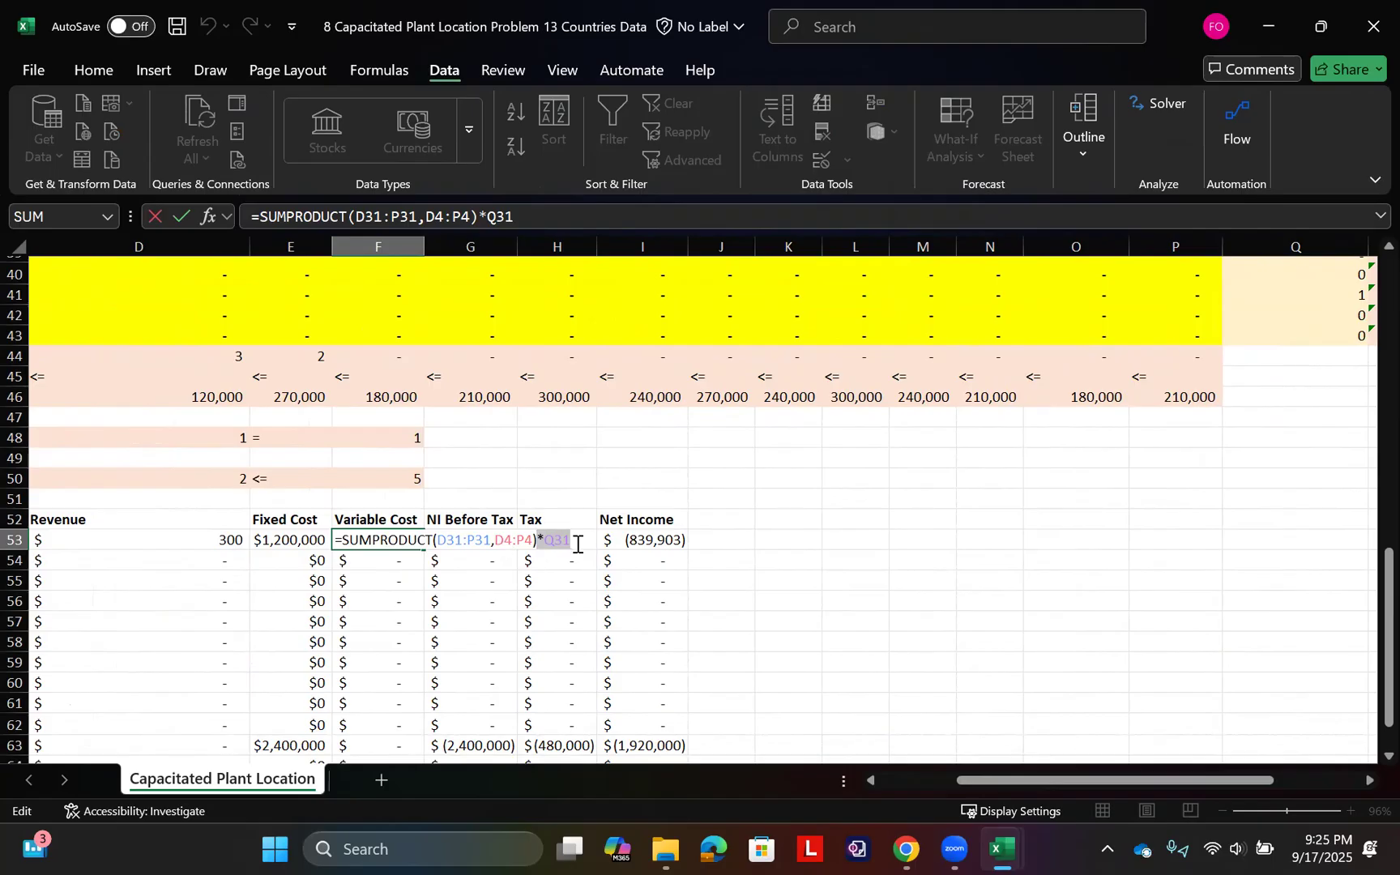
pyautogui.press('BackSpace')
pyautogui.press('Return')
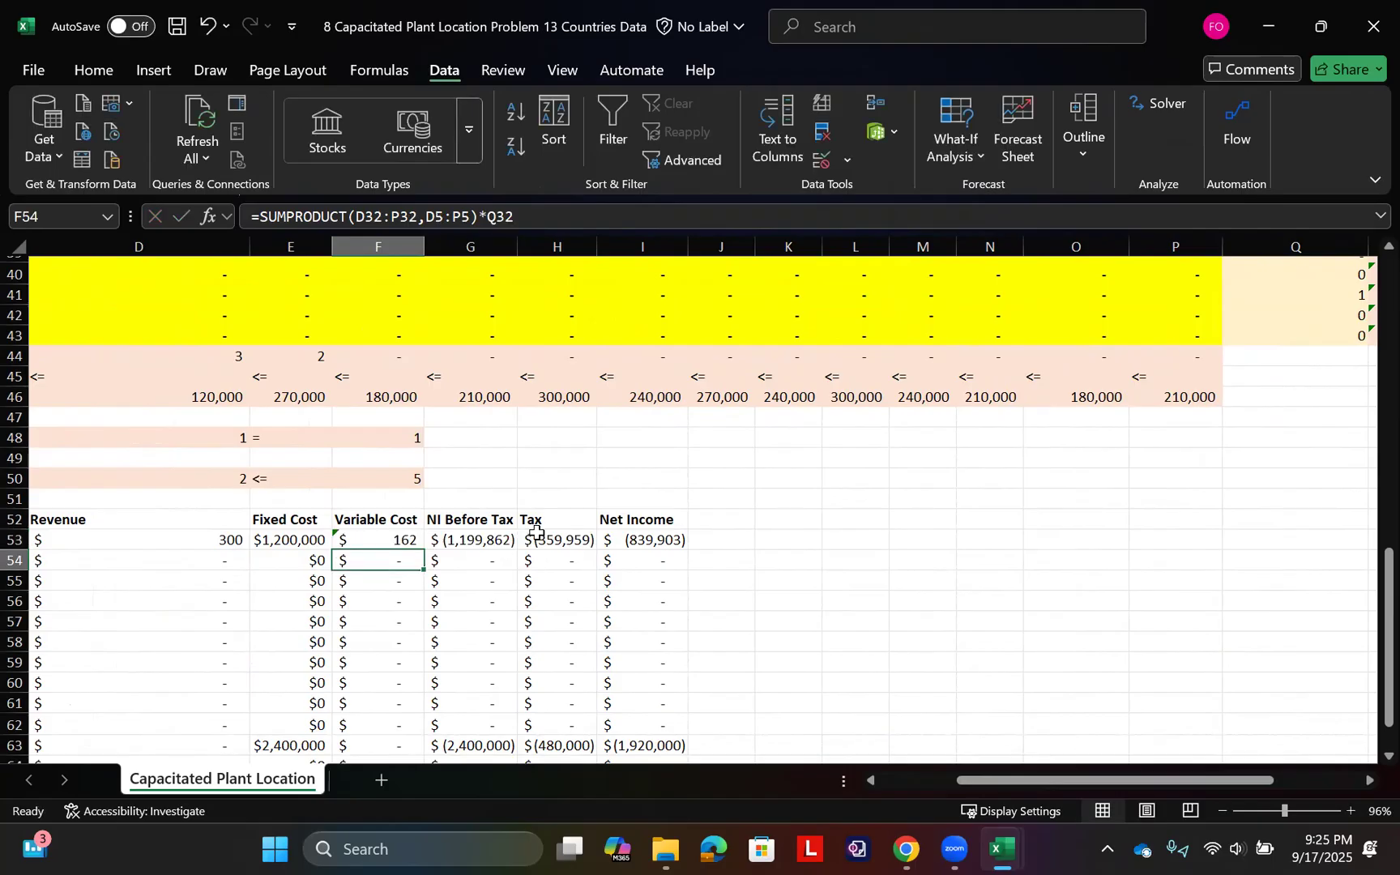
pyautogui.click(403, 545)
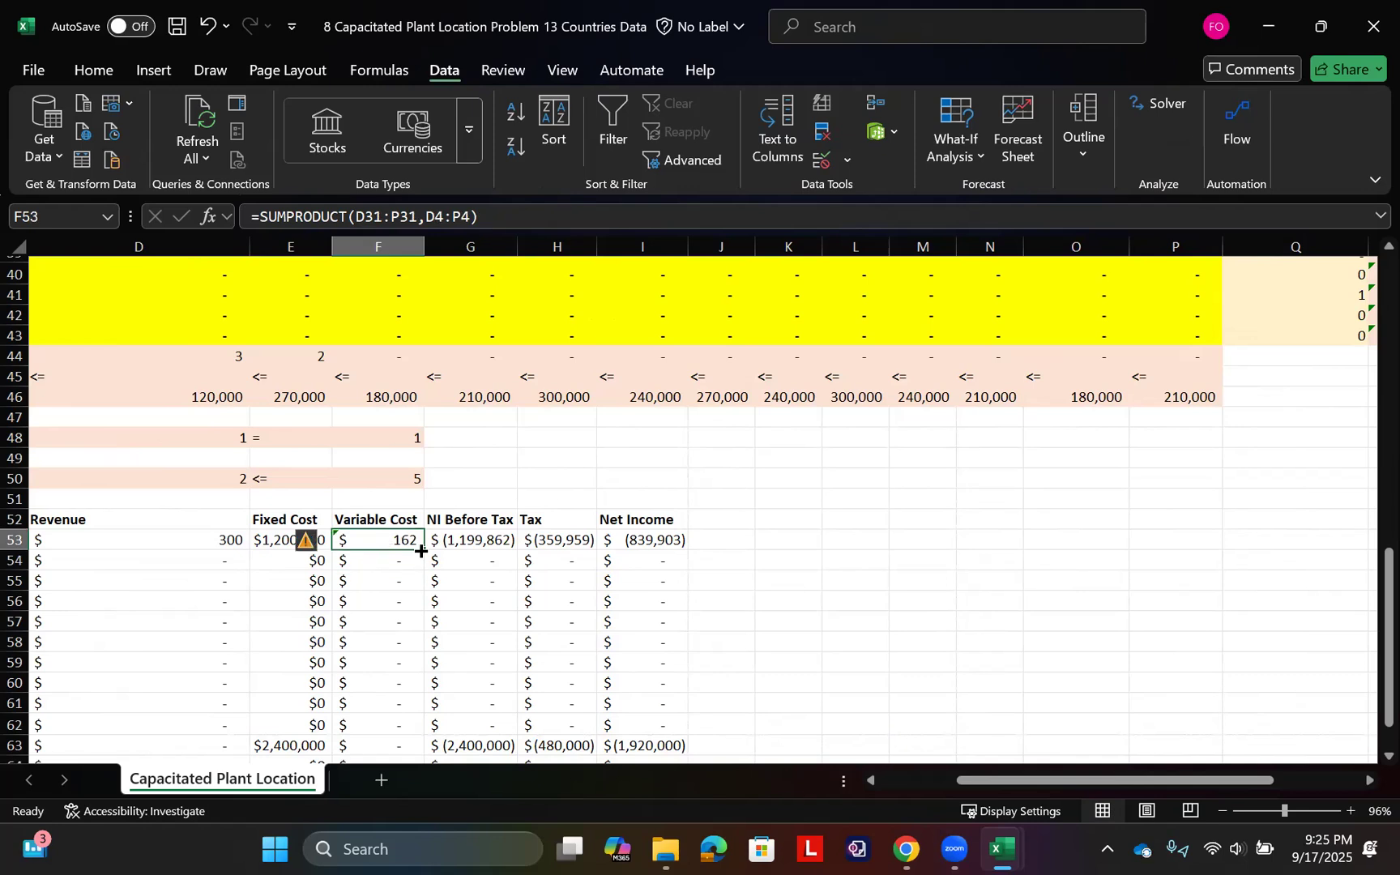
pyautogui.click(420, 551)
pyautogui.doubleClick(421, 551)
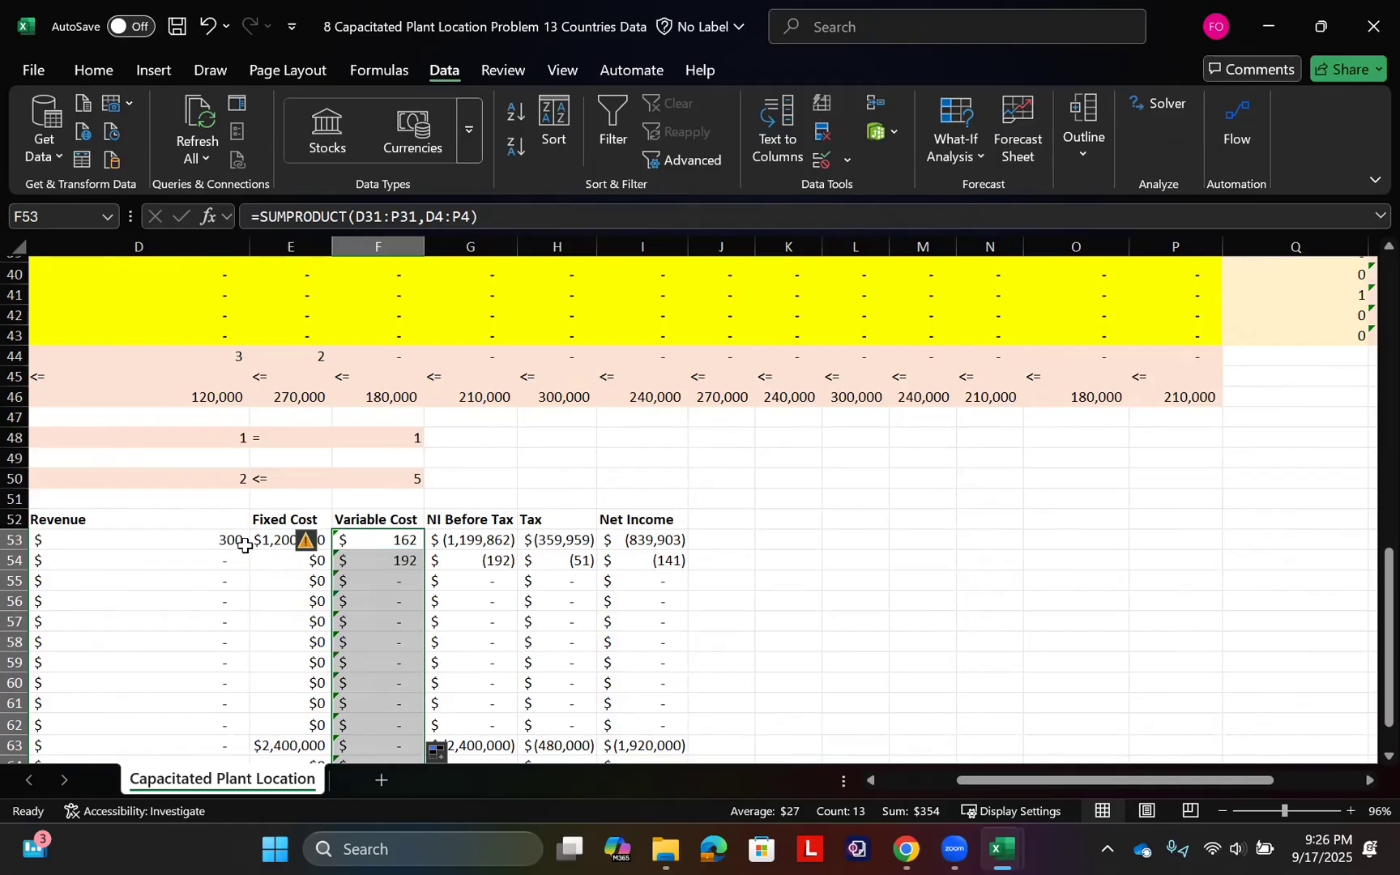
# Examine Australia's Fixed Cost formula in E53 and trace the fixed cost and Open? cells it references
pyautogui.hscroll(-2, 244, 545)
pyautogui.click(382, 539)
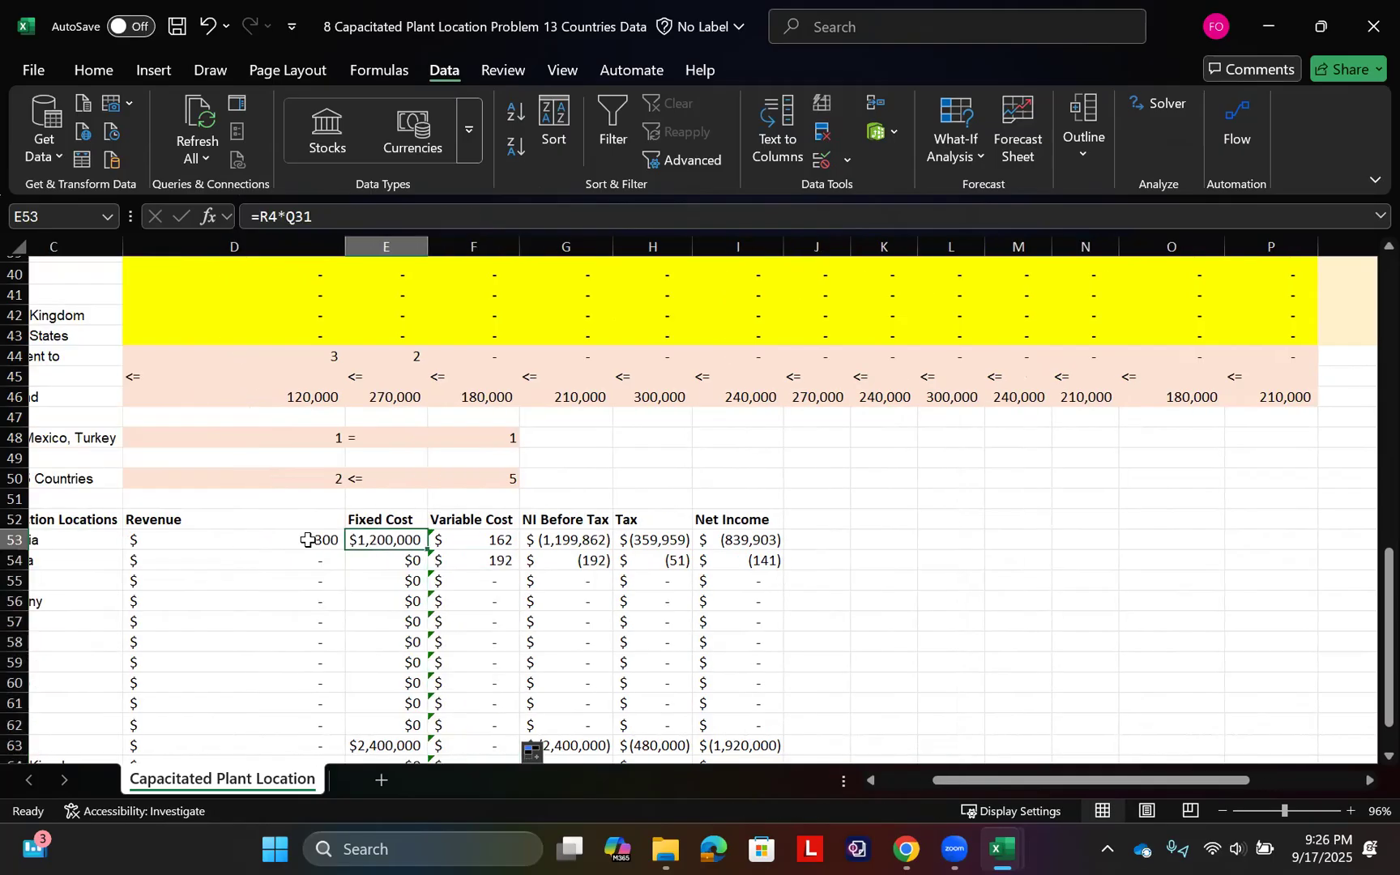
pyautogui.doubleClick(387, 539)
pyautogui.scroll(2, 431, 512)
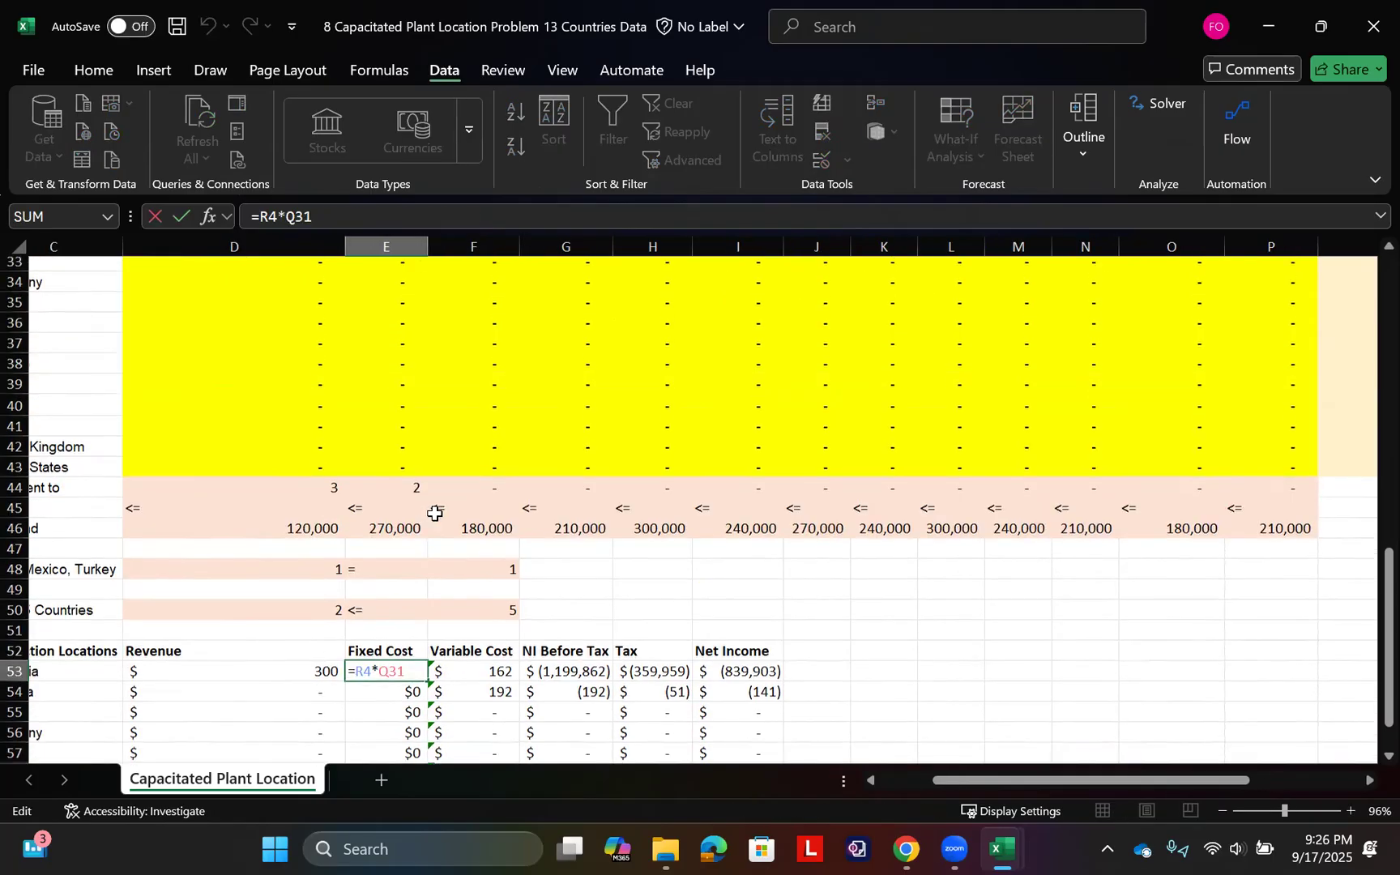
pyautogui.scroll(4, 433, 511)
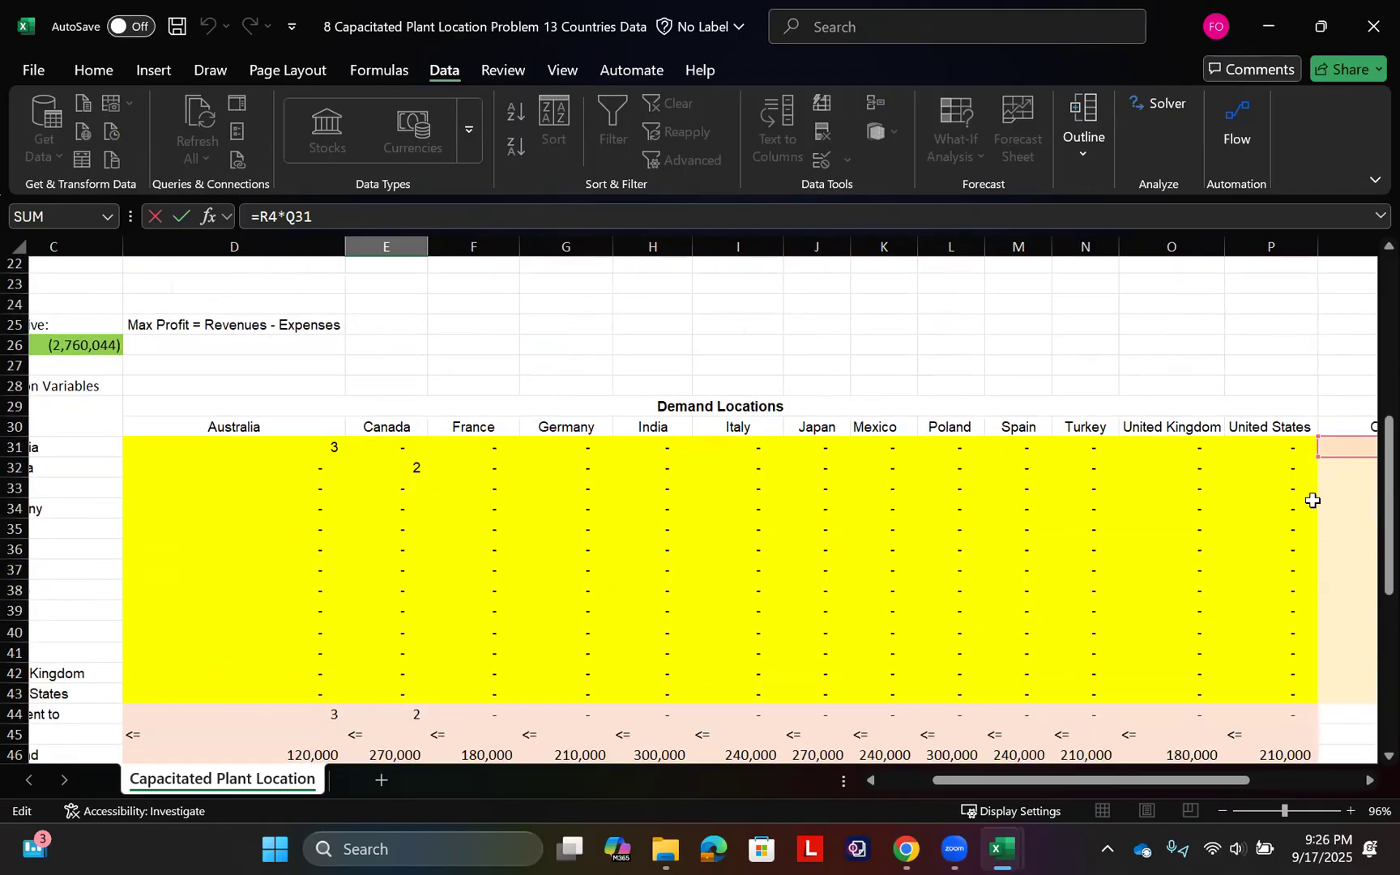
pyautogui.scroll(7, 1316, 497)
pyautogui.hscroll(2, 1316, 498)
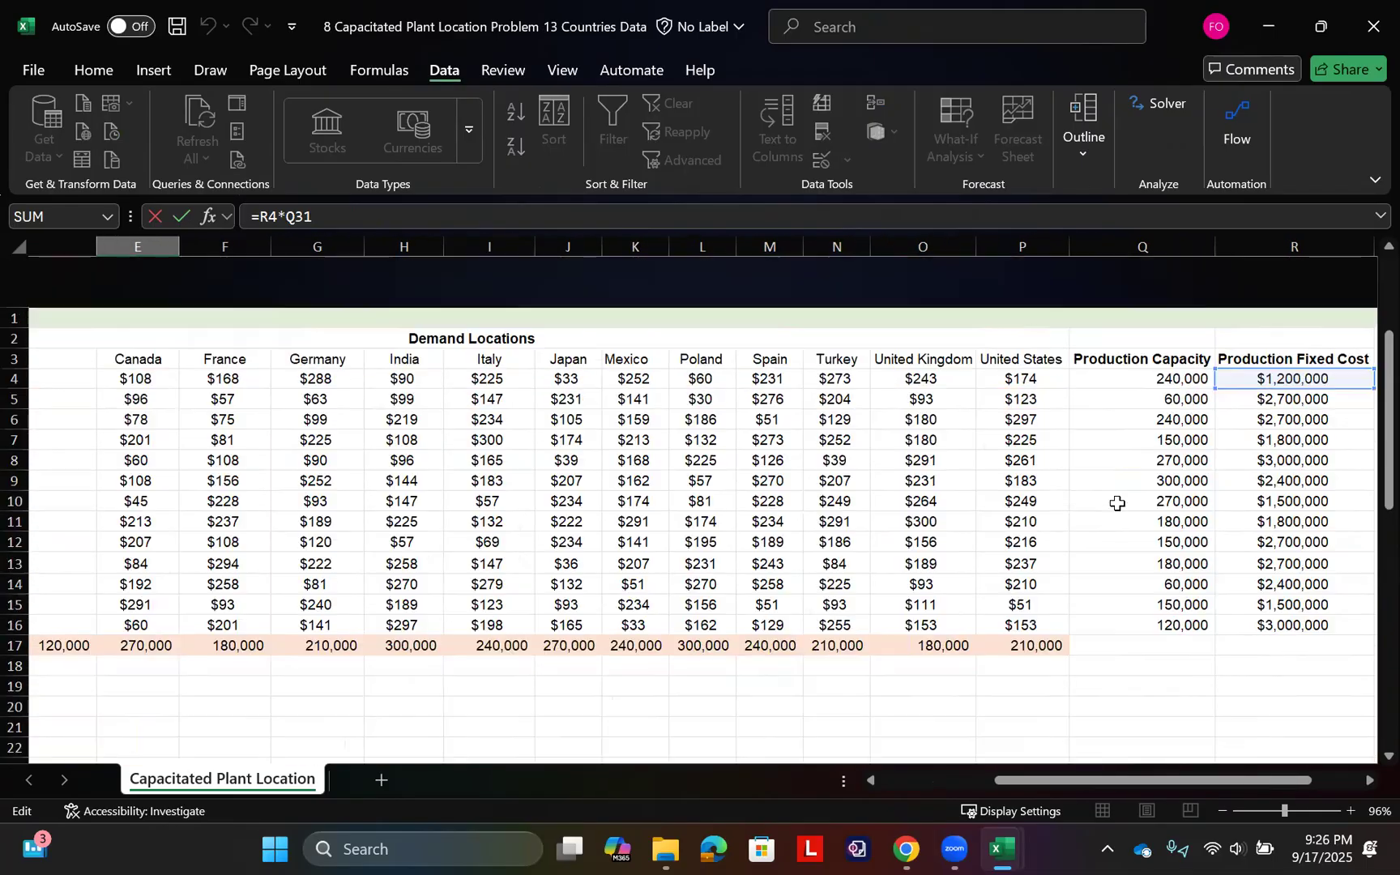
pyautogui.scroll(-14, 1019, 597)
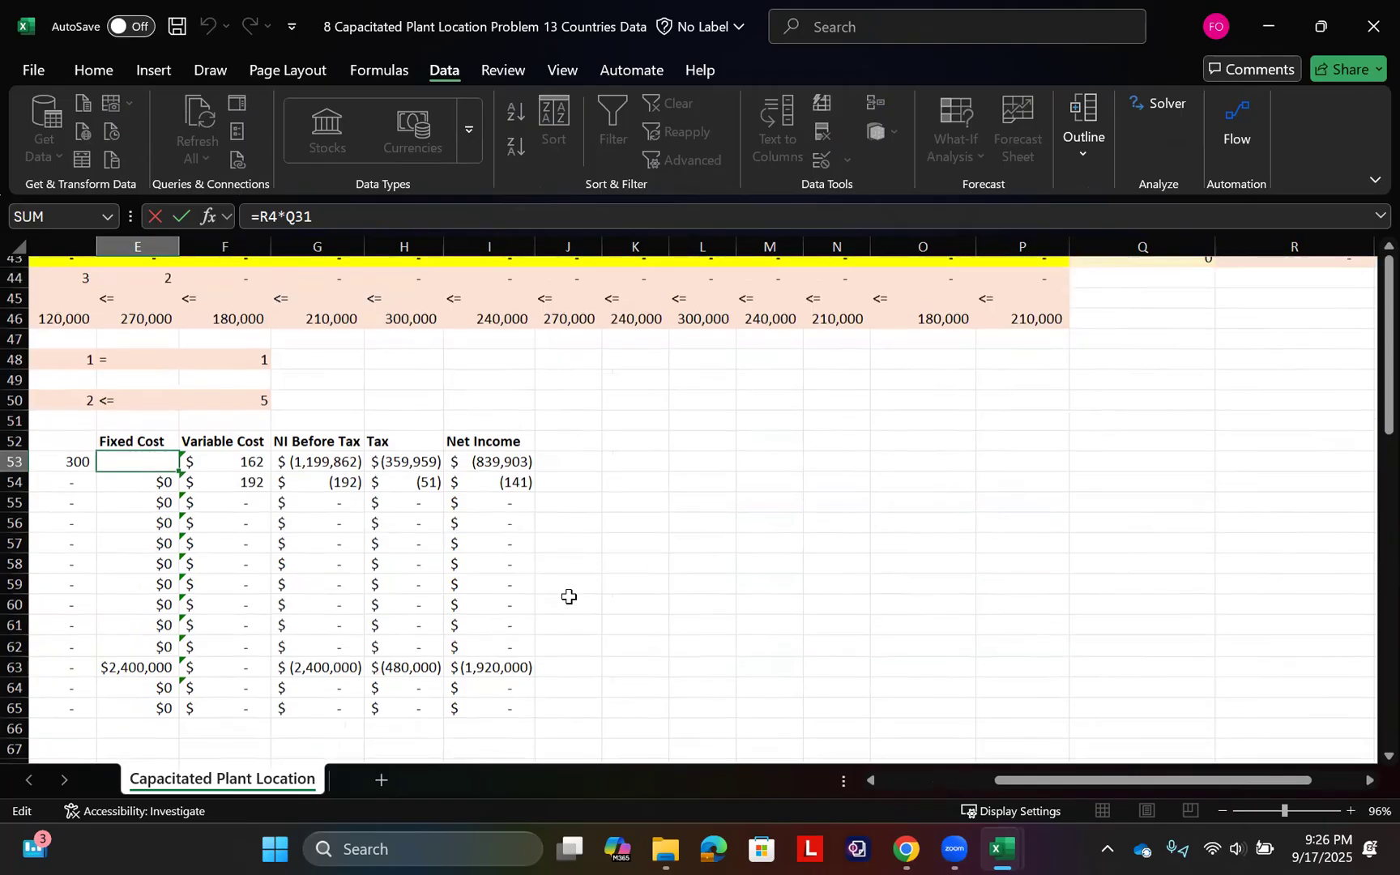
pyautogui.hscroll(-3, 534, 544)
pyautogui.hotkey('ctrl', 'Return')
pyautogui.scroll(4, 475, 584)
pyautogui.hscroll(3, 475, 585)
pyautogui.scroll(-1, 416, 619)
pyautogui.hscroll(-2, 415, 618)
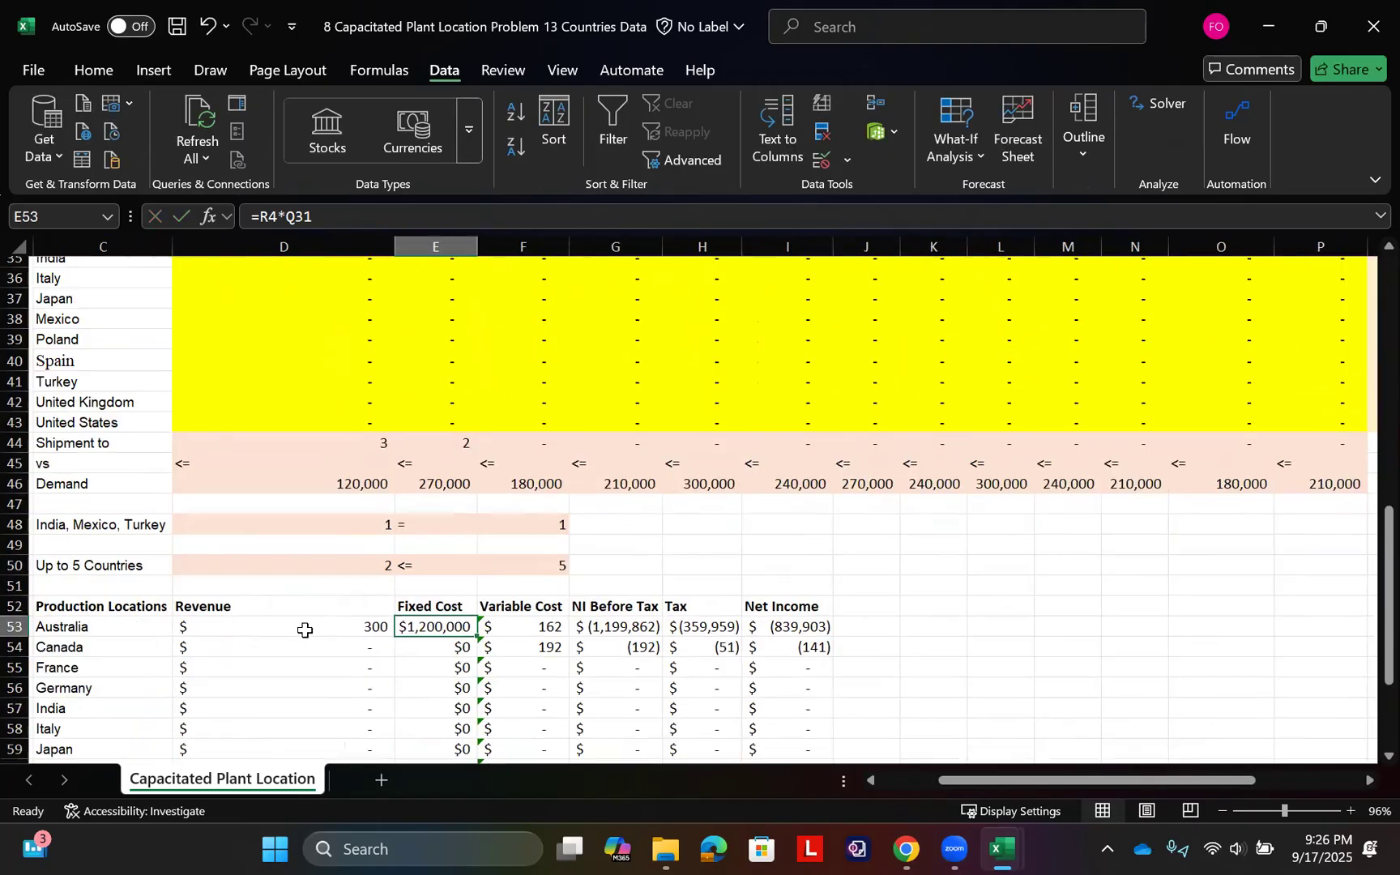
# Remove the *Q31 factor from Australia's Revenue formula in D53, leaving =$D$19*R31, and fill it down through D65
pyautogui.doubleClick(305, 630)
pyautogui.moveTo(305, 631); pyautogui.dragTo(258, 630)
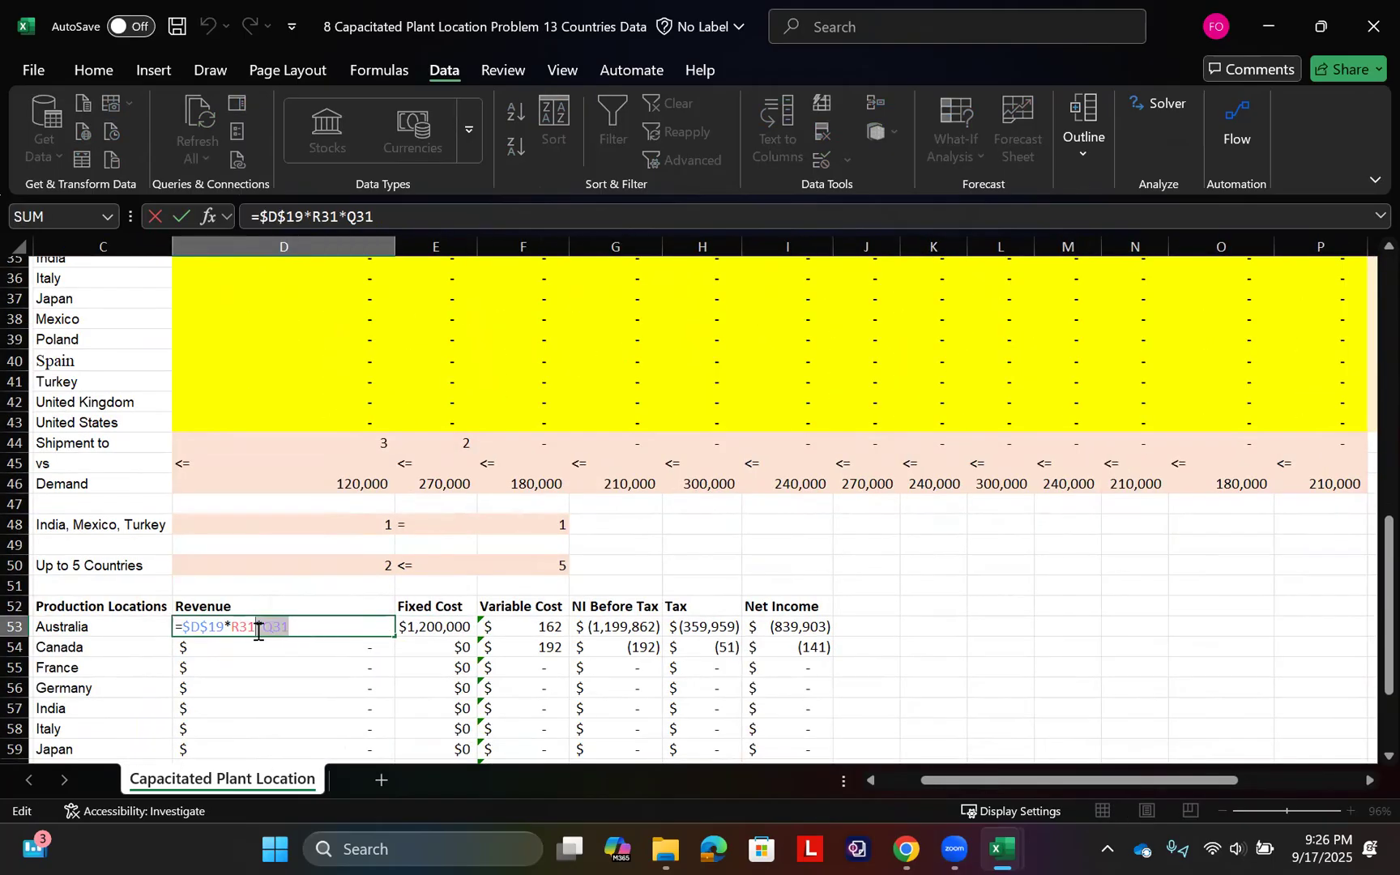
pyautogui.press('BackSpace')
pyautogui.scroll(8, 802, 477)
pyautogui.hscroll(4, 802, 477)
pyautogui.scroll(1, 802, 477)
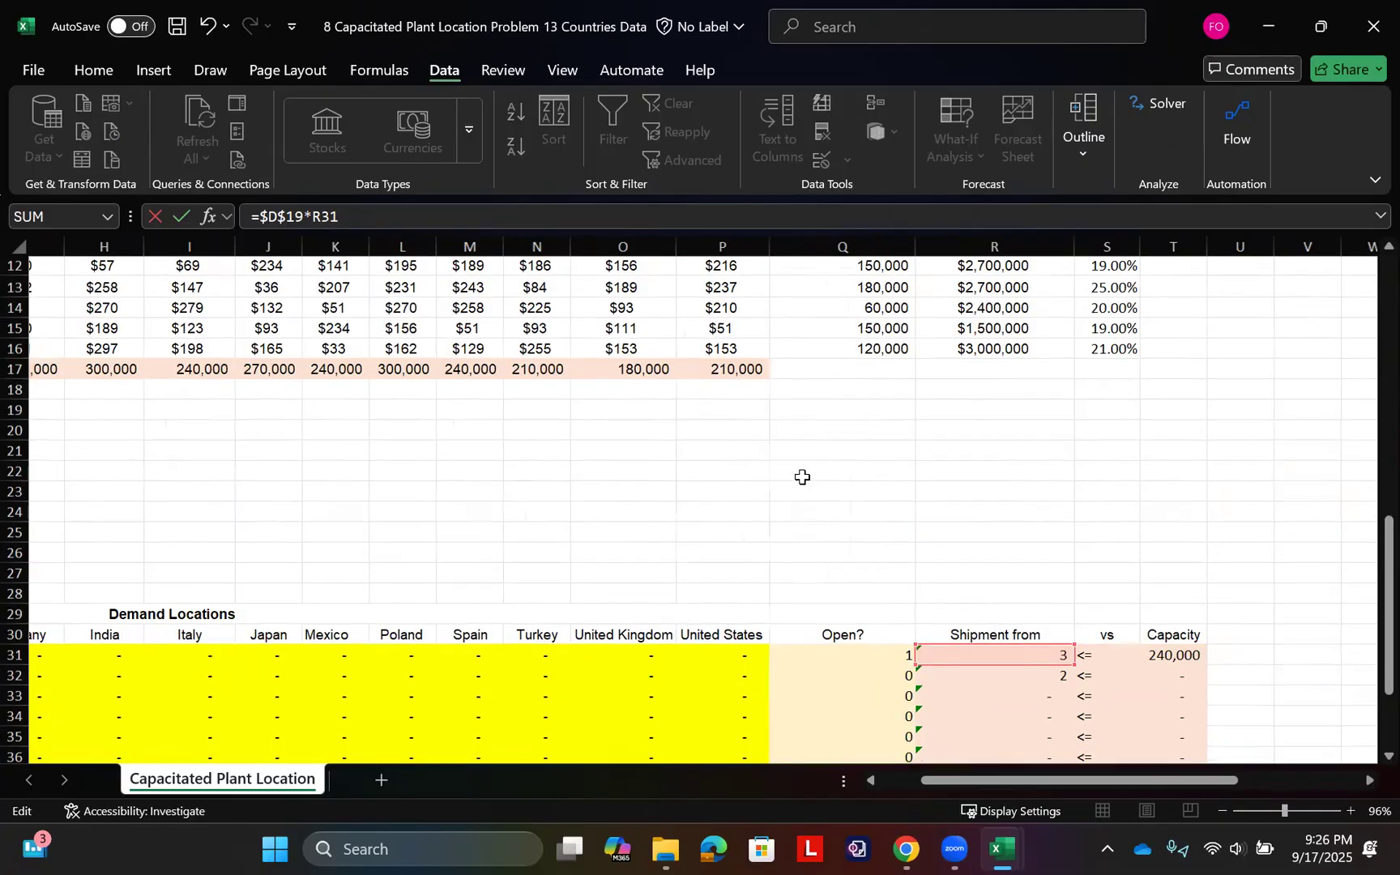
pyautogui.scroll(-10, 400, 478)
pyautogui.hscroll(-4, 400, 478)
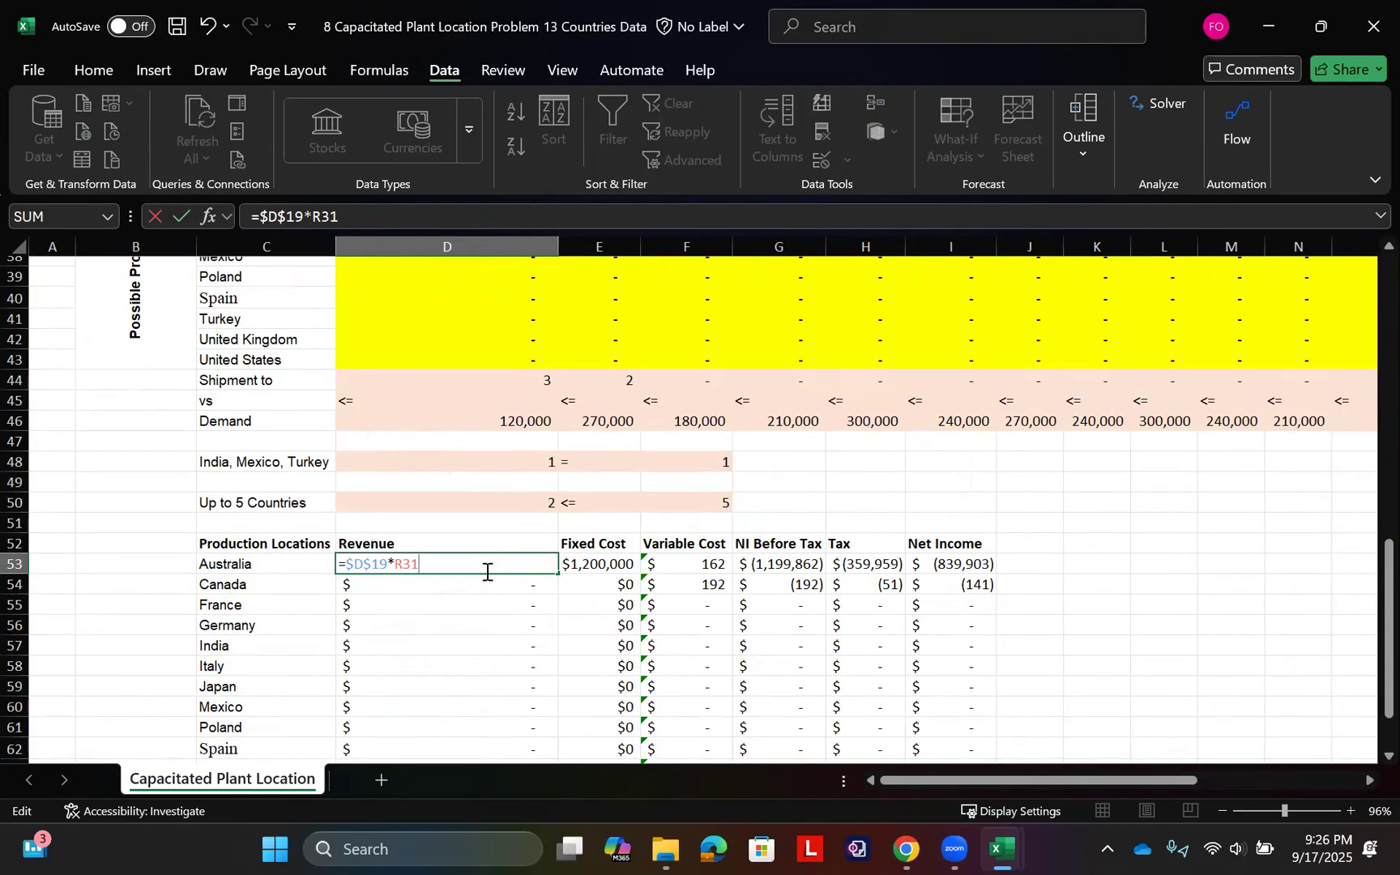
pyautogui.press('Return')
pyautogui.click(493, 564)
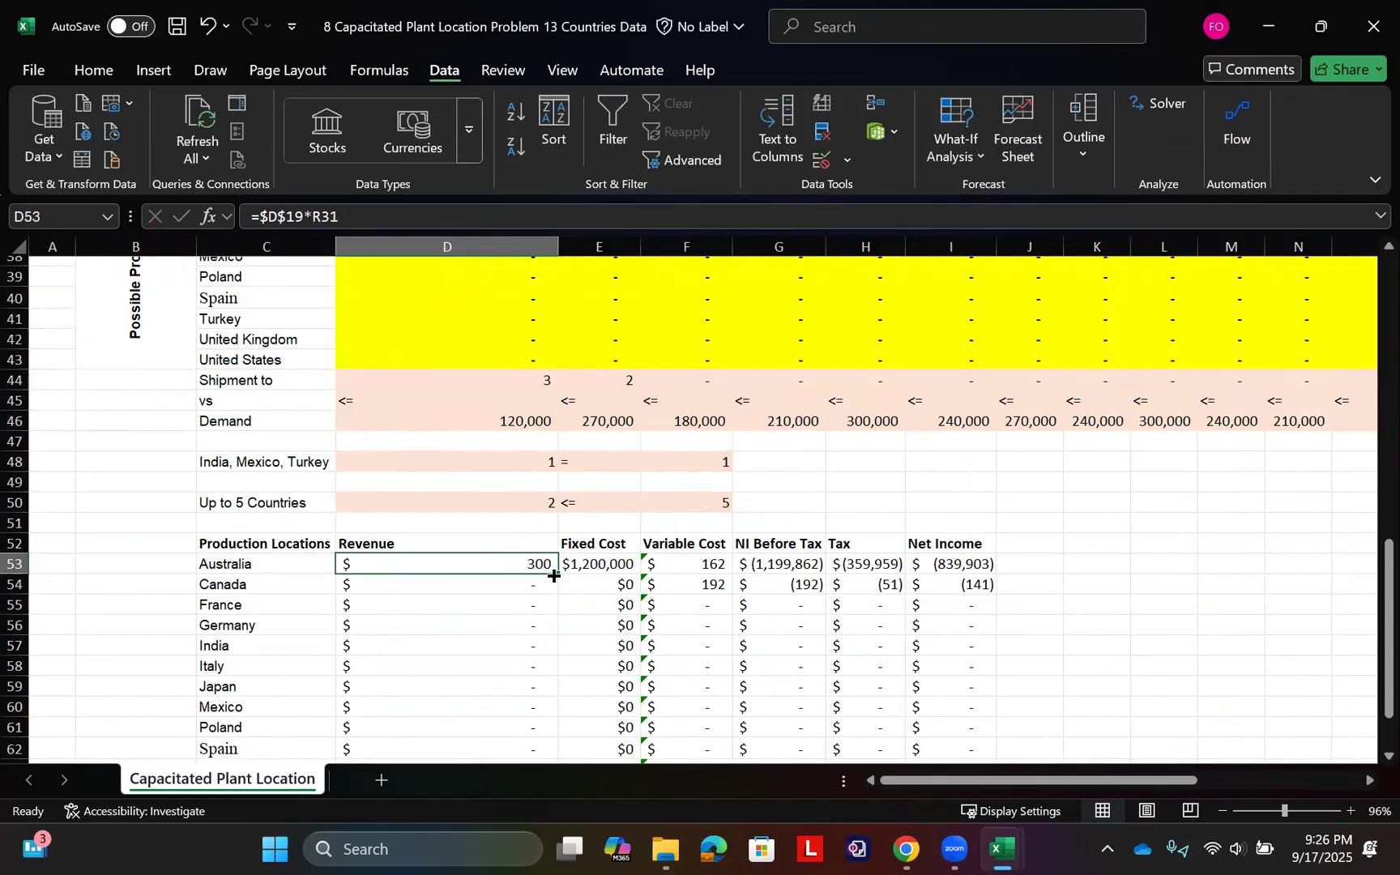
pyautogui.moveTo(554, 574); pyautogui.dragTo(567, 757)
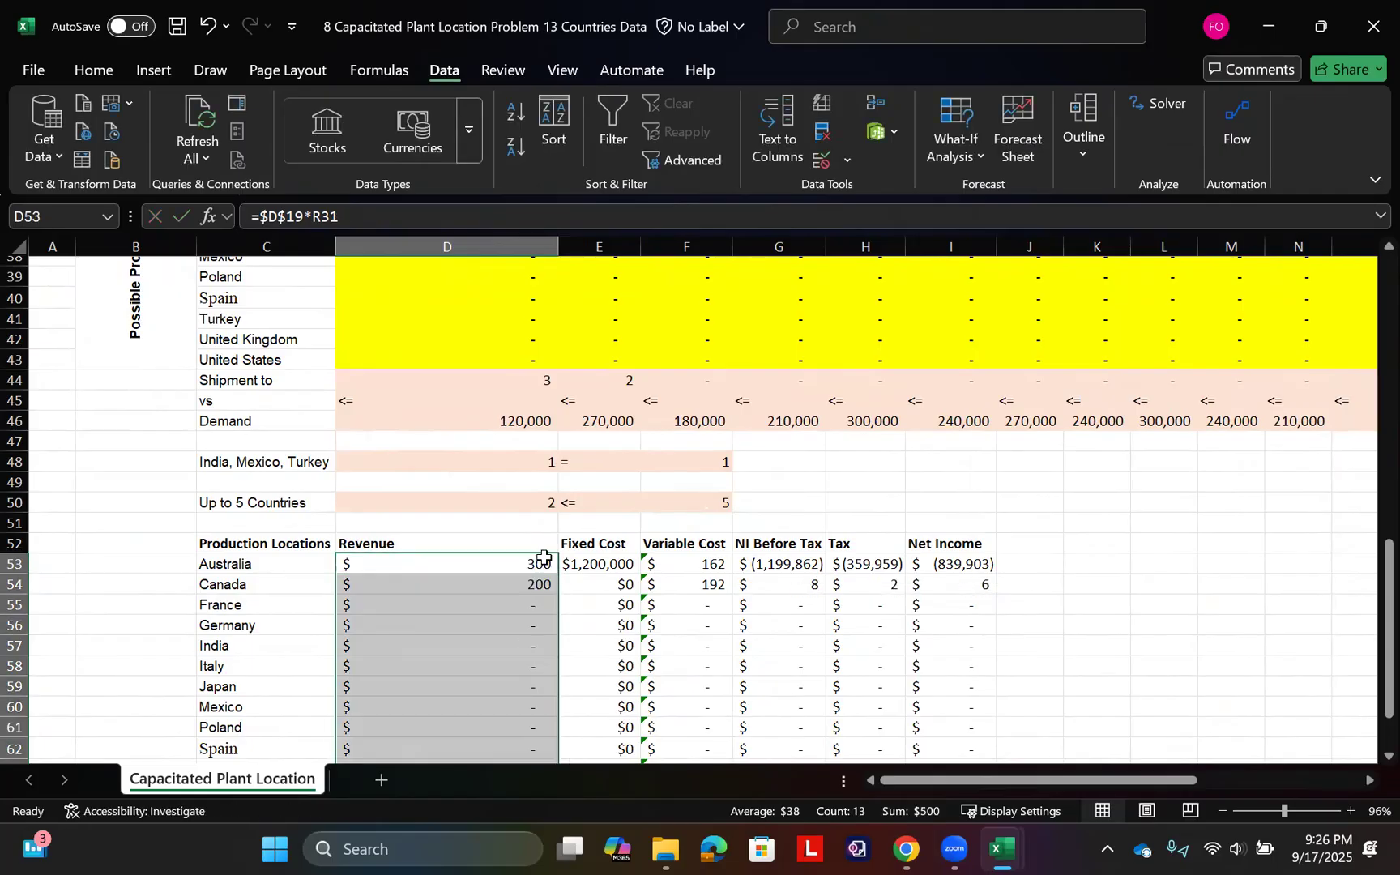
# Review the income table for all production locations against the Open?, Shipment from and Capacity columns
pyautogui.scroll(-3, 543, 557)
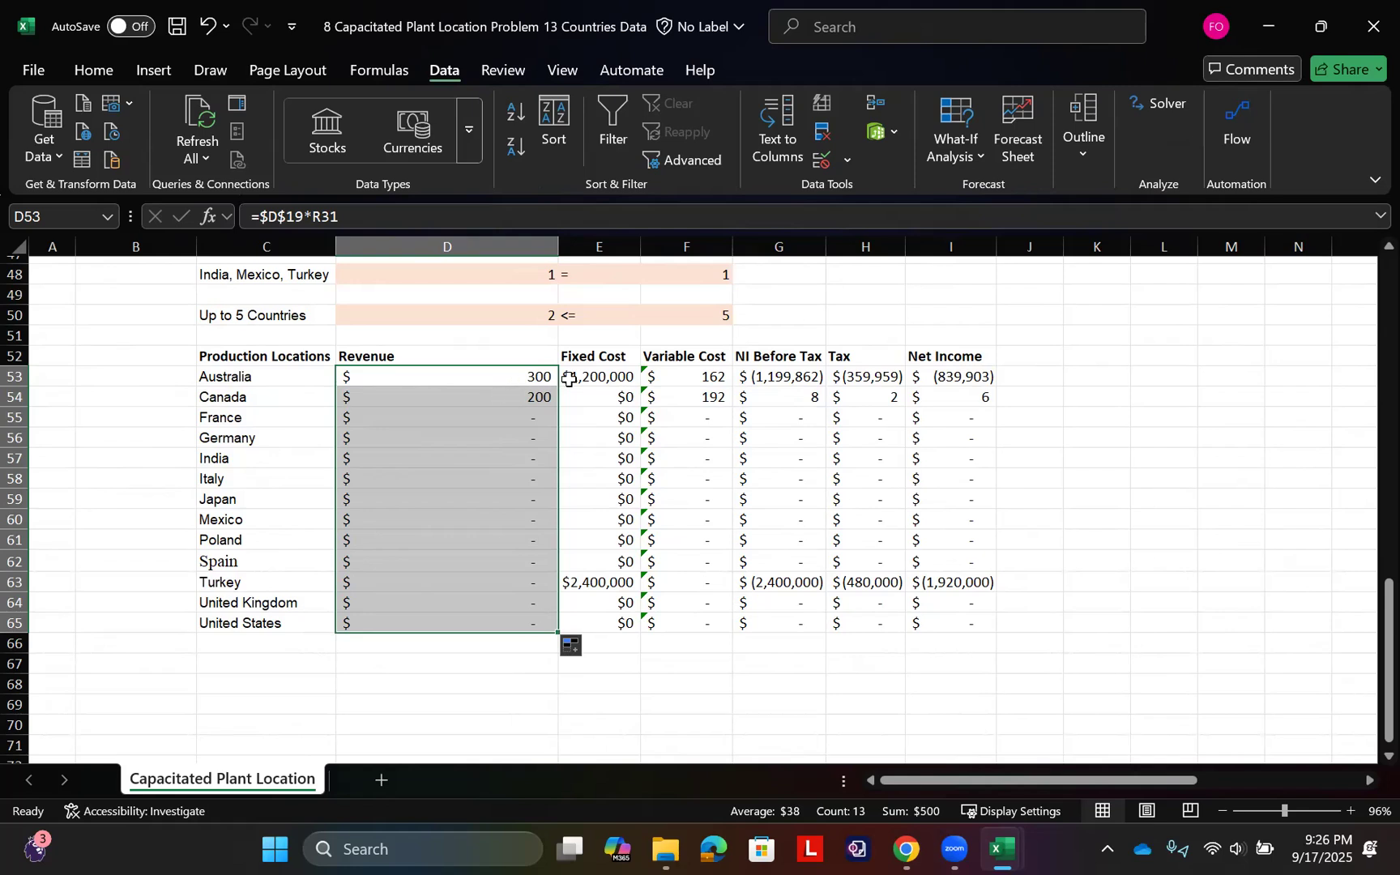
pyautogui.scroll(2, 569, 379)
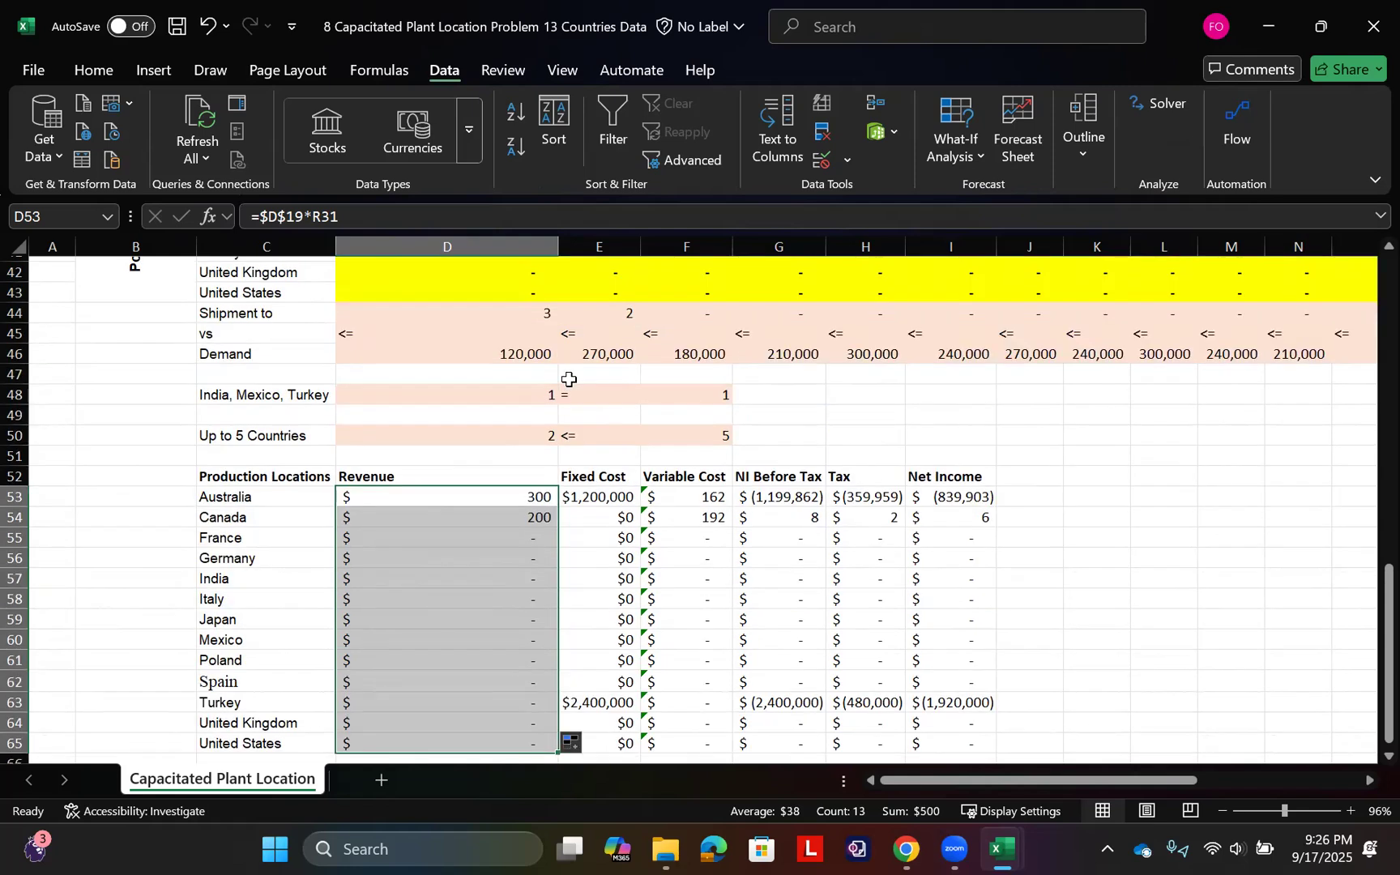
pyautogui.hscroll(3, 569, 379)
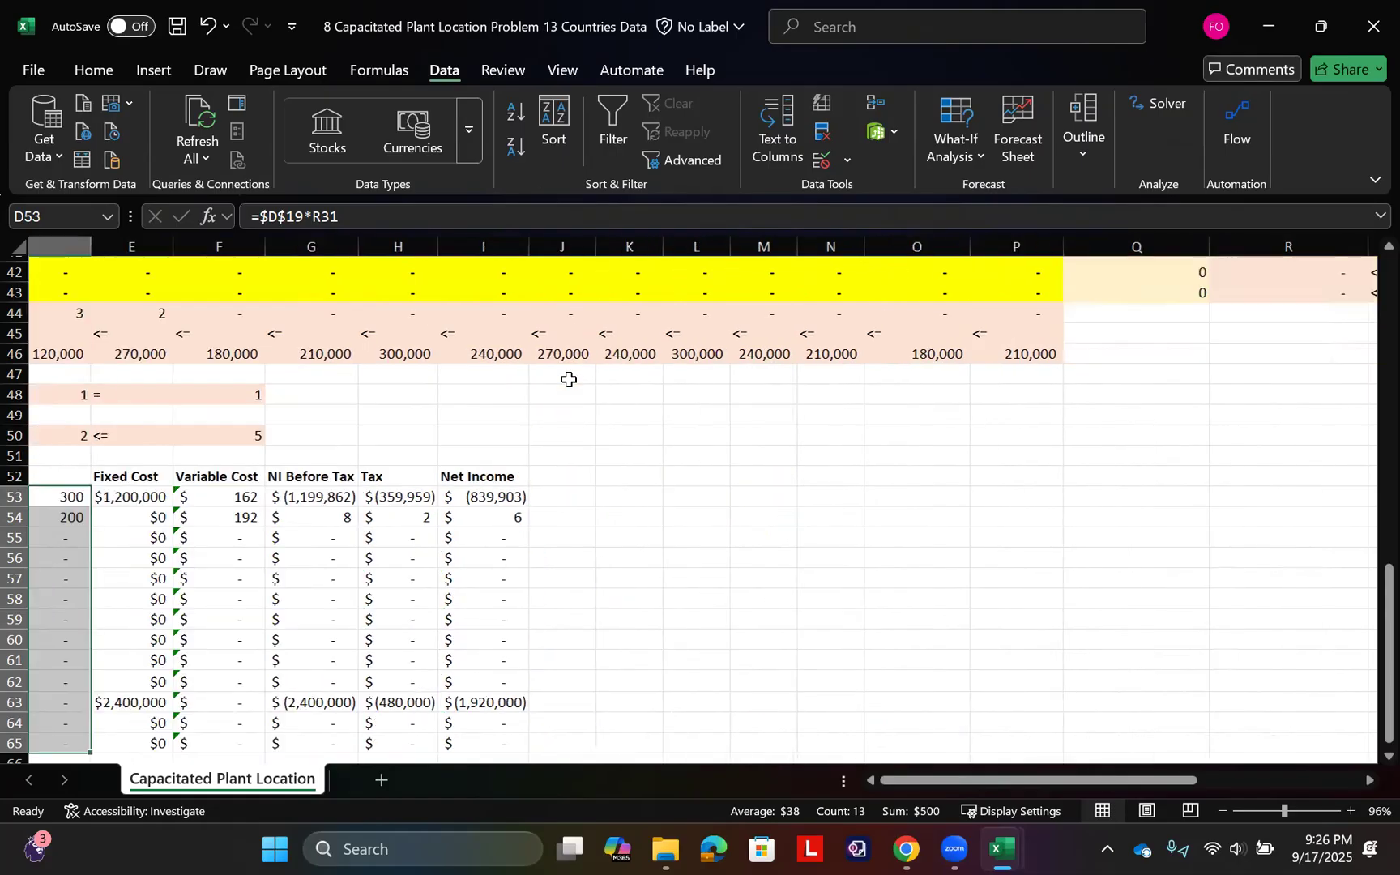
pyautogui.scroll(9, 568, 379)
pyautogui.hscroll(4, 897, 559)
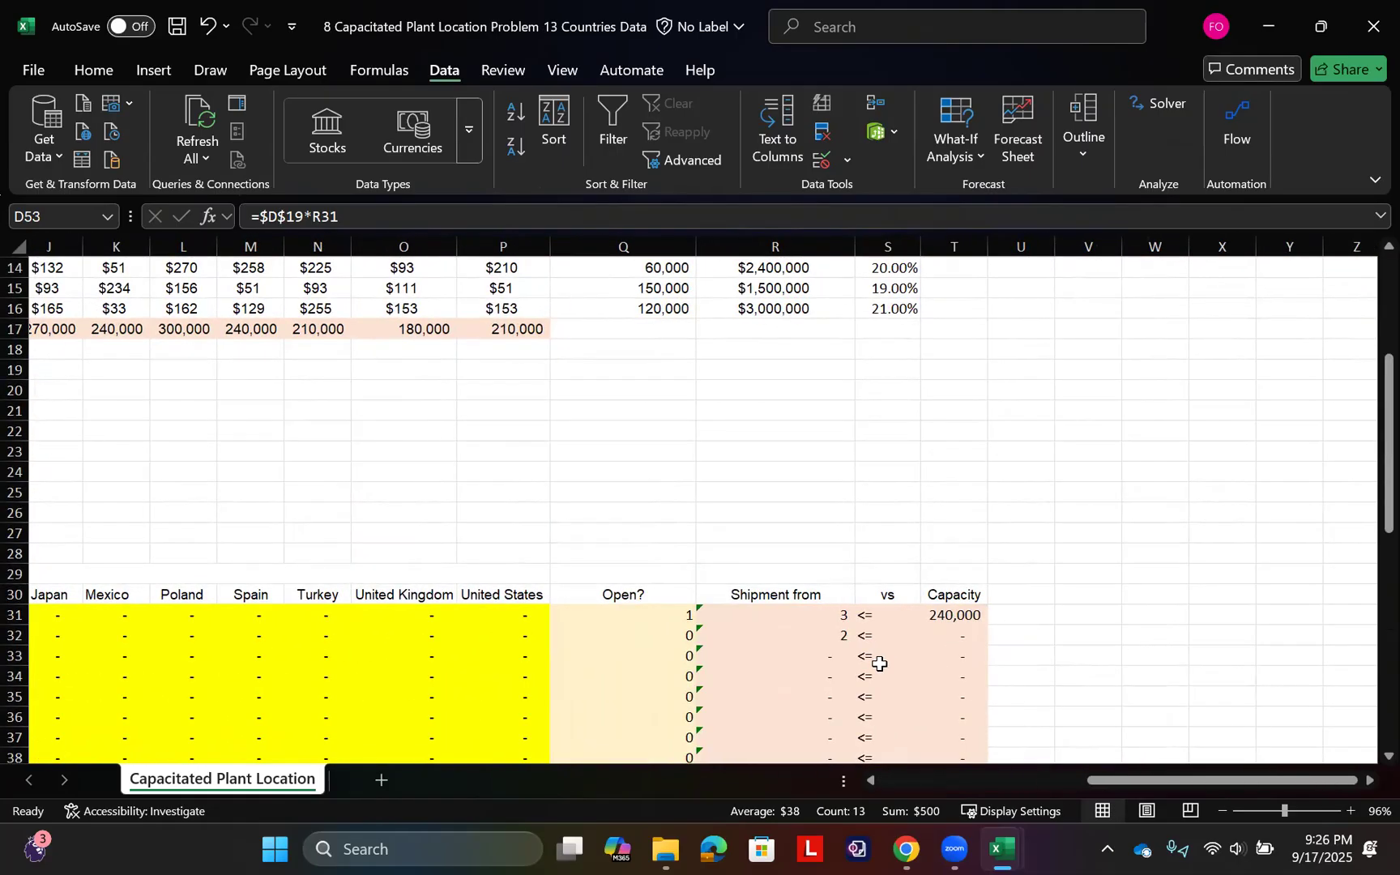
pyautogui.scroll(-6, 915, 644)
pyautogui.hscroll(5, 915, 644)
pyautogui.hscroll(-12, 916, 644)
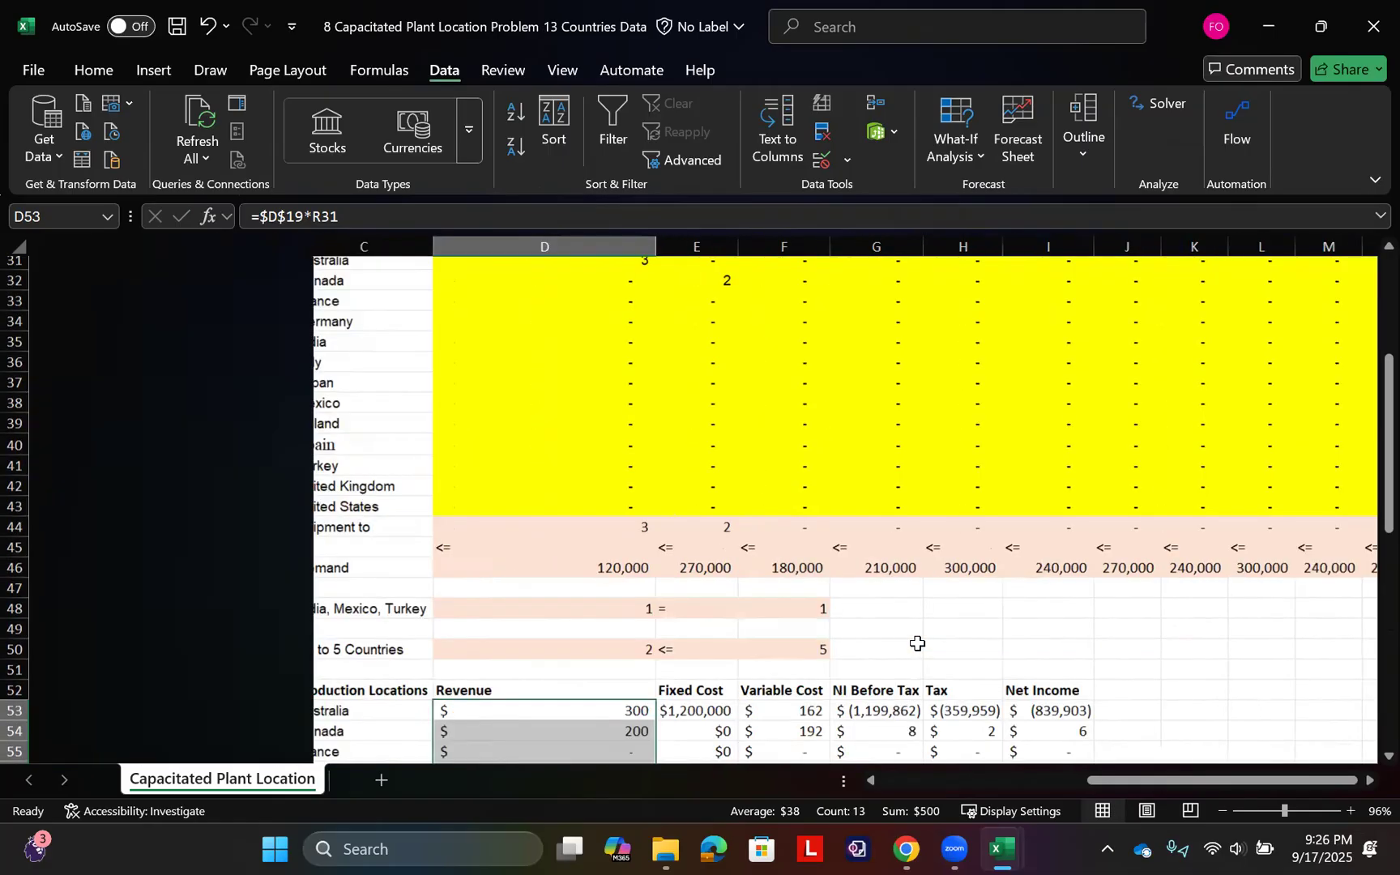
pyautogui.scroll(-7, 916, 644)
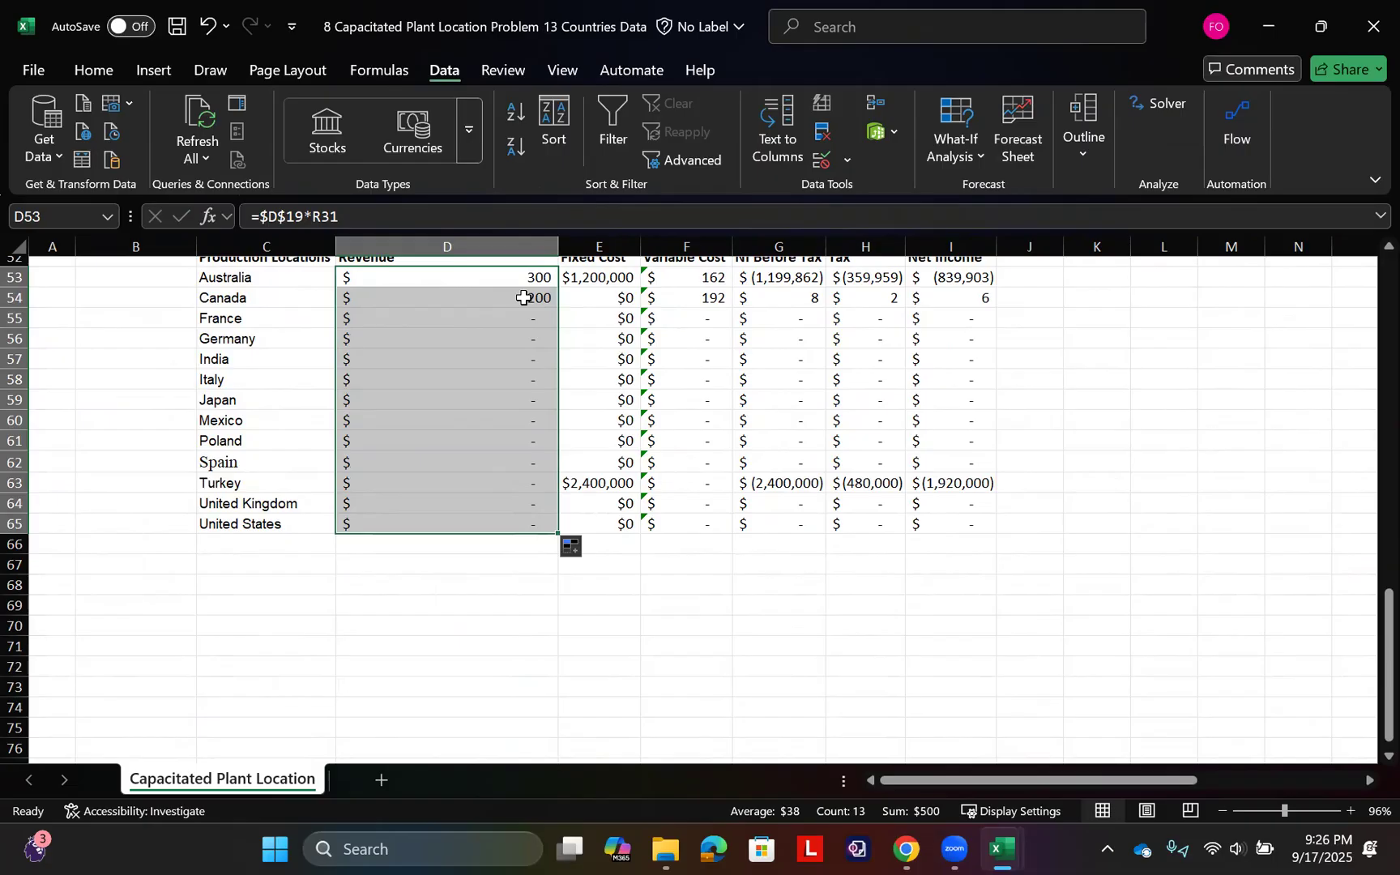
pyautogui.scroll(1, 527, 297)
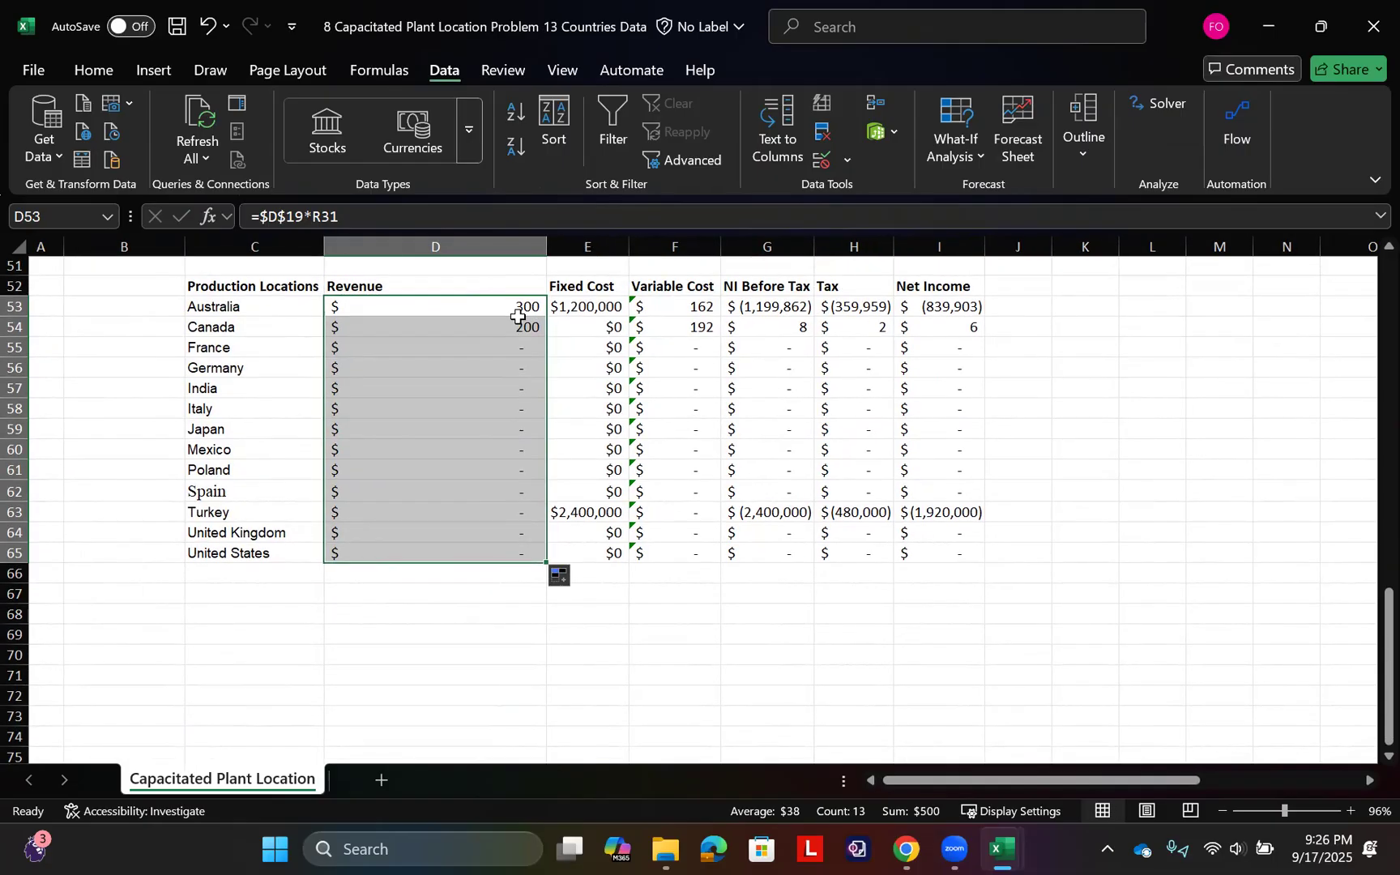
pyautogui.scroll(1, 519, 316)
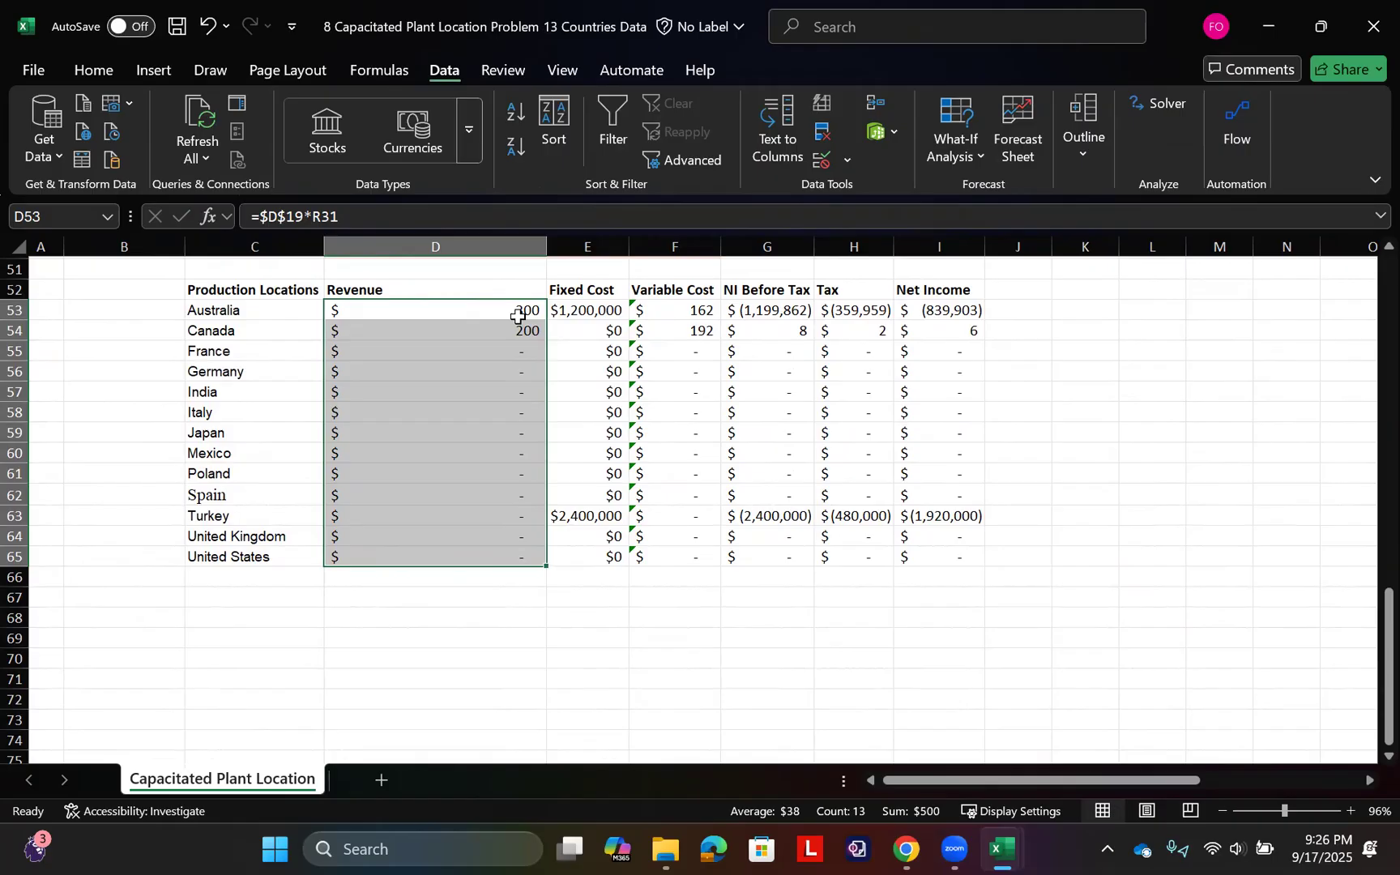
# Run Solver again on the corrected model, keep the Solver solution, and check the objective cell C26
pyautogui.scroll(4, 518, 315)
pyautogui.hscroll(5, 519, 316)
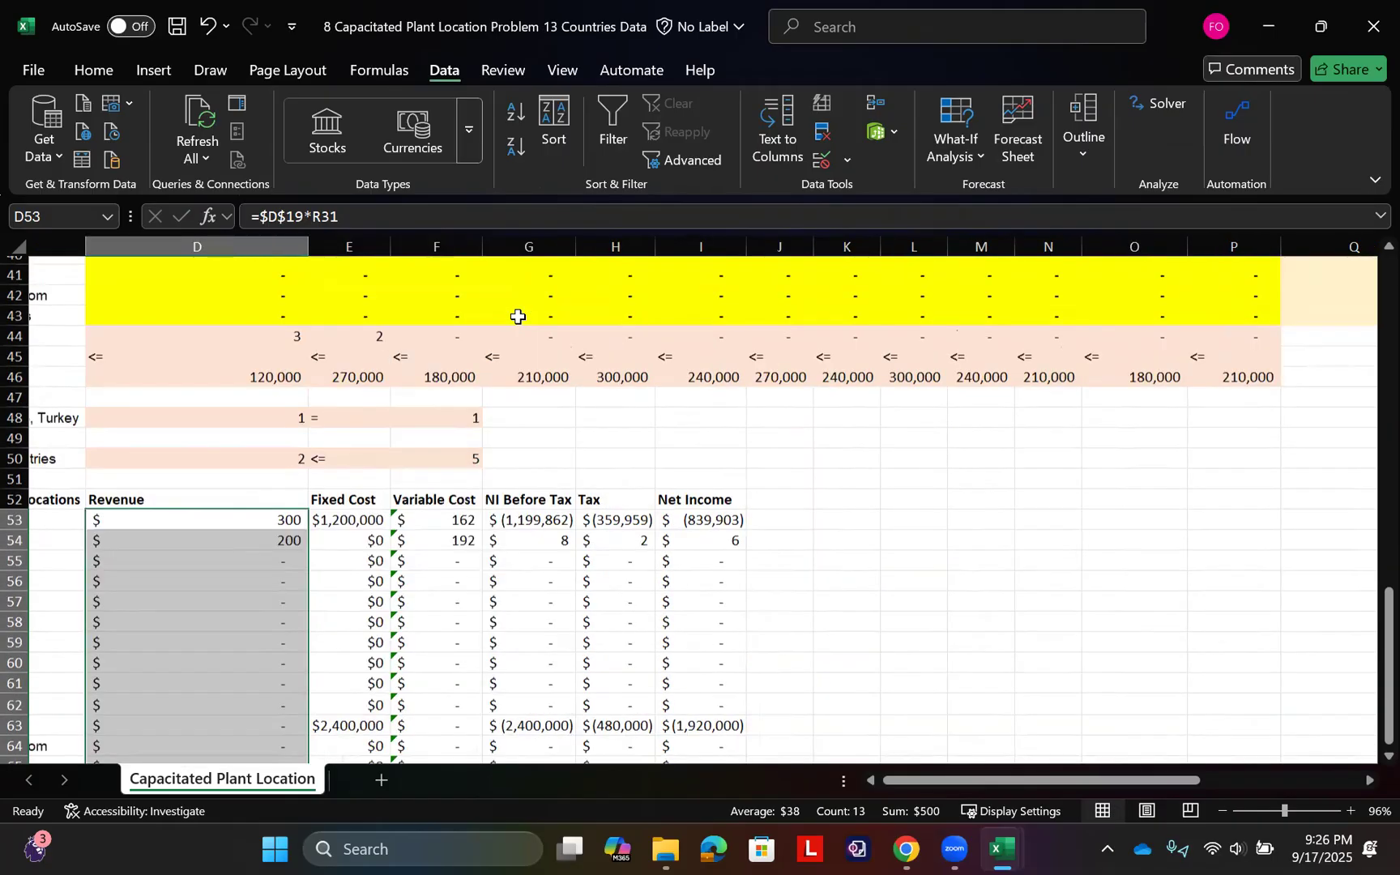
pyautogui.scroll(7, 946, 239)
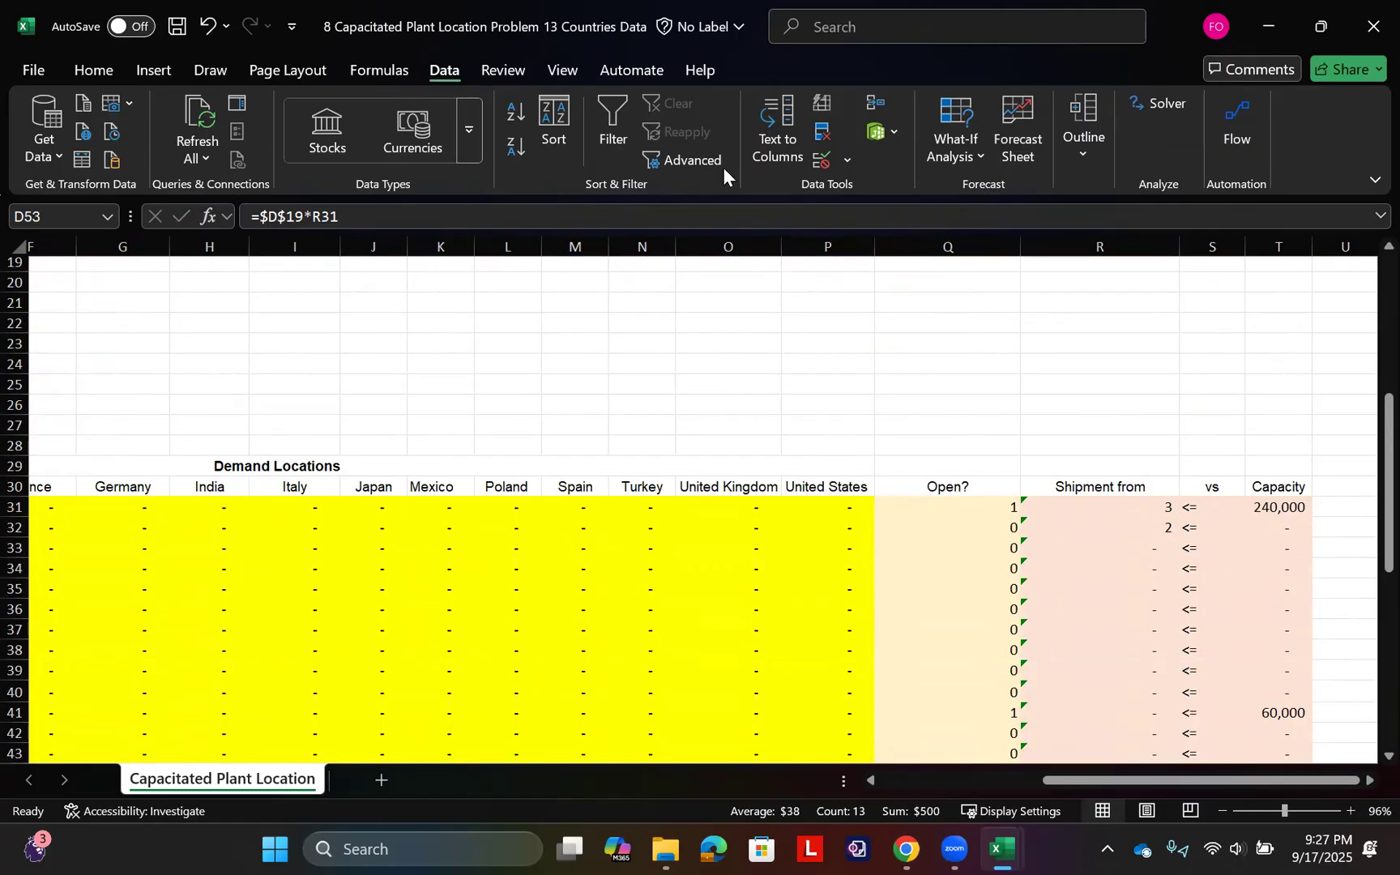
pyautogui.click(1154, 106)
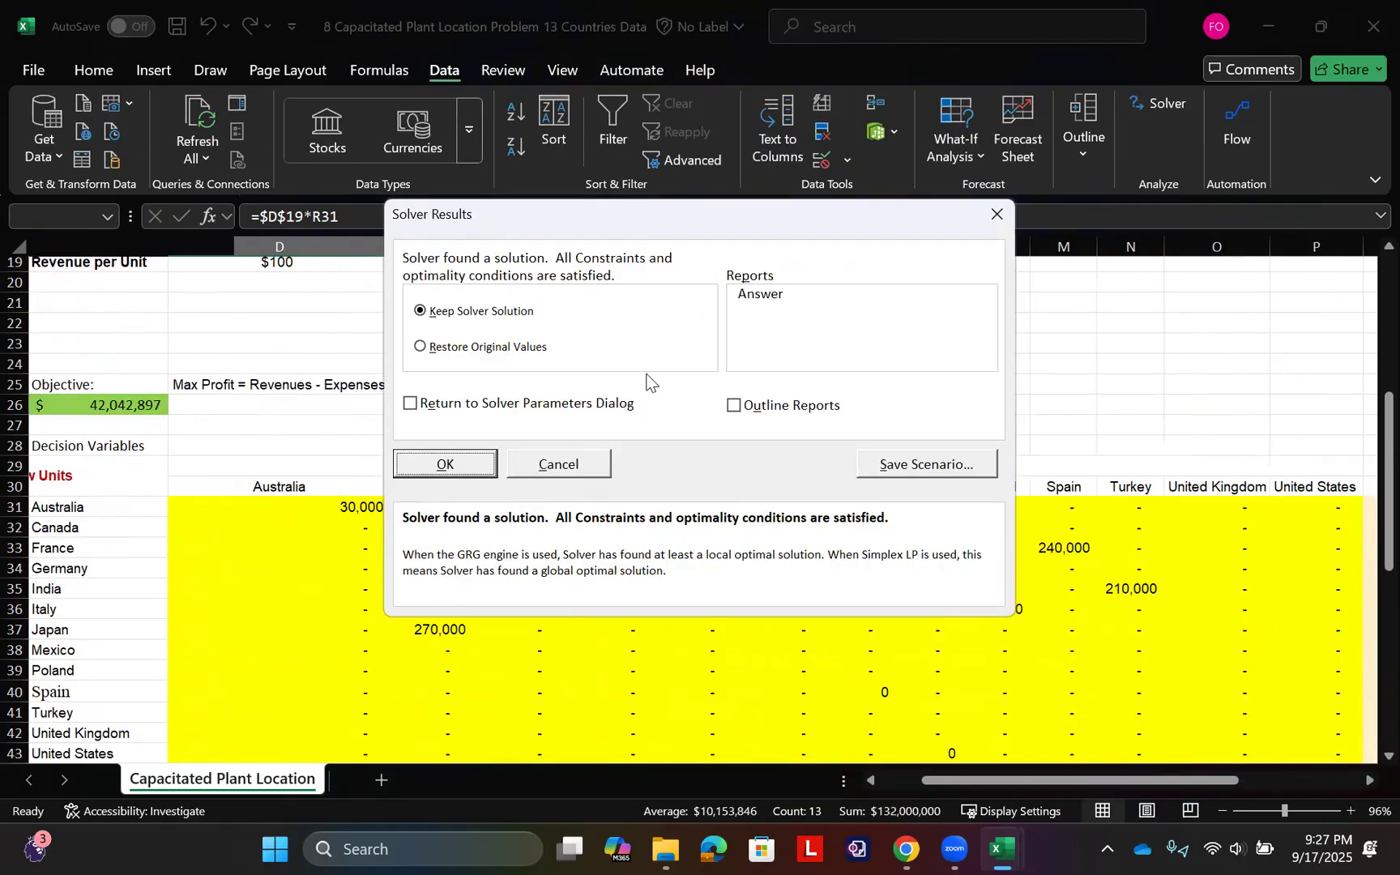
pyautogui.click(466, 463)
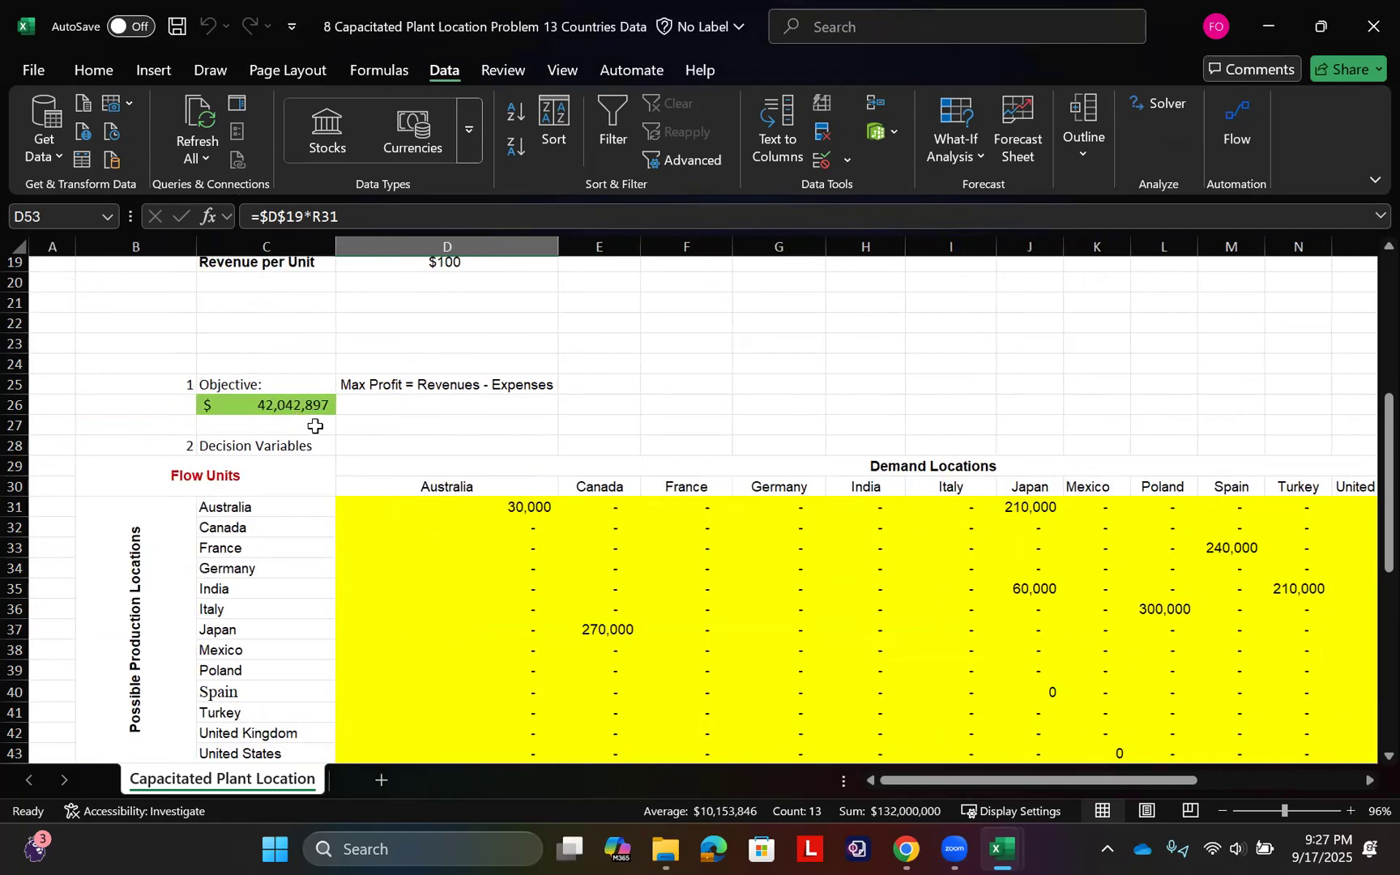
pyautogui.click(312, 405)
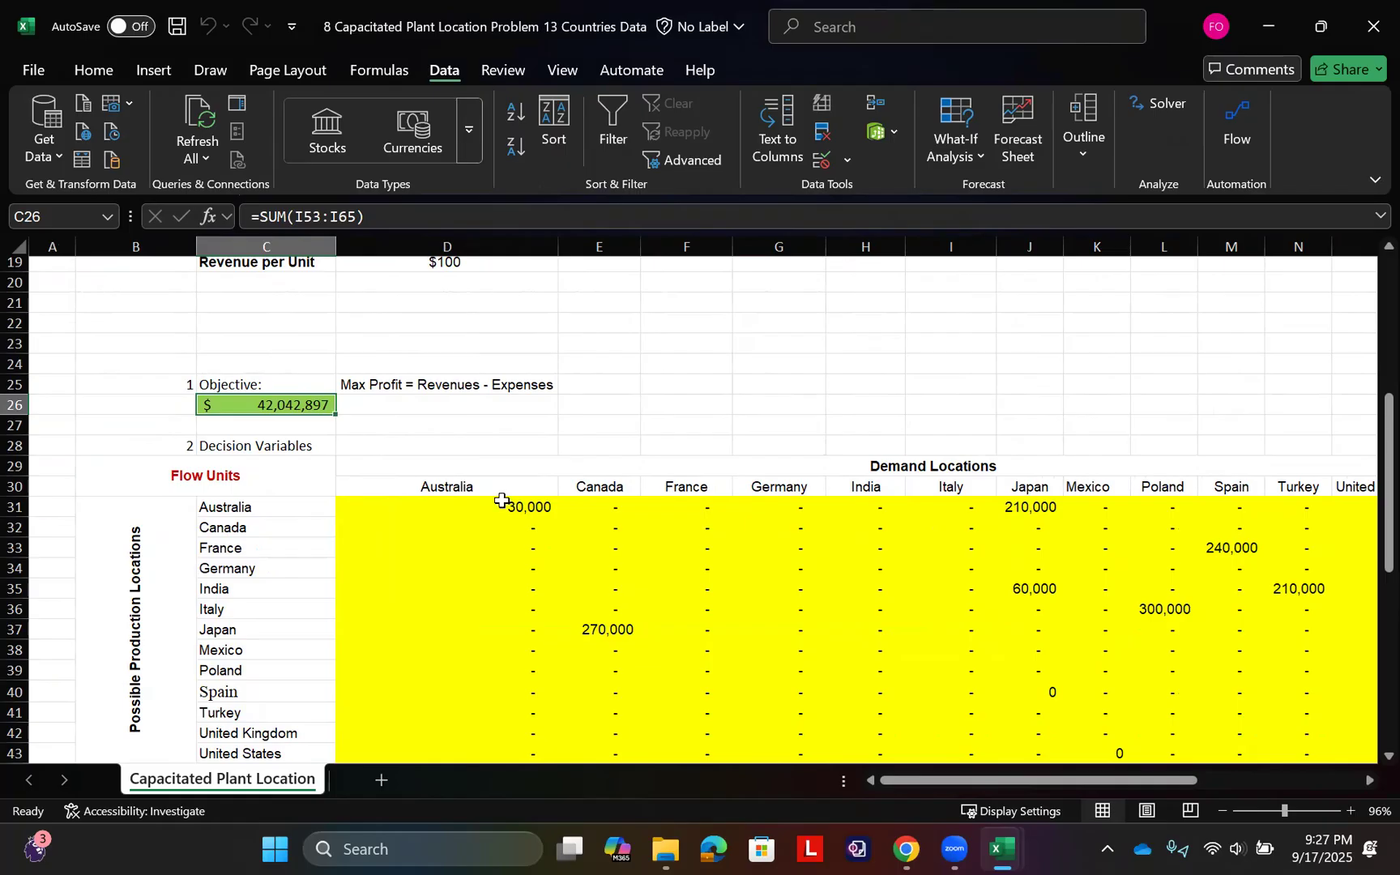
# Examine the solved Flow Units from Australia, India and Italy to the demand locations they supply
pyautogui.click(502, 502)
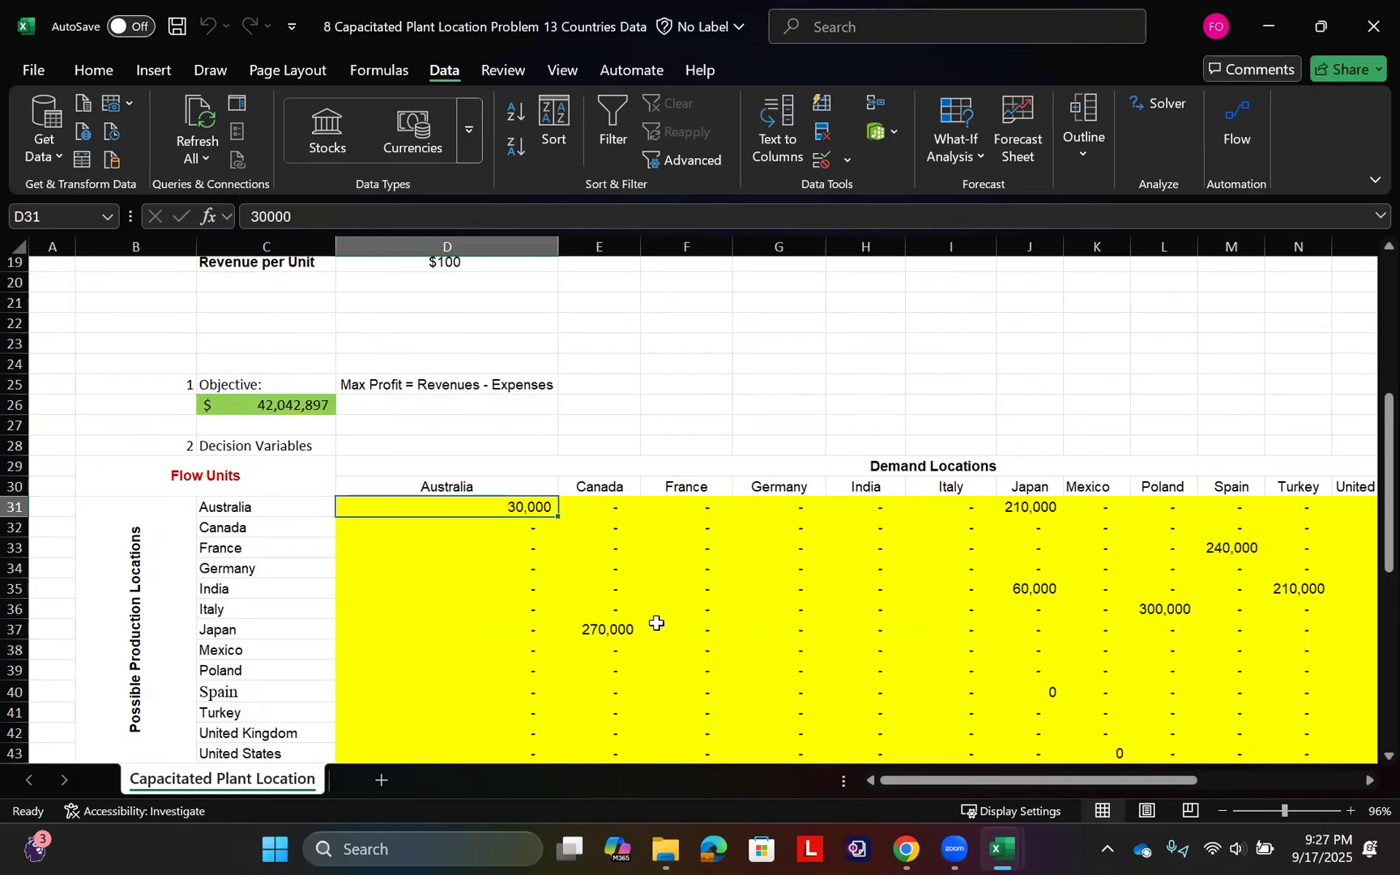
pyautogui.press('Right')
pyautogui.press('Right')
pyautogui.press('Right')
pyautogui.press('Right')
pyautogui.press('Right')
pyautogui.press('Right')
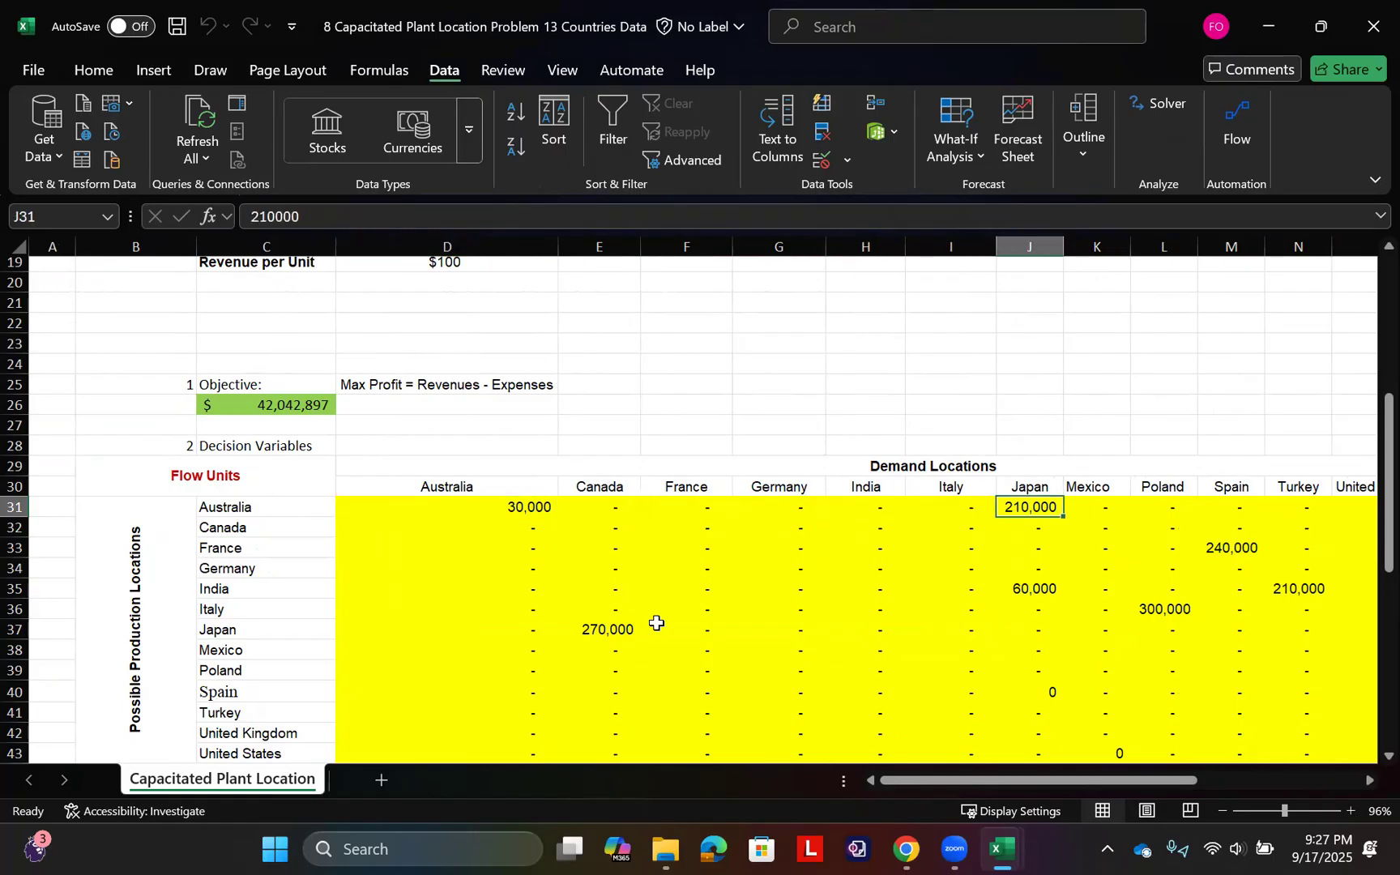
pyautogui.press('Down')
pyautogui.press('Down')
pyautogui.press('Down')
pyautogui.press('Down')
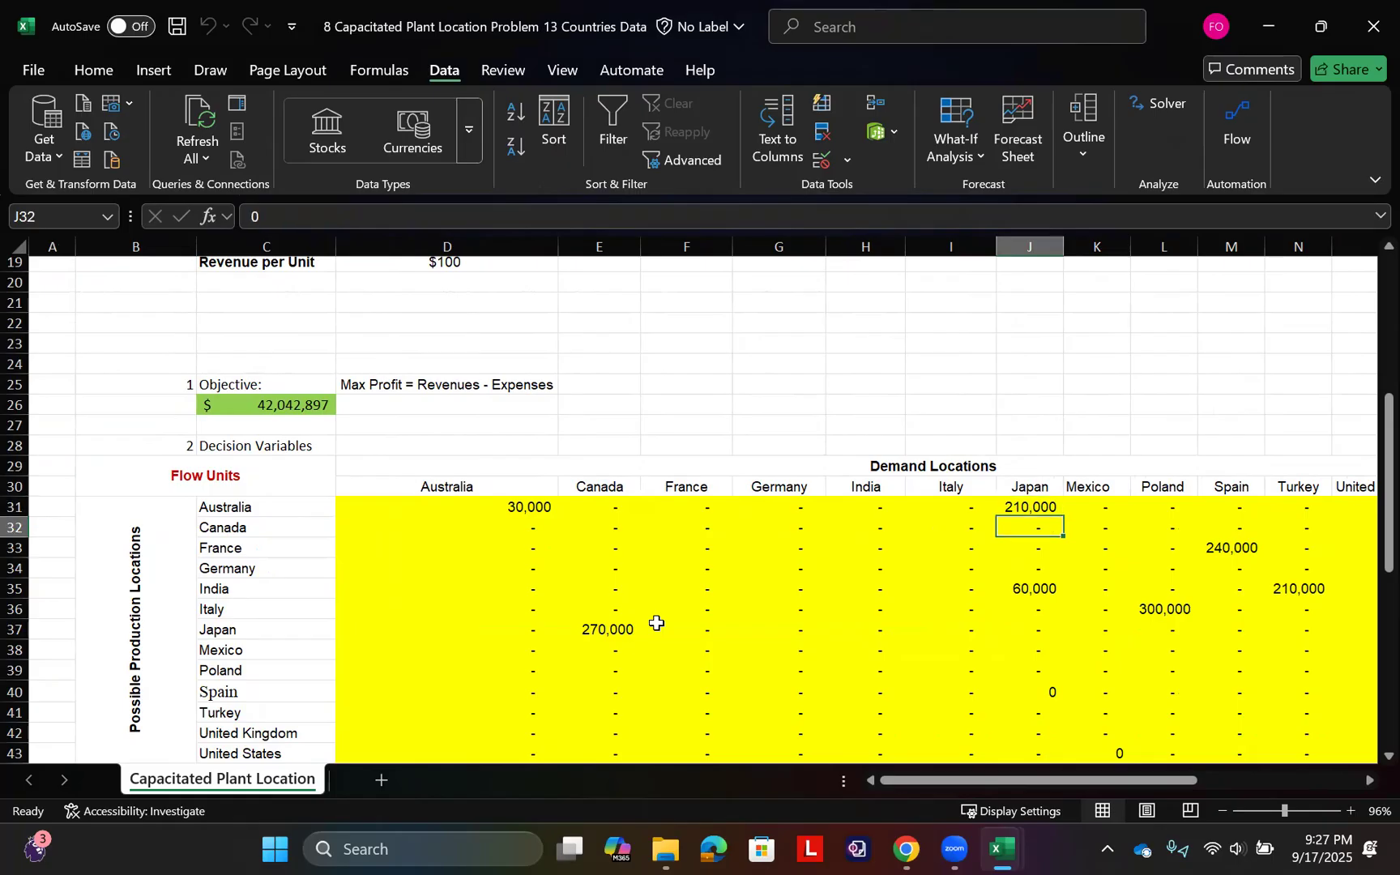
pyautogui.press('Right')
pyautogui.press('Right')
pyautogui.press('Down')
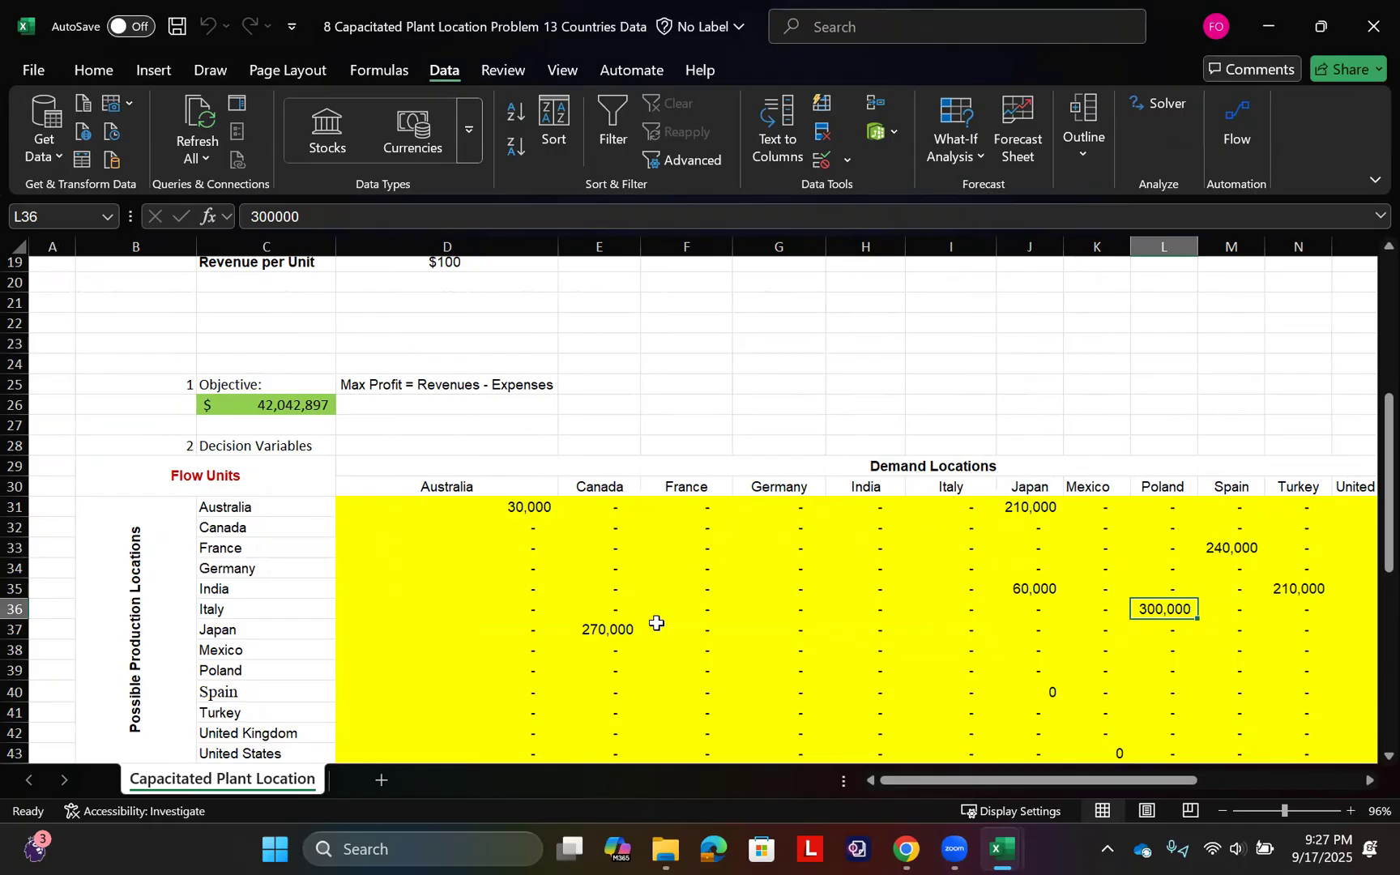
# Examine Italy's Open? and shipment cells, with the sheet zoomed out to about 86% to show the constraints
pyautogui.press('Right')
pyautogui.press('Right')
pyautogui.press('Right')
pyautogui.press('Right')
pyautogui.press('Right')
pyautogui.press('Right')
pyautogui.press('Right')
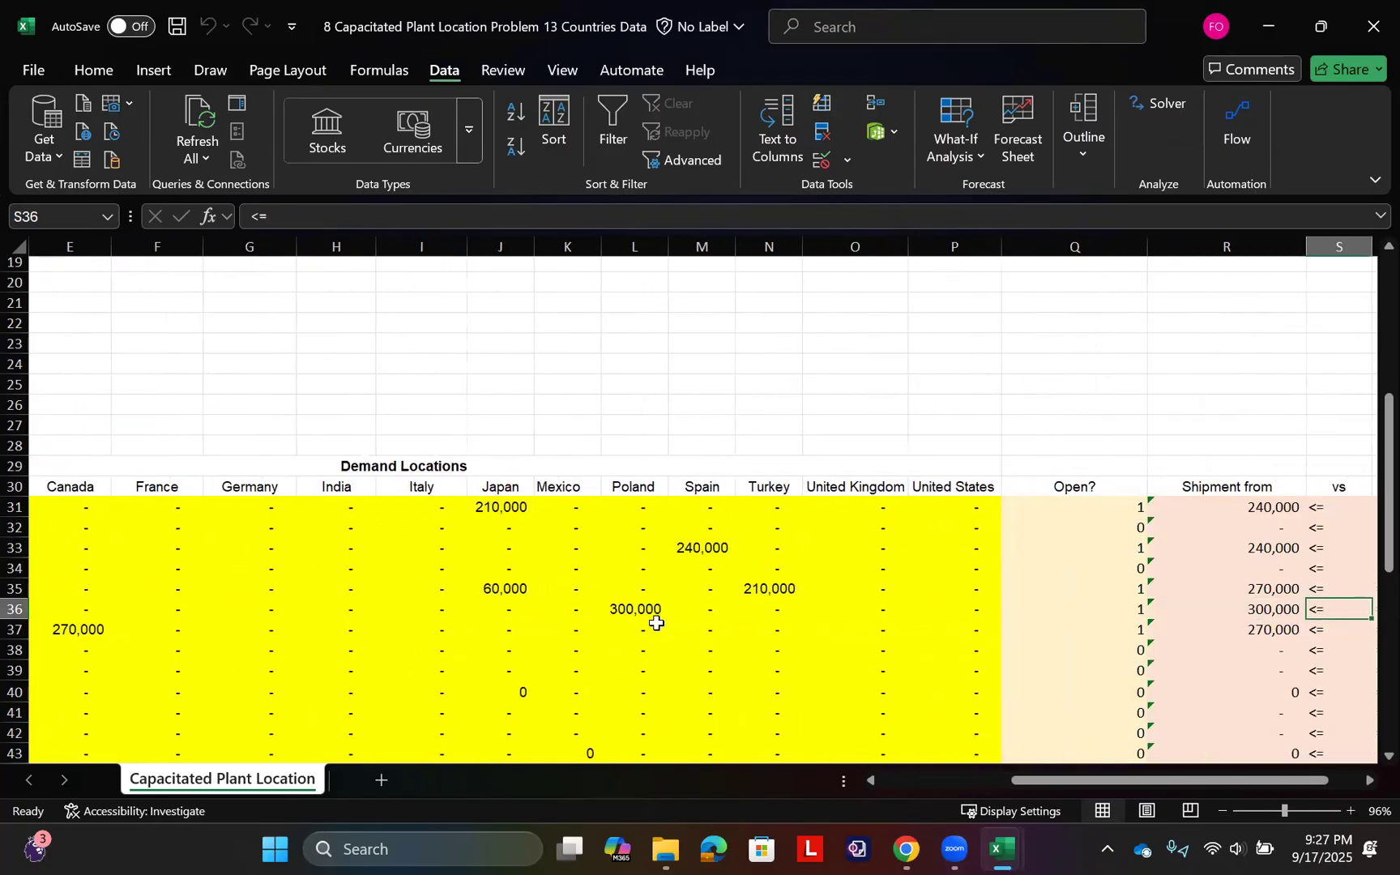
pyautogui.press('Left')
pyautogui.press('Left')
pyautogui.keyDown('ctrl'); pyautogui.scroll(-3, 634, 614); pyautogui.keyUp('ctrl')
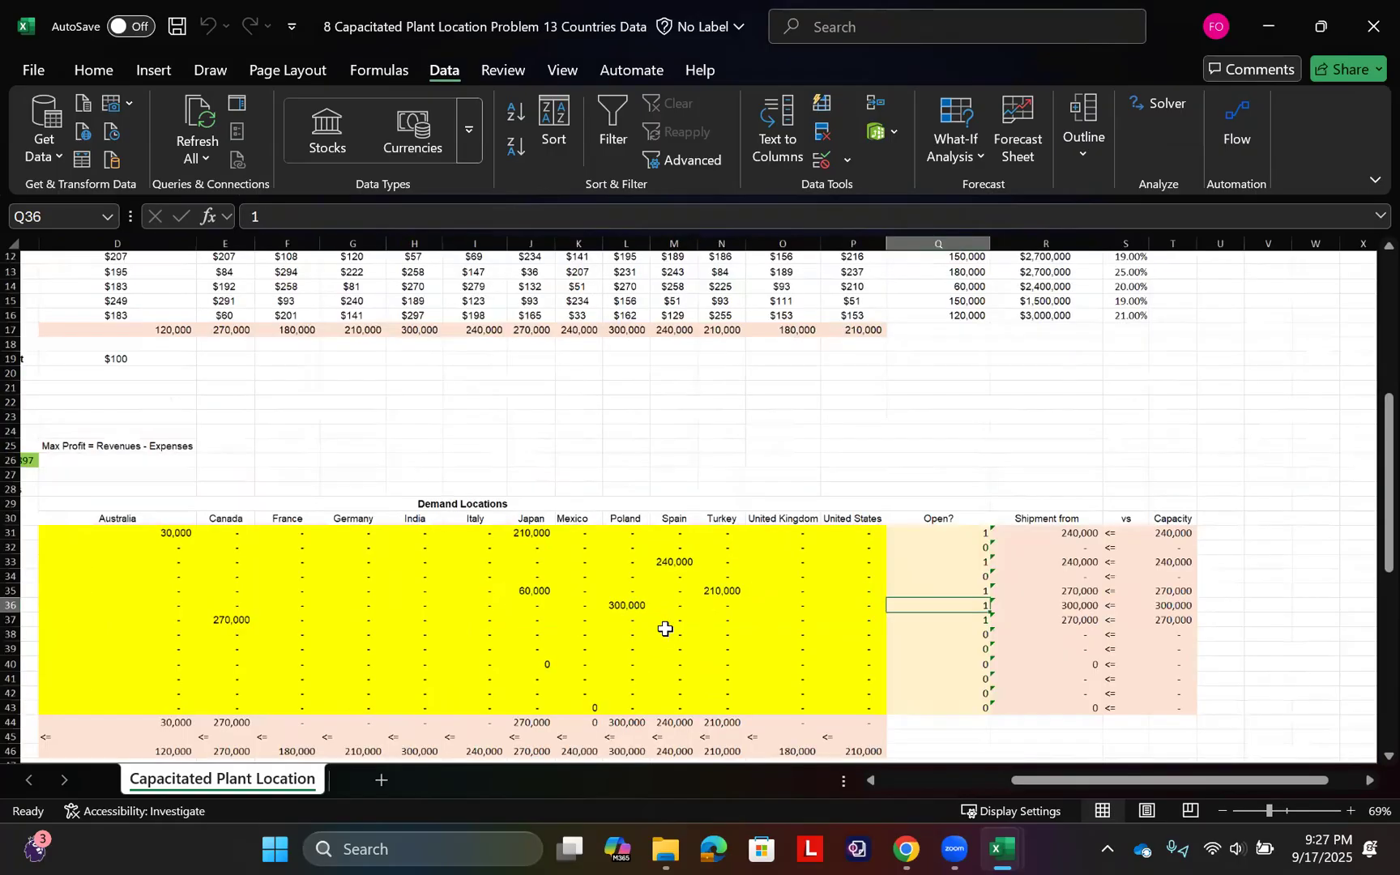
pyautogui.keyDown('ctrl'); pyautogui.scroll(-1, 790, 624); pyautogui.keyUp('ctrl')
pyautogui.keyDown('ctrl'); pyautogui.scroll(2, 791, 624); pyautogui.keyUp('ctrl')
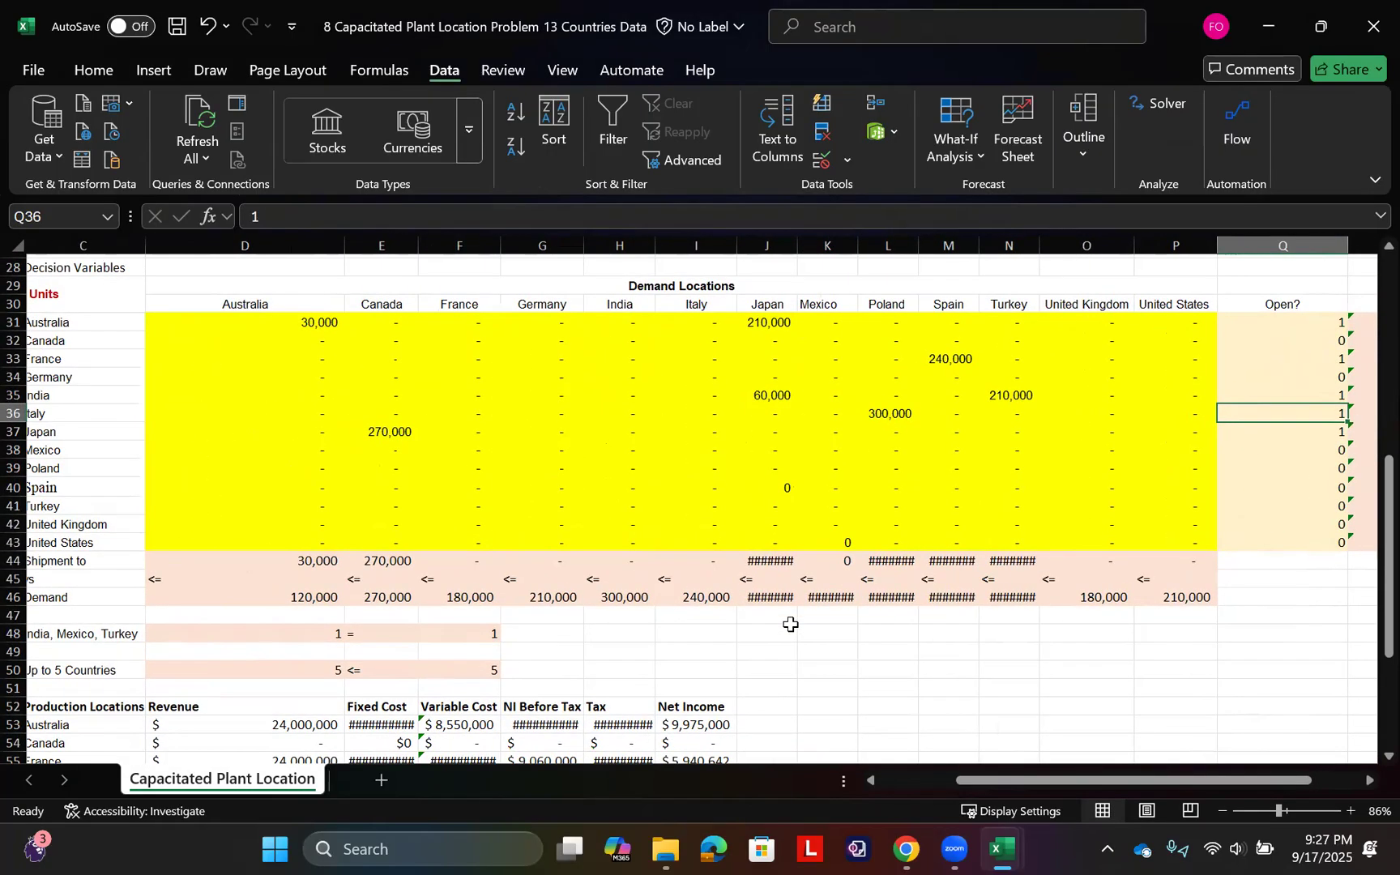
# Check the Open? values one by one, from Australia in Q31 down through Japan in Q37
pyautogui.click(1299, 320)
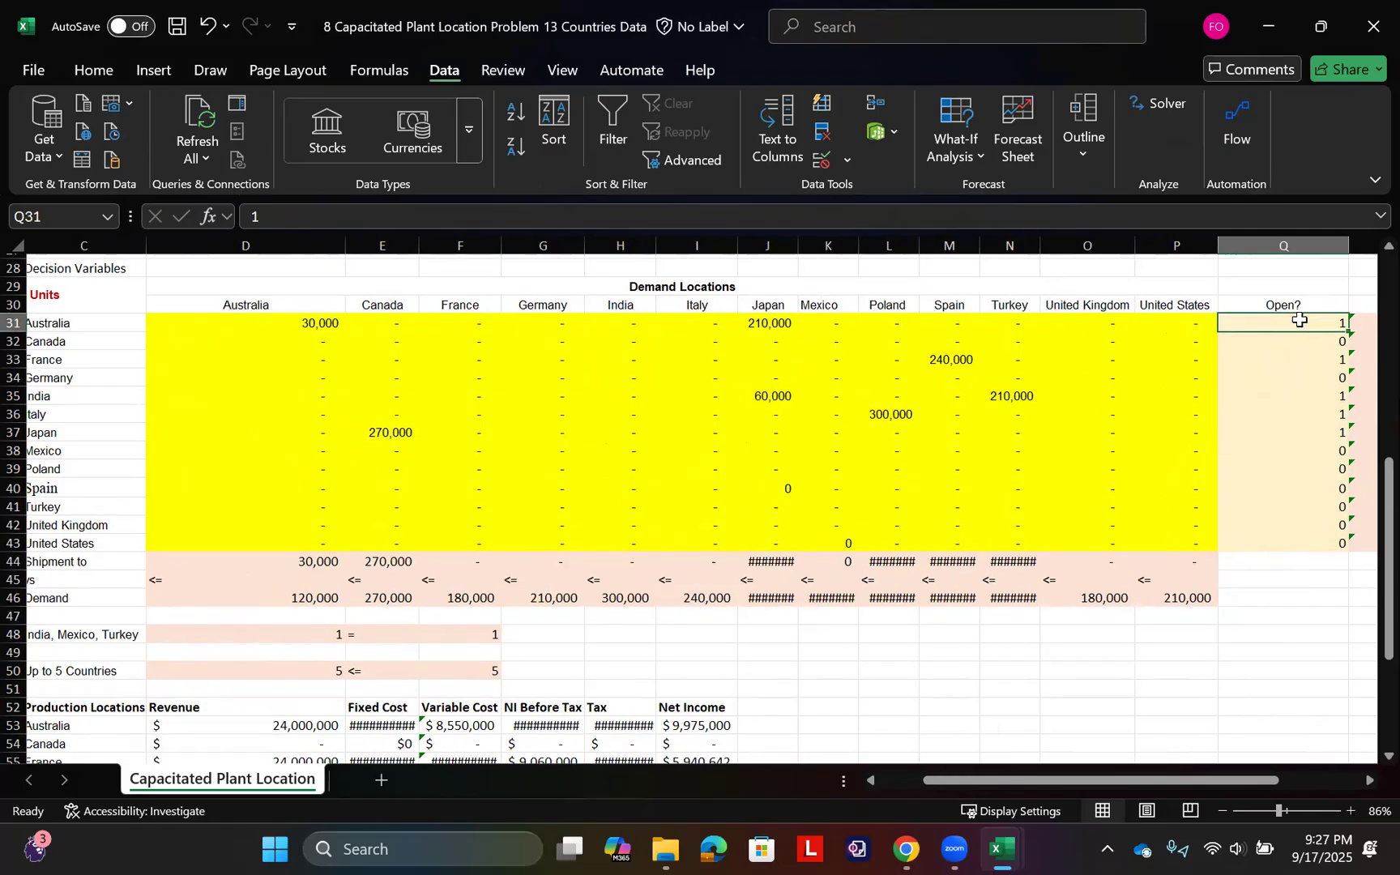
pyautogui.press('Down')
pyautogui.press('Down')
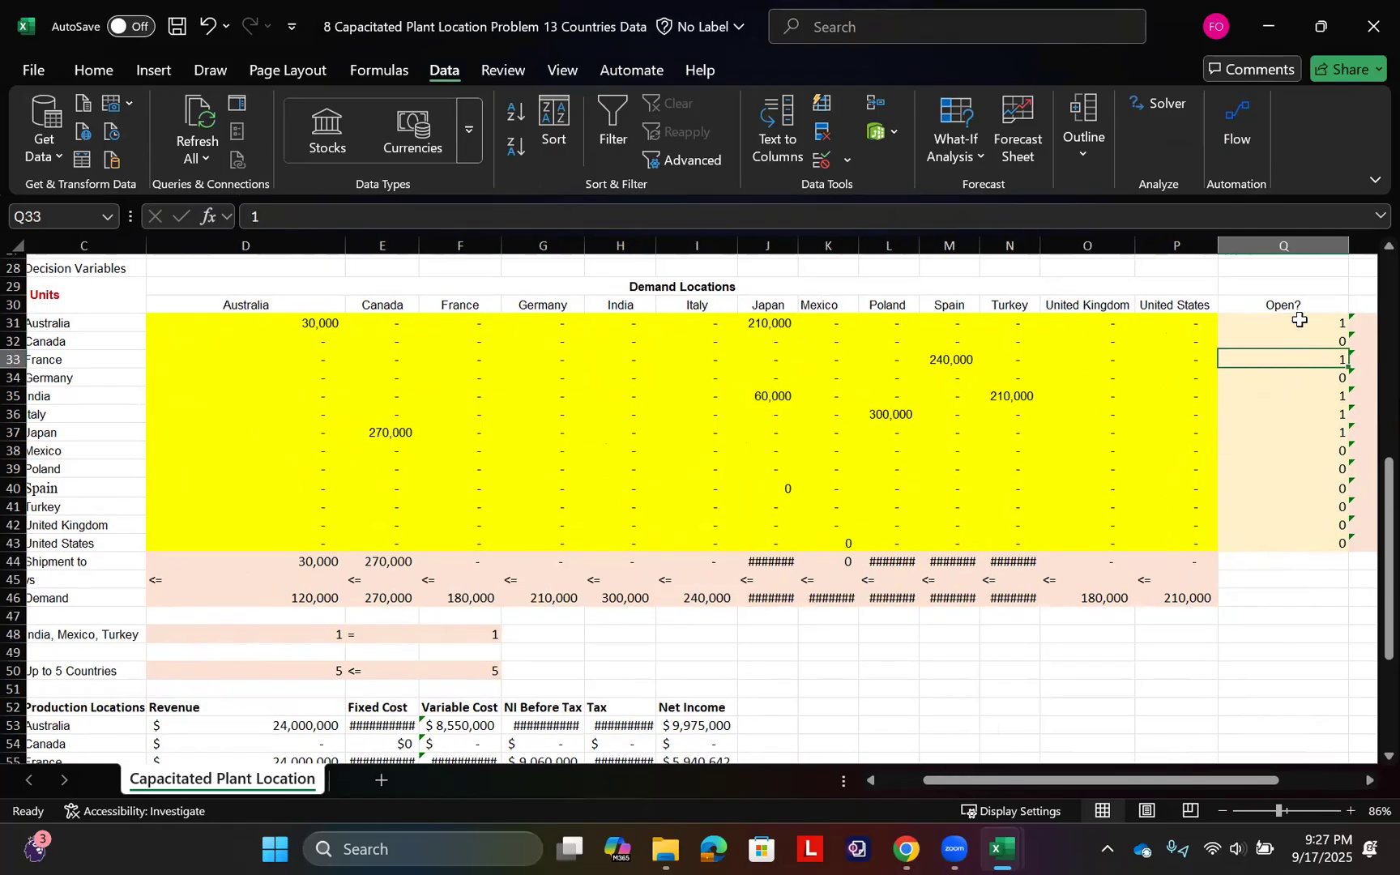
pyautogui.press('Down')
pyautogui.press('Down')
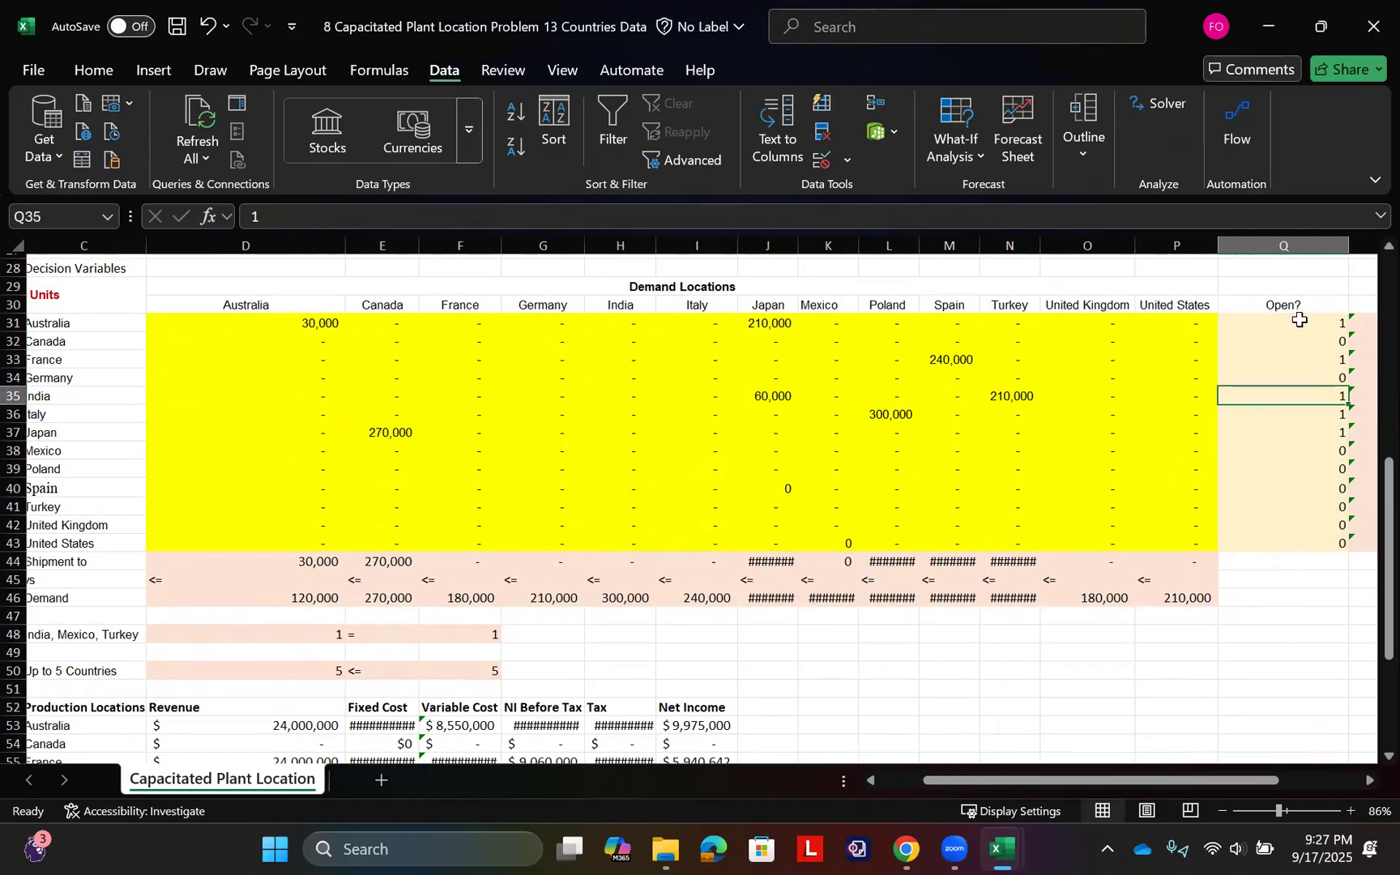
pyautogui.press('Down')
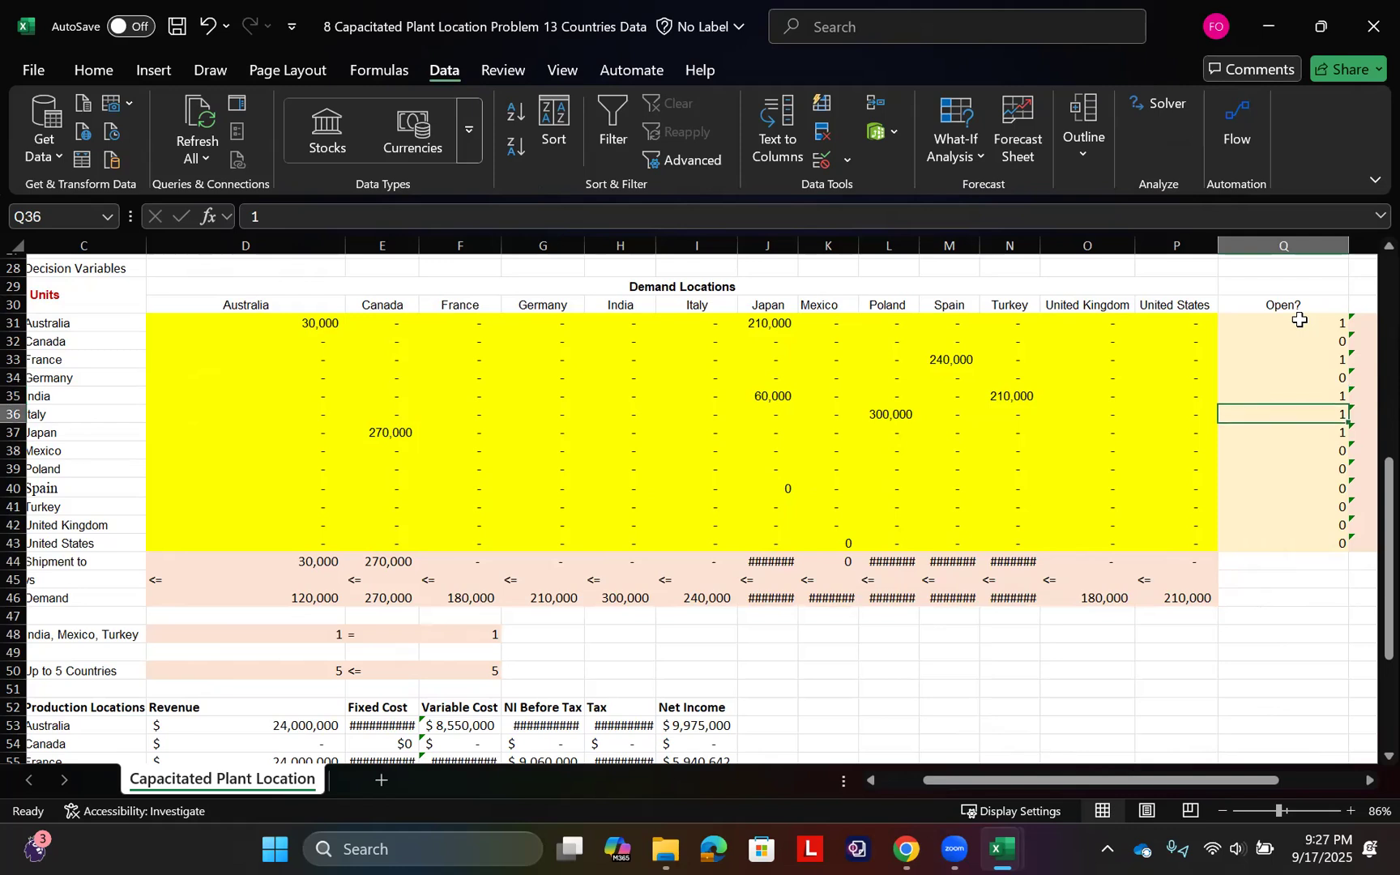
pyautogui.press('Down')
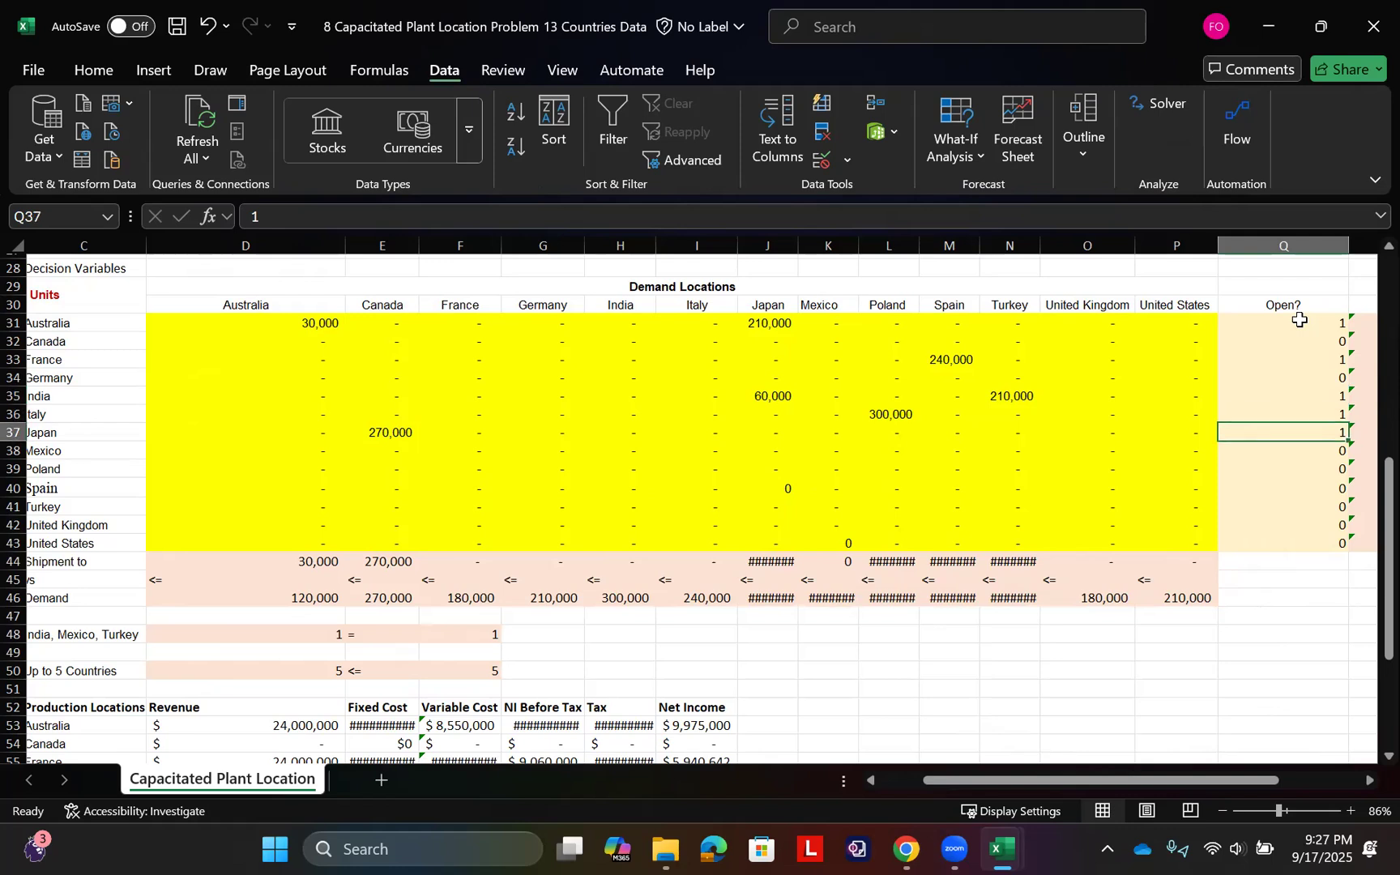
pyautogui.press('Down')
pyautogui.press('Up')
pyautogui.press('Up')
# Compare the solved Flow Units and Open? range Q31:Q43 with the Shipment from and Capacity values
pyautogui.press('Right')
pyautogui.press('Right')
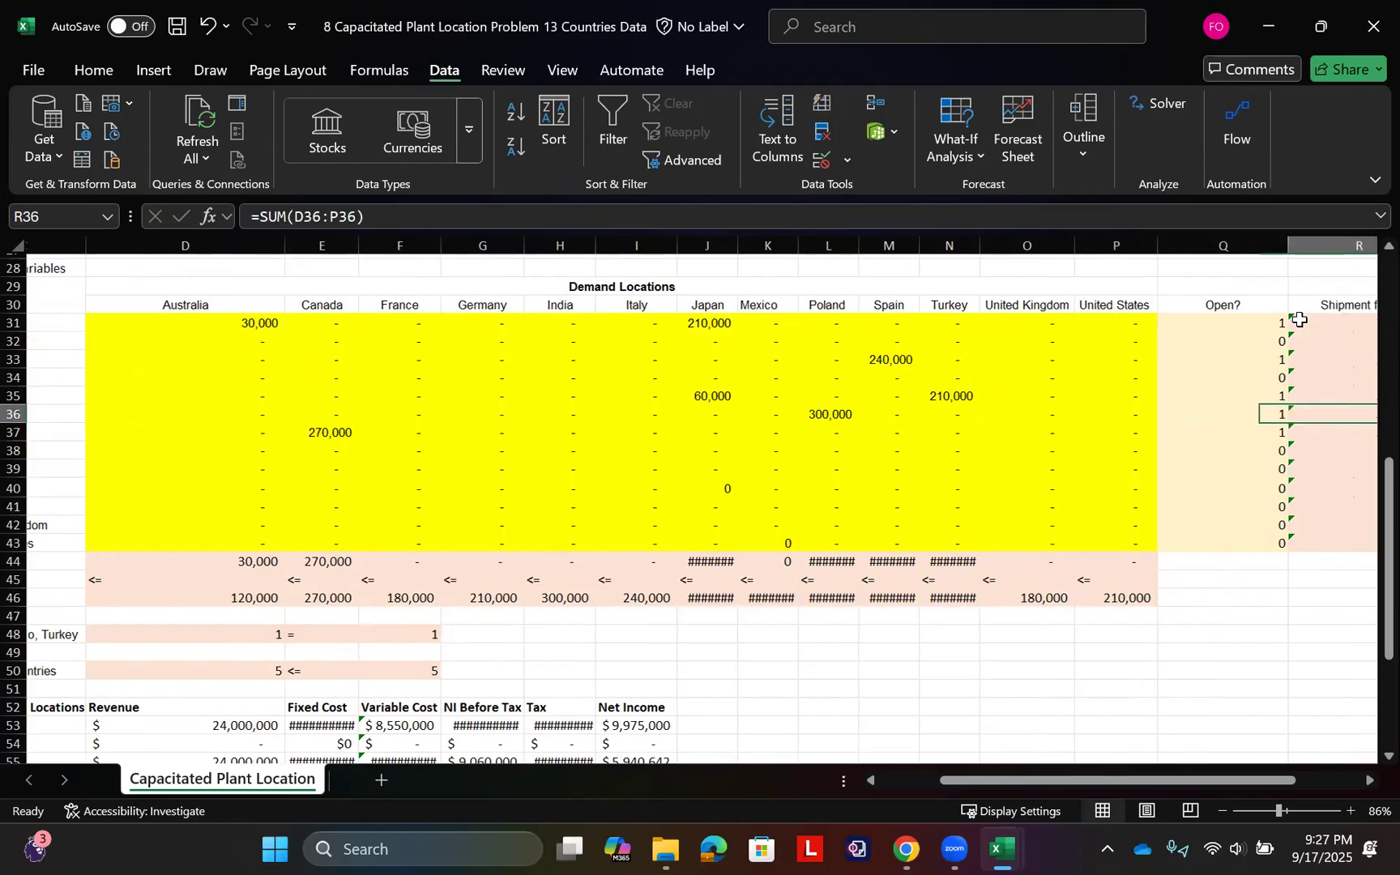
pyautogui.doubleClick(1292, 245)
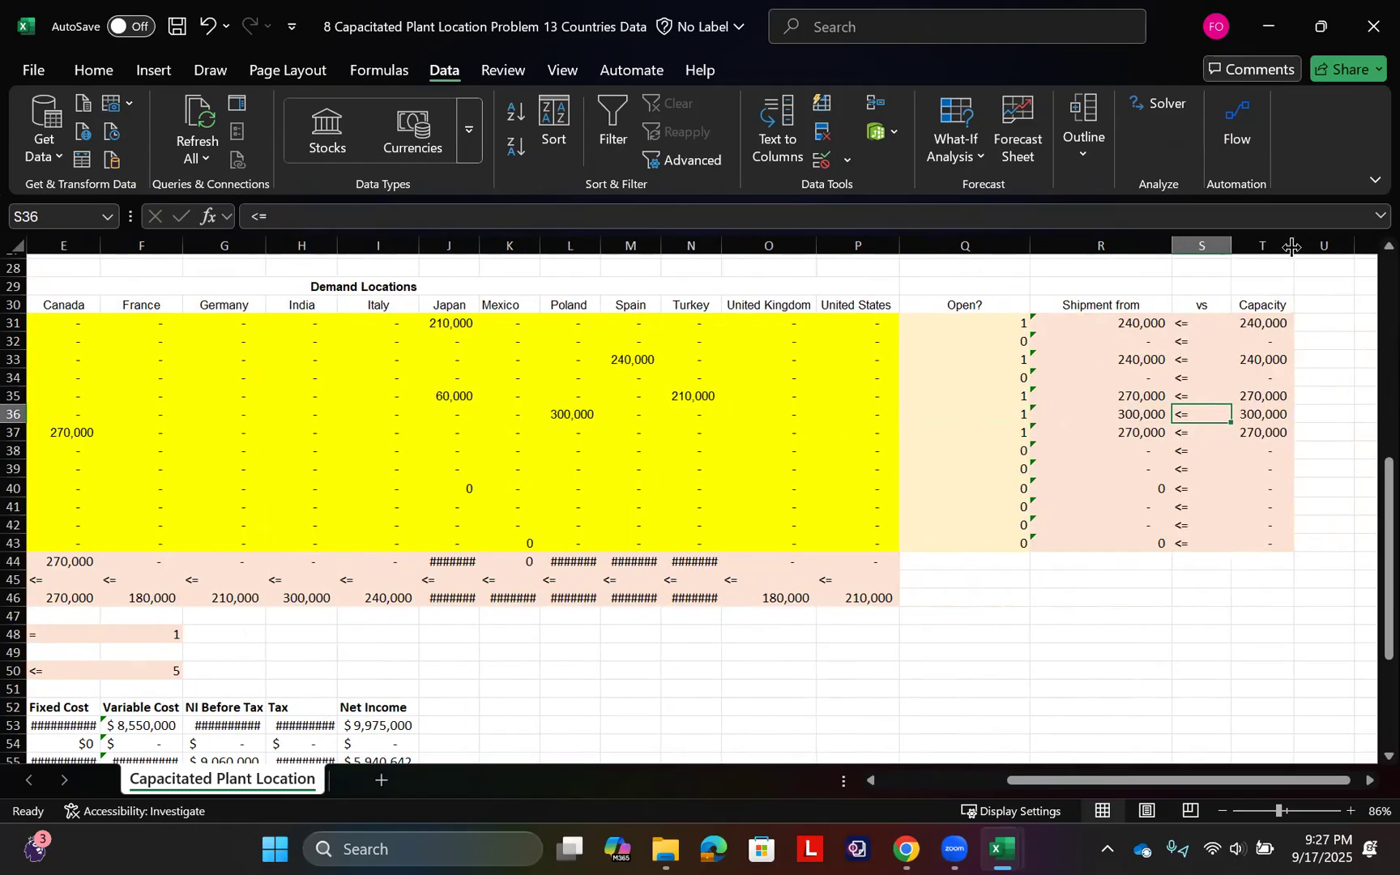
pyautogui.moveTo(851, 343); pyautogui.dragTo(209, 518)
pyautogui.moveTo(1005, 322); pyautogui.dragTo(995, 536)
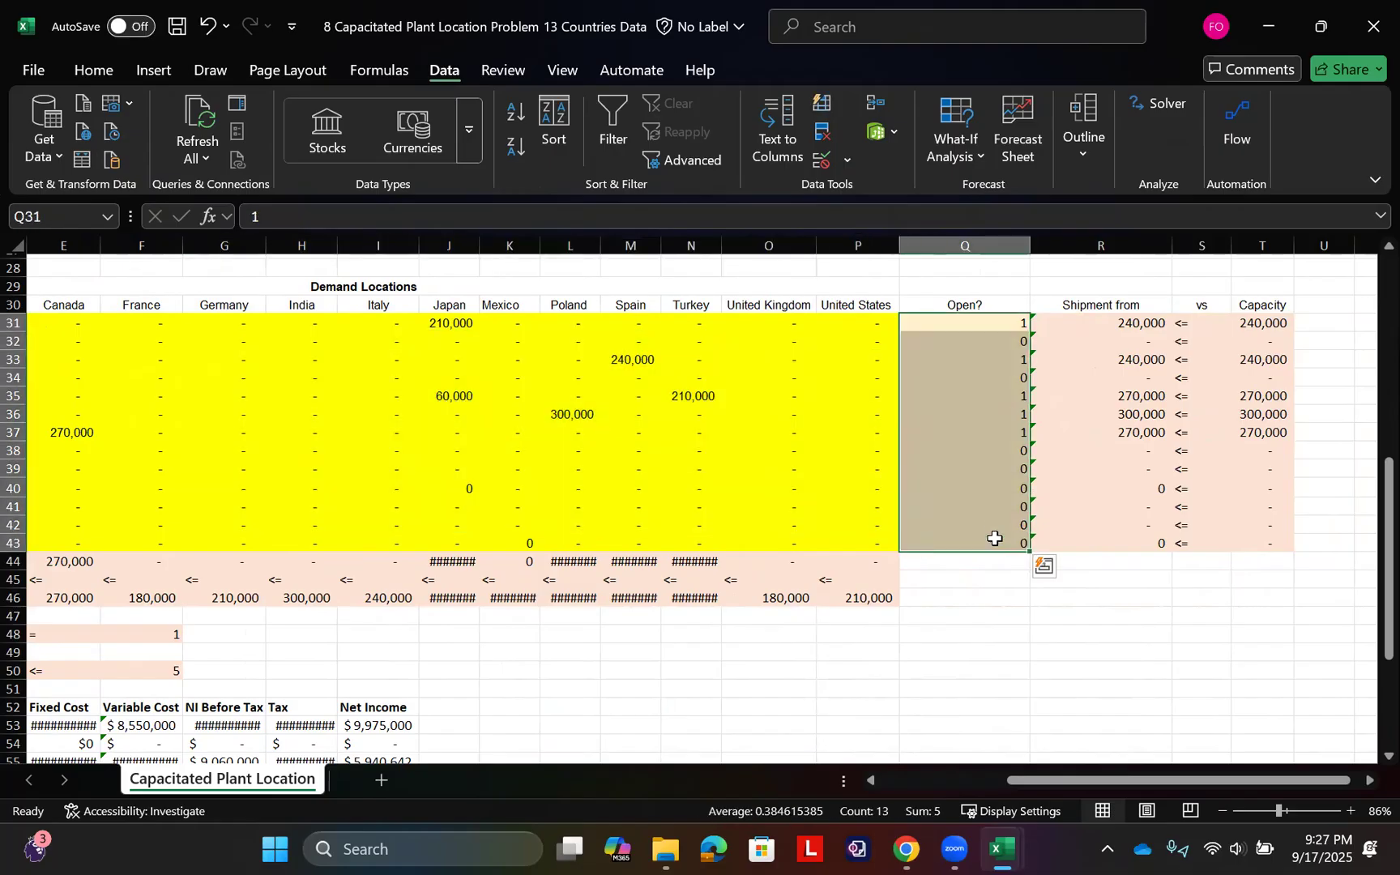
pyautogui.click(1131, 322)
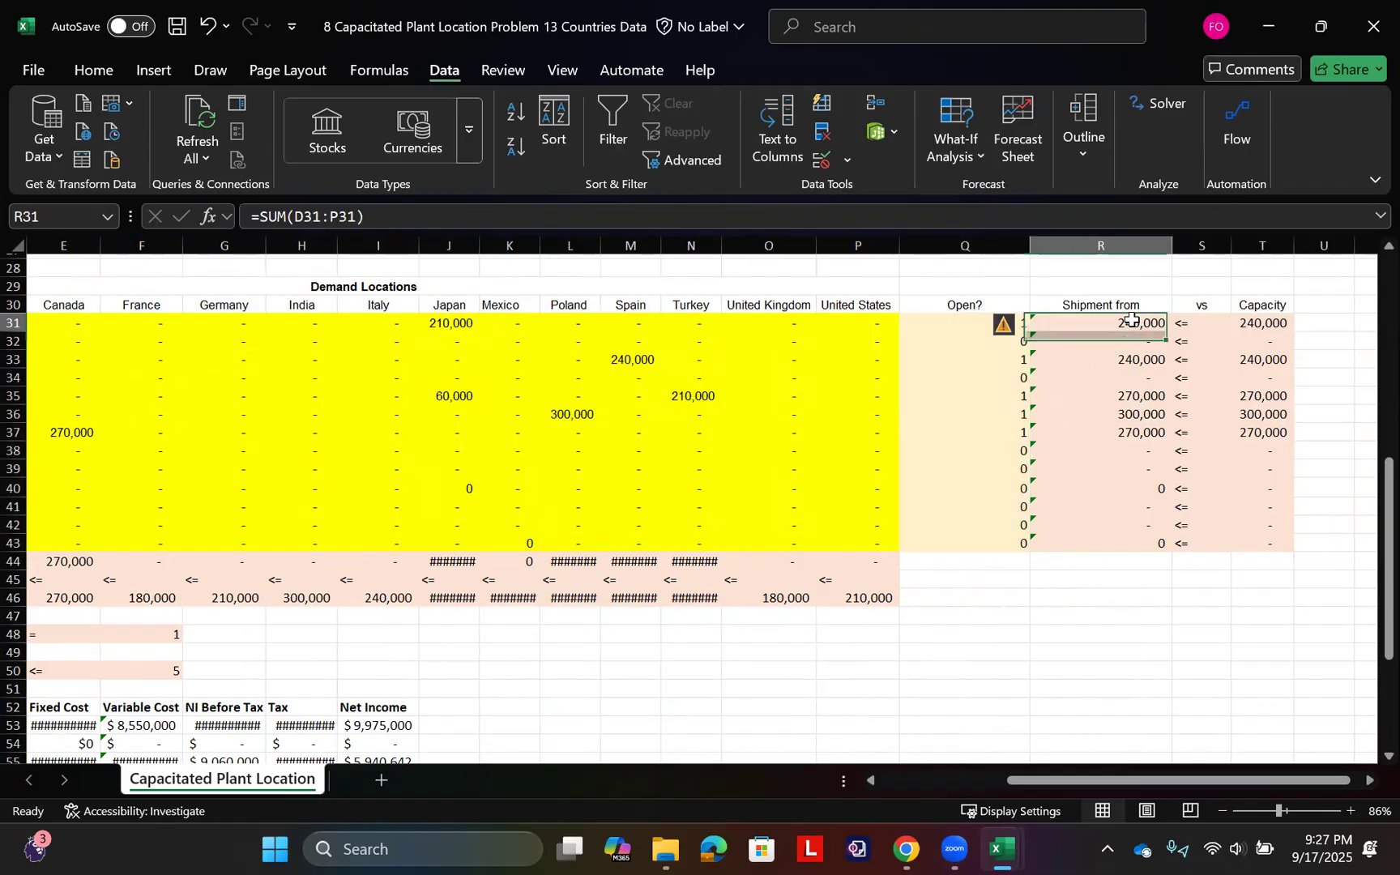
pyautogui.click(1242, 322)
pyautogui.click(1116, 345)
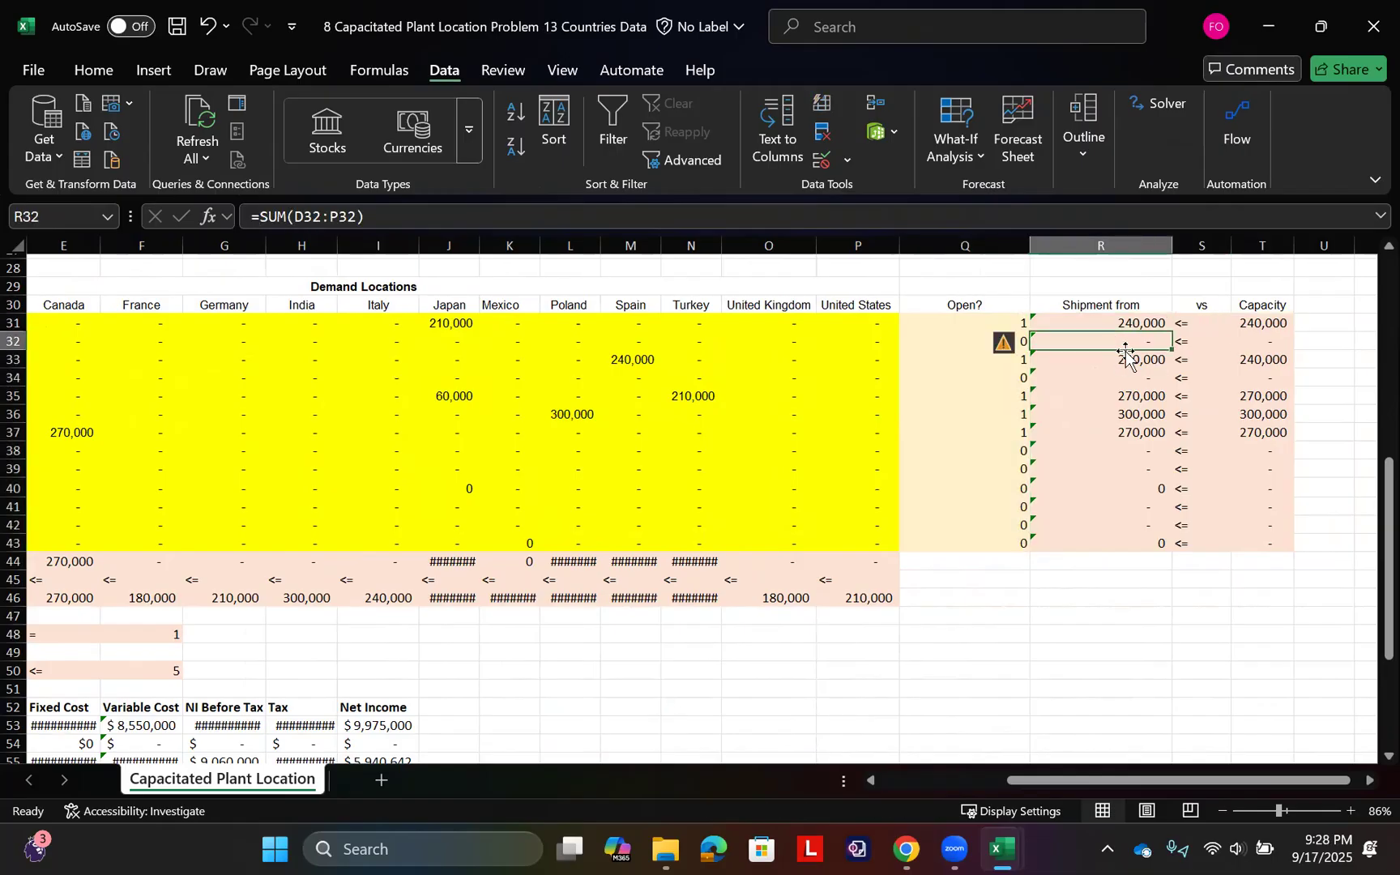
# Check the Shipment from totals one by one down column R for the production locations
pyautogui.click(1126, 358)
pyautogui.press('Down')
pyautogui.press('Down')
pyautogui.press('Down')
pyautogui.press('Down')
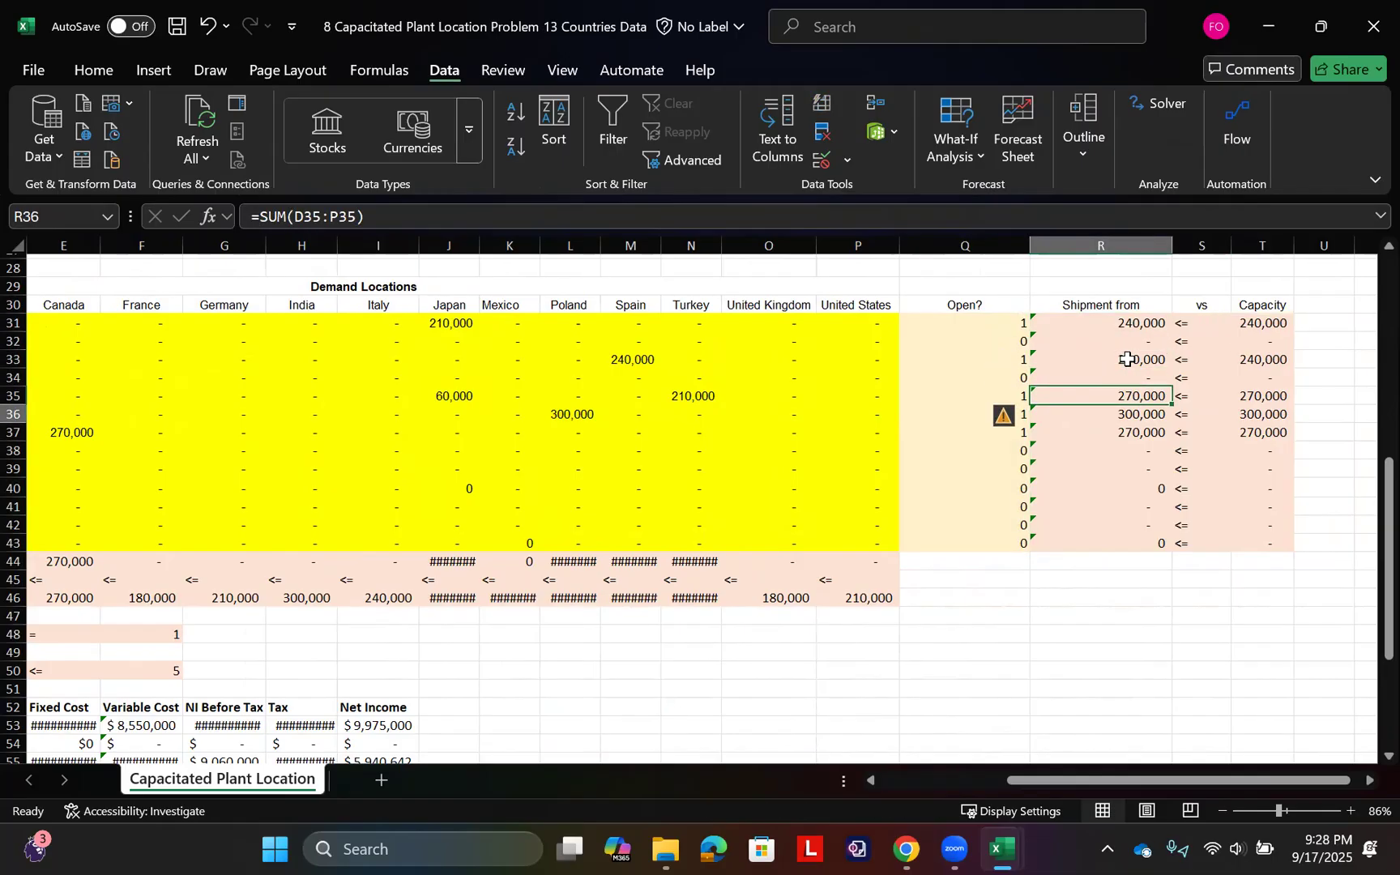
pyautogui.press('Down')
pyautogui.press('Down')
pyautogui.press('Down')
pyautogui.press('Down')
pyautogui.press('Down')
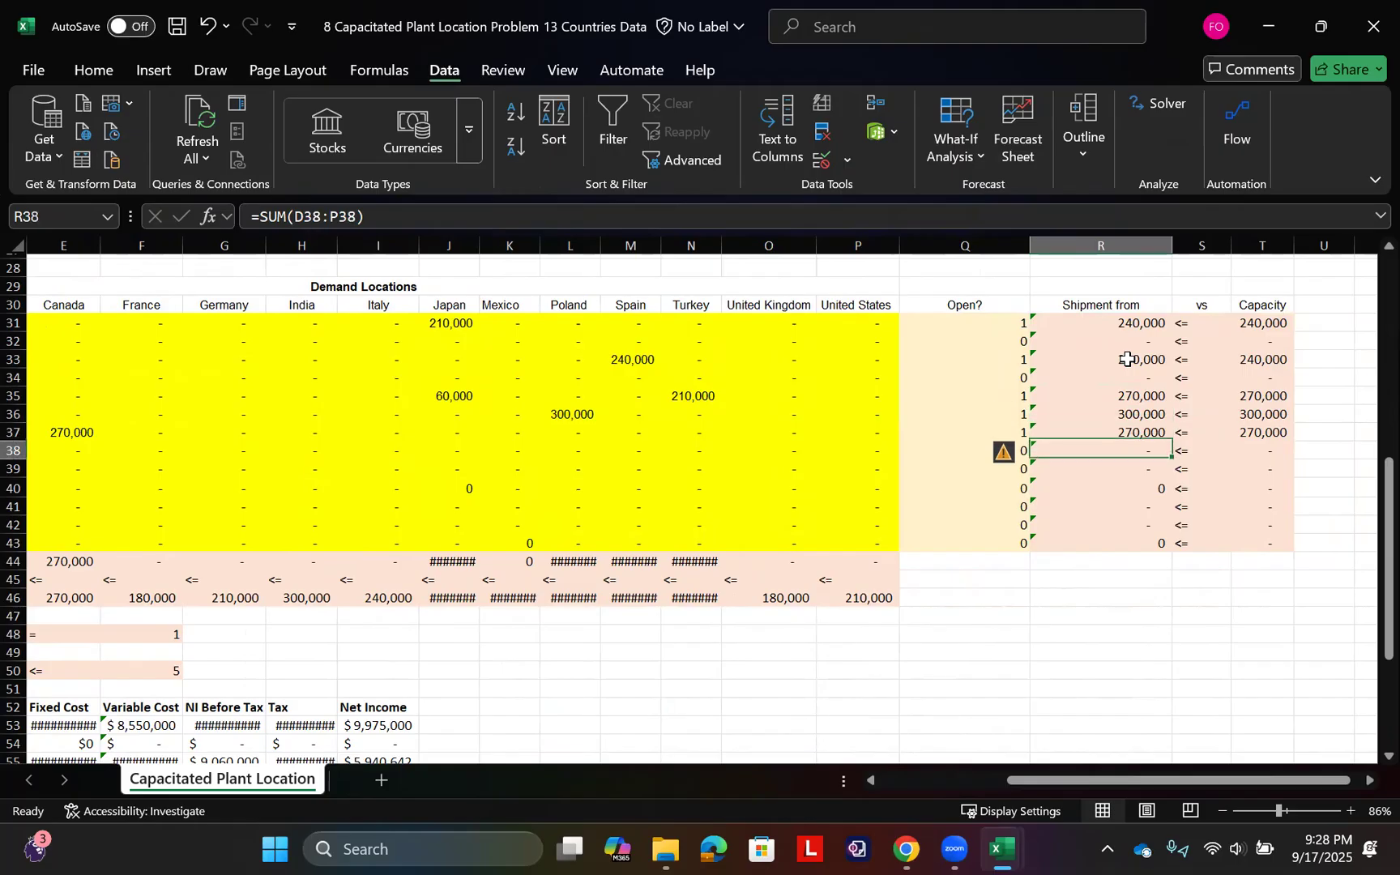
# Autofit all column widths in the sheet so the Shipment to, Demand and income values fit their cells
pyautogui.hscroll(-10, 714, 343)
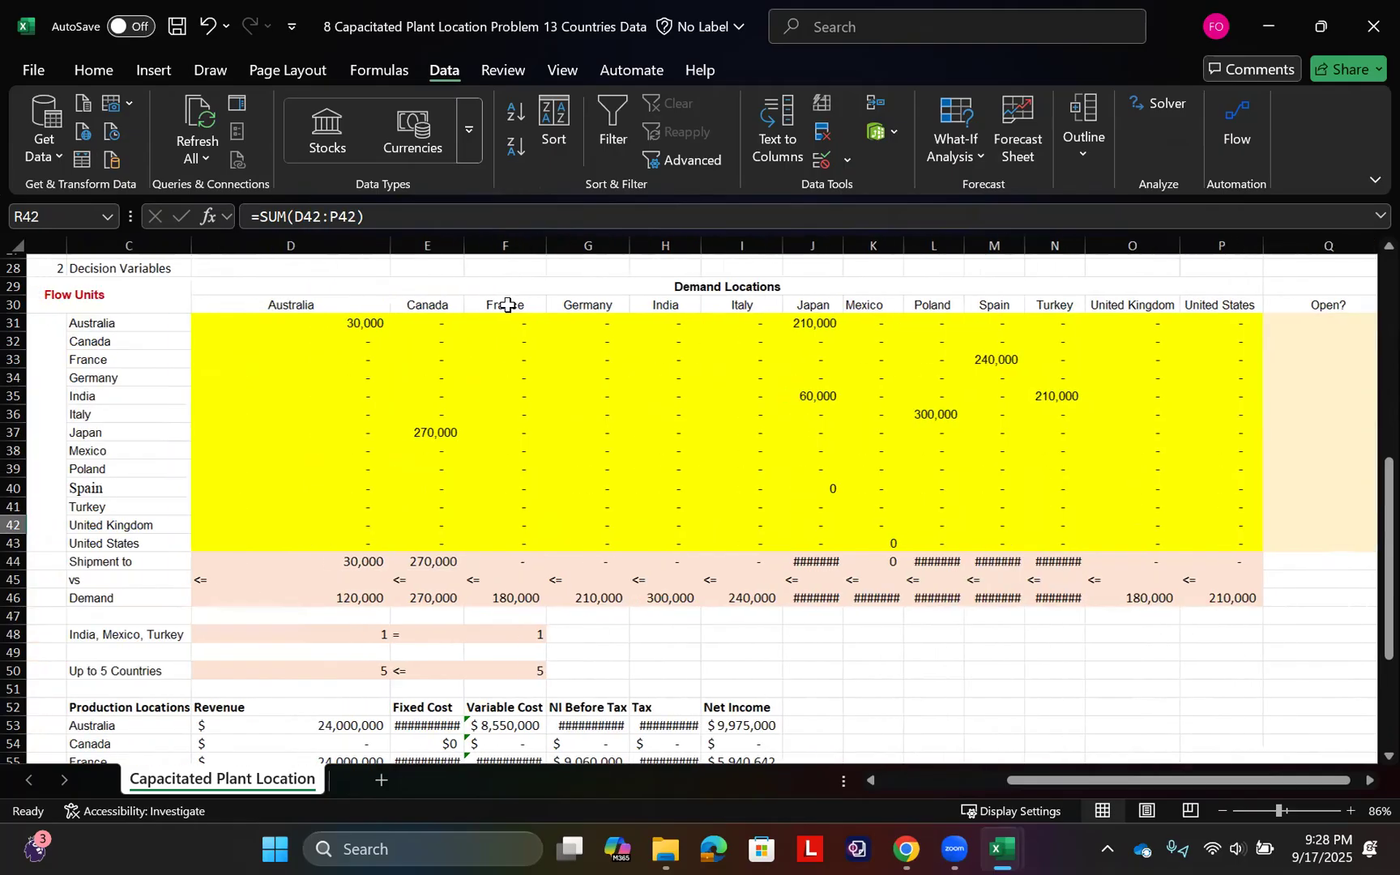
pyautogui.click(21, 251)
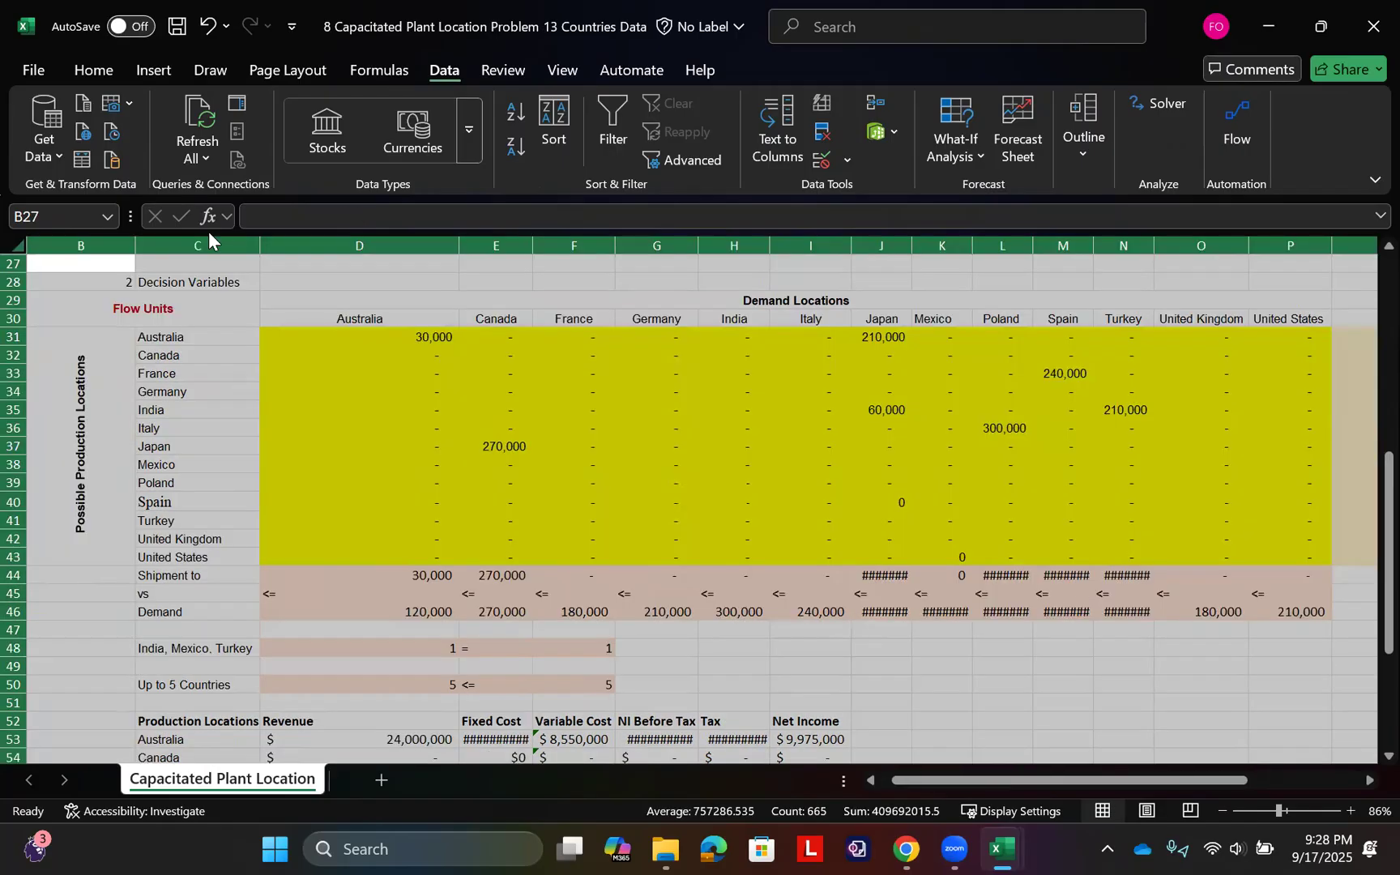
pyautogui.doubleClick(259, 245)
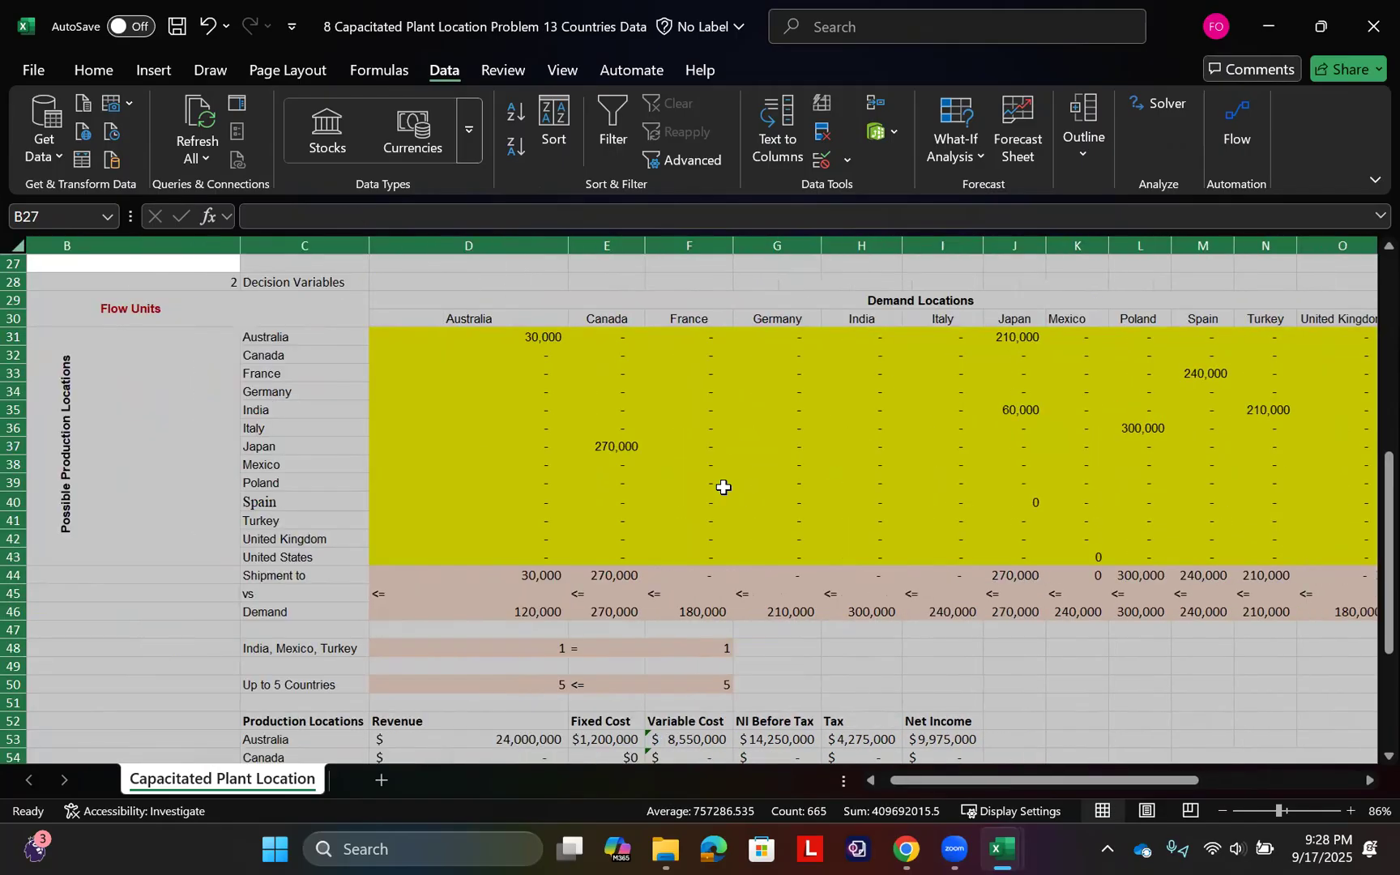
pyautogui.hscroll(2, 724, 486)
pyautogui.click(671, 599)
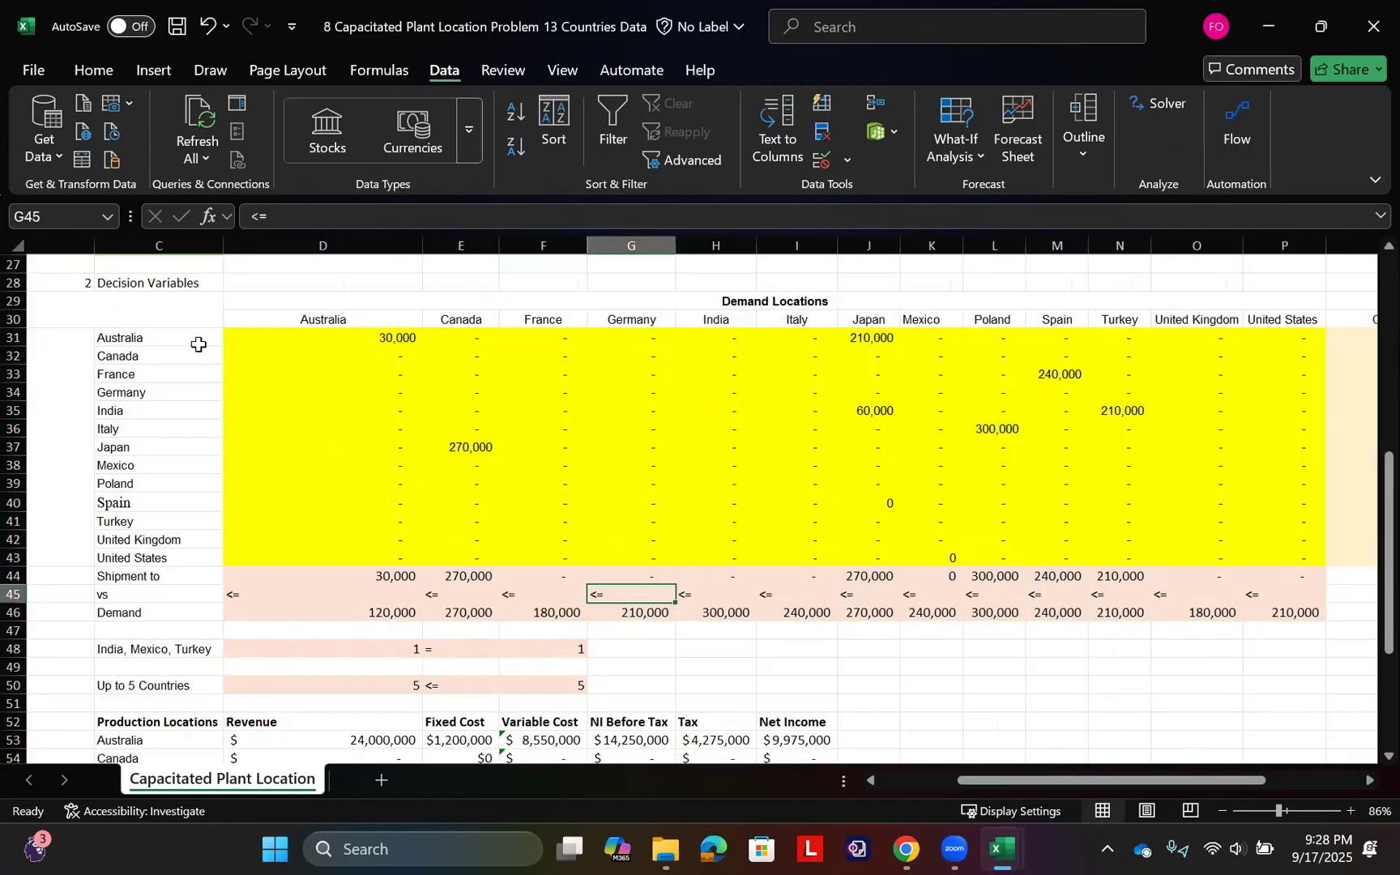
# Check the Shipment to totals in row 44 across the demand locations, starting from Australia
pyautogui.click(375, 586)
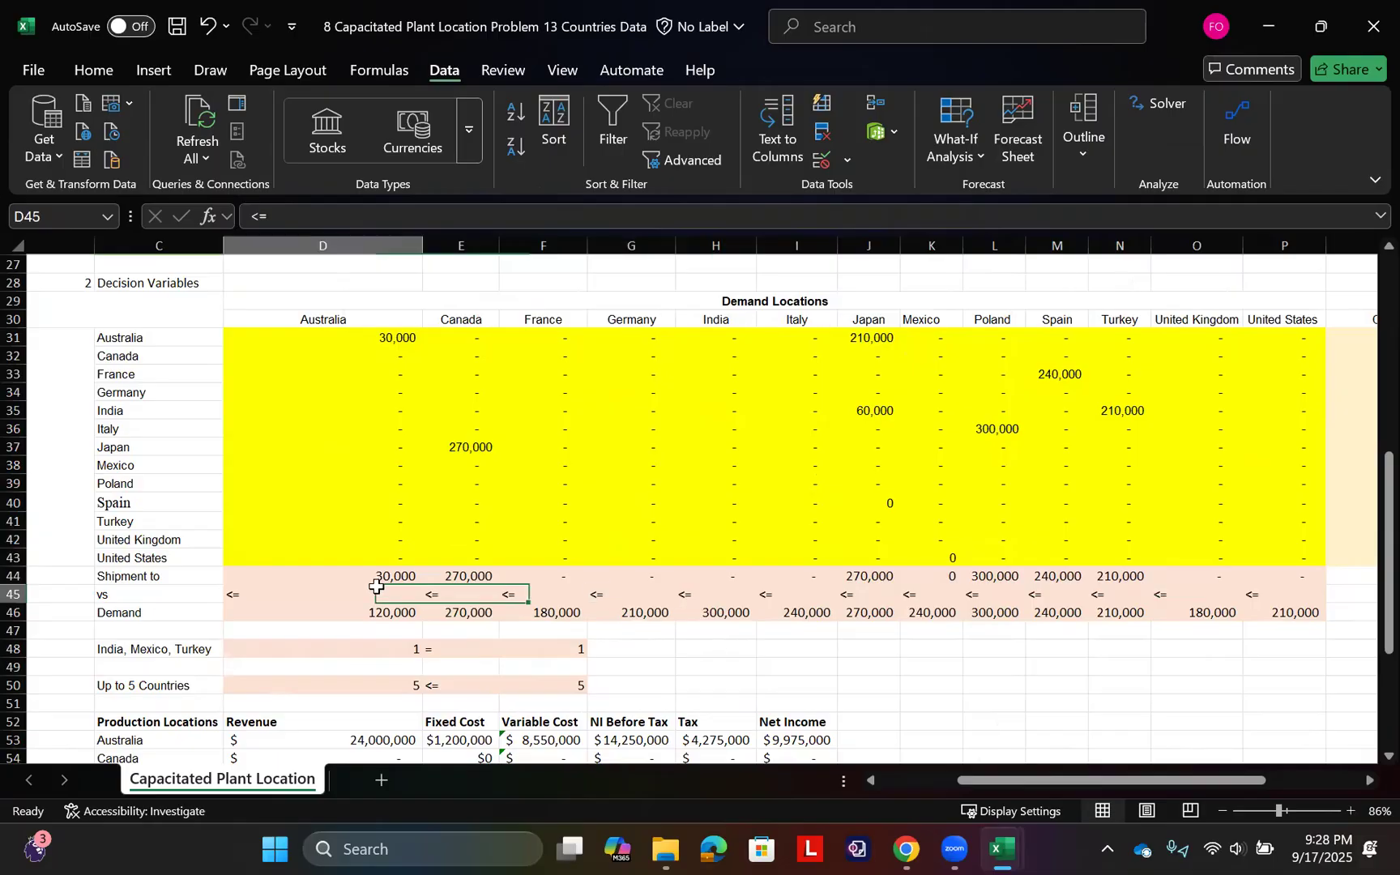
pyautogui.moveTo(370, 578); pyautogui.dragTo(714, 574)
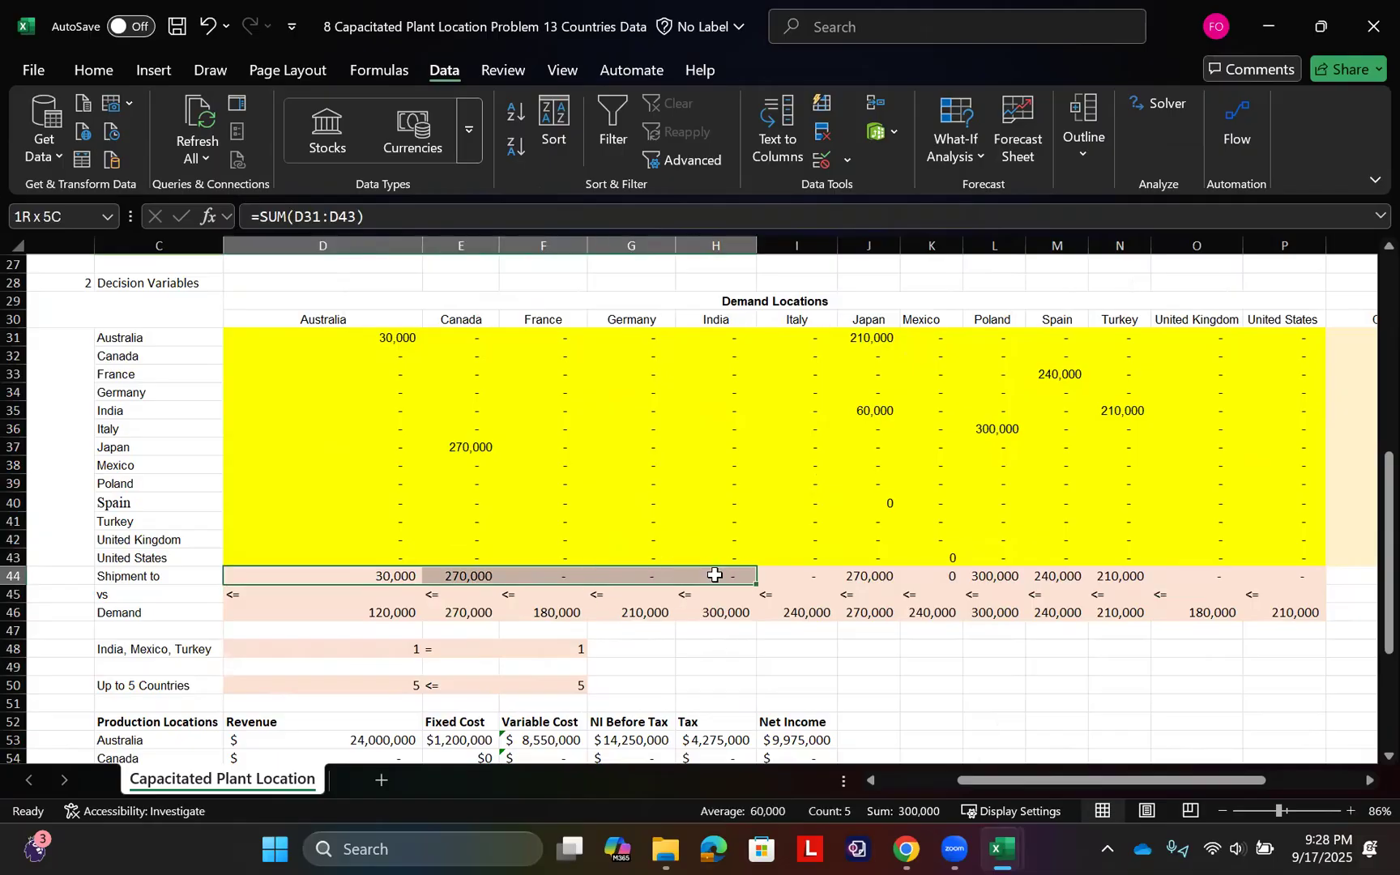
pyautogui.click(384, 578)
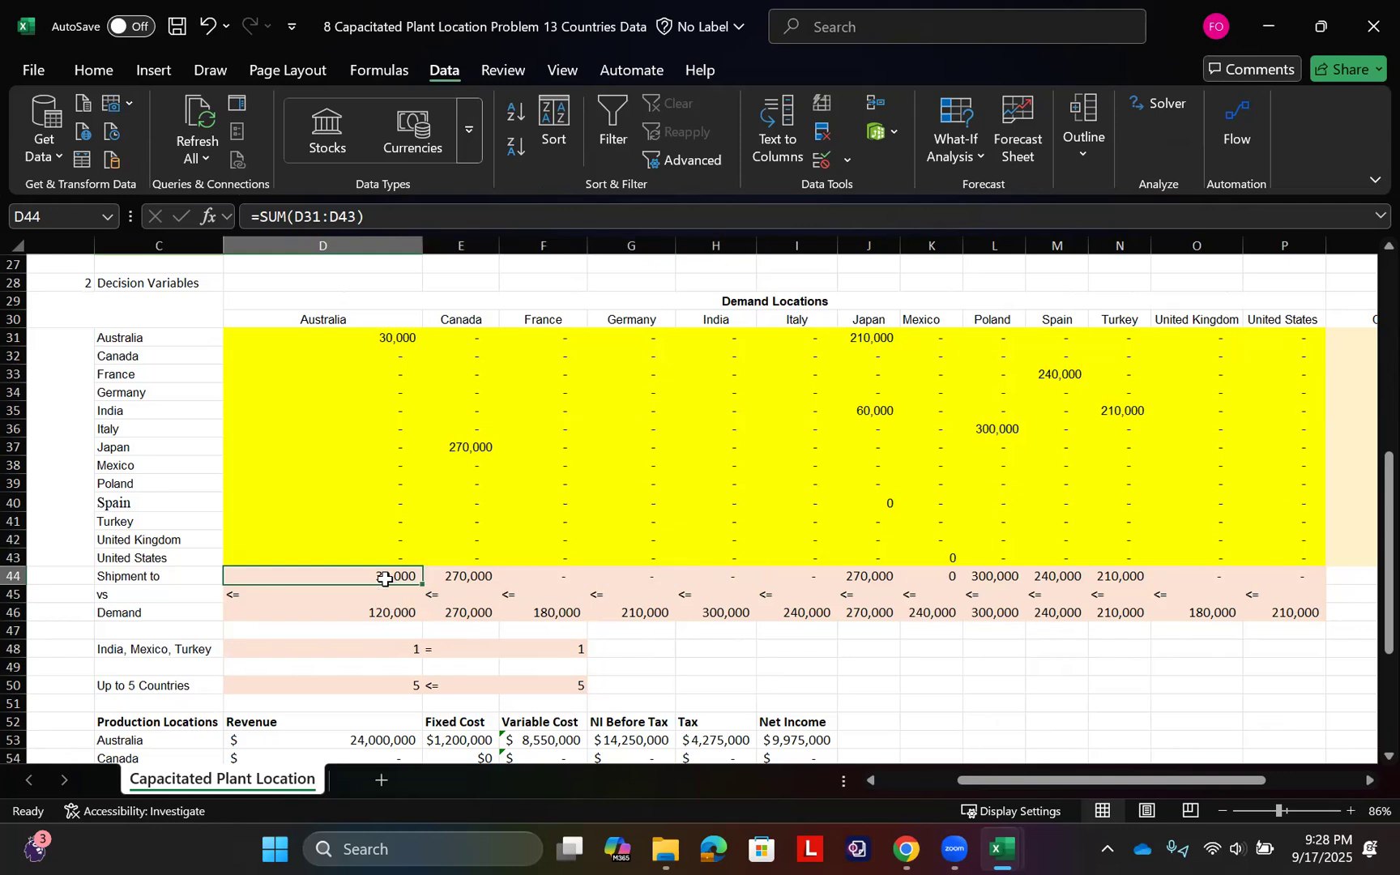
pyautogui.press('Right')
pyautogui.press('Right')
pyautogui.press('Right')
pyautogui.press('Right')
pyautogui.press('Right')
pyautogui.press('Right')
pyautogui.press('Right')
pyautogui.press('Right')
pyautogui.press('Right')
pyautogui.press('Right')
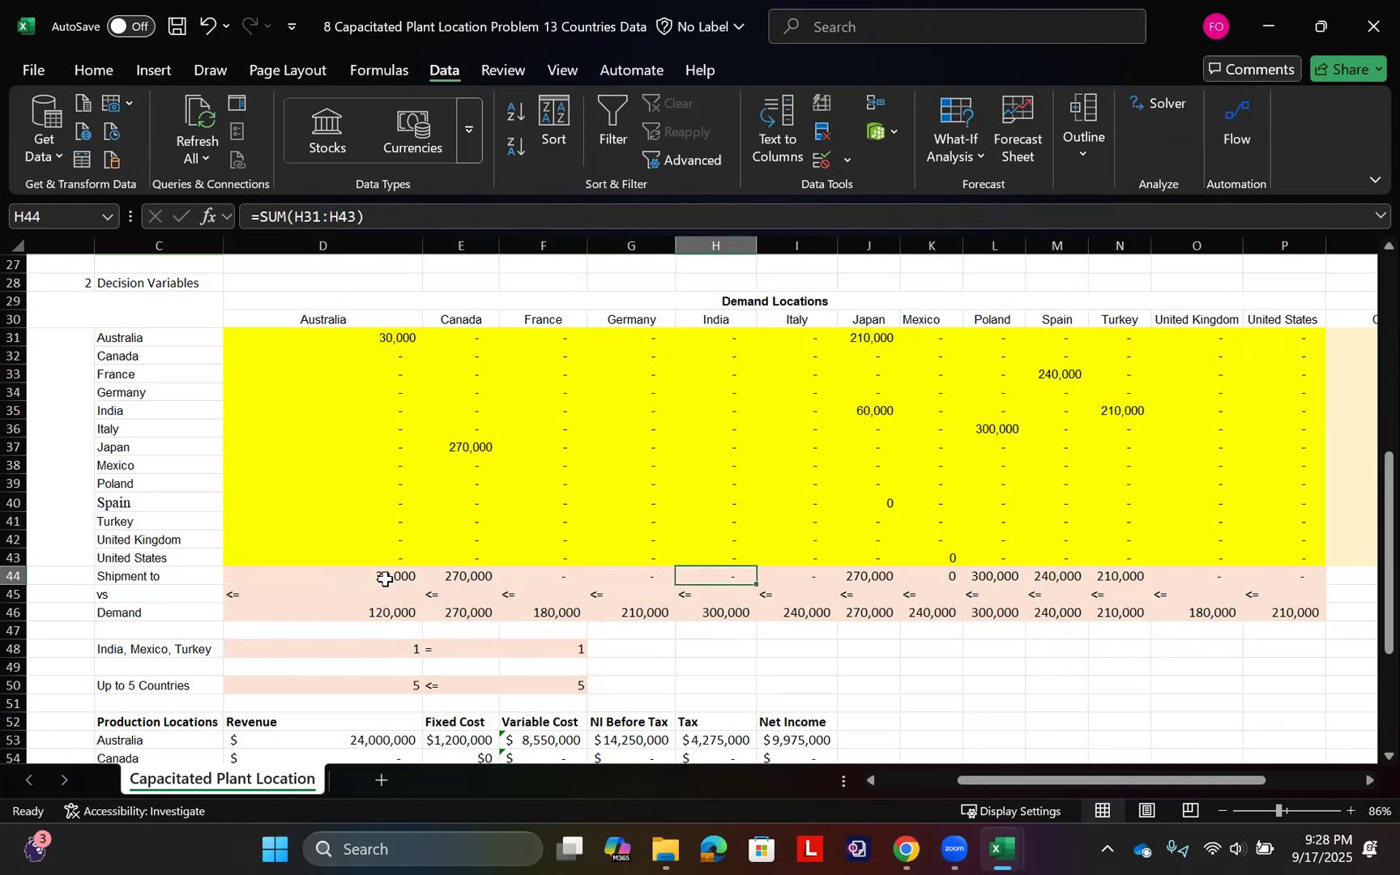
pyautogui.press('Right')
pyautogui.press('Right')
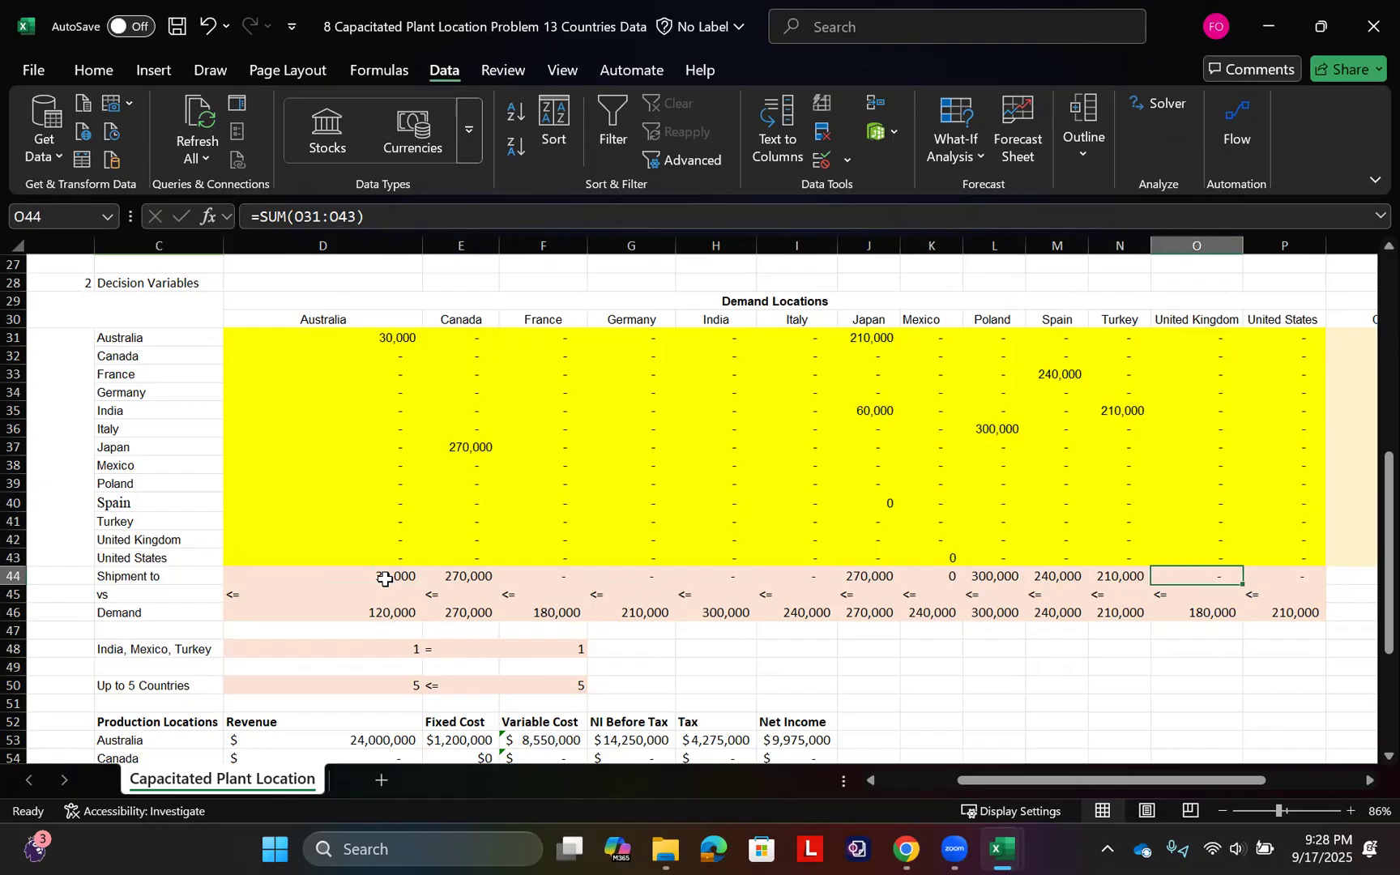
# Compare the Demand limits in row 46 with the shipments, from United Kingdom back to France
pyautogui.press('Down')
pyautogui.press('Down')
pyautogui.press('Left')
pyautogui.press('Left')
pyautogui.press('Left')
pyautogui.press('Left')
pyautogui.press('Left')
pyautogui.press('Left')
pyautogui.press('Left')
pyautogui.press('Left')
pyautogui.press('Left')
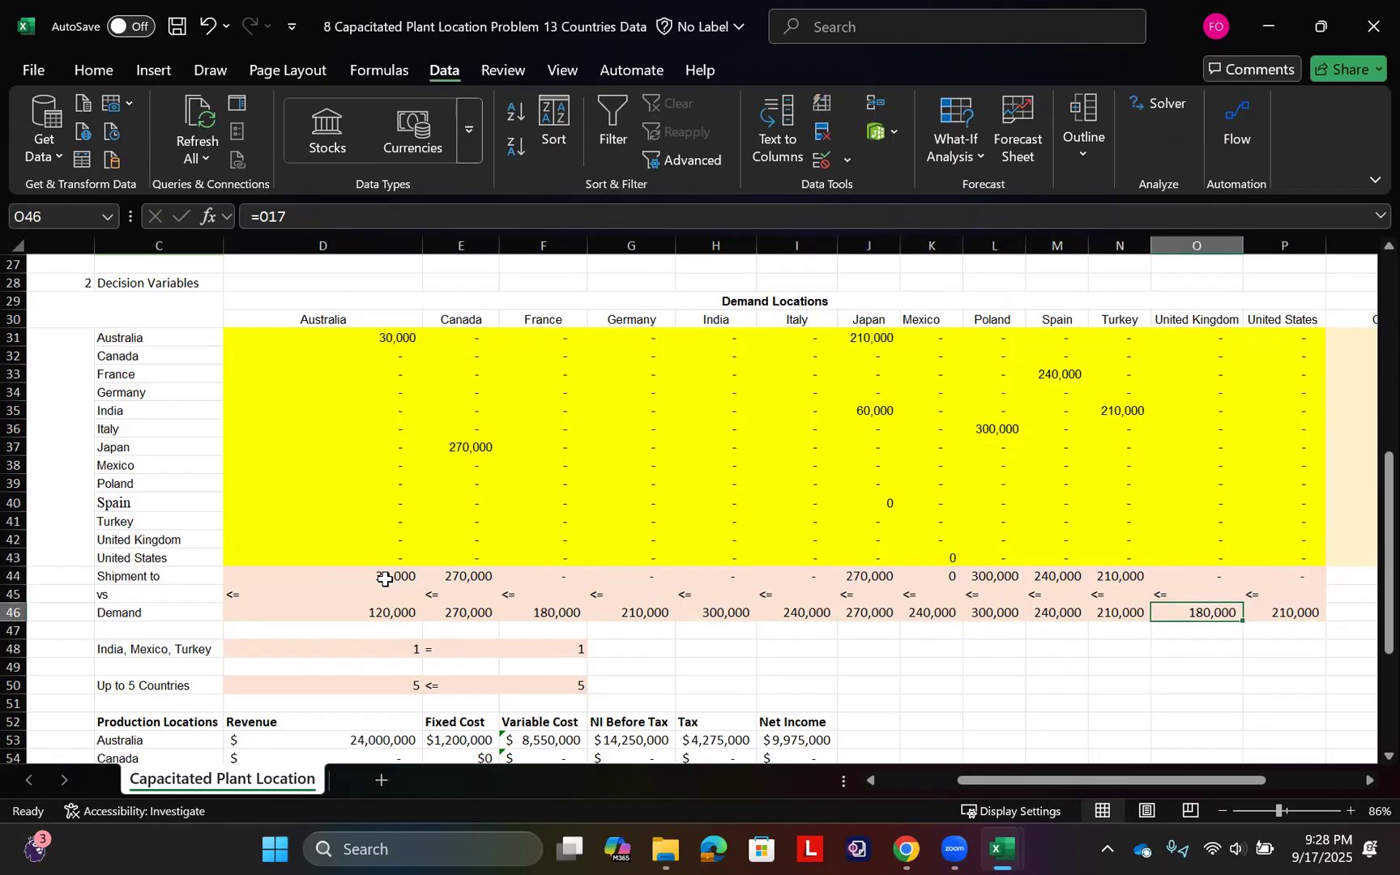
pyautogui.press('Left')
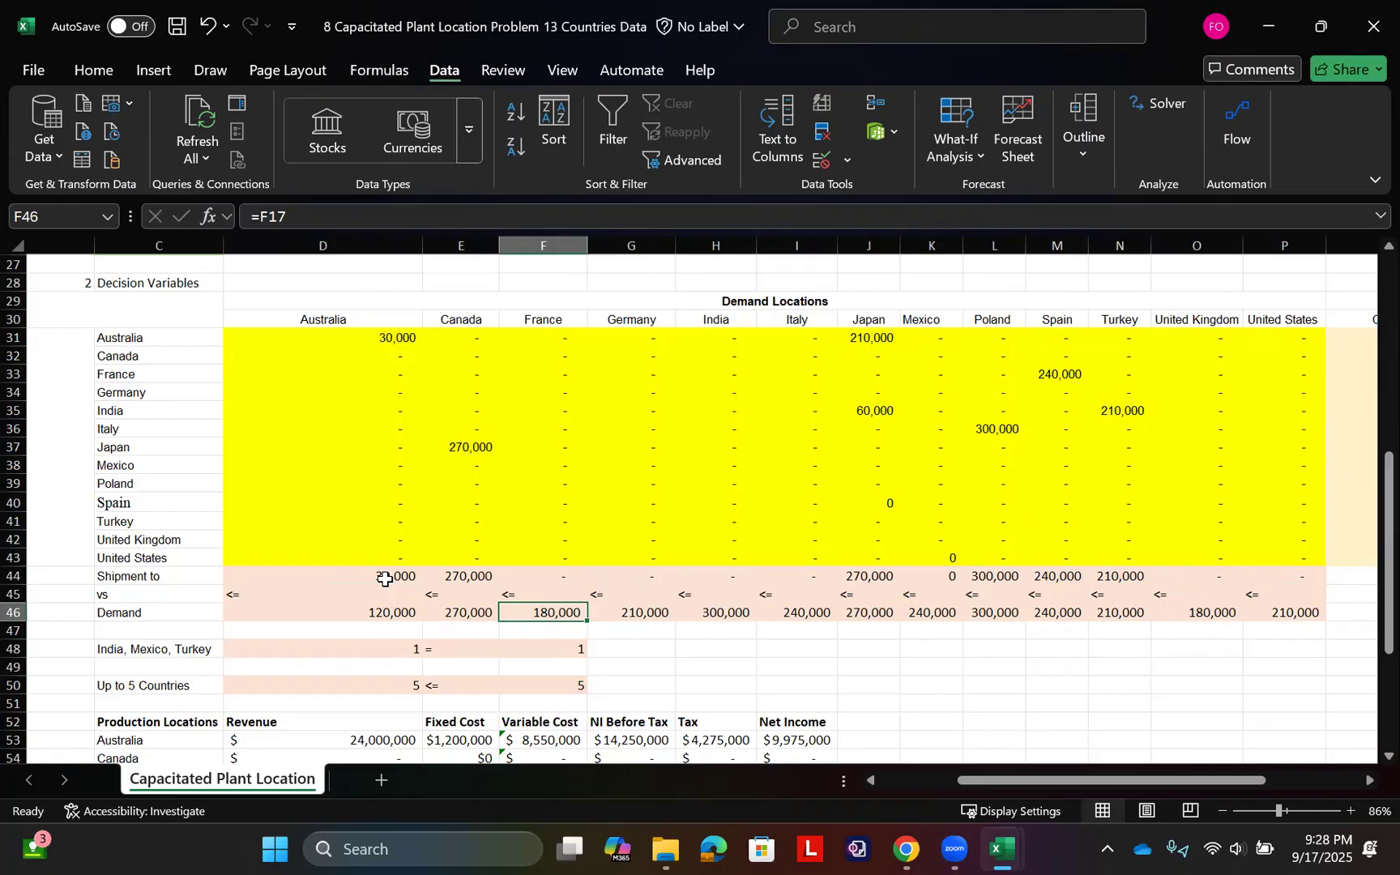
# Examine the India, Mexico, Turkey constraint in row 48, comparing its two sides
pyautogui.press('Down')
pyautogui.press('Down')
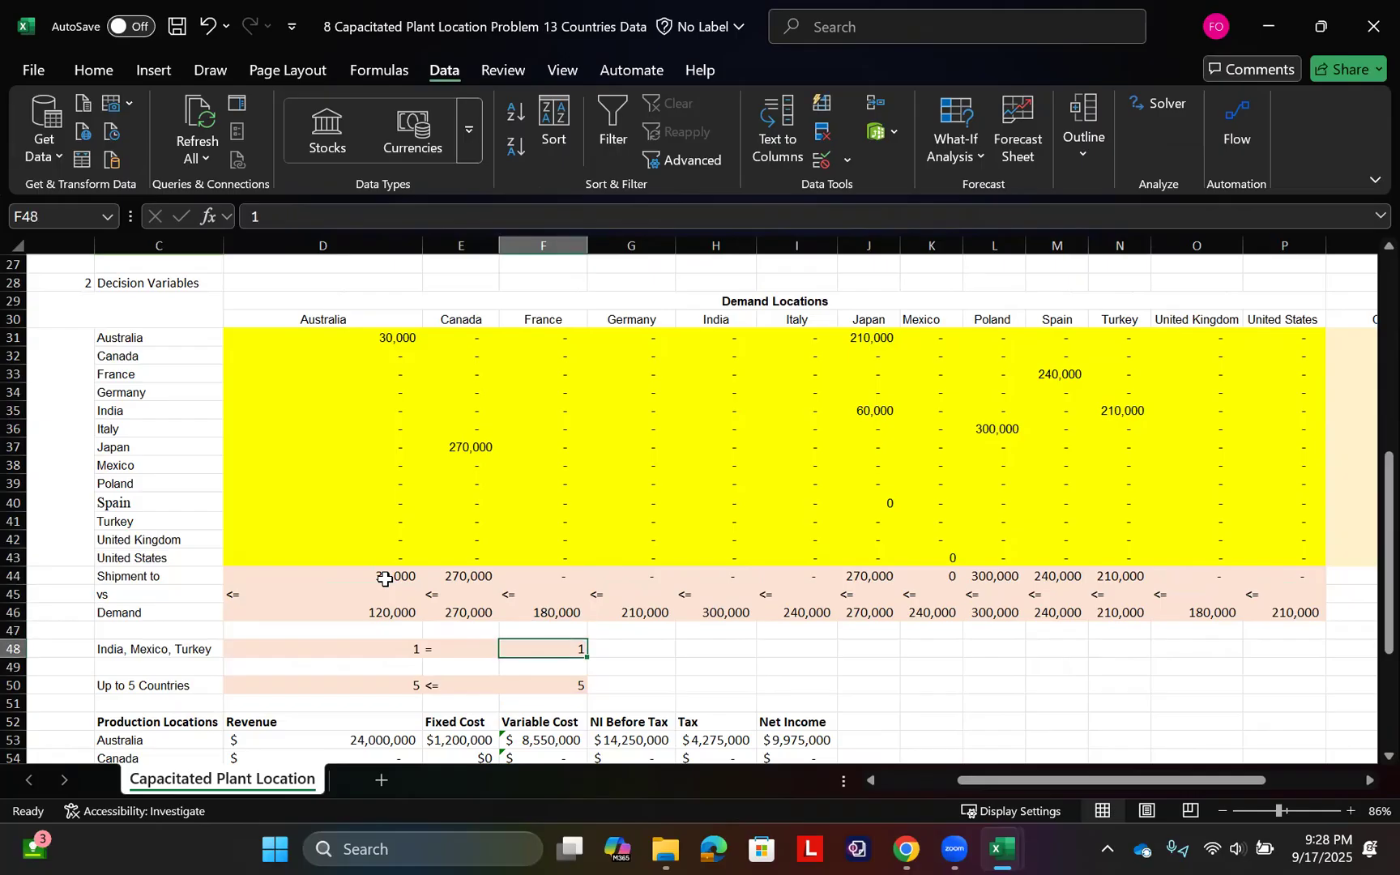
pyautogui.press('Left')
pyautogui.press('Left')
pyautogui.press('Right')
pyautogui.press('Left')
pyautogui.press('Right')
pyautogui.press('Left')
pyautogui.press('Right')
pyautogui.press('Left')
pyautogui.press('Right')
pyautogui.press('Right')
pyautogui.press('Left')
pyautogui.press('Right')
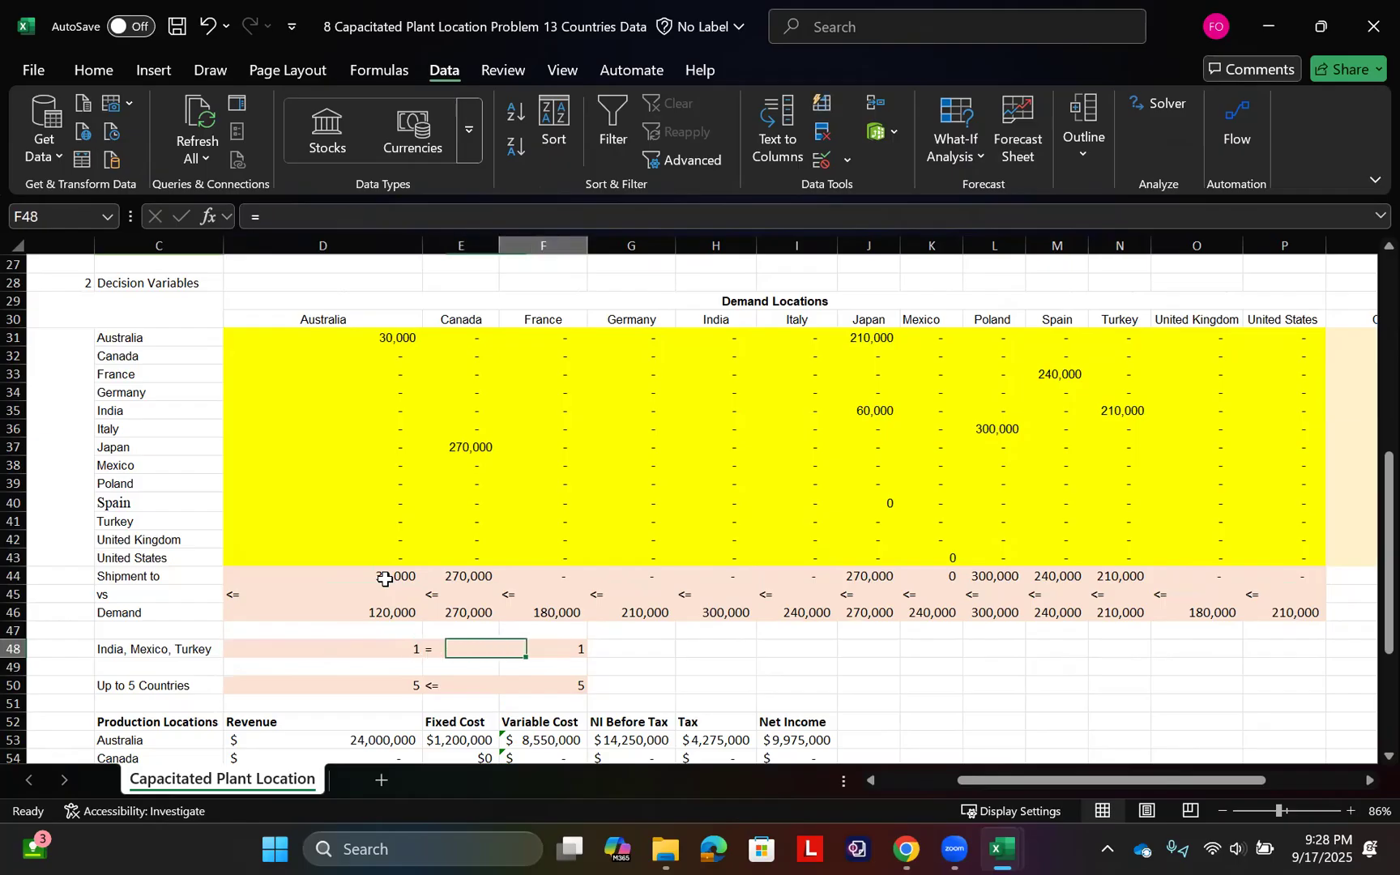
pyautogui.press('Right')
pyautogui.press('Right')
pyautogui.press('Right')
pyautogui.press('Right')
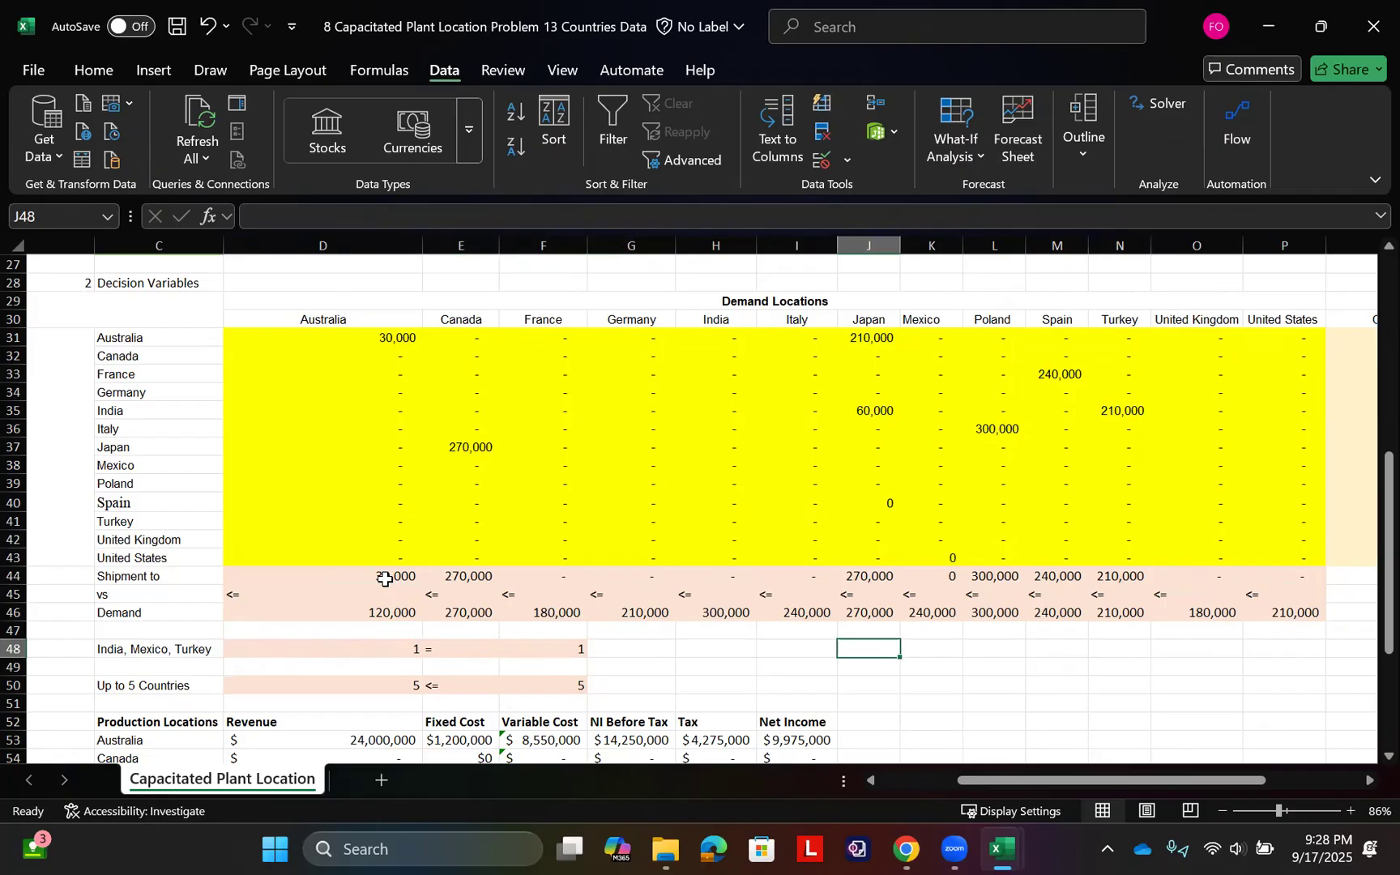
pyautogui.press('Right')
pyautogui.press('Right')
pyautogui.press('Right')
pyautogui.press('Right')
pyautogui.press('Right')
pyautogui.press('Right')
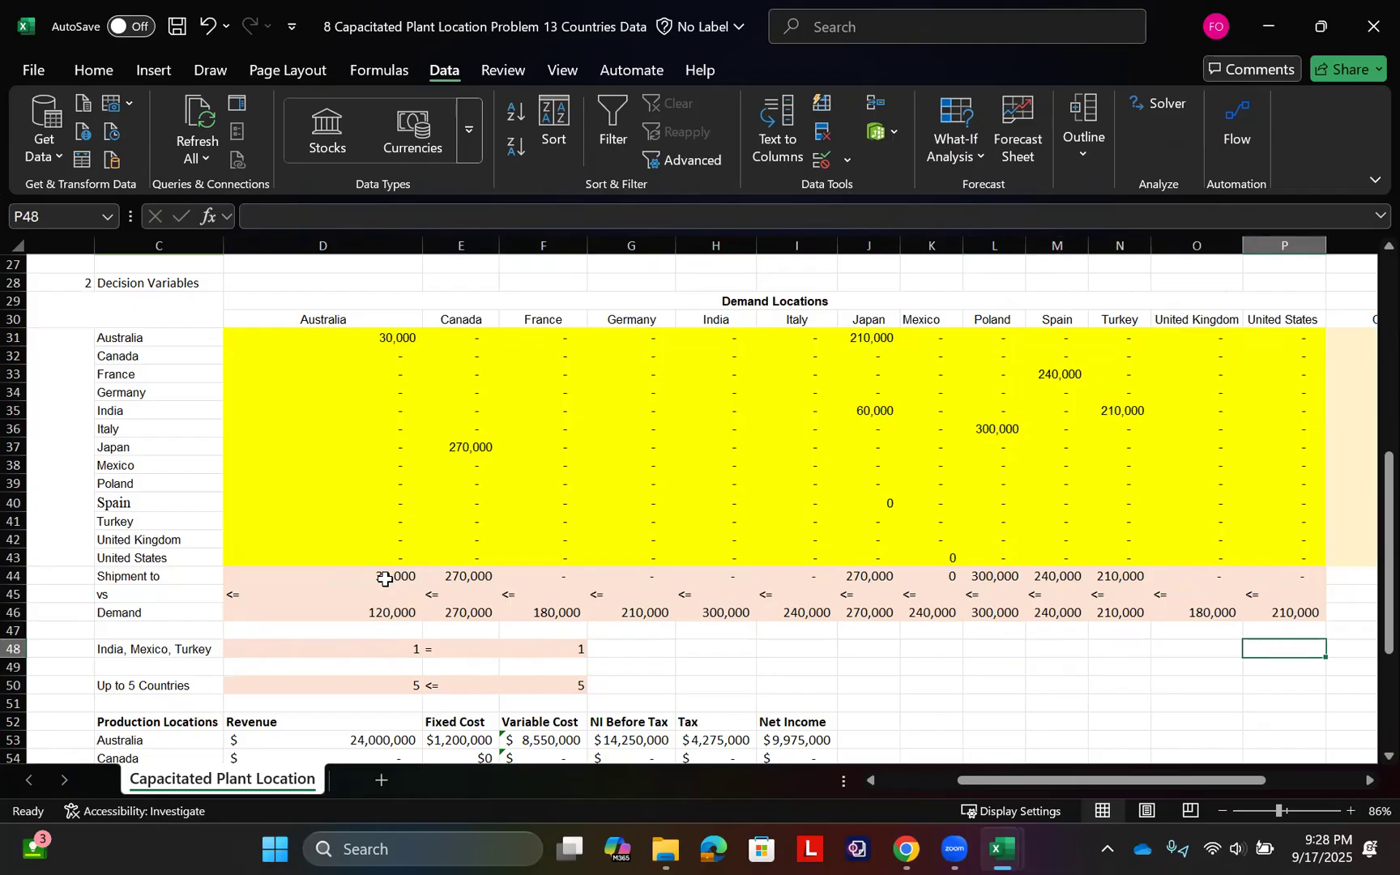
pyautogui.press('Right')
# Examine the Mexico and India production rows in full, from the country name across the flows to Capacity
pyautogui.press('Left')
pyautogui.press('Left')
pyautogui.press('Left')
pyautogui.press('Left')
pyautogui.press('Left')
pyautogui.press('Left')
pyautogui.press('Left')
pyautogui.press('Left')
pyautogui.press('Left')
pyautogui.press('Left')
pyautogui.press('Left')
pyautogui.press('Left')
pyautogui.press('Left')
pyautogui.press('Left')
pyautogui.press('Left')
pyautogui.press('Up')
pyautogui.press('Up')
pyautogui.press('Right')
pyautogui.press('Up')
pyautogui.press('Up')
pyautogui.press('Up')
pyautogui.press('Up')
pyautogui.press('Up')
pyautogui.press('Up')
pyautogui.press('Up')
pyautogui.press('Up')
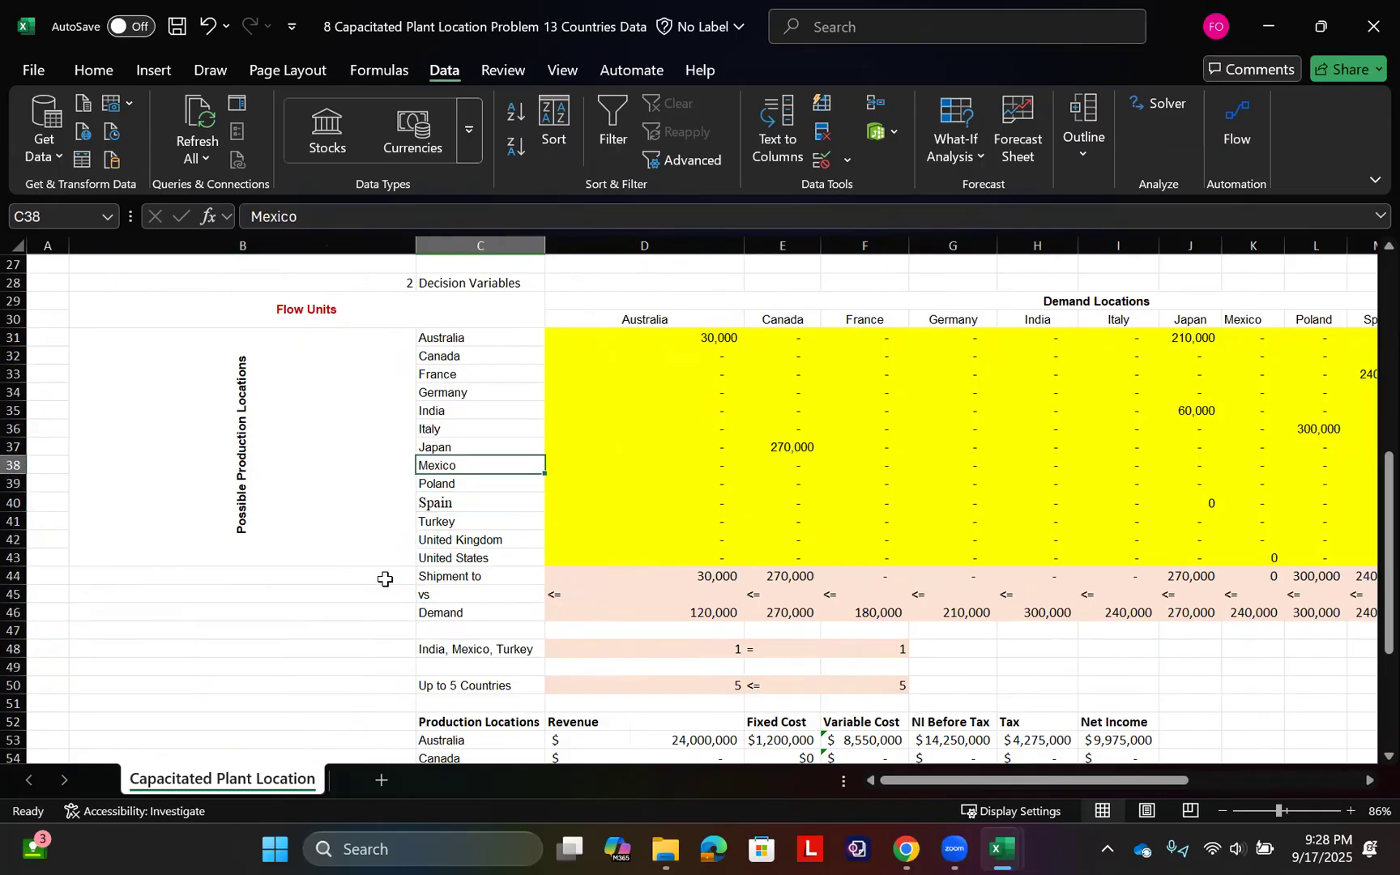
pyautogui.hotkey('ctrl', 'shift', 'Right')
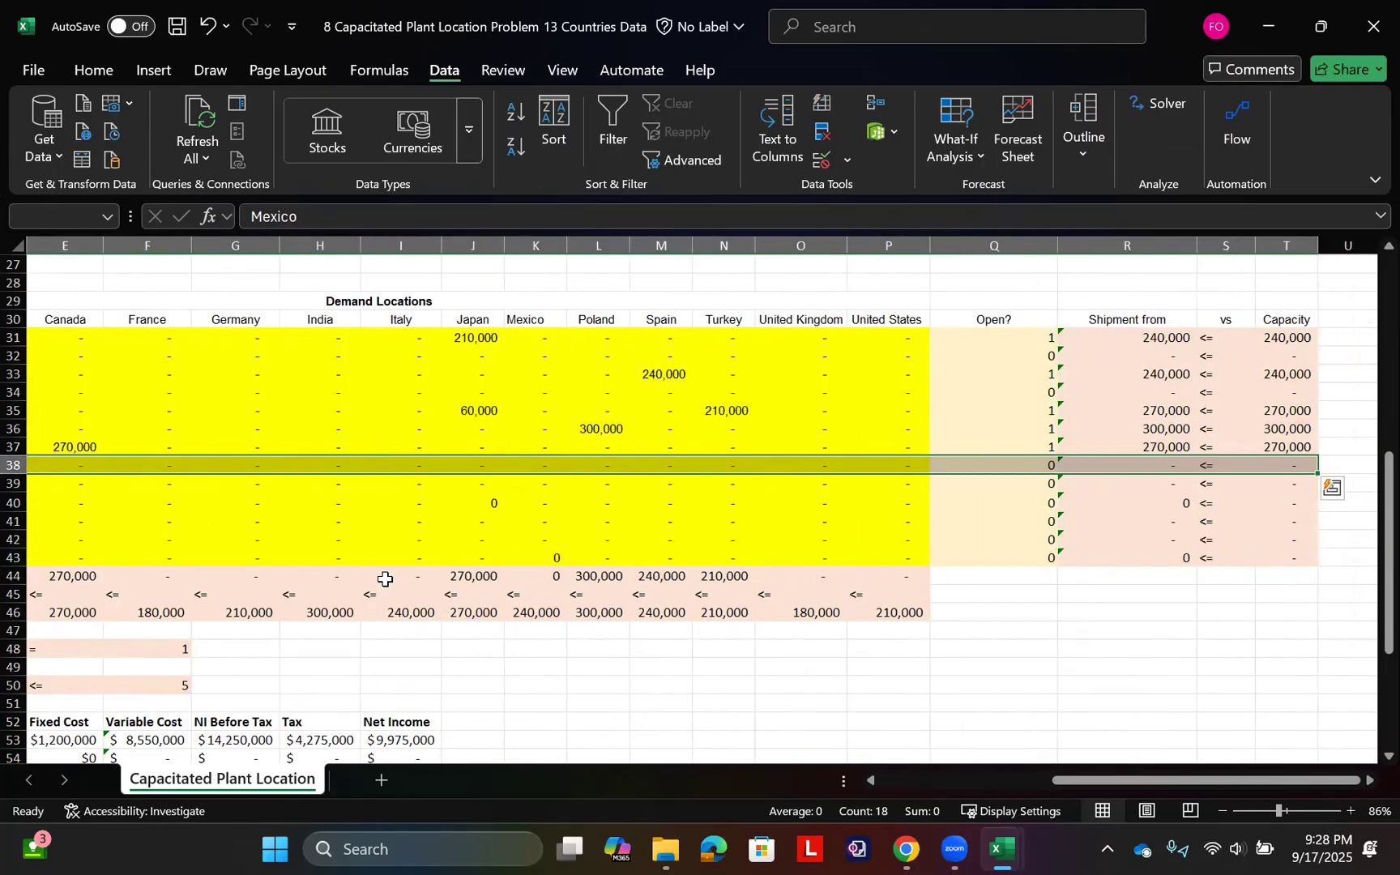
pyautogui.hotkey('ctrl', 'shift', 'Left')
pyautogui.press('Up')
pyautogui.press('Up')
pyautogui.press('Up')
pyautogui.hotkey('ctrl', 'shift', 'Right')
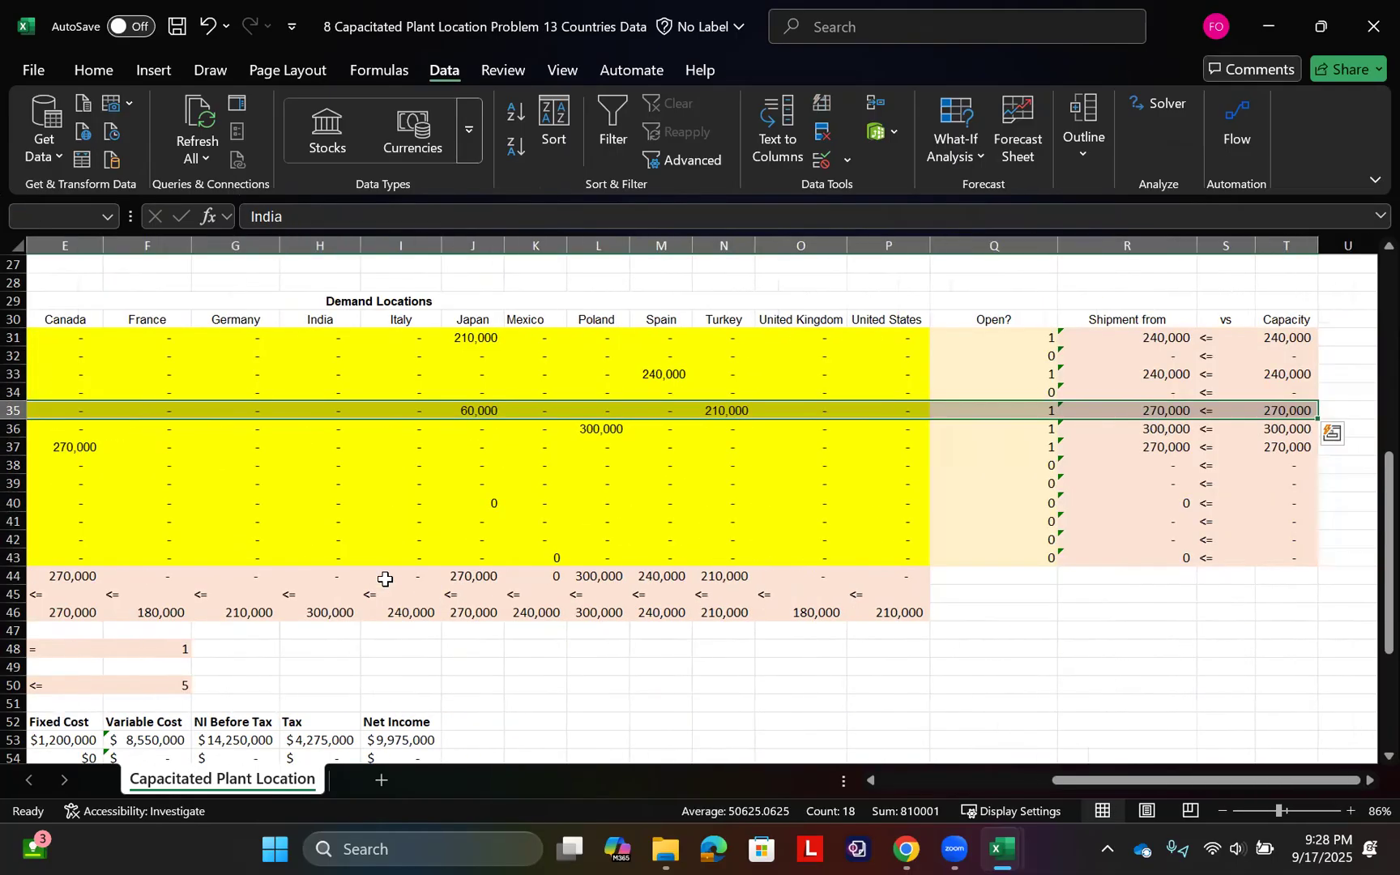
# Check the left-hand sides of the India, Mexico, Turkey and Up to 5 Countries constraints in D48 and D50
pyautogui.press('Left')
pyautogui.press('Down')
pyautogui.press('Down')
pyautogui.press('Down')
pyautogui.press('Down')
pyautogui.press('Down')
pyautogui.press('Down')
pyautogui.press('Down')
pyautogui.press('Down')
pyautogui.press('Down')
pyautogui.press('Down')
pyautogui.press('Down')
pyautogui.press('Down')
pyautogui.press('Down')
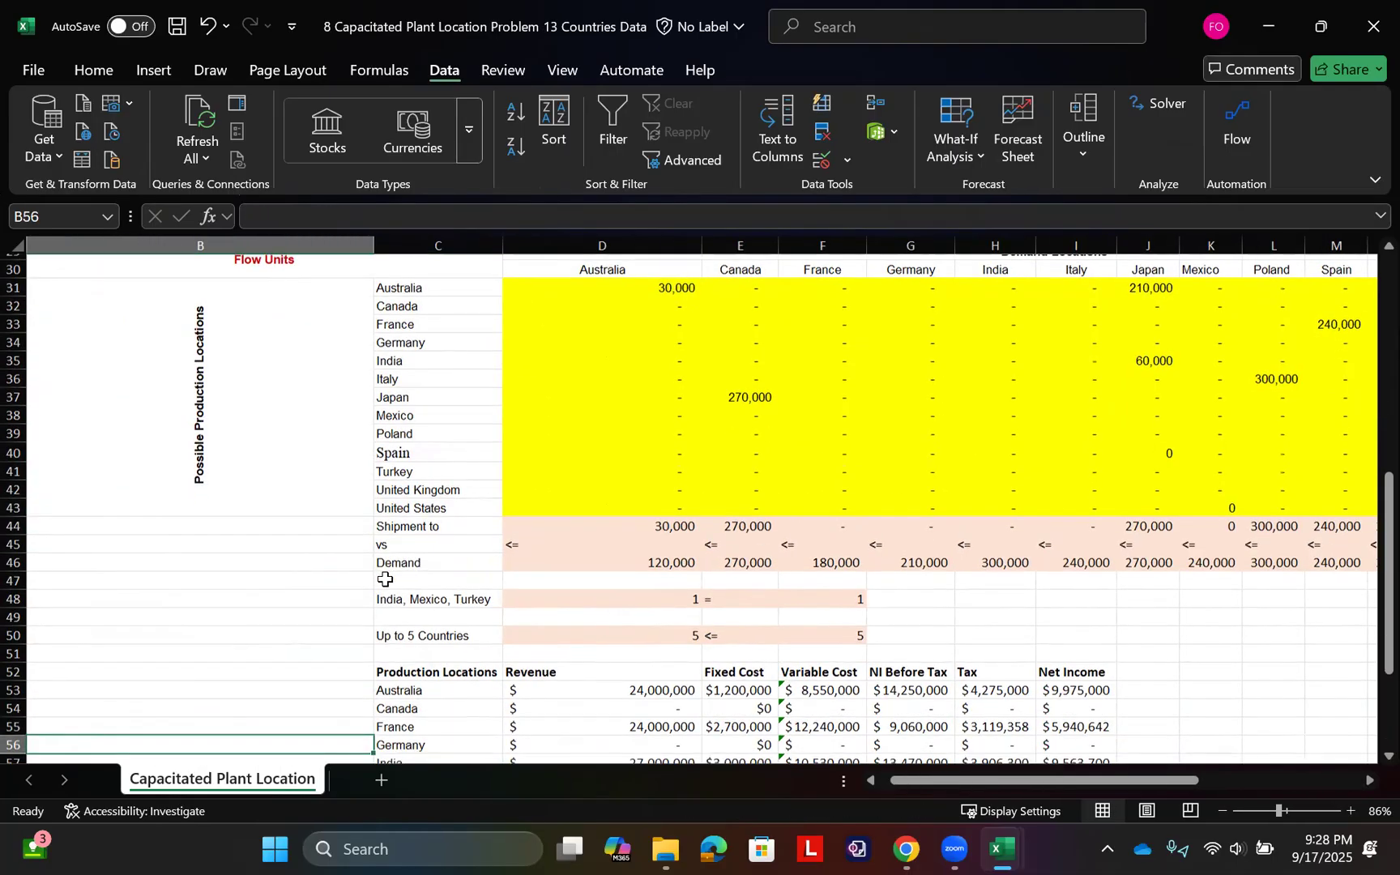
pyautogui.press('Down')
pyautogui.press('Down')
pyautogui.press('Down')
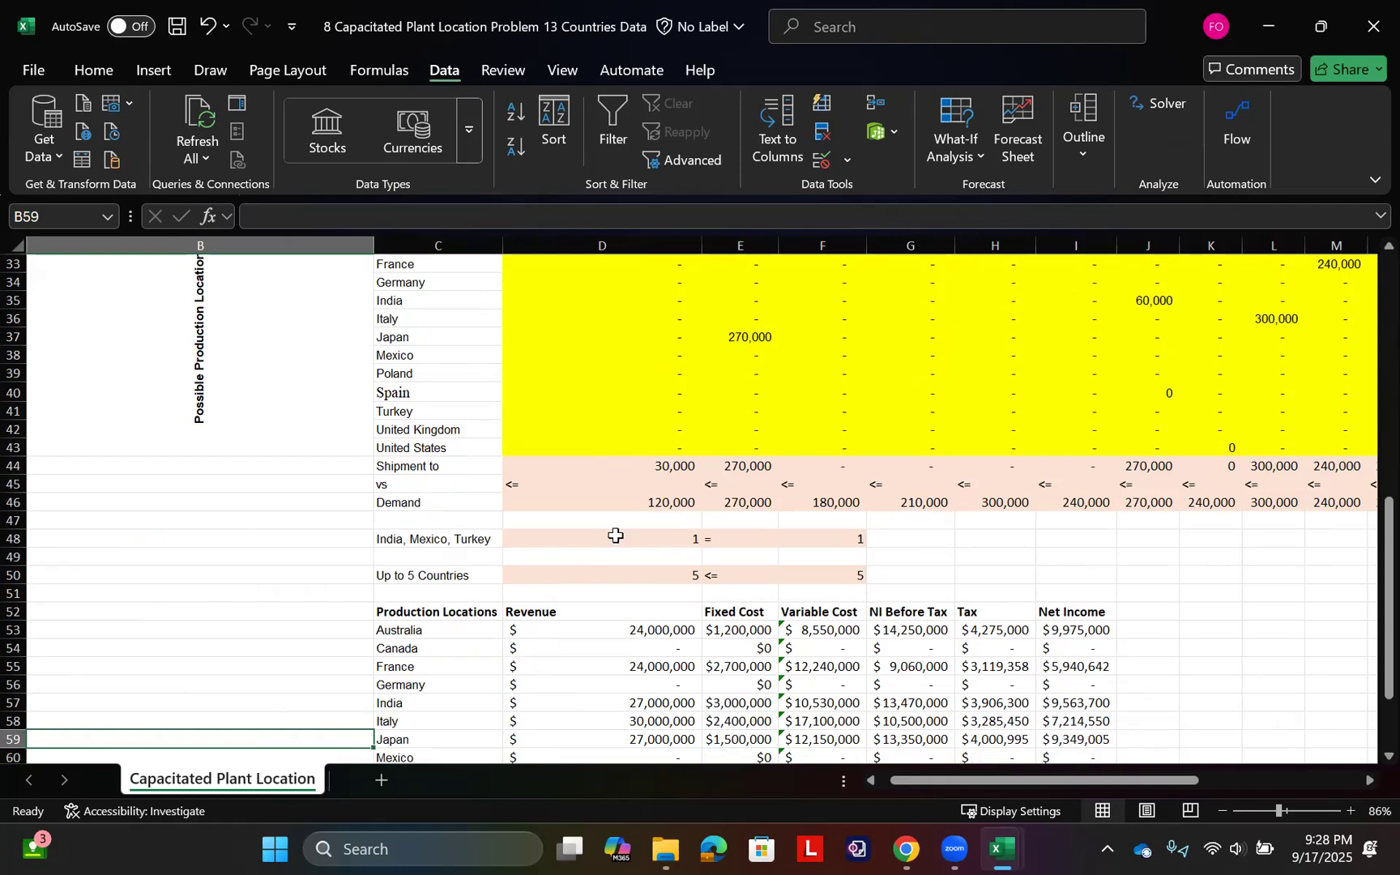
pyautogui.click(616, 537)
pyautogui.click(660, 572)
# Review the Revenue to Net Income table, highlighting Canada's row D54:I54, and return to the Max Profit objective
pyautogui.hscroll(1, 831, 554)
pyautogui.scroll(-3, 833, 556)
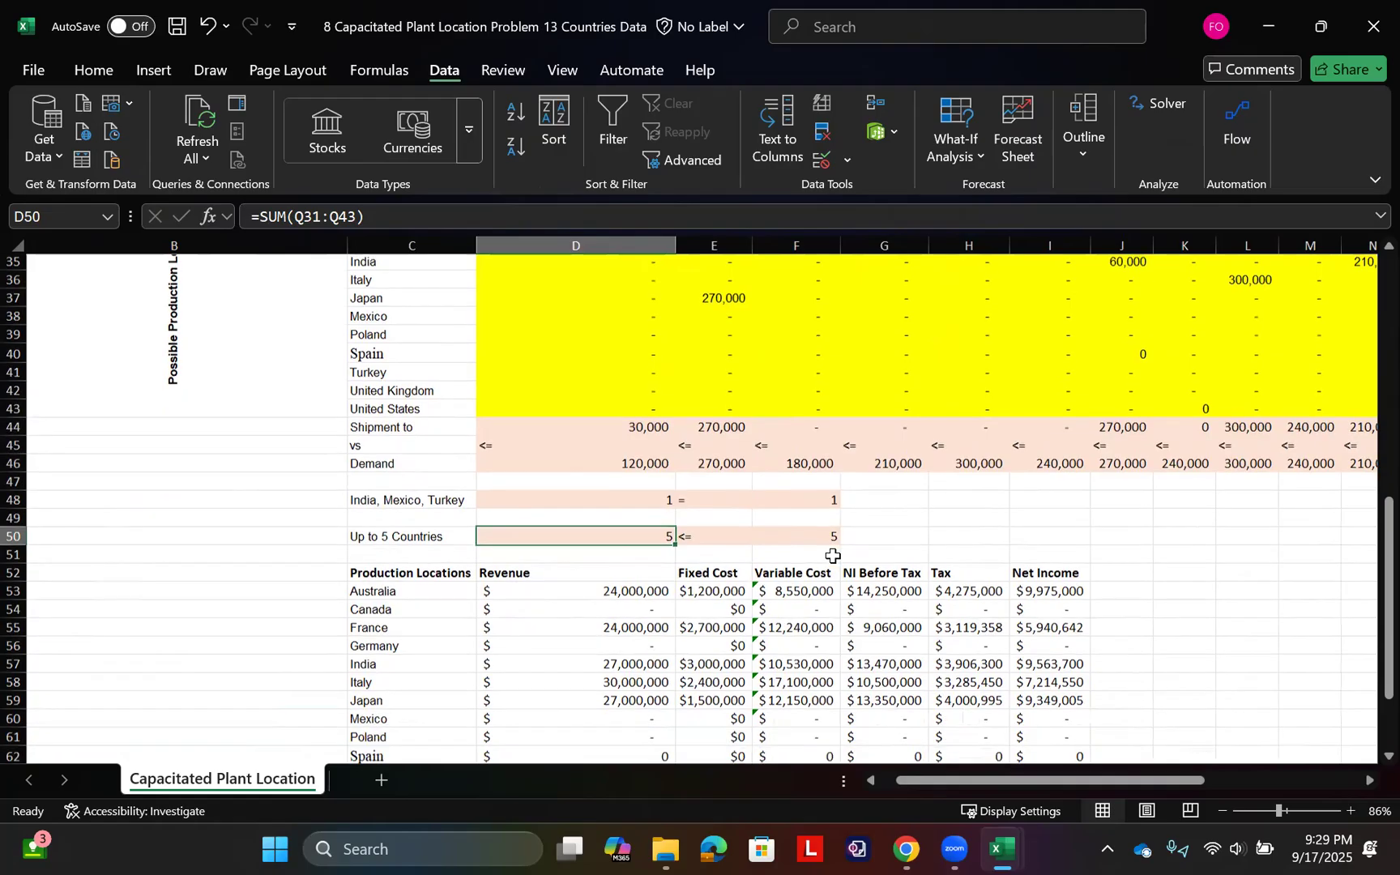
pyautogui.scroll(-1, 833, 555)
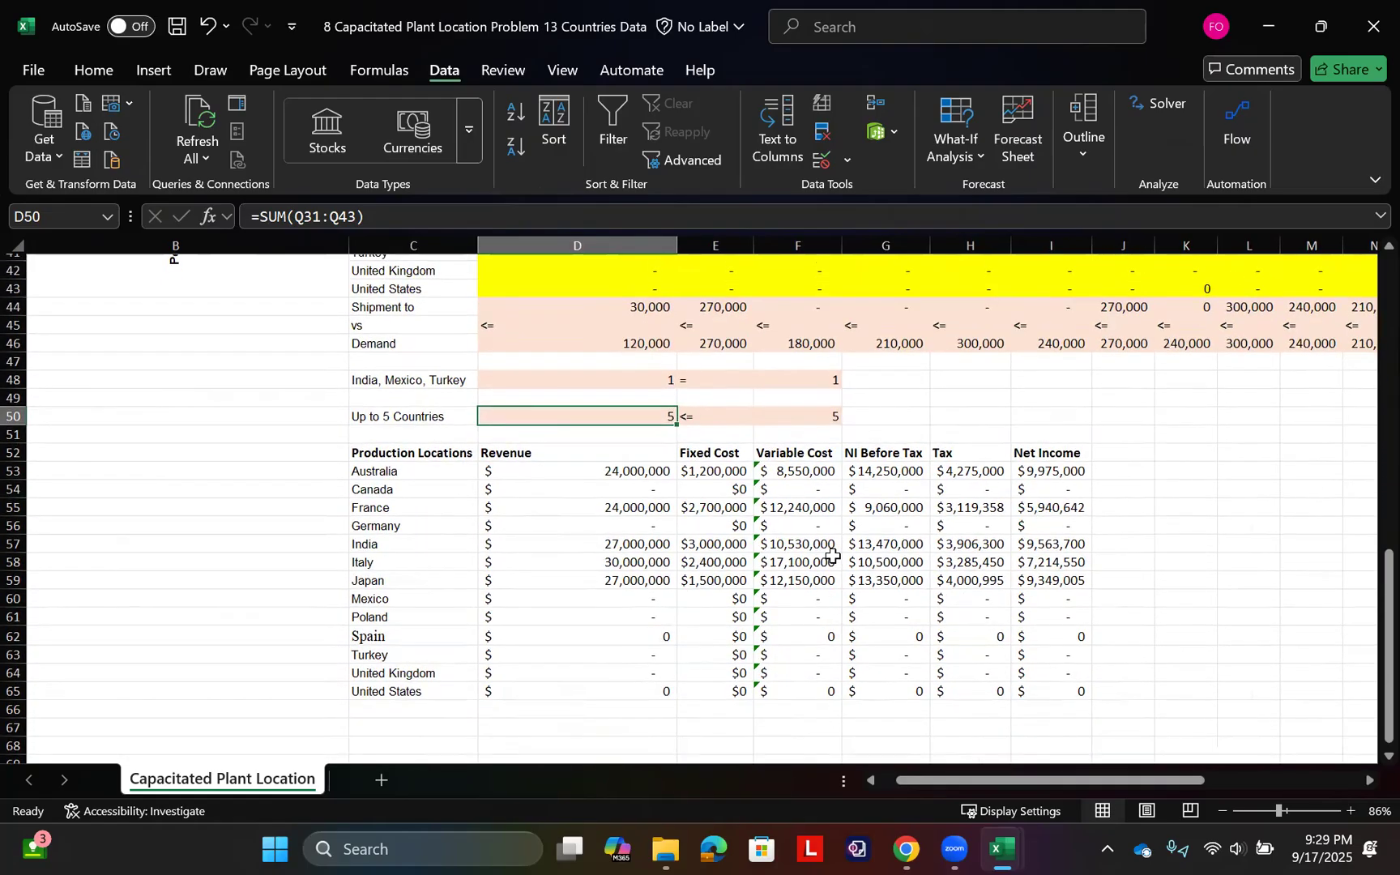
pyautogui.moveTo(614, 485); pyautogui.dragTo(1023, 488)
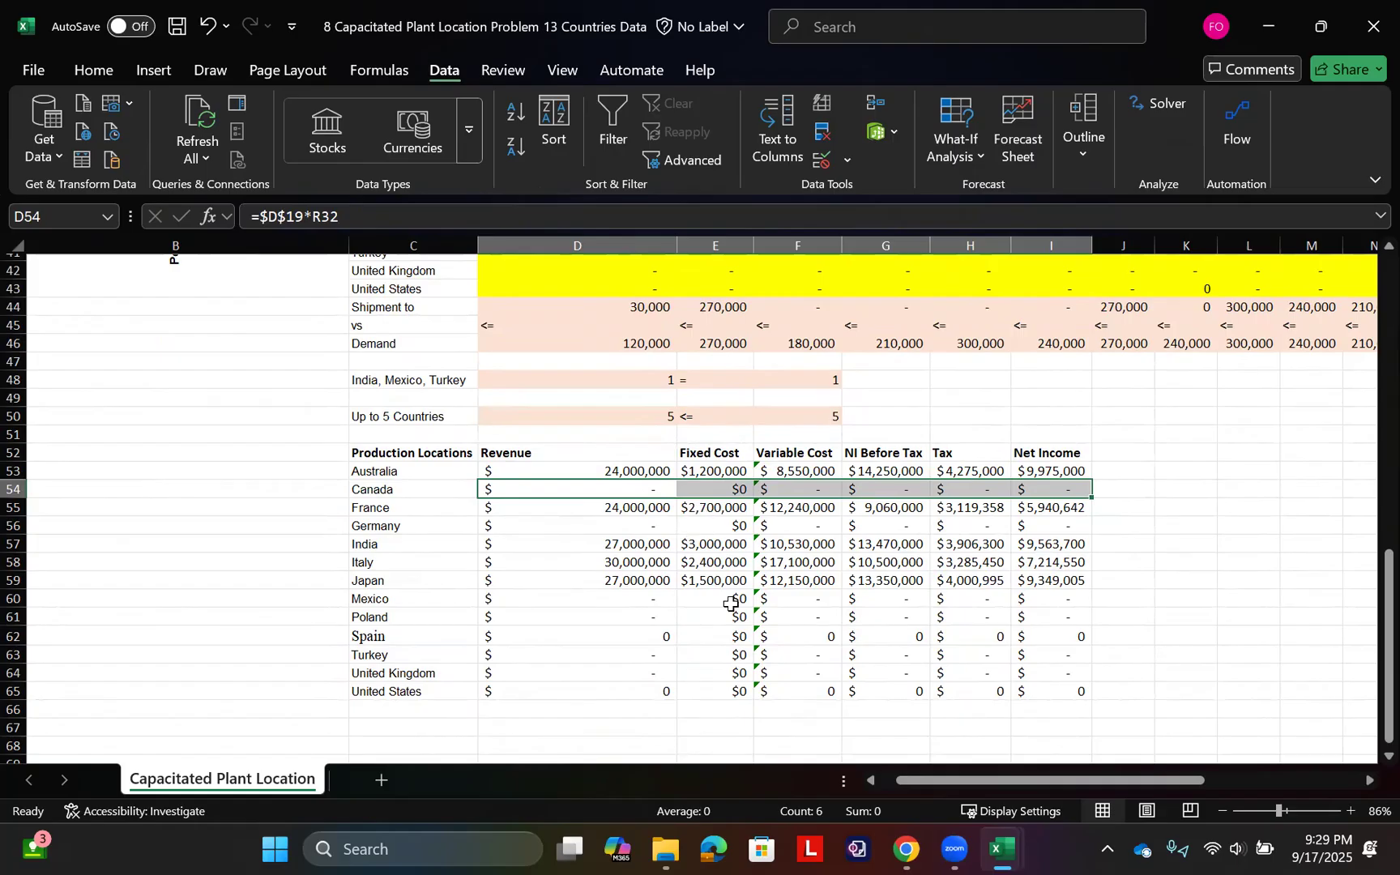
pyautogui.scroll(6, 469, 524)
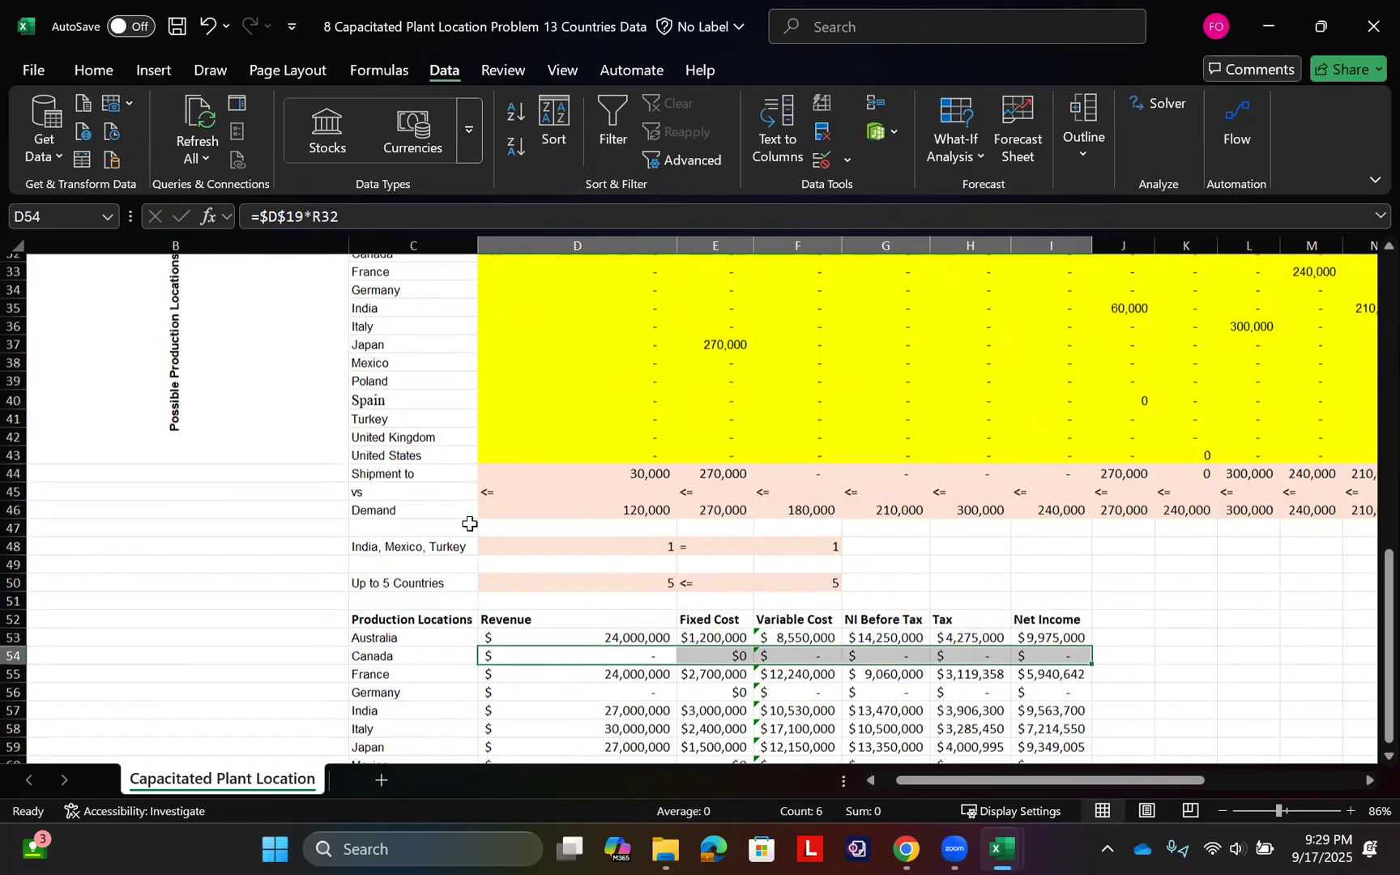
pyautogui.scroll(1, 491, 506)
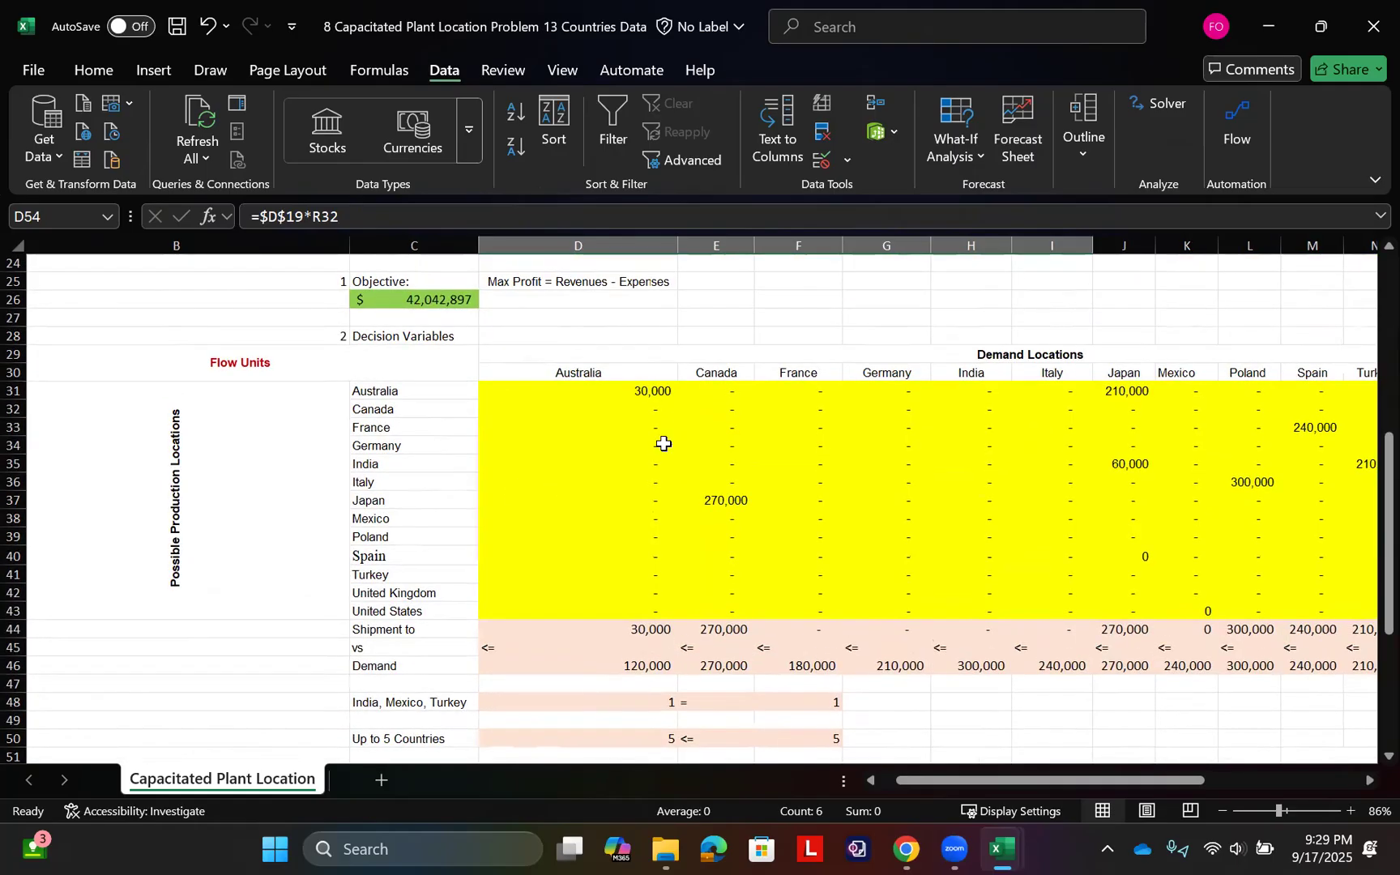